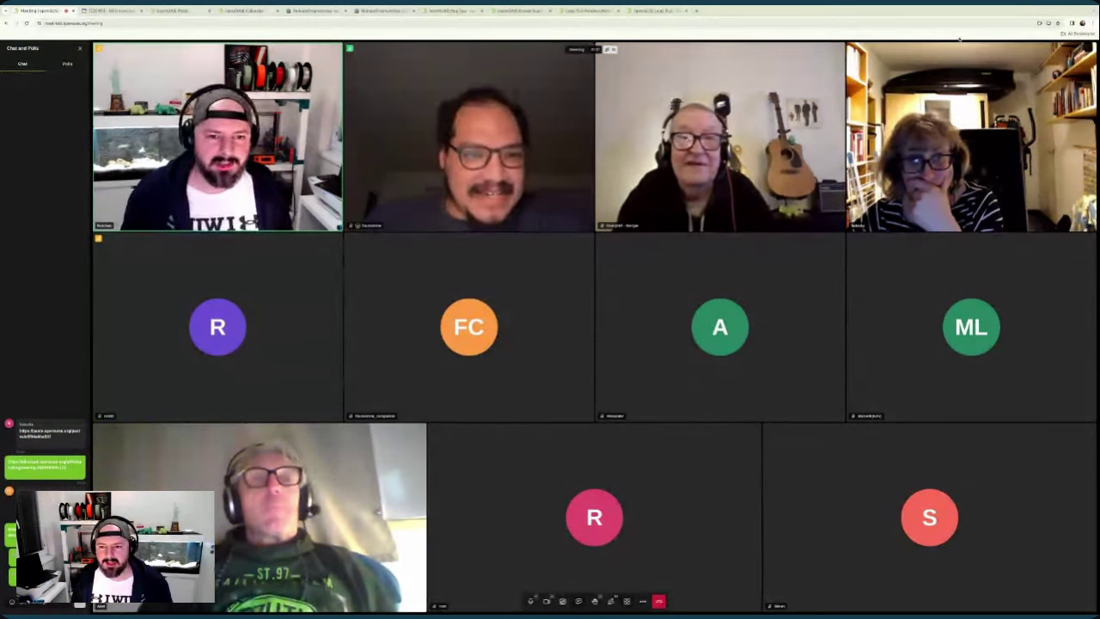
# Step: Switch from the Jitsi meeting to the openSUSE Leap 15.6 Beta download tab
pyautogui.click(658, 11)
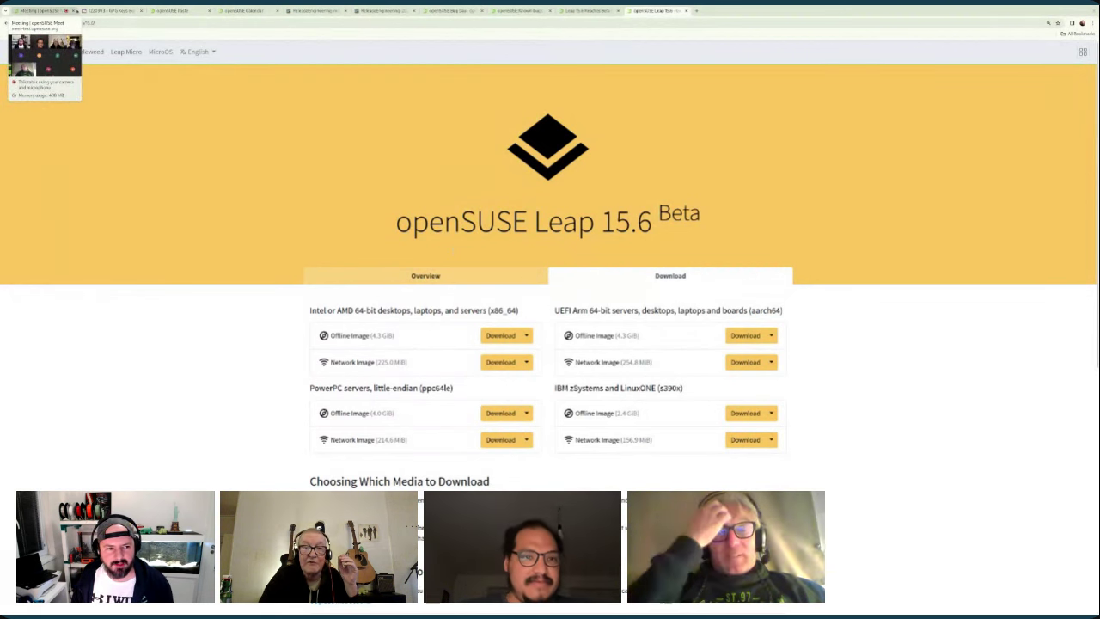
pyautogui.click(43, 11)
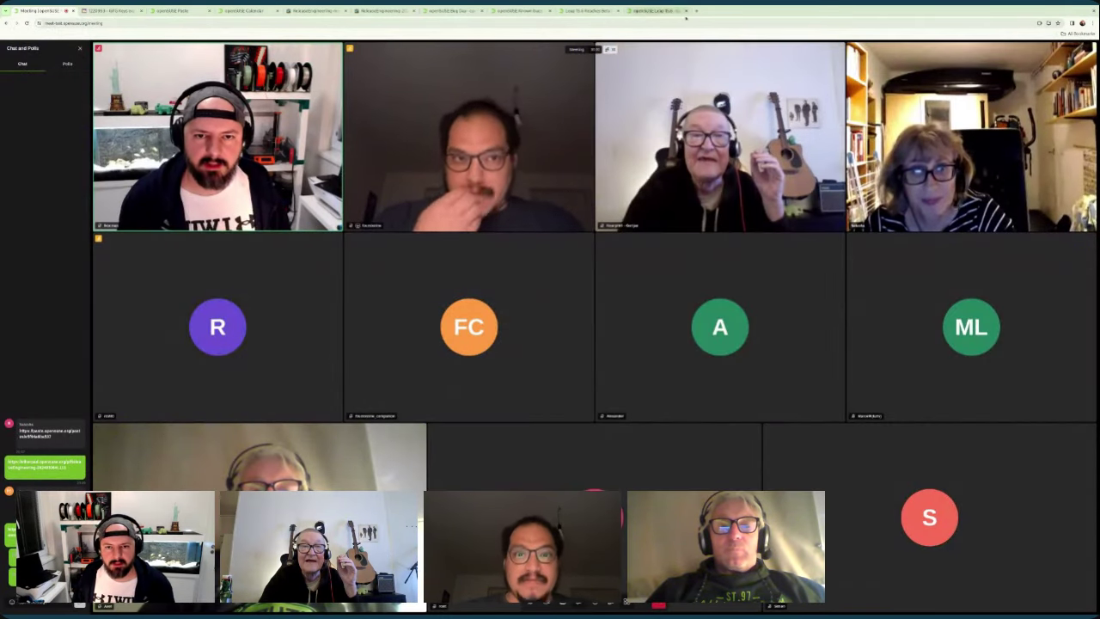
pyautogui.click(658, 11)
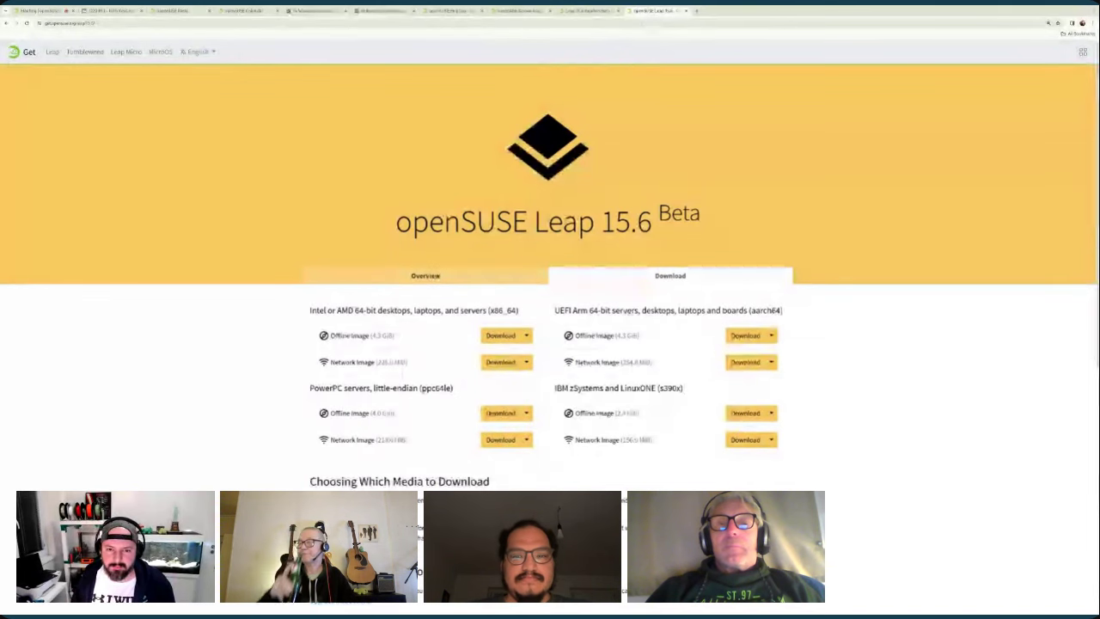
# Step: Cycle through the Leap 15.6 news, download and wiki tabs to the Bug Day wiki page
pyautogui.click(593, 11)
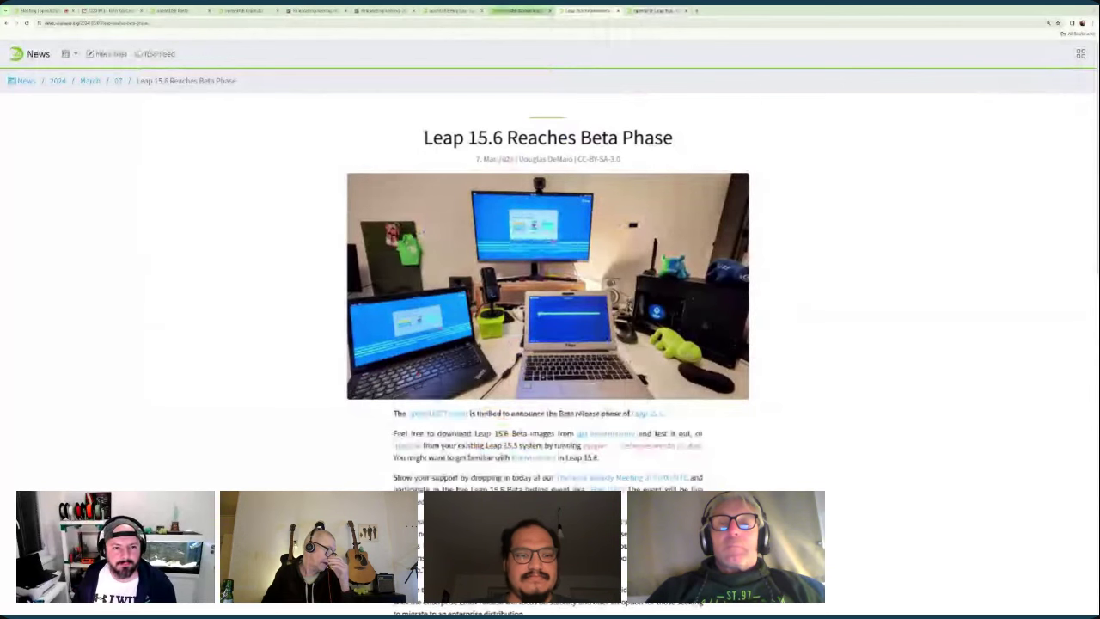
pyautogui.click(519, 11)
pyautogui.click(451, 11)
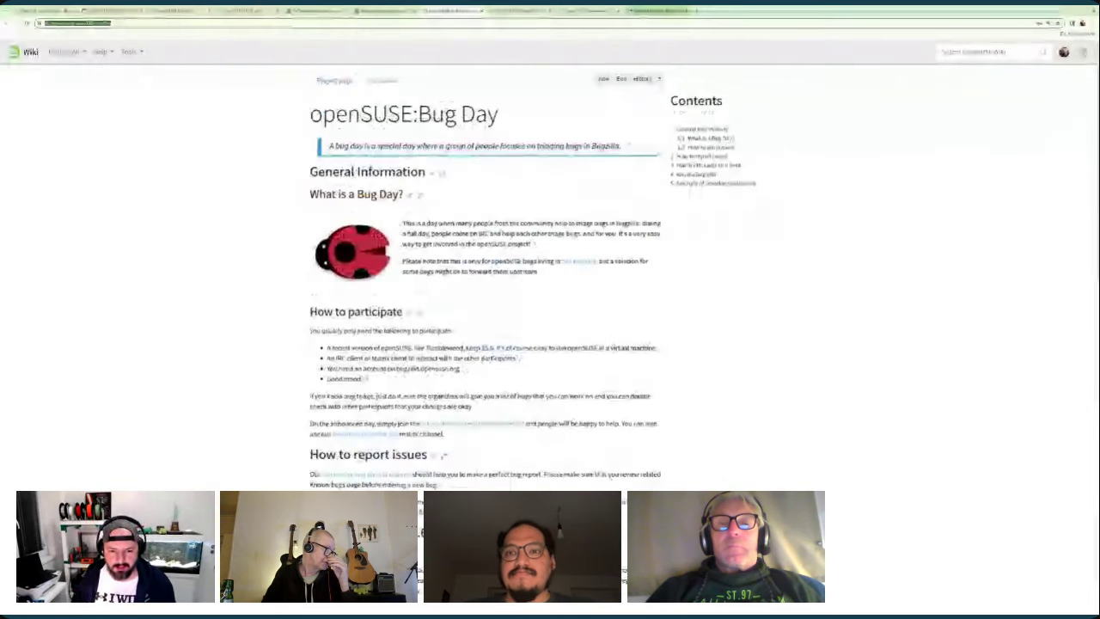
pyautogui.click(657, 11)
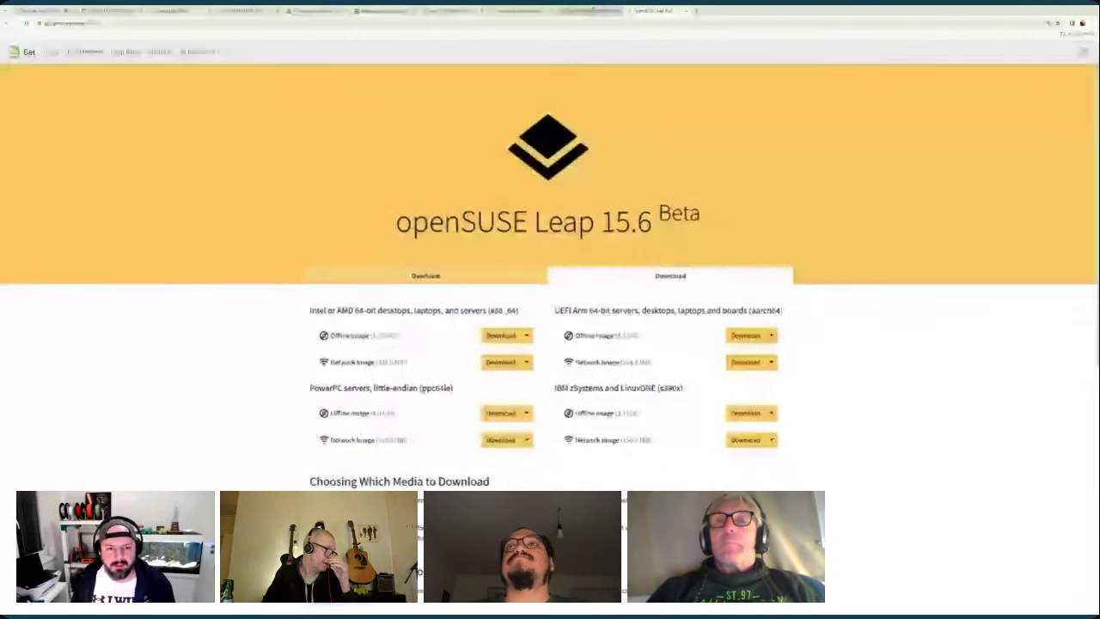
pyautogui.hotkey('ctrl', 'shift', 'Tab')
pyautogui.hotkey('ctrl', 'shift', 'Tab')
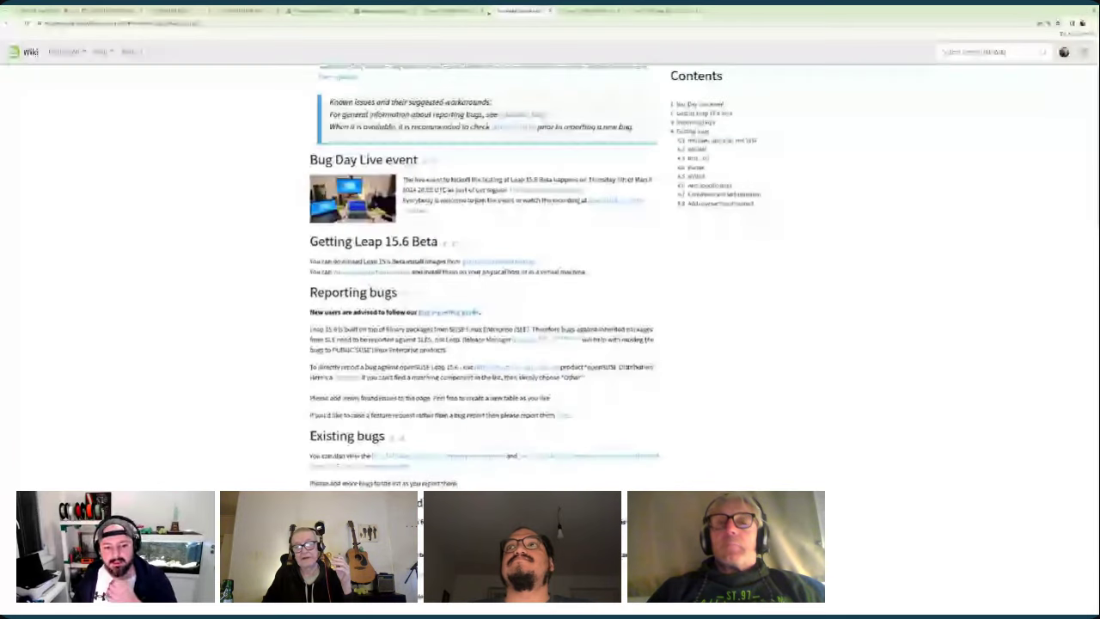
pyautogui.hotkey('ctrl', 'shift', 'Tab')
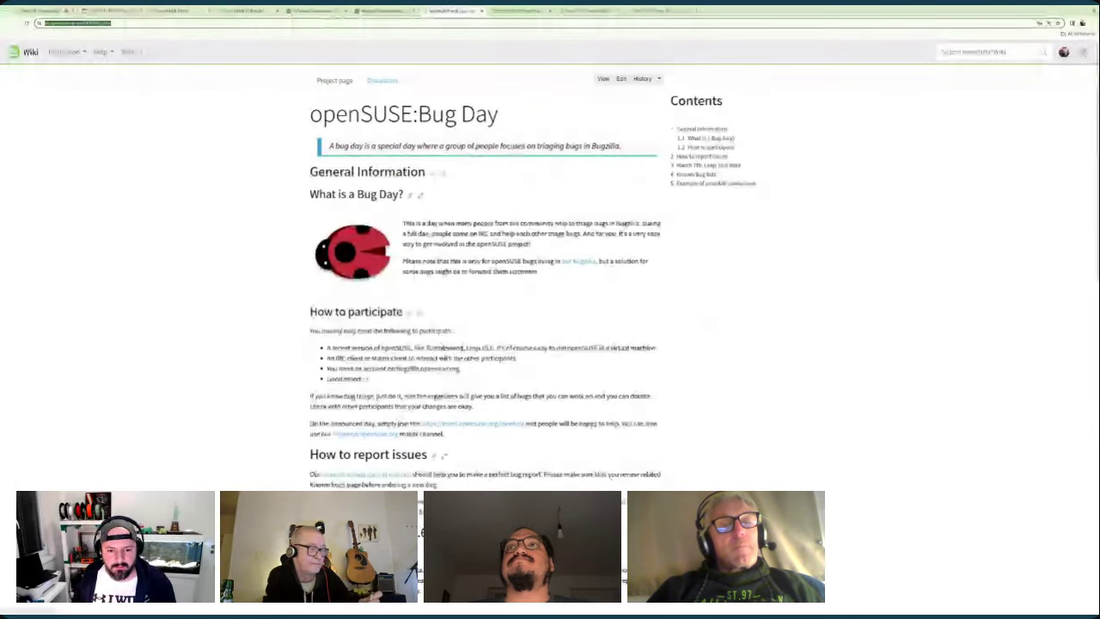
# Step: Highlight the word Bugzilla and the 'March 7th: Leap 15.6 Beta' heading
pyautogui.doubleClick(591, 260)
pyautogui.click(687, 305)
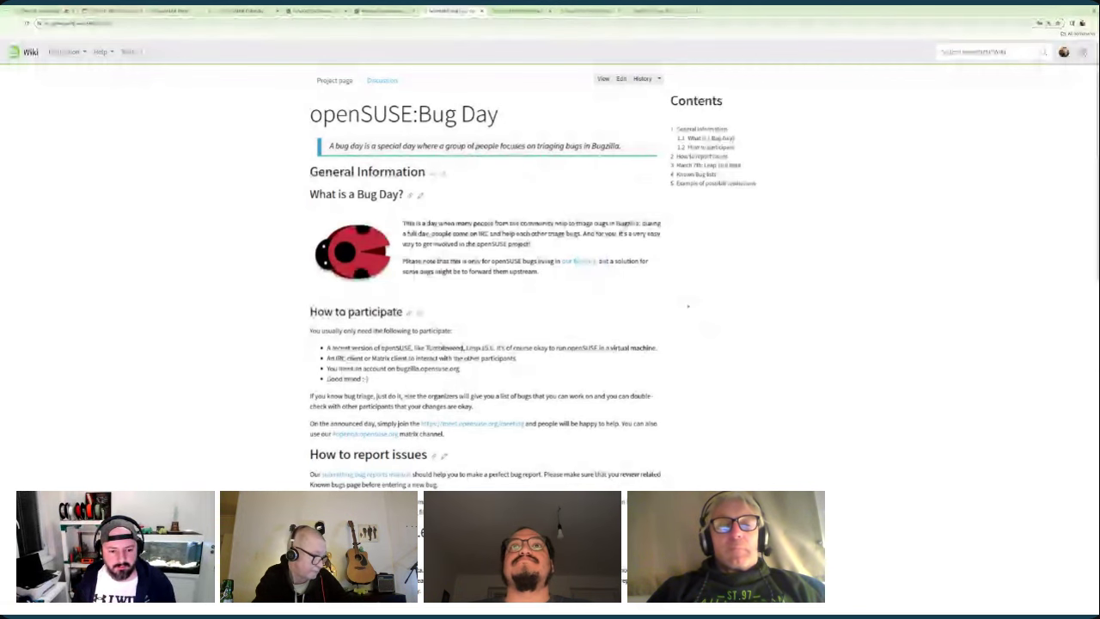
pyautogui.scroll(-1, 648, 307)
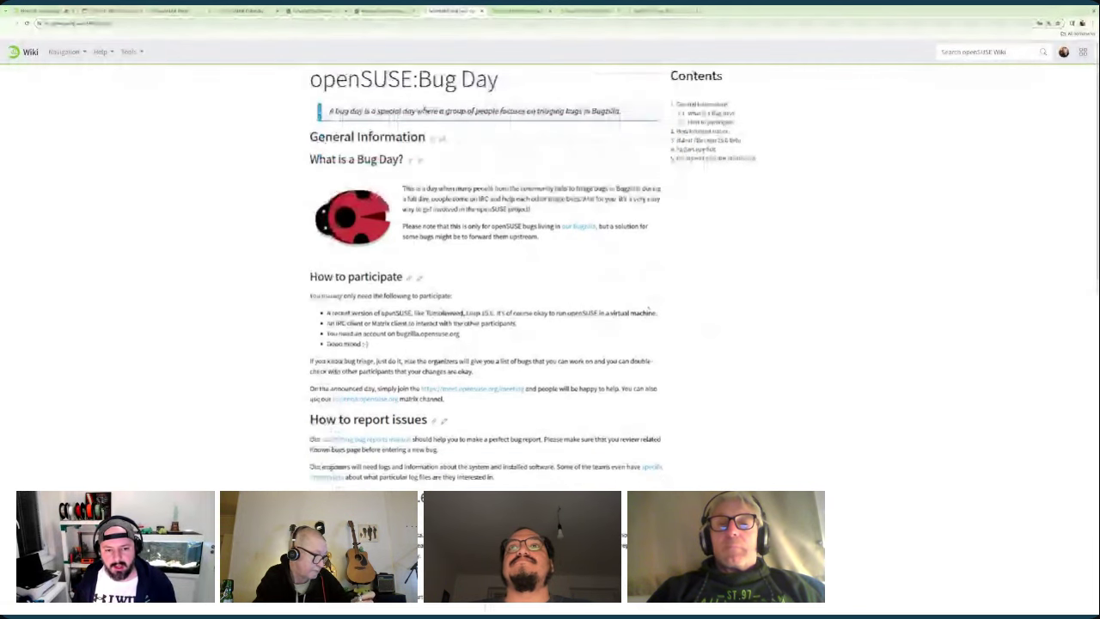
pyautogui.scroll(-5, 648, 307)
pyautogui.scroll(-2, 648, 307)
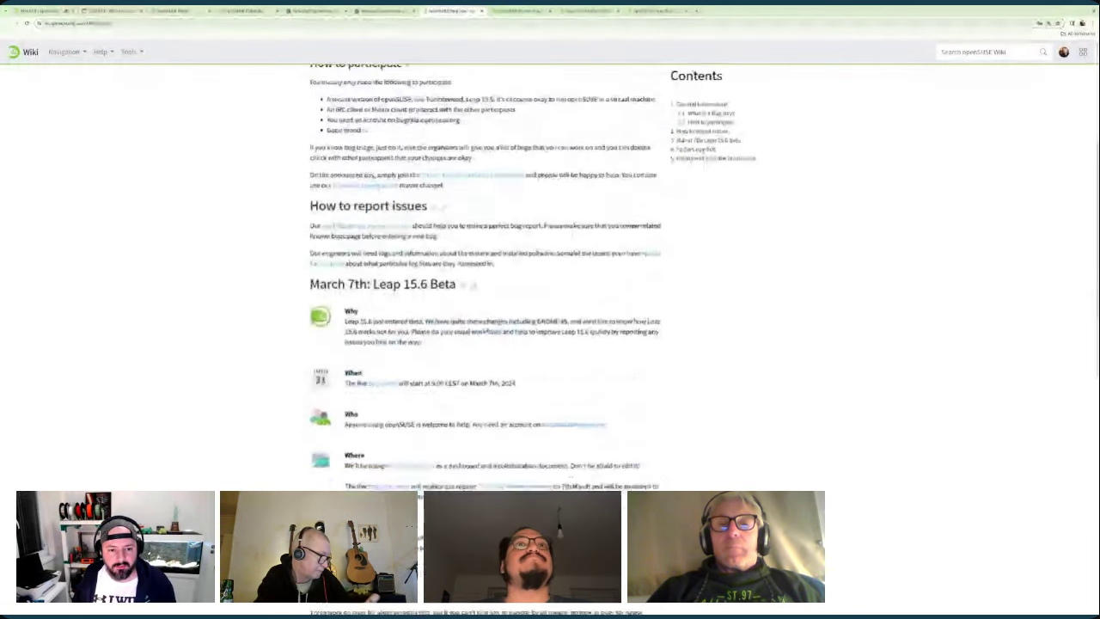
pyautogui.scroll(-2, 649, 306)
pyautogui.tripleClick(309, 223)
pyautogui.click(672, 354)
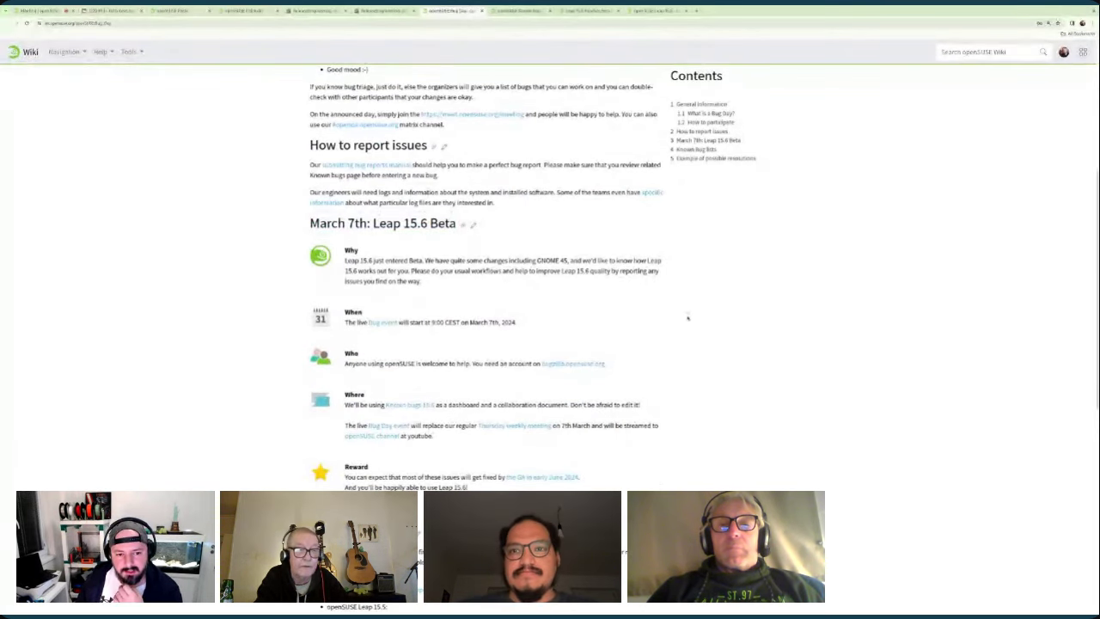
pyautogui.scroll(-1, 688, 320)
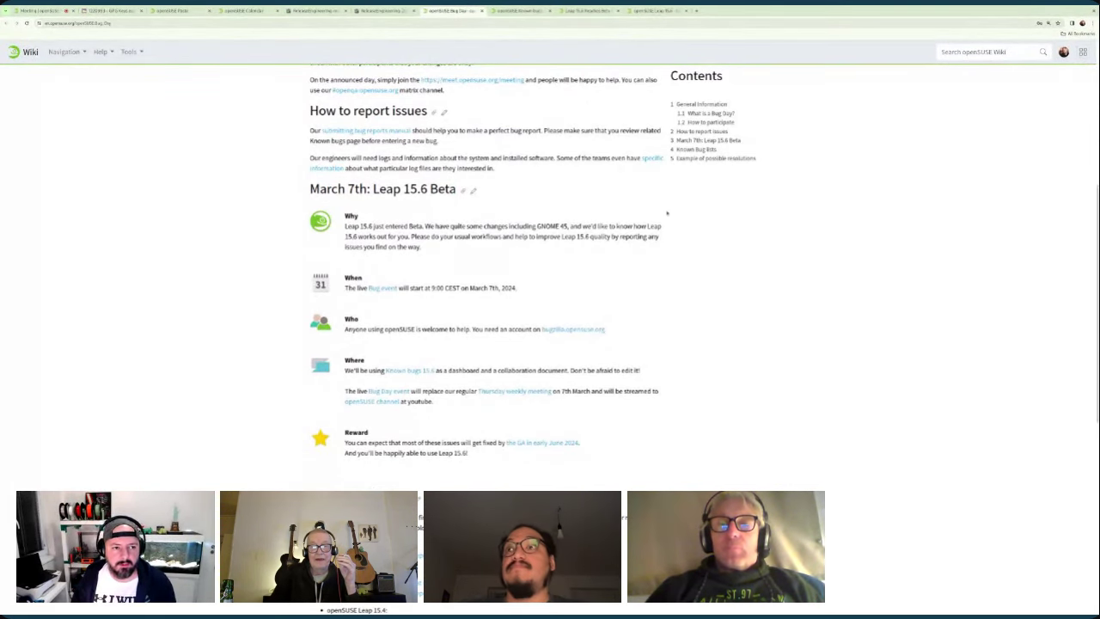
# Step: Load get.opensuse.org/leap in a new tab and bring up its Leap 15.6 download options
pyautogui.hotkey('ctrl', 't')
pyautogui.write('get.opensuse.org/leap')
pyautogui.press('Return')
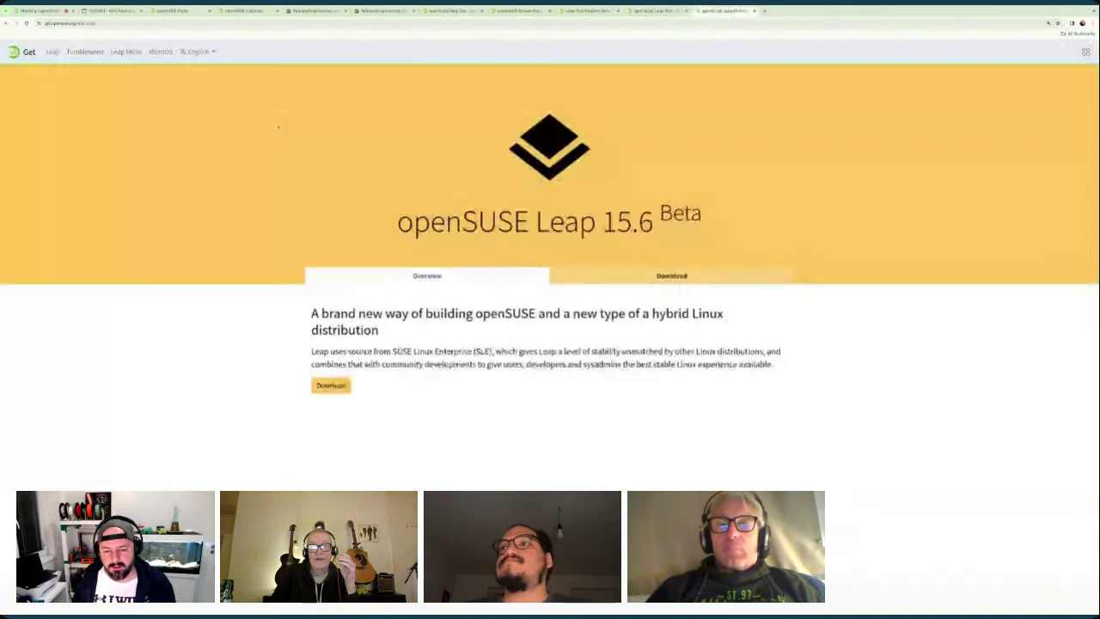
pyautogui.click(671, 275)
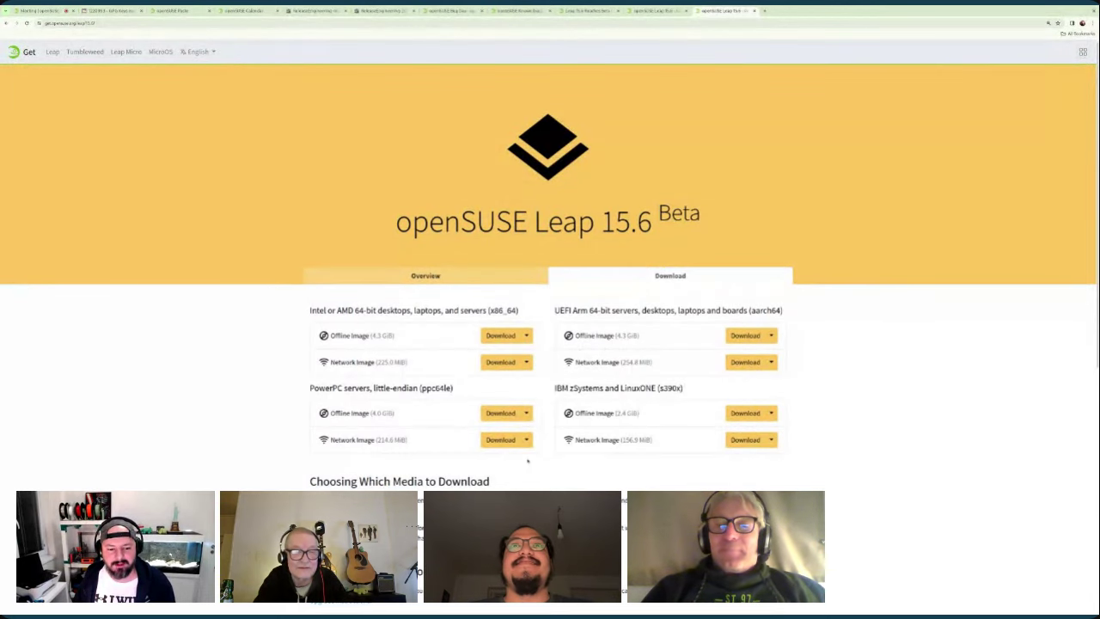
pyautogui.scroll(-3, 527, 462)
pyautogui.scroll(-3, 527, 462)
pyautogui.scroll(-2, 528, 462)
pyautogui.scroll(3, 528, 462)
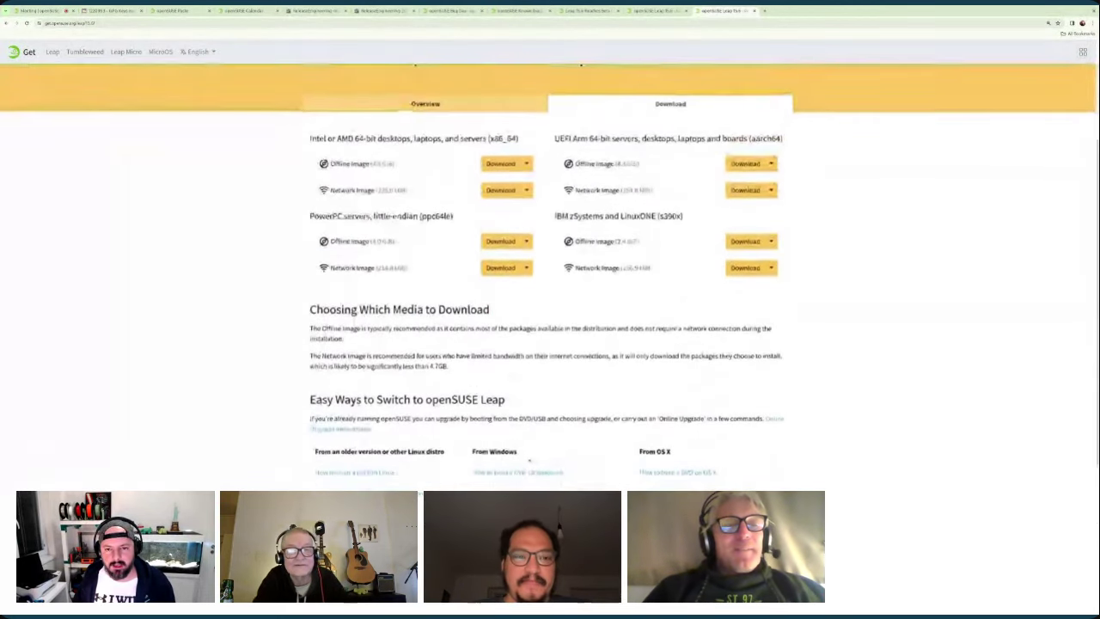
pyautogui.scroll(3, 601, 468)
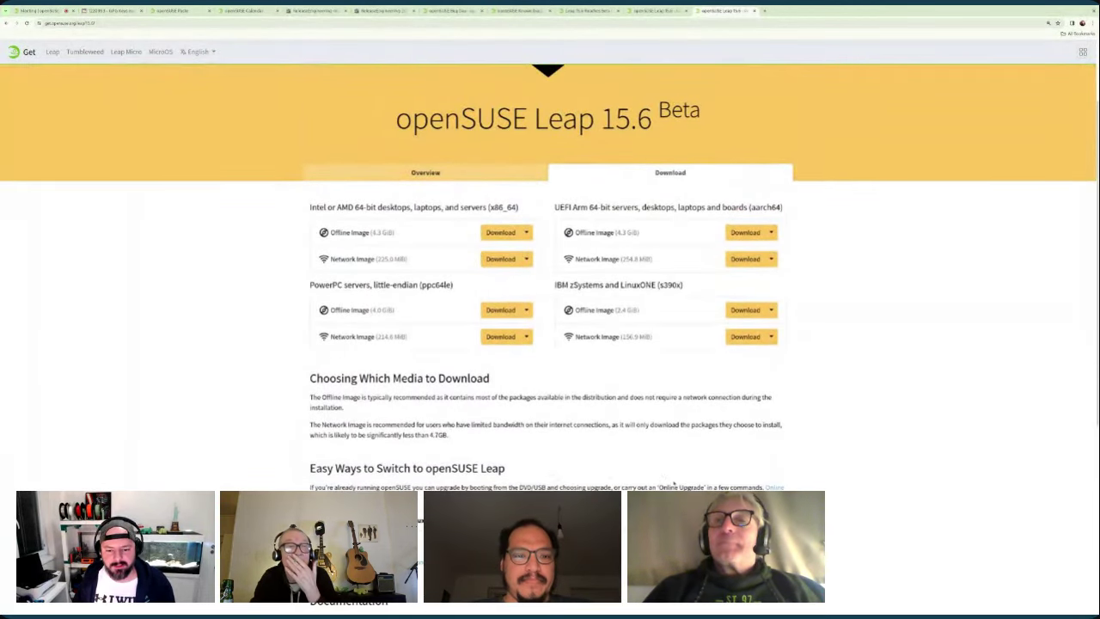
pyautogui.scroll(1, 679, 480)
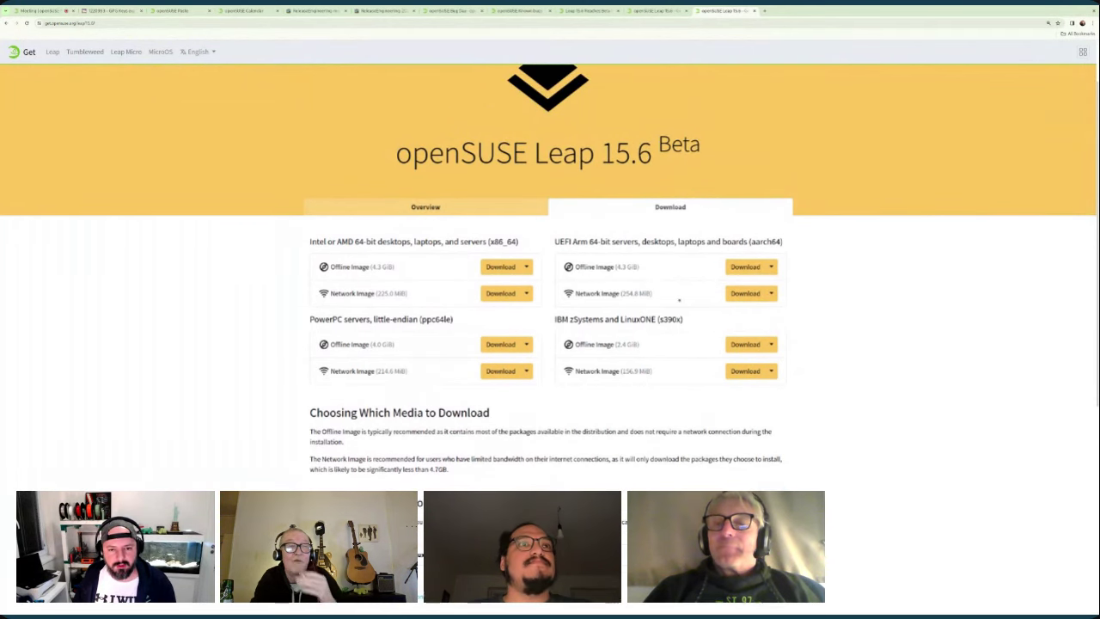
pyautogui.scroll(-2, 516, 429)
pyautogui.scroll(-3, 481, 464)
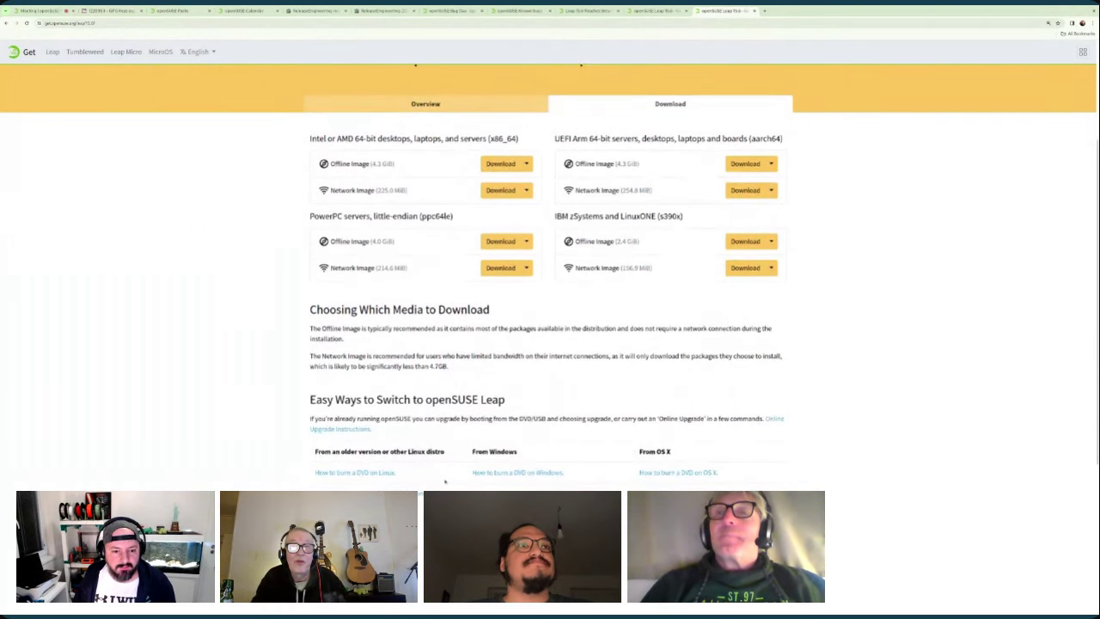
pyautogui.scroll(-1, 445, 480)
pyautogui.scroll(-3, 601, 464)
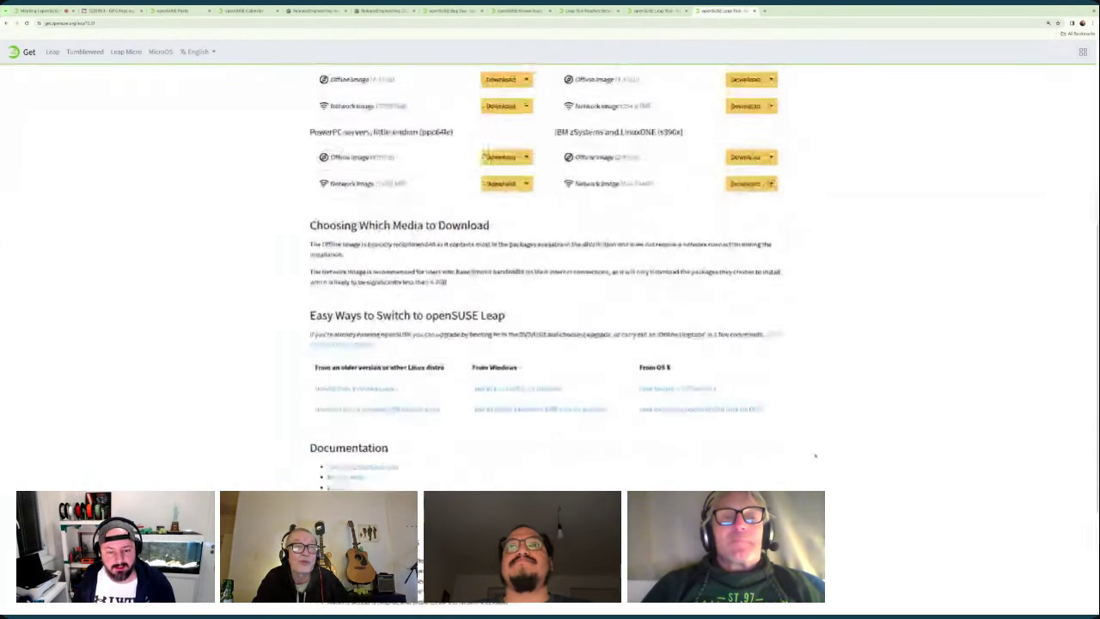
pyautogui.scroll(3, 814, 455)
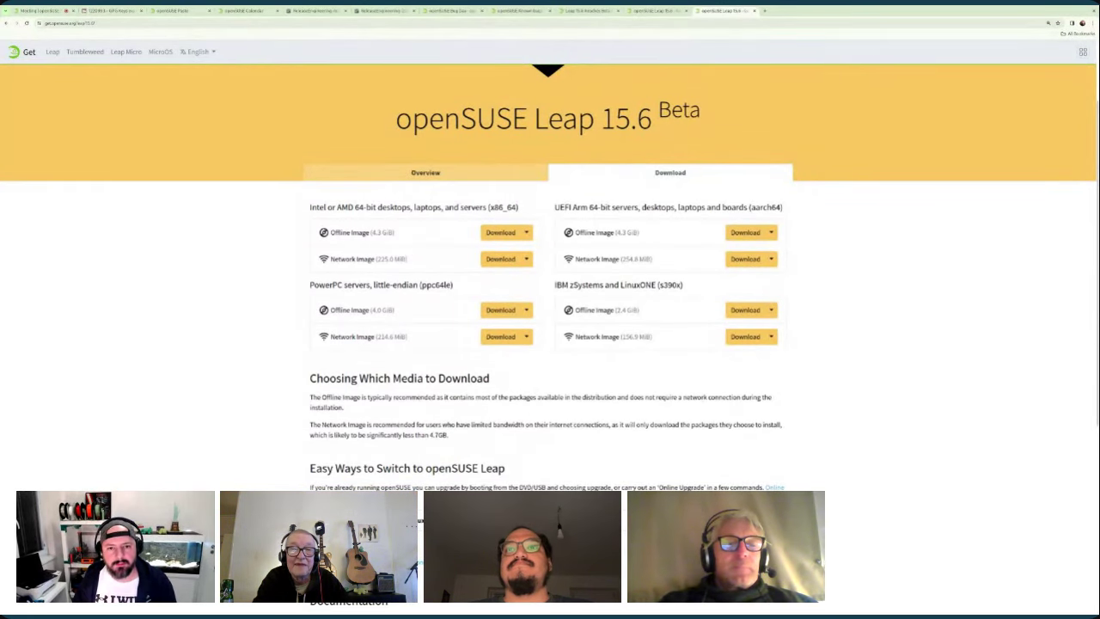
# Step: Switch to the openSUSE:Known bugs 15.6 wiki tab and briefly open the account menu
pyautogui.click(590, 10)
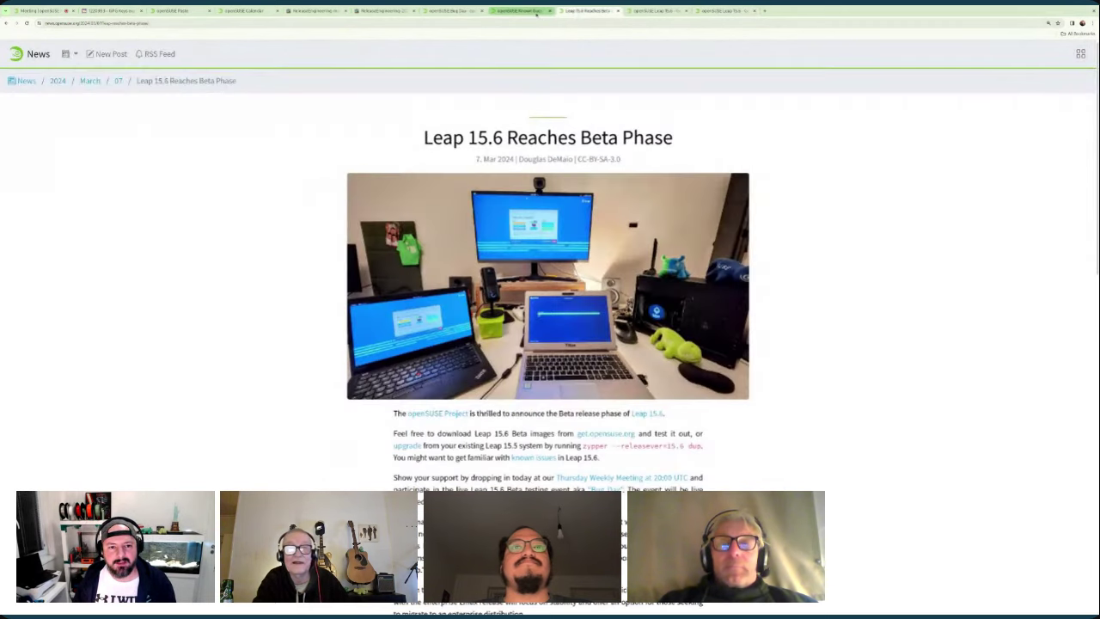
pyautogui.click(452, 10)
pyautogui.click(521, 10)
pyautogui.click(452, 10)
pyautogui.scroll(3, 481, 258)
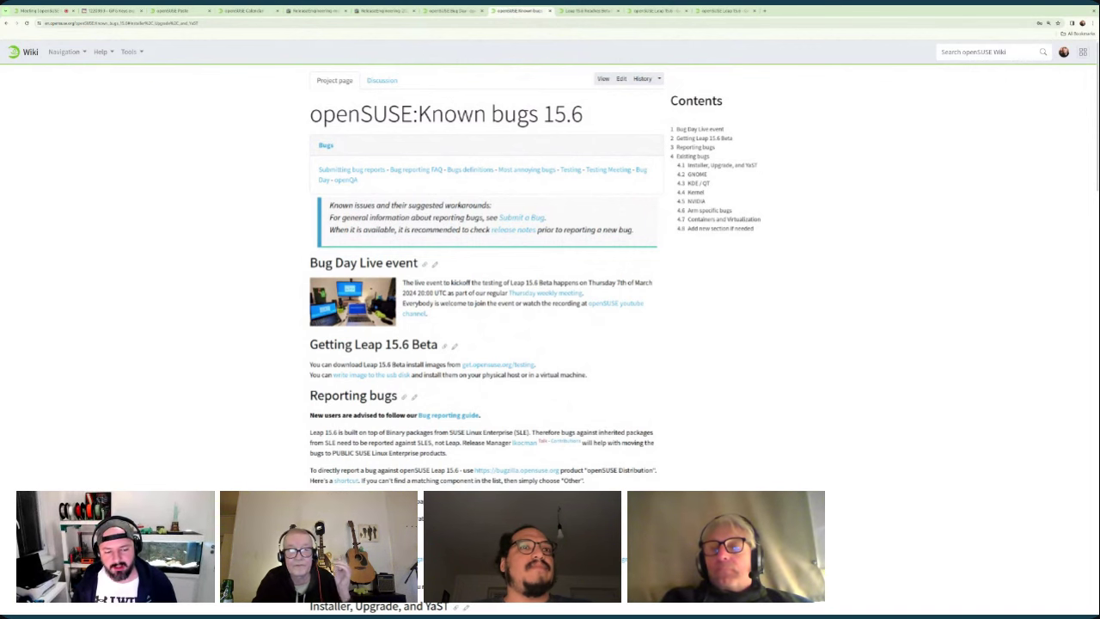
pyautogui.scroll(-1, 634, 400)
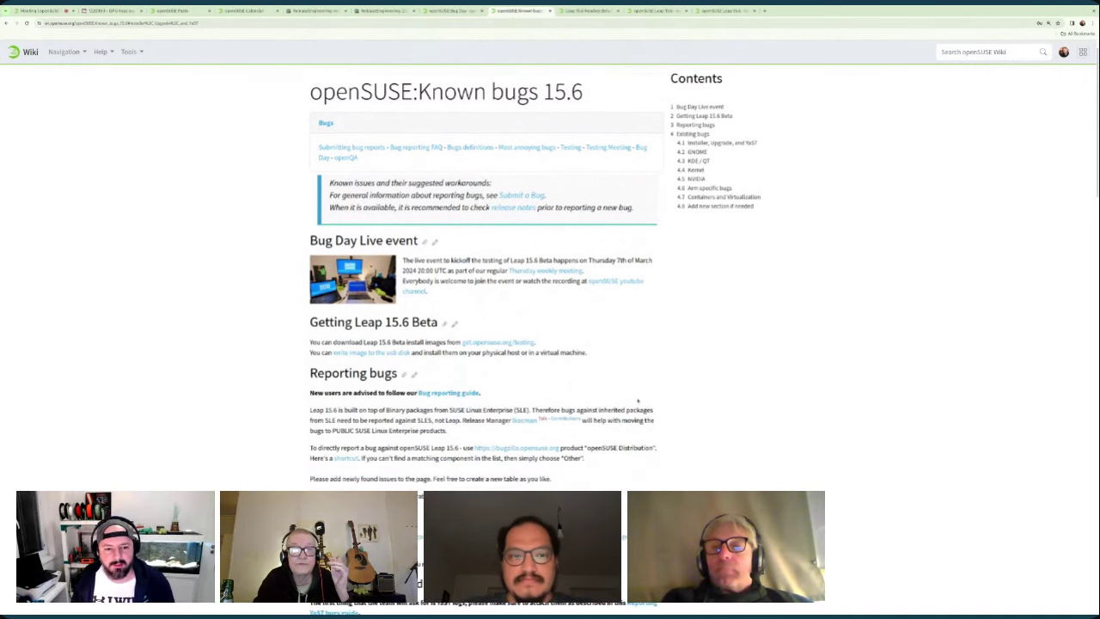
pyautogui.scroll(-1, 634, 399)
pyautogui.scroll(-1, 634, 399)
pyautogui.scroll(-1, 634, 400)
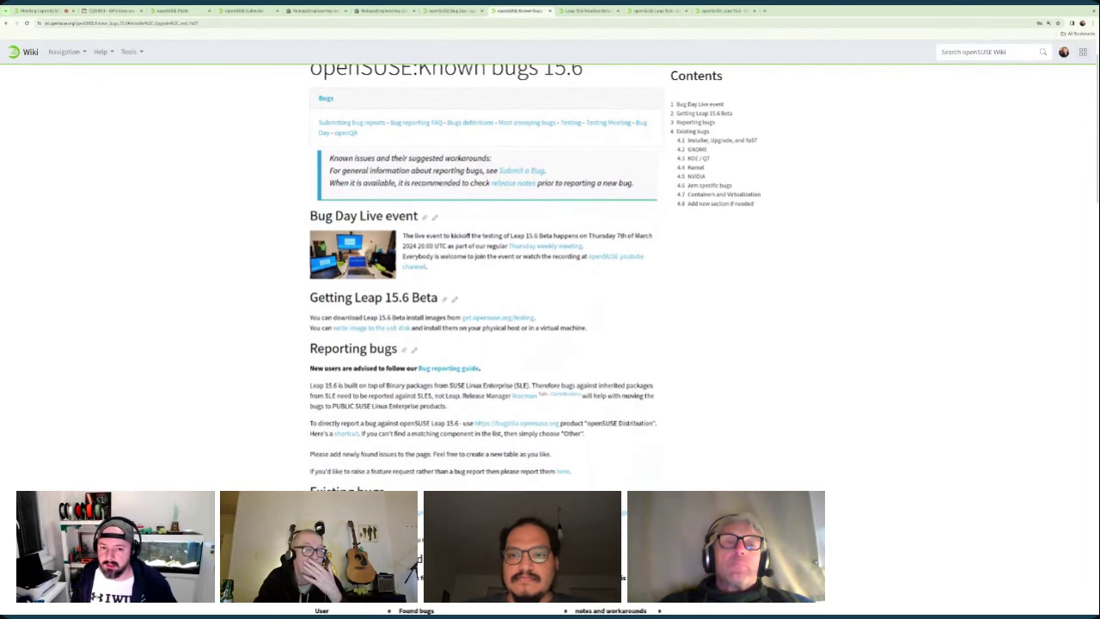
pyautogui.scroll(-10, 481, 300)
pyautogui.scroll(6, 481, 301)
pyautogui.scroll(6, 481, 300)
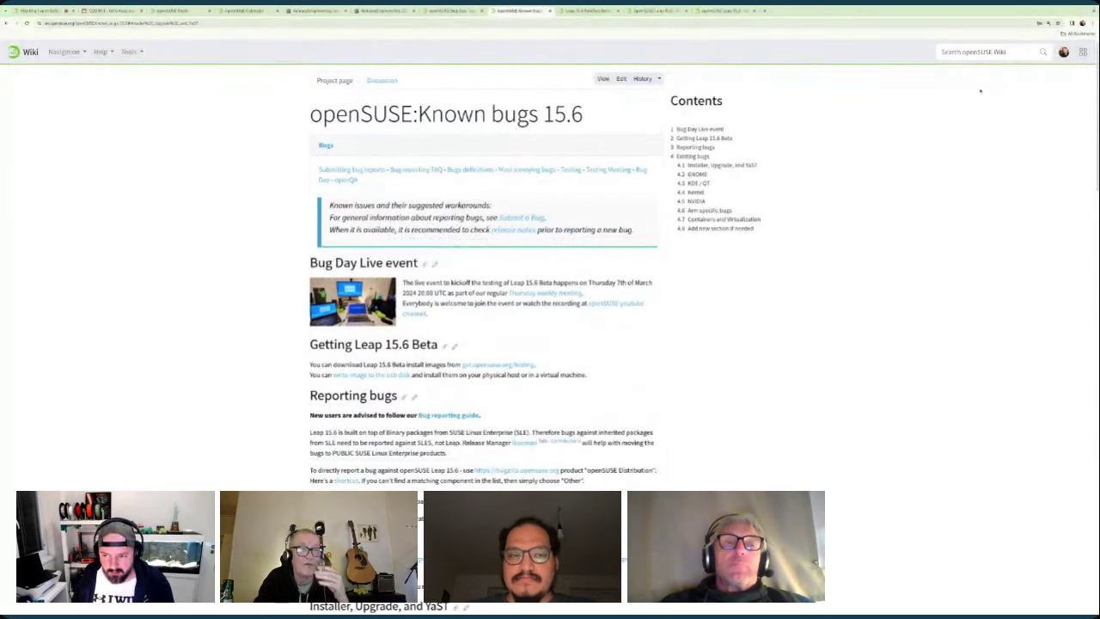
pyautogui.click(1064, 52)
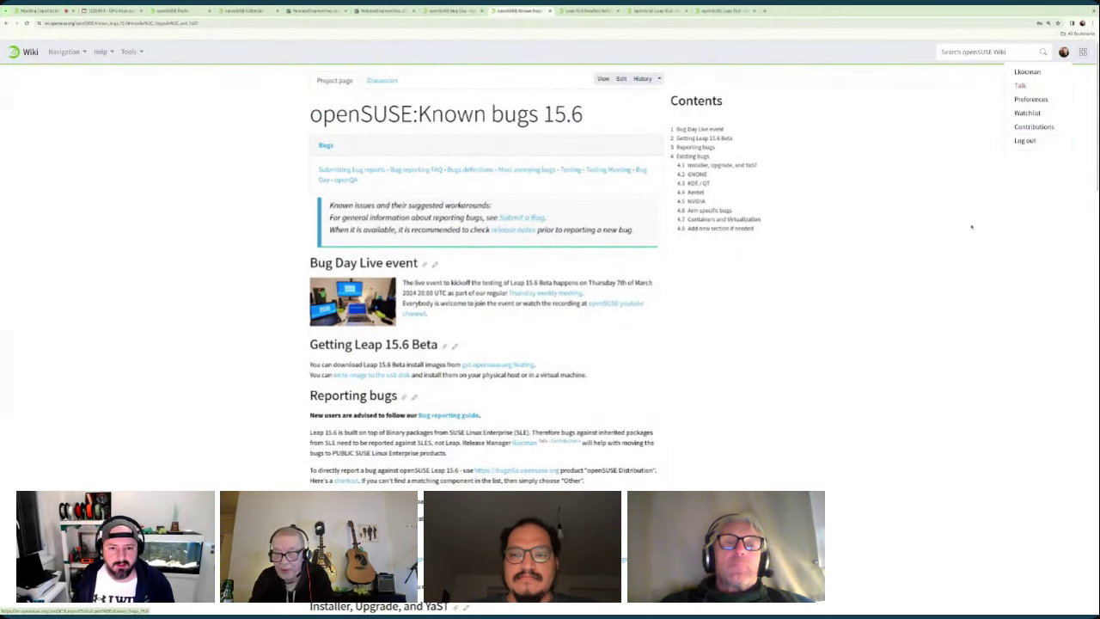
pyautogui.click(618, 88)
# Step: Open the Known bugs 15.6 page source in the editor, then cancel back to the page
pyautogui.click(621, 78)
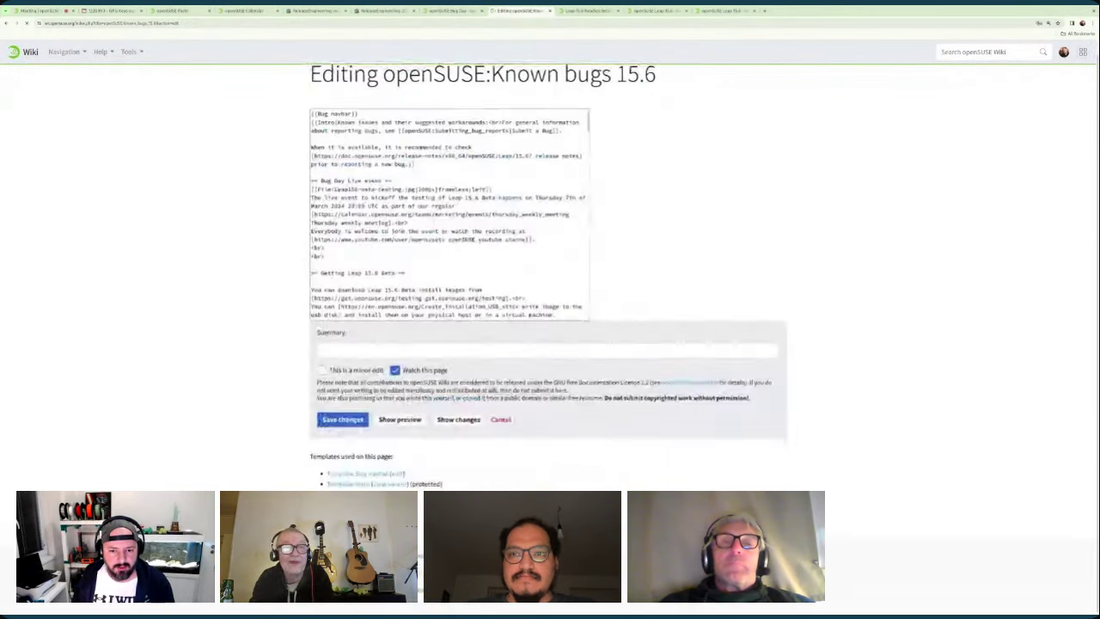
pyautogui.scroll(-5, 542, 258)
pyautogui.scroll(-5, 541, 258)
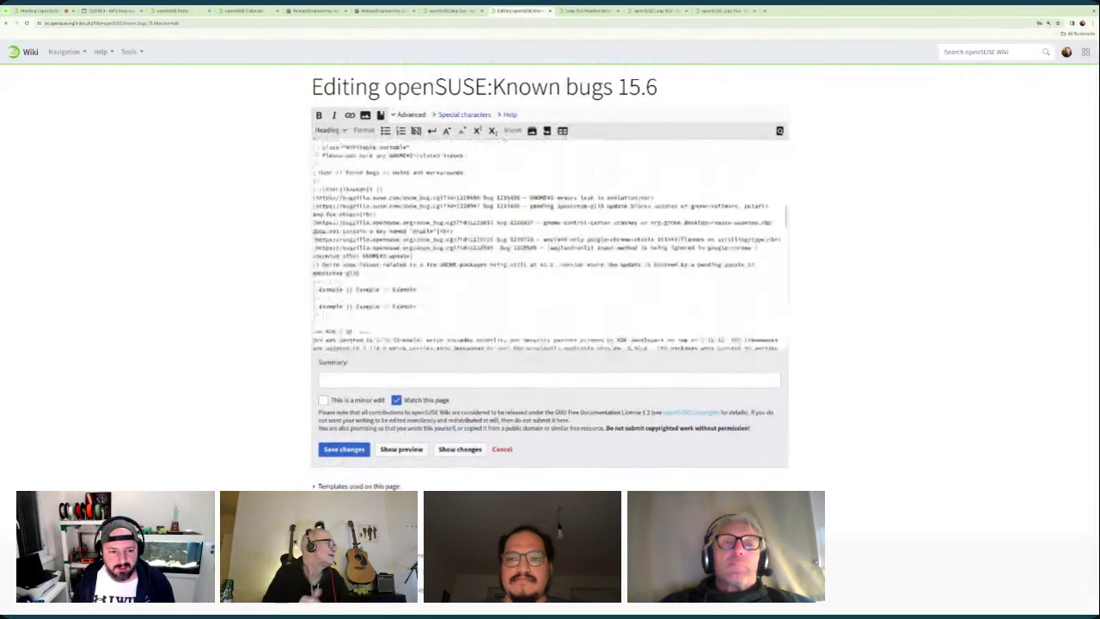
pyautogui.scroll(-5, 541, 258)
pyautogui.scroll(-2, 541, 258)
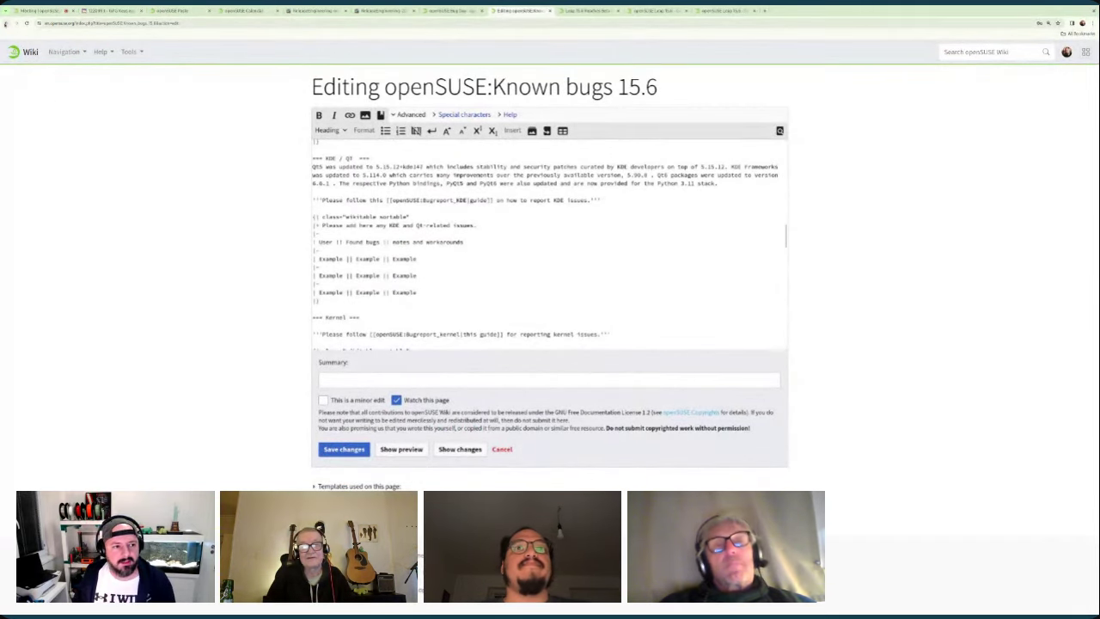
pyautogui.click(502, 448)
pyautogui.scroll(-2, 434, 376)
pyautogui.scroll(-3, 434, 375)
pyautogui.scroll(-2, 433, 376)
pyautogui.scroll(-3, 434, 376)
pyautogui.scroll(-2, 434, 376)
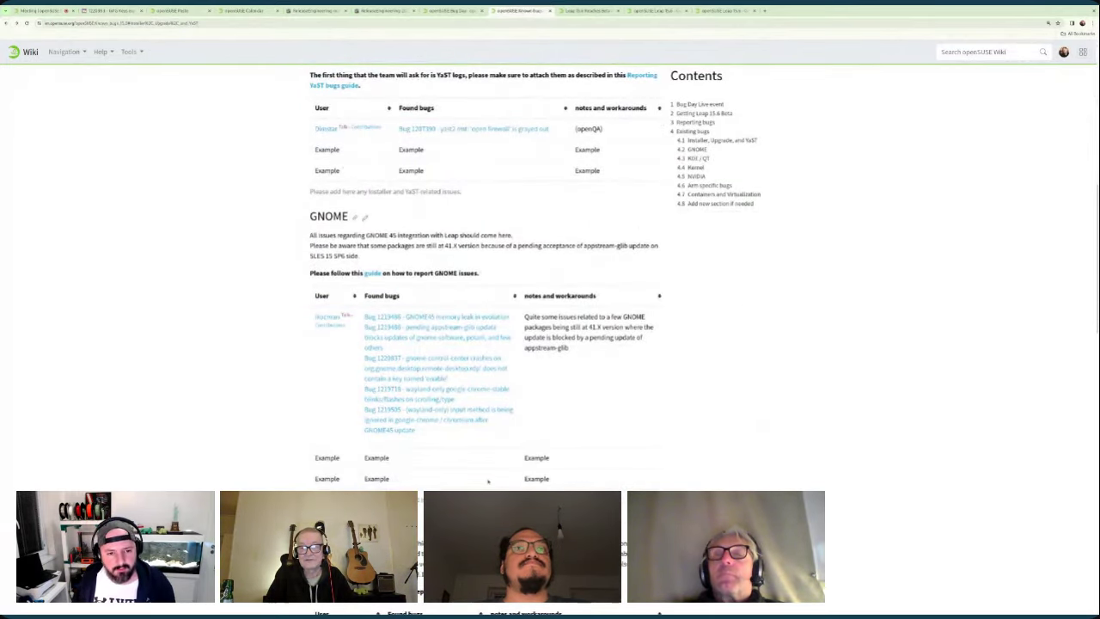
pyautogui.scroll(-1, 488, 479)
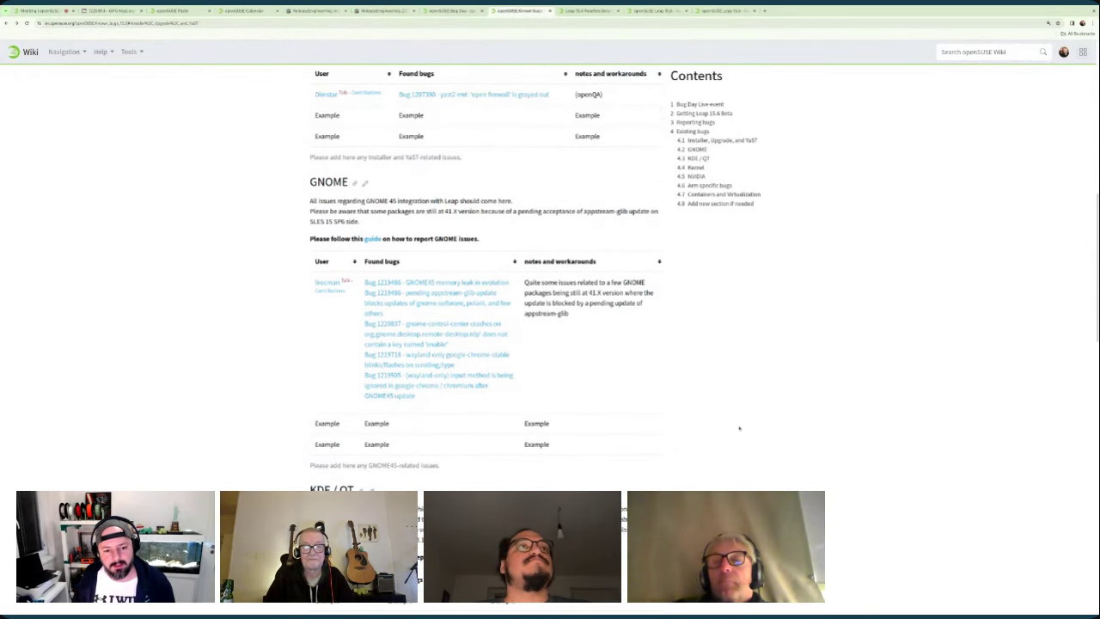
pyautogui.scroll(1, 733, 432)
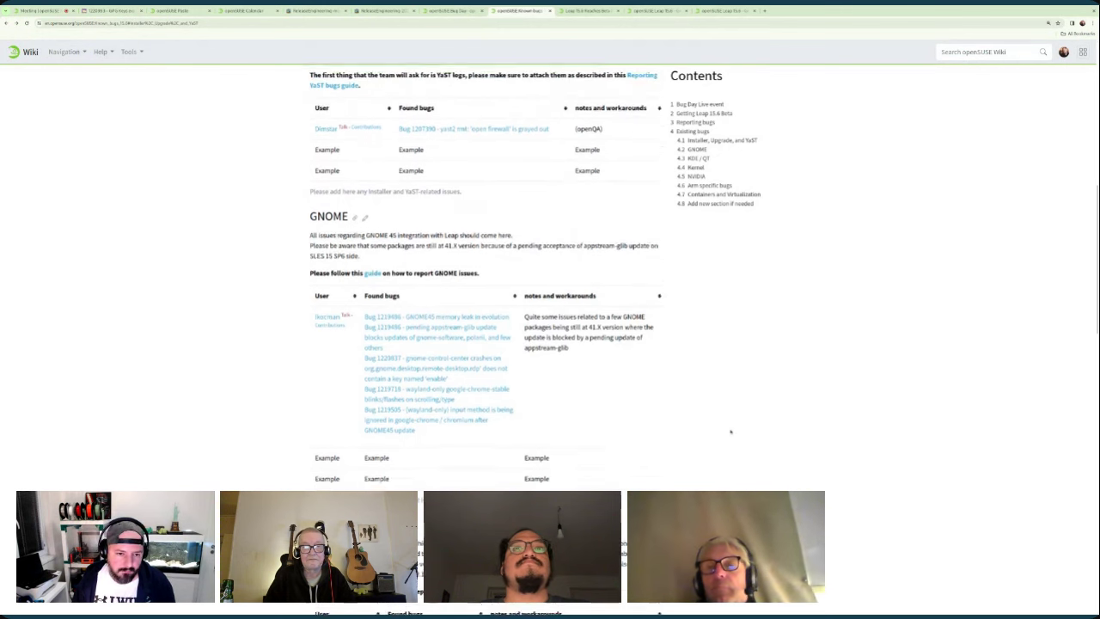
pyautogui.scroll(1, 732, 432)
pyautogui.scroll(1, 729, 441)
pyautogui.scroll(1, 732, 431)
pyautogui.scroll(1, 732, 431)
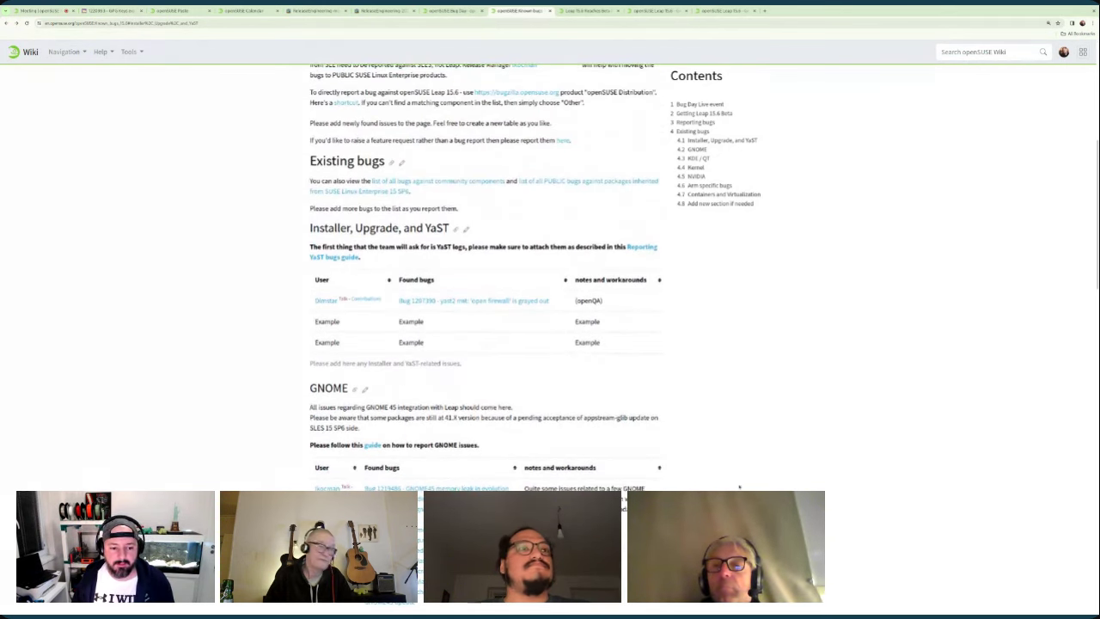
pyautogui.scroll(1, 720, 477)
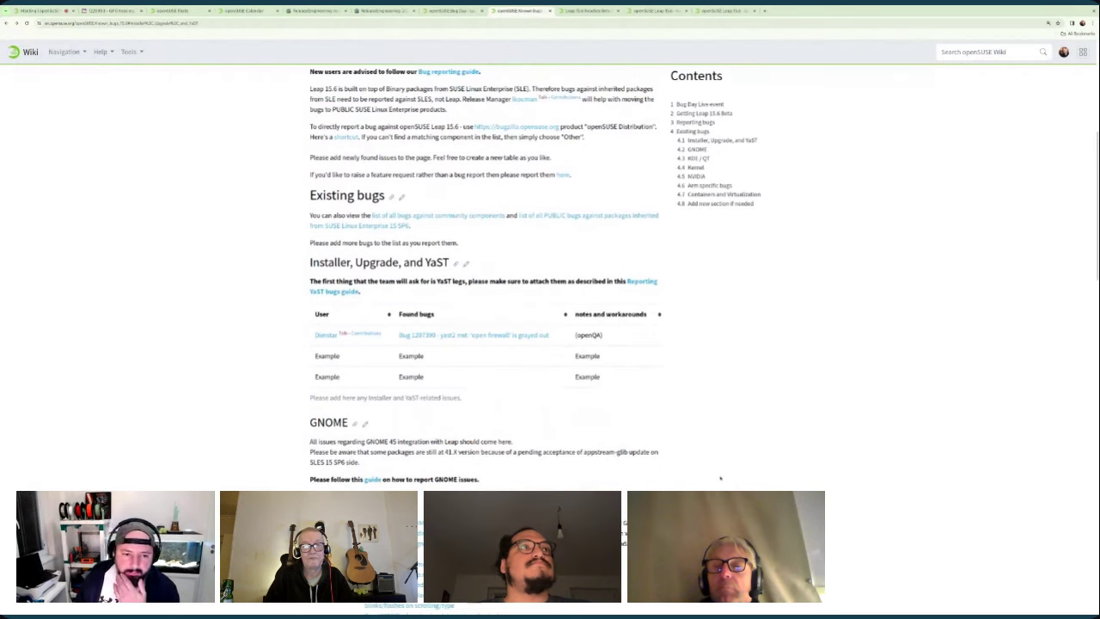
pyautogui.scroll(-1, 707, 484)
pyautogui.scroll(-1, 706, 484)
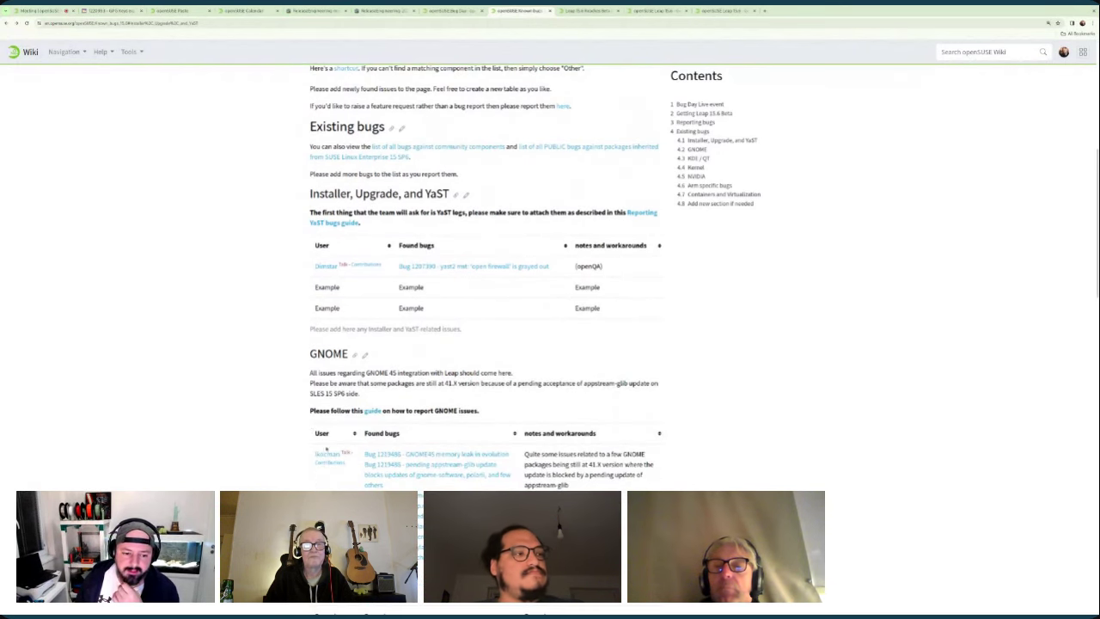
pyautogui.moveTo(299, 453); pyautogui.dragTo(653, 486)
pyautogui.click(653, 485)
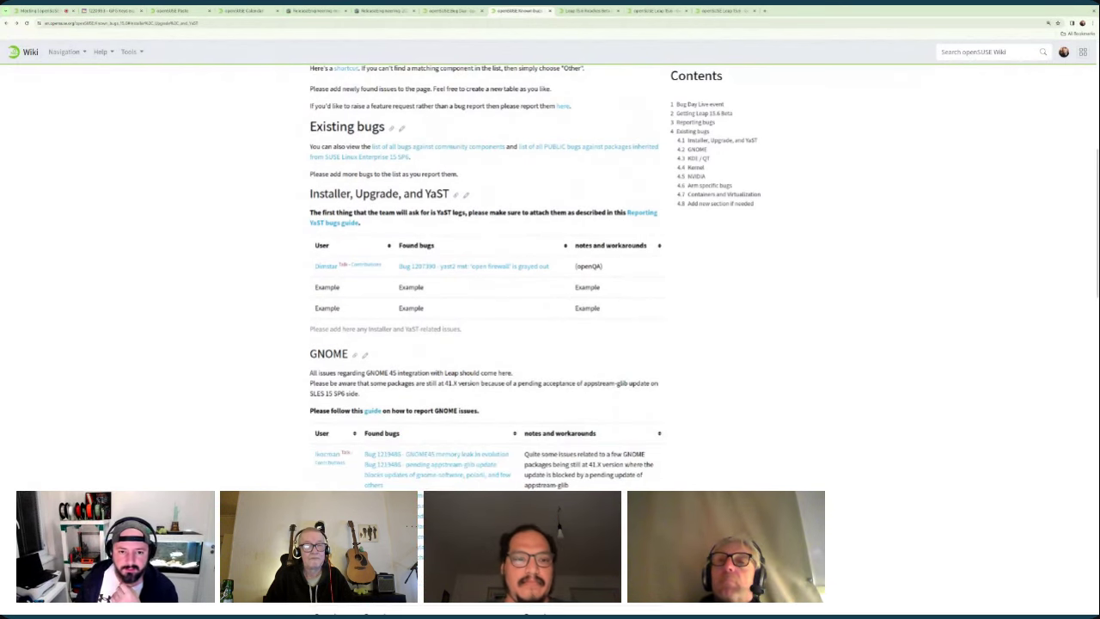
pyautogui.scroll(-1, 481, 344)
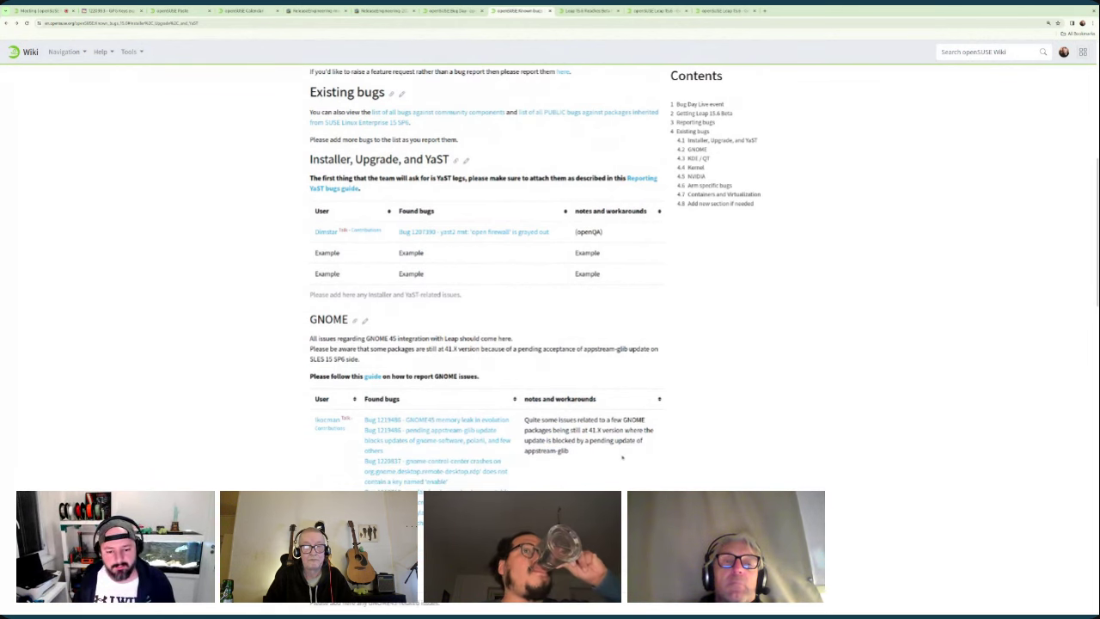
pyautogui.scroll(-1, 622, 458)
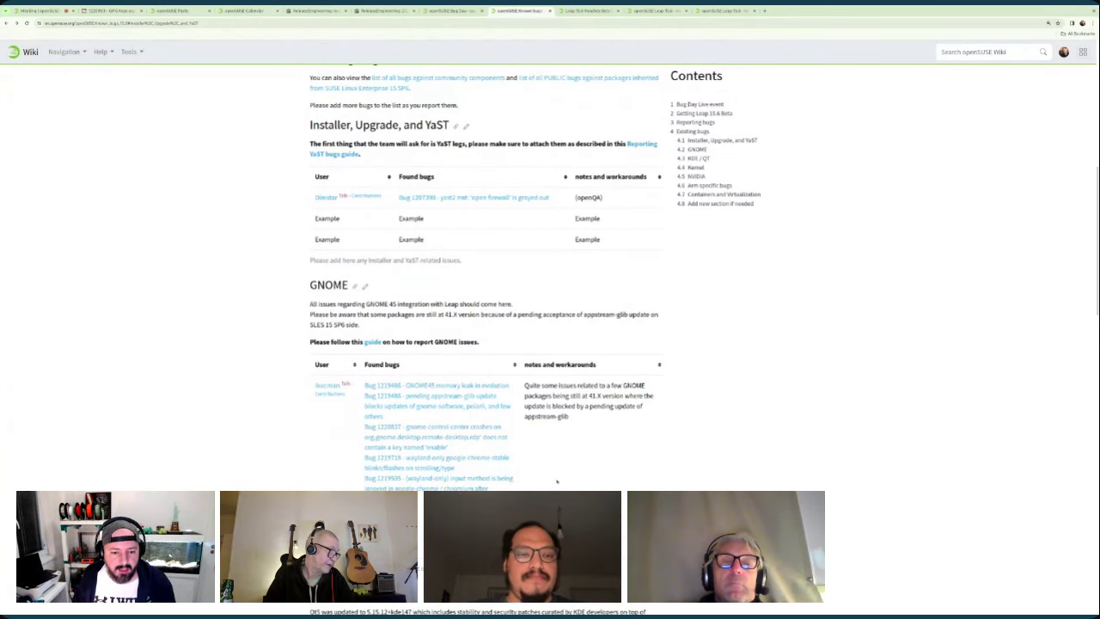
pyautogui.moveTo(496, 395); pyautogui.dragTo(385, 395)
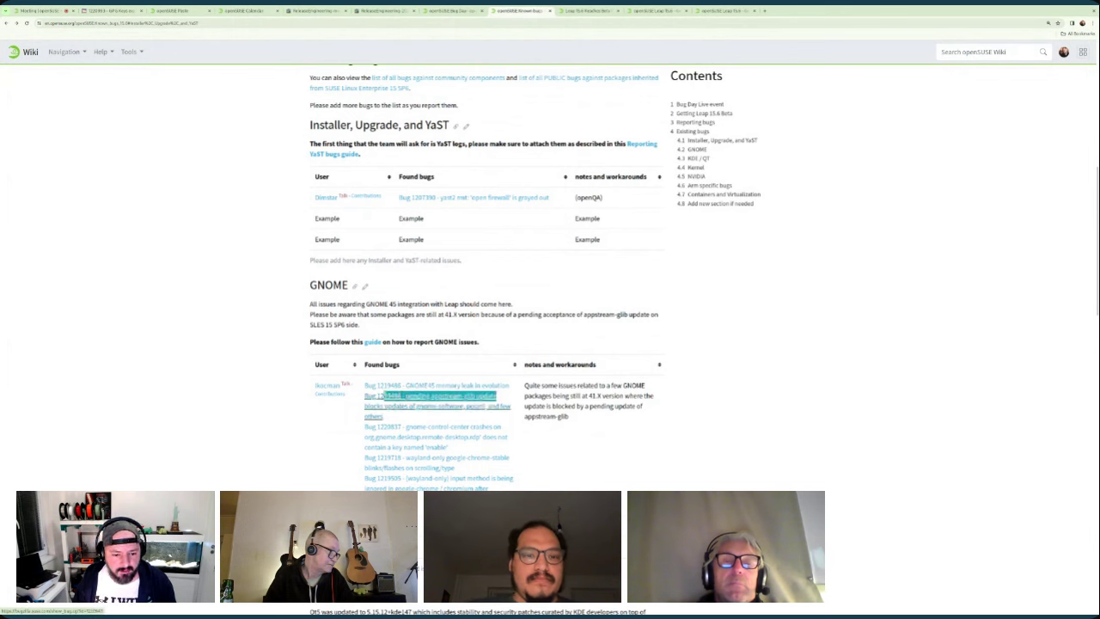
pyautogui.click(679, 461)
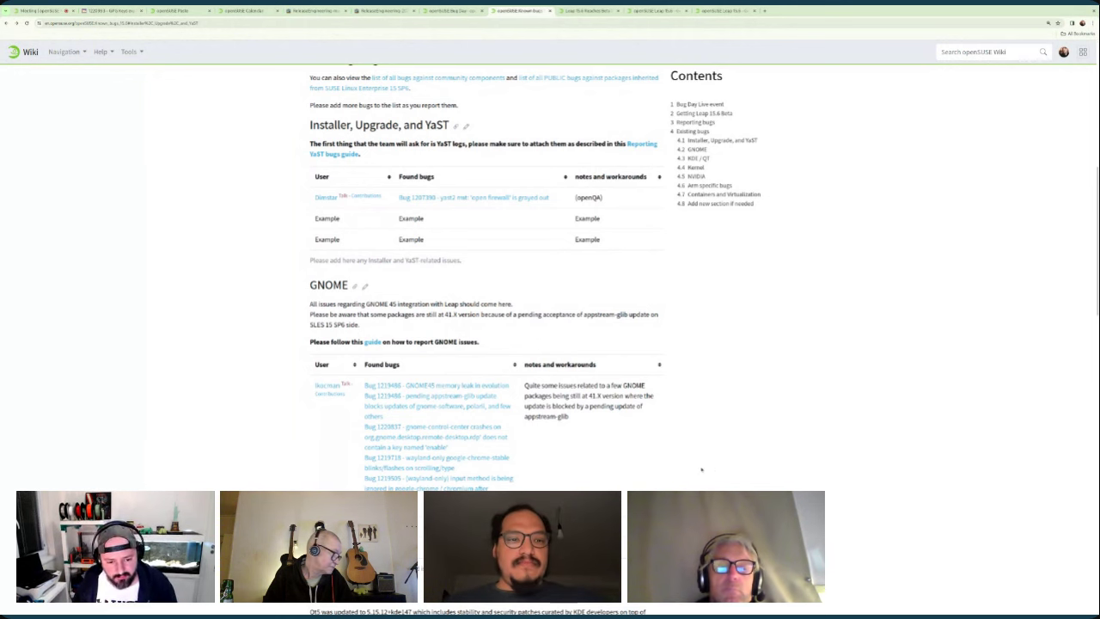
pyautogui.scroll(-3, 703, 461)
pyautogui.scroll(-3, 703, 461)
pyautogui.scroll(-1, 739, 481)
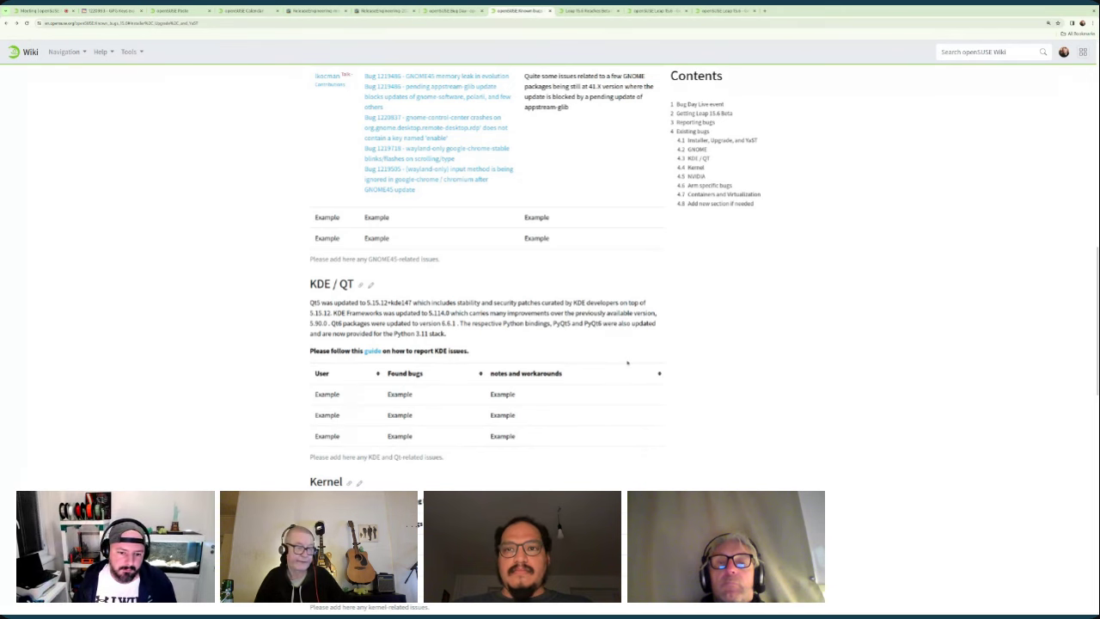
pyautogui.scroll(-1, 627, 359)
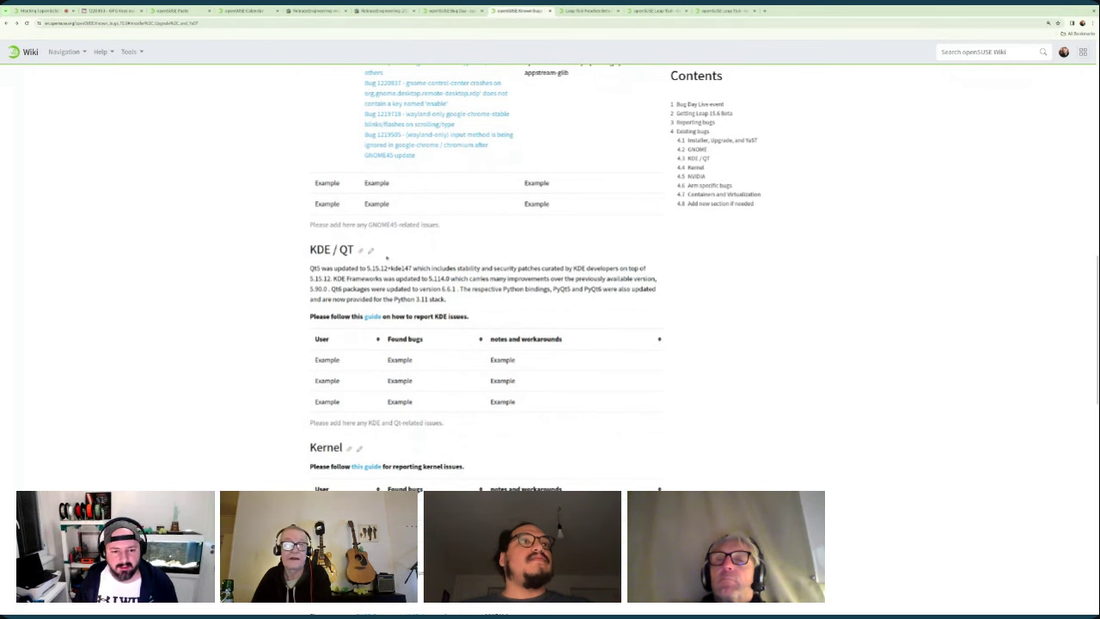
# Step: Open the KDE / QT section editor with the heading's edit pencil icon
pyautogui.click(371, 251)
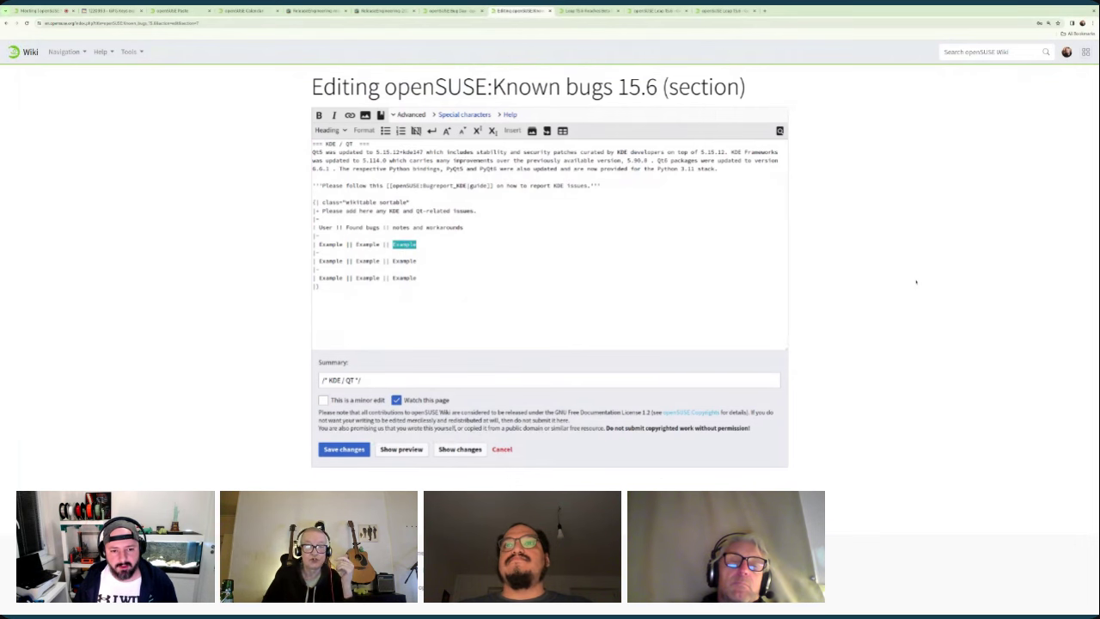
# Step: Go back from the KDE / QT section editor without saving
pyautogui.hotkey('alt', 'Left')
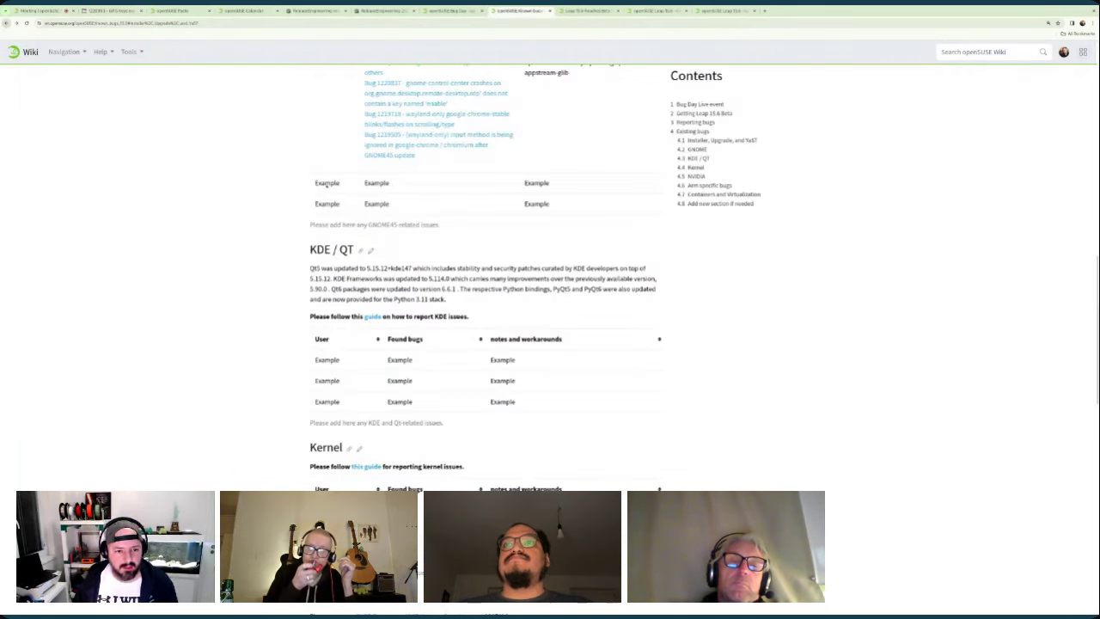
pyautogui.scroll(6, 481, 258)
pyautogui.scroll(-2, 555, 373)
pyautogui.scroll(-3, 602, 387)
pyautogui.scroll(-3, 626, 399)
pyautogui.scroll(-3, 619, 395)
pyautogui.scroll(-2, 614, 395)
pyautogui.scroll(-2, 612, 393)
pyautogui.scroll(-3, 612, 393)
pyautogui.scroll(-2, 614, 393)
pyautogui.scroll(-3, 619, 394)
pyautogui.scroll(-2, 626, 393)
pyautogui.scroll(-3, 626, 394)
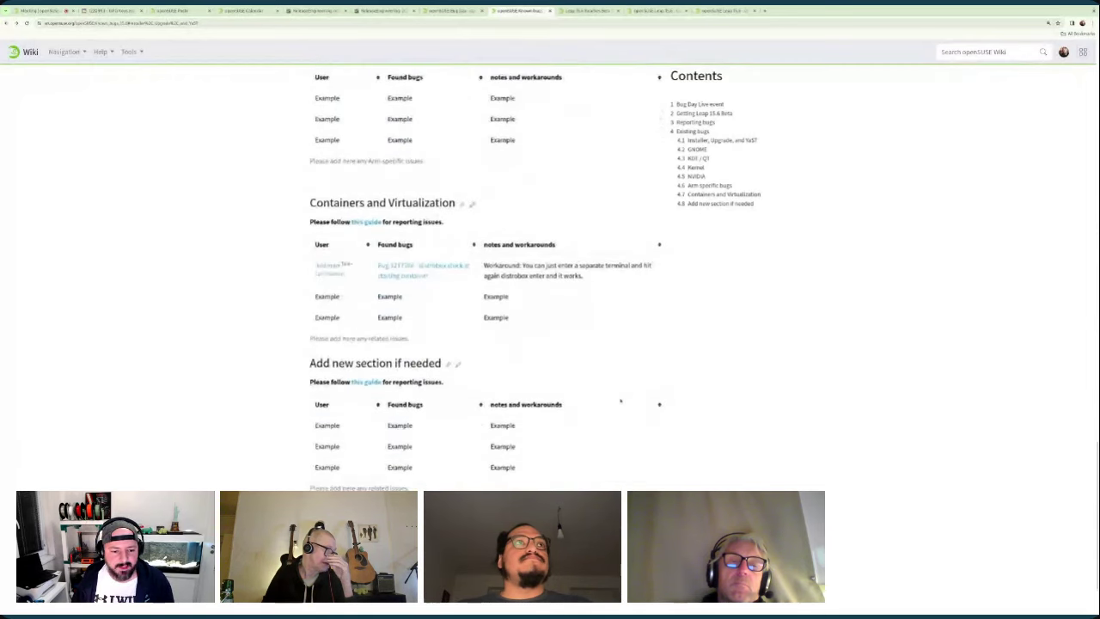
pyautogui.scroll(3, 631, 418)
pyautogui.scroll(3, 630, 418)
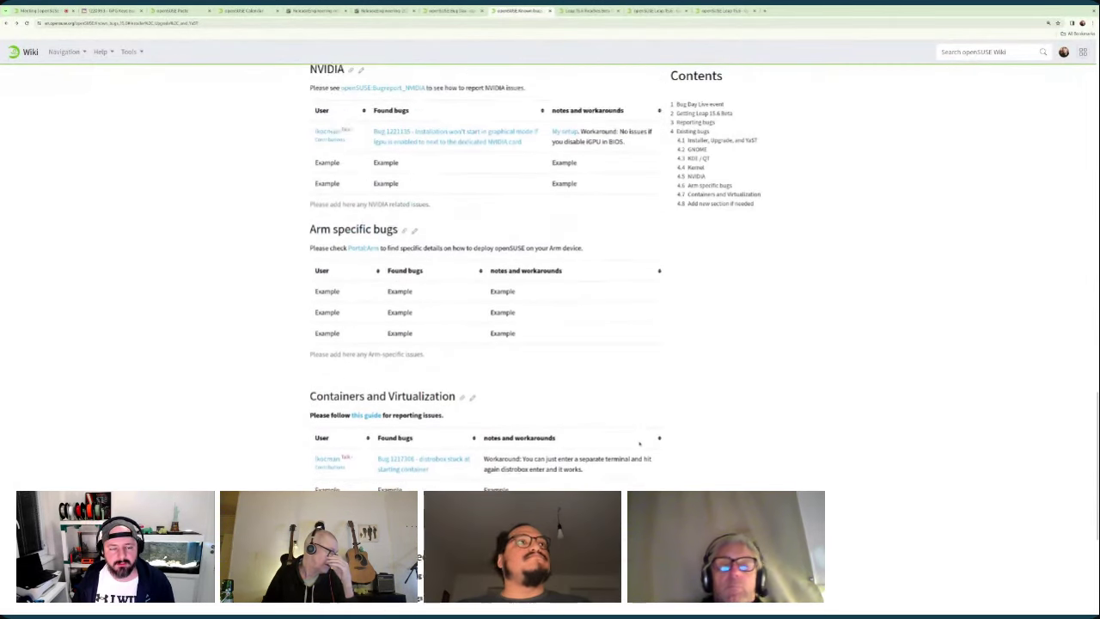
pyautogui.scroll(1, 636, 429)
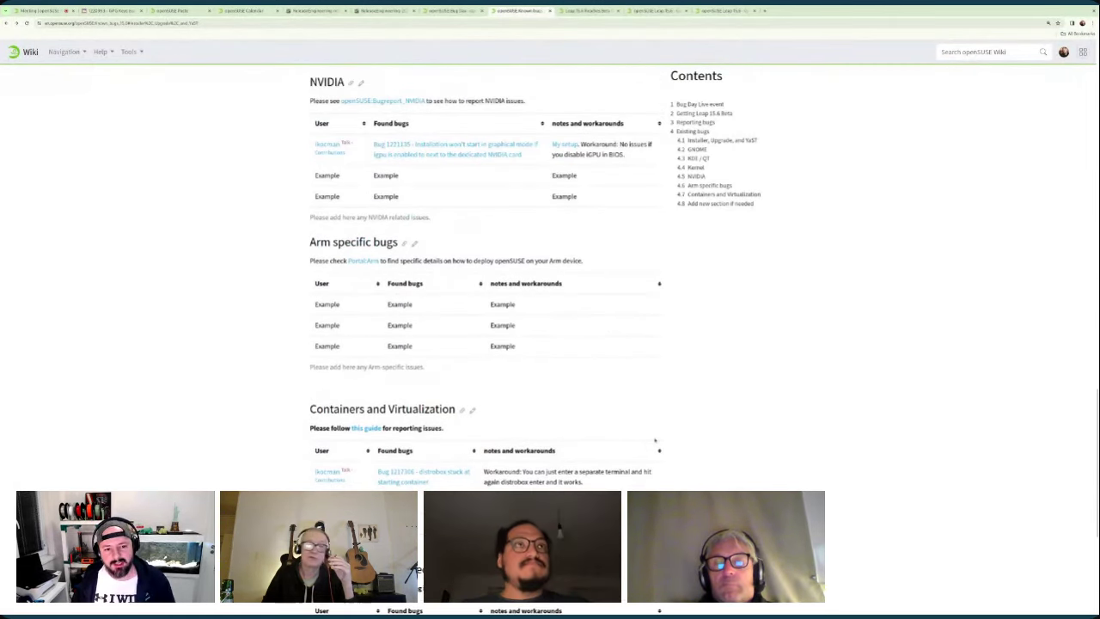
pyautogui.scroll(2, 640, 449)
pyautogui.scroll(1, 653, 438)
pyautogui.scroll(2, 656, 436)
pyautogui.scroll(2, 658, 438)
pyautogui.scroll(2, 661, 443)
pyautogui.scroll(2, 665, 447)
pyautogui.scroll(3, 665, 447)
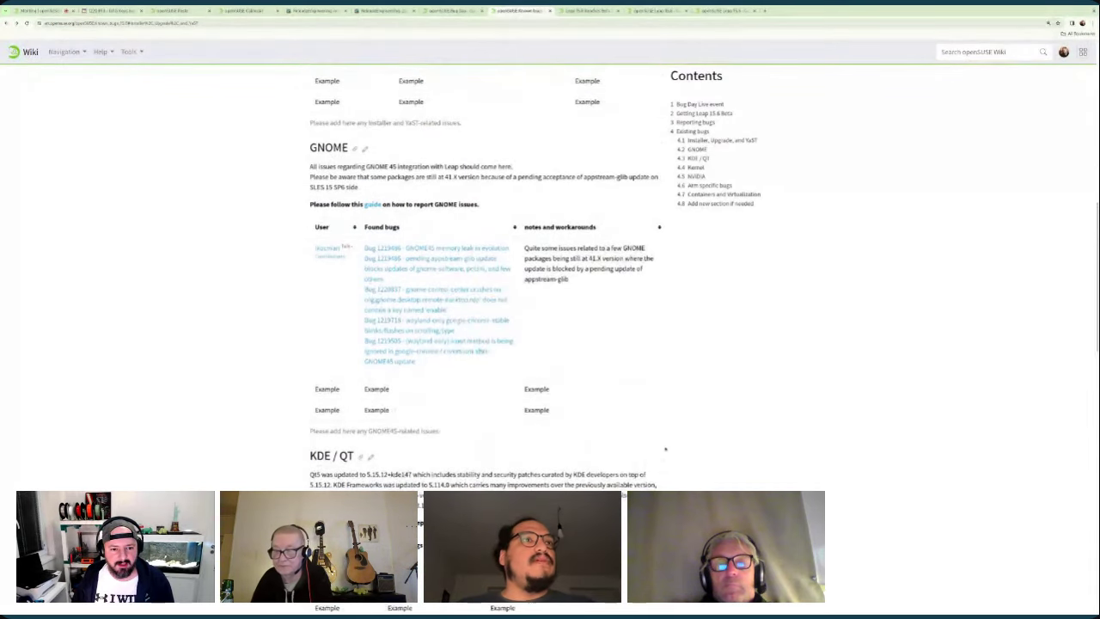
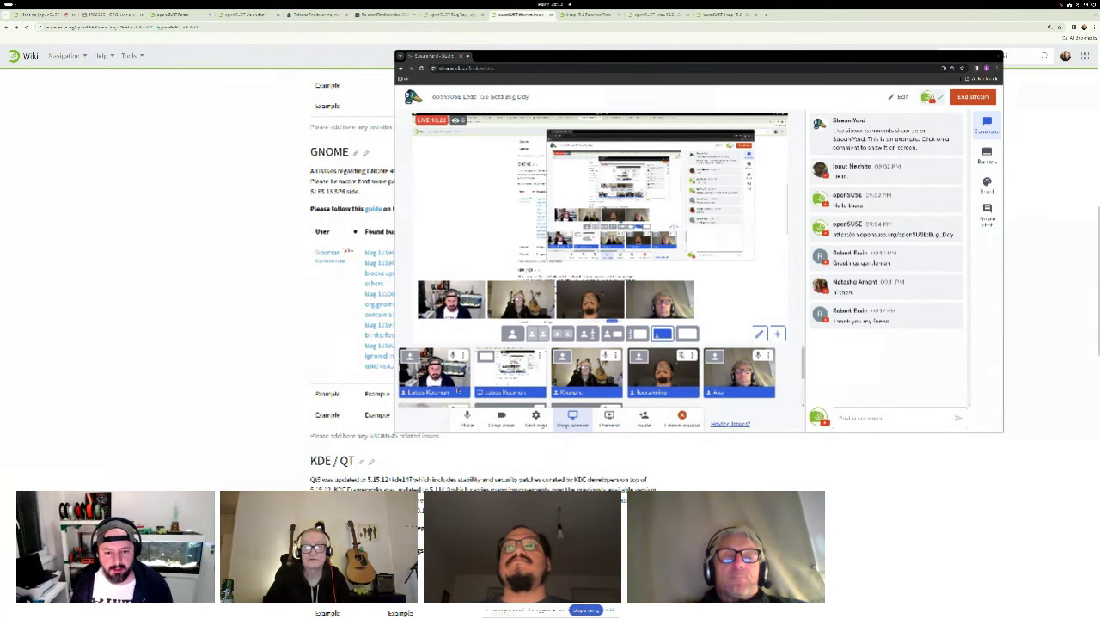
# Step: Hide the StreamYard window and review the Installer, Upgrade, and YaST table on Known bugs 15.6
pyautogui.hotkey('alt', 'Tab')
pyautogui.scroll(5, 534, 422)
pyautogui.scroll(5, 535, 423)
pyautogui.scroll(3, 534, 423)
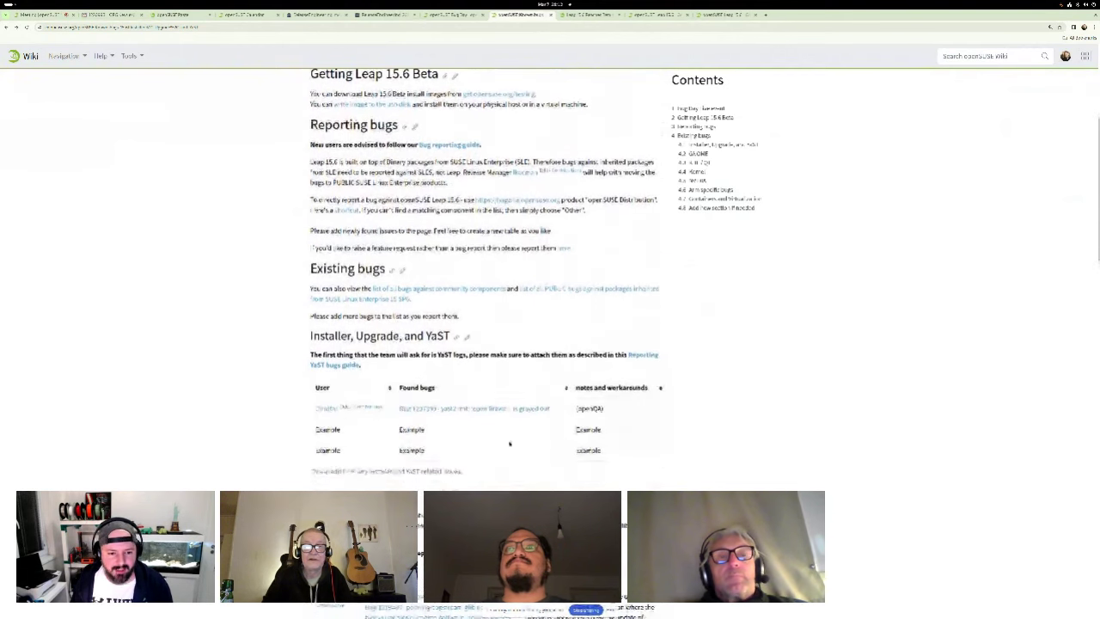
pyautogui.moveTo(309, 335); pyautogui.dragTo(450, 336)
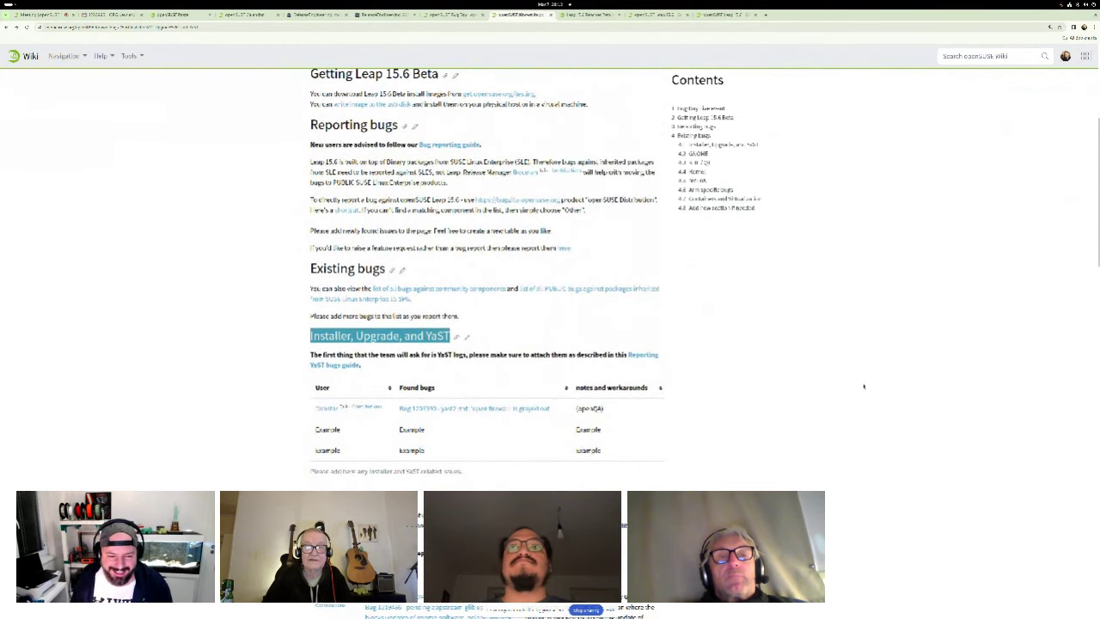
pyautogui.click(863, 386)
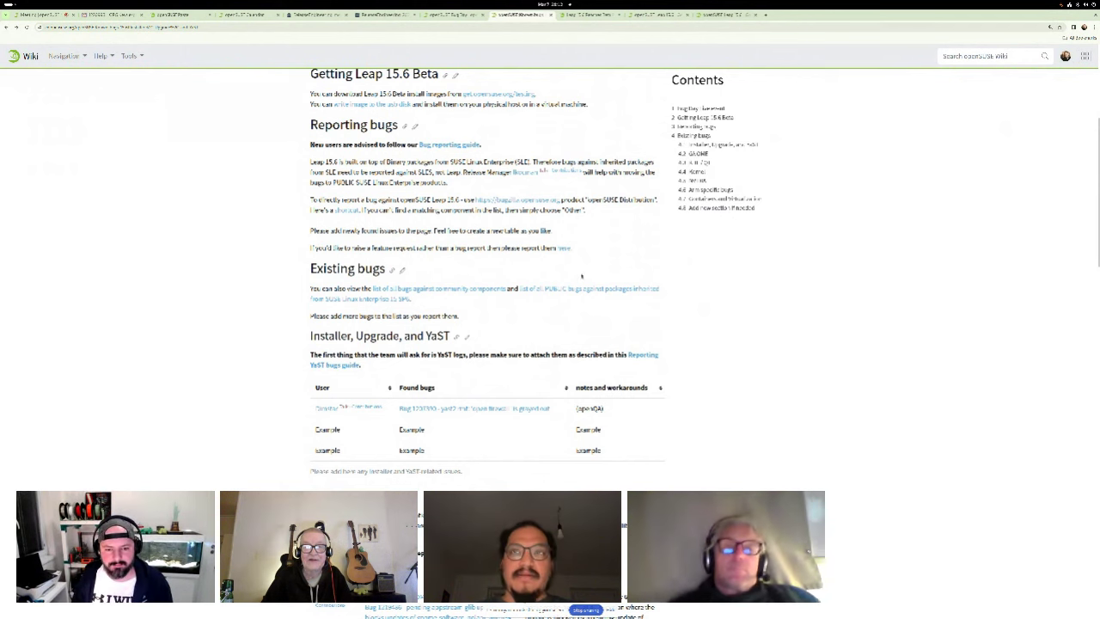
pyautogui.scroll(-2, 533, 402)
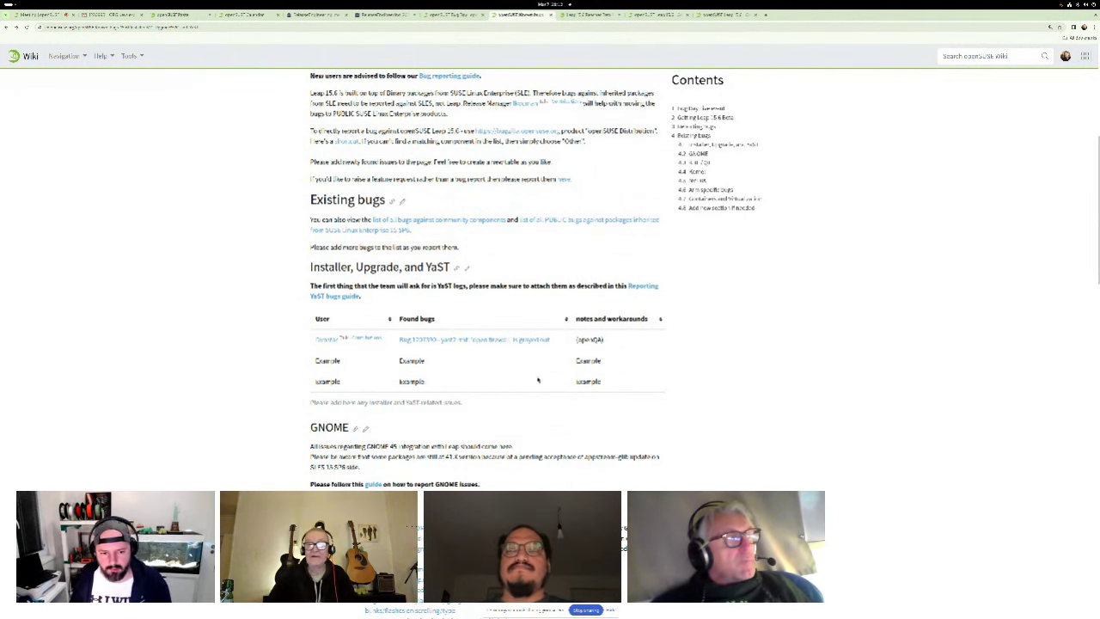
# Step: Show the root shell with the finished zypper ref -s refresh, placed upper right beside the wiki
pyautogui.hotkey('alt', 'Tab')
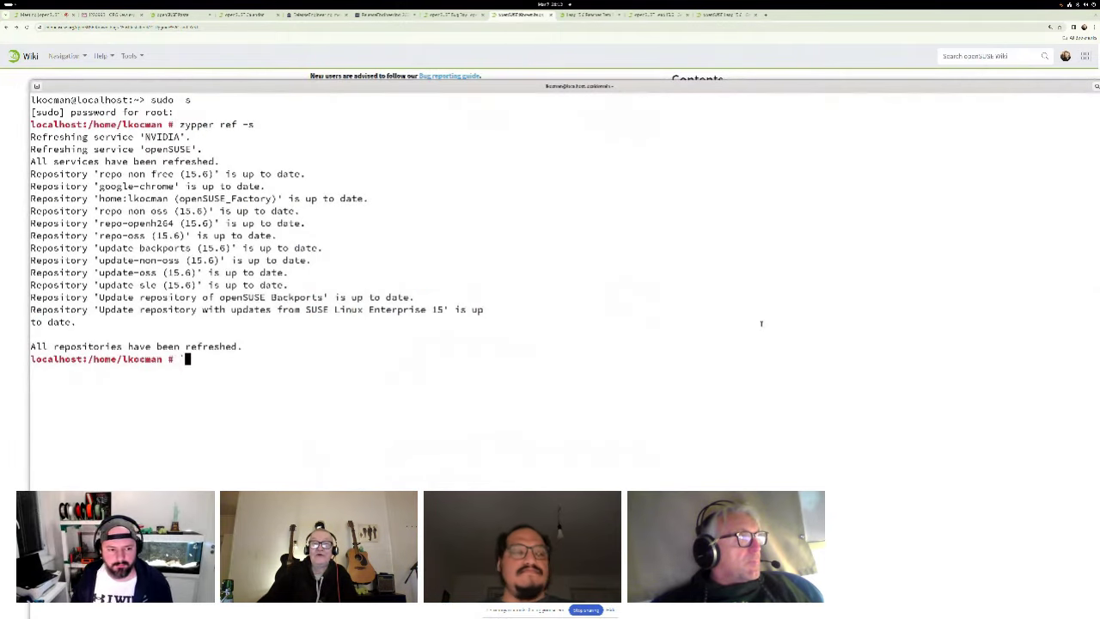
pyautogui.moveTo(577, 86)
pyautogui.mouseDown()
pyautogui.moveTo(606, 432)
pyautogui.moveTo(694, 125)
pyautogui.moveTo(619, 72)
pyautogui.mouseUp()
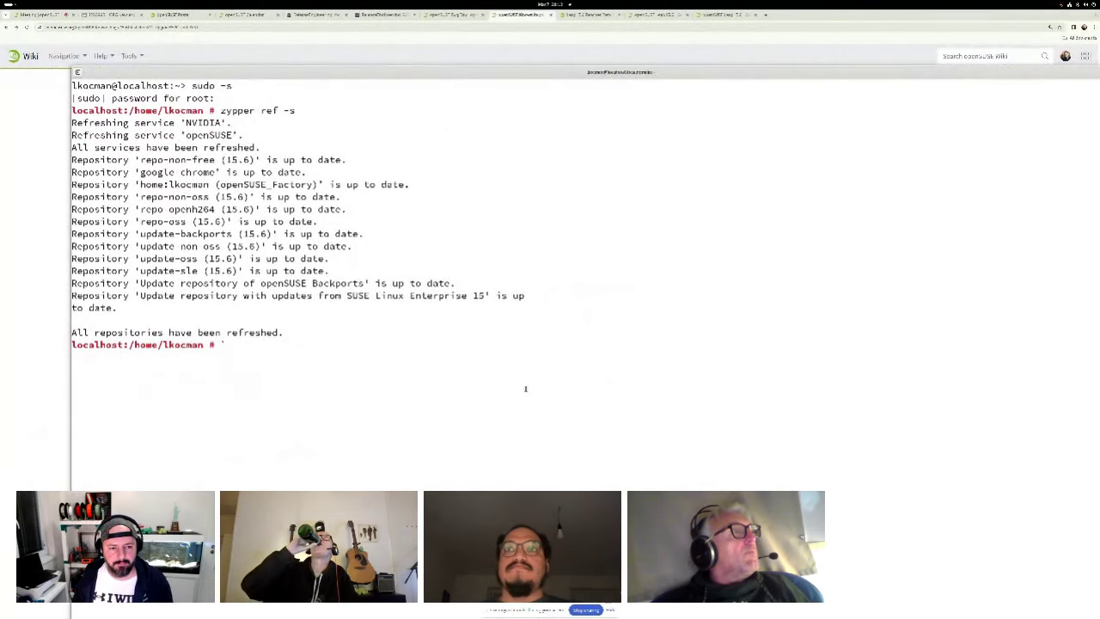
pyautogui.moveTo(249, 110)
pyautogui.mouseDown()
pyautogui.moveTo(326, 116)
pyautogui.moveTo(258, 110)
pyautogui.mouseUp()
pyautogui.click(377, 242)
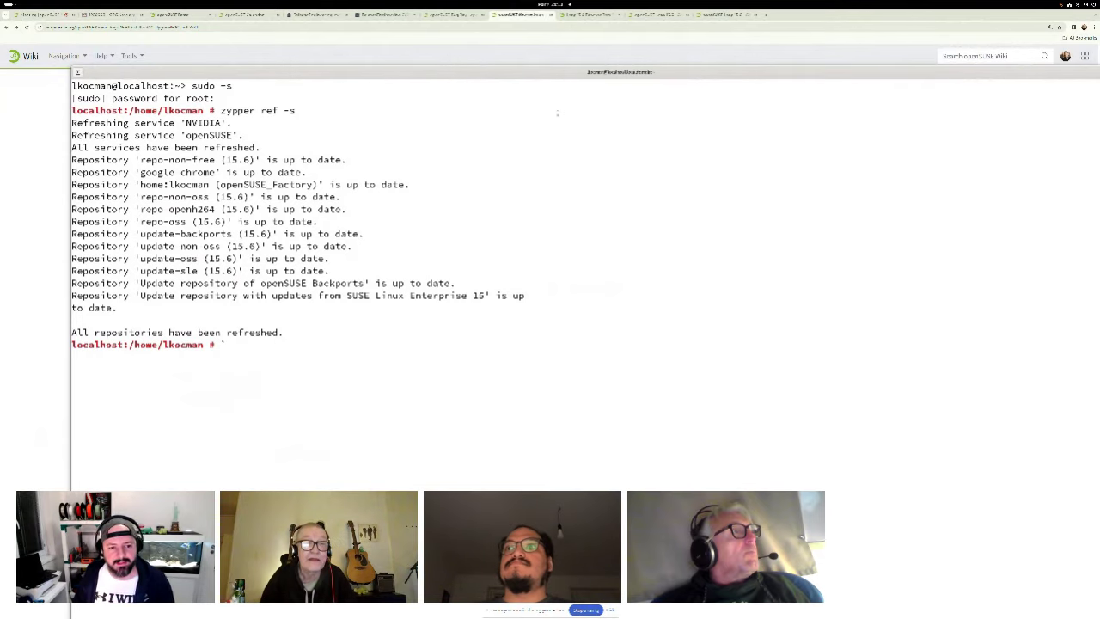
pyautogui.moveTo(511, 83)
pyautogui.mouseDown()
pyautogui.moveTo(614, 131)
pyautogui.moveTo(687, 220)
pyautogui.mouseUp()
pyautogui.moveTo(592, 212); pyautogui.dragTo(828, 105)
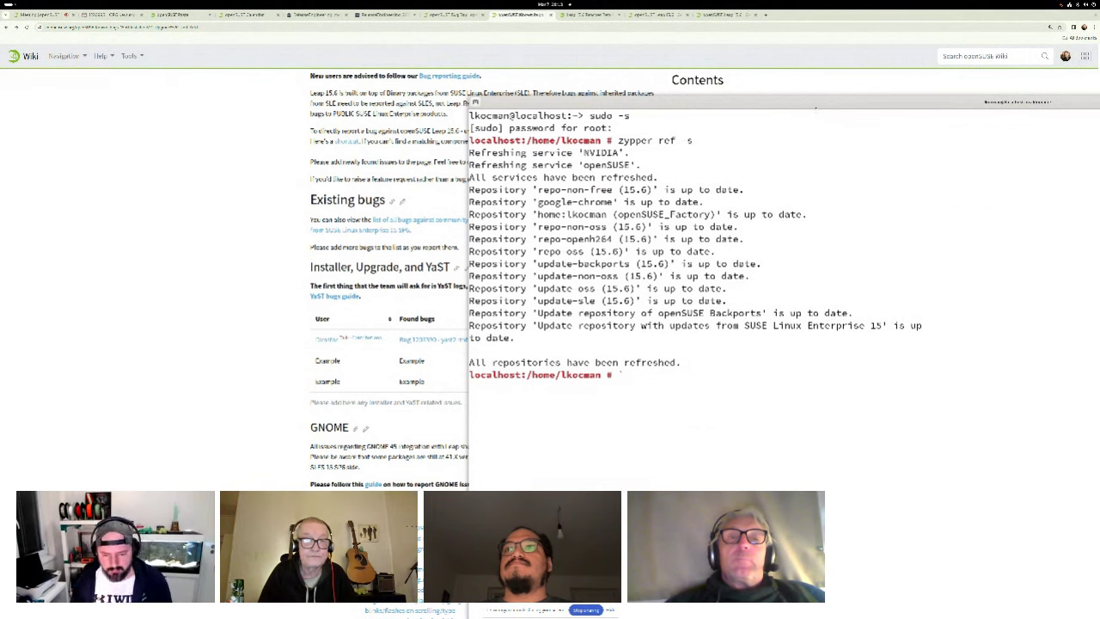
pyautogui.write('gnome-boxes')
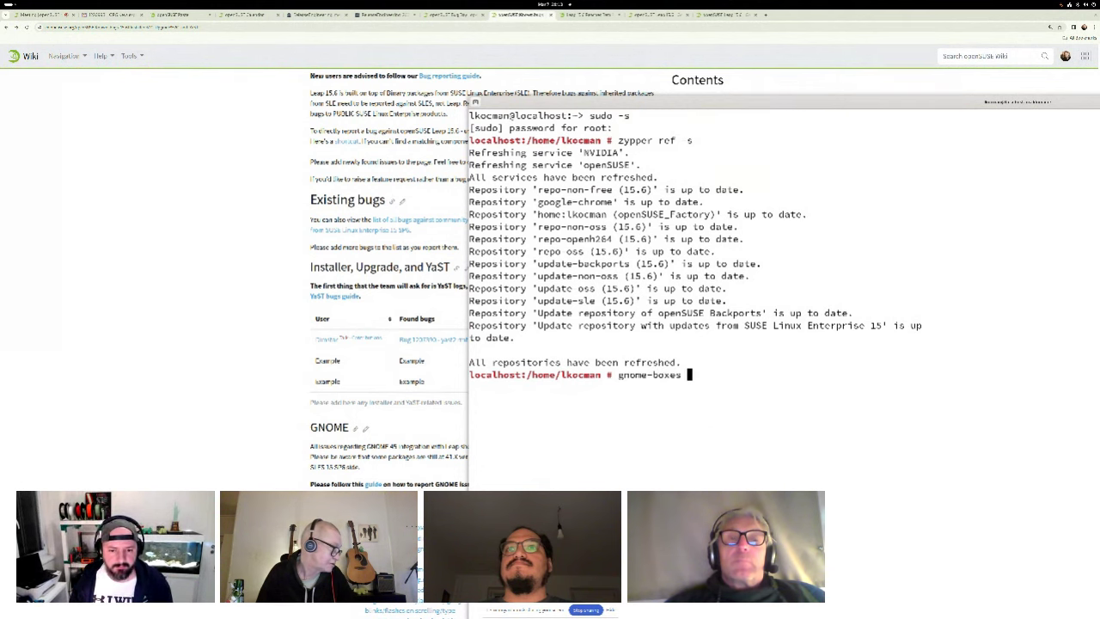
# Step: Run gnome-boxes in the terminal to reproduce the libsoup2/libsoup3 core-dump crash
pyautogui.press('Return')
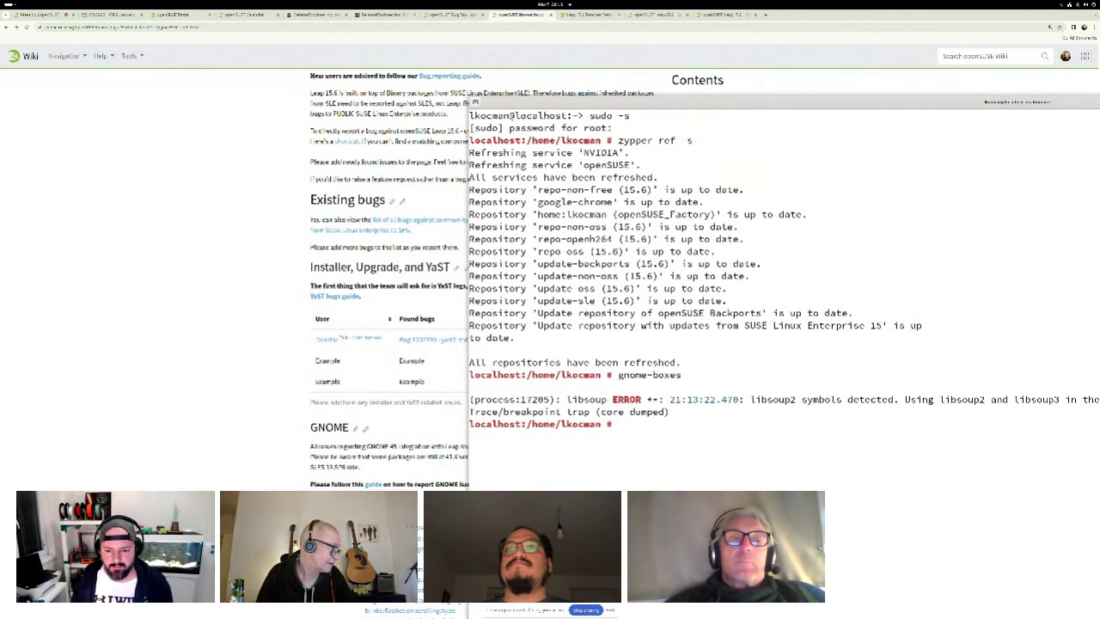
pyautogui.moveTo(888, 105); pyautogui.dragTo(606, 56)
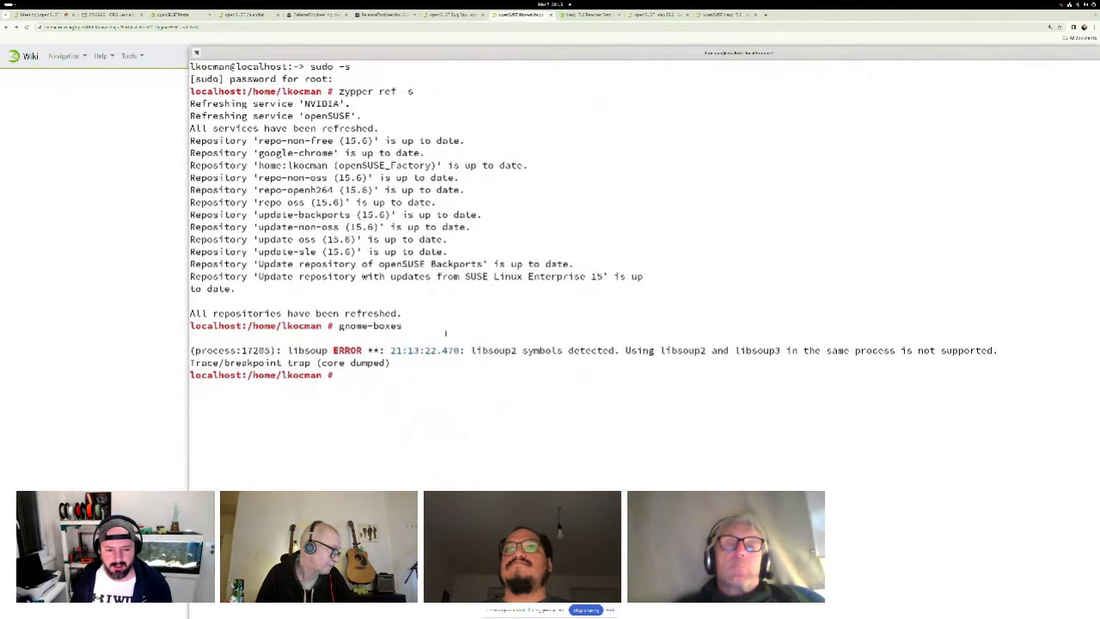
pyautogui.moveTo(391, 362)
pyautogui.mouseDown()
pyautogui.moveTo(236, 350)
pyautogui.moveTo(257, 327)
pyautogui.mouseUp()
pyautogui.click(431, 364)
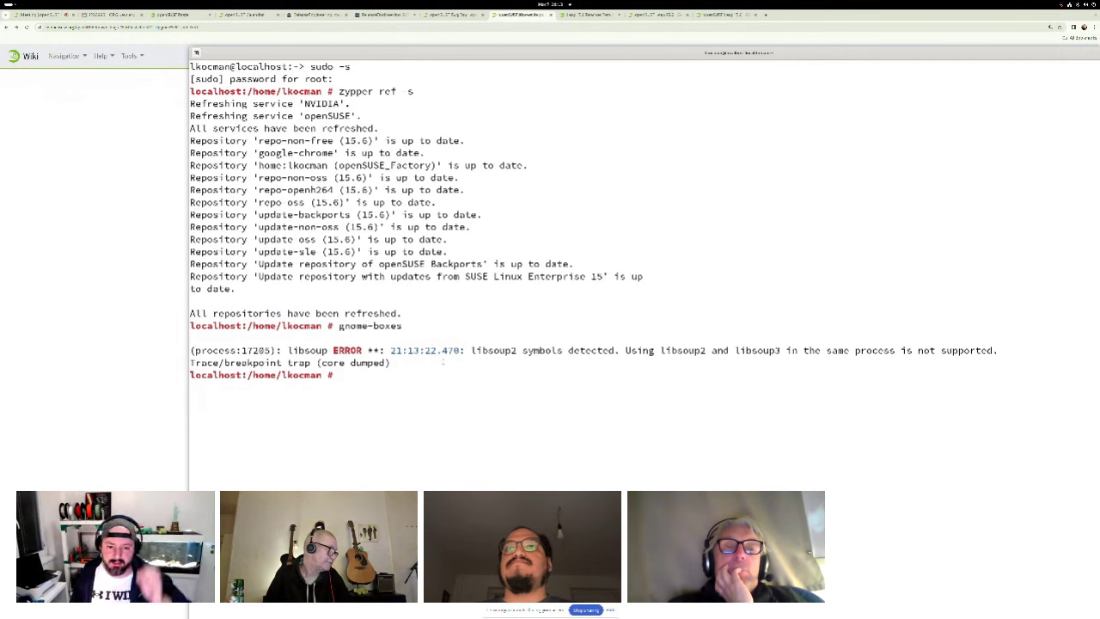
# Step: Copy the gnome-boxes command and crash output, then return to the Known bugs wiki page
pyautogui.tripleClick(429, 350)
pyautogui.rightClick(542, 334)
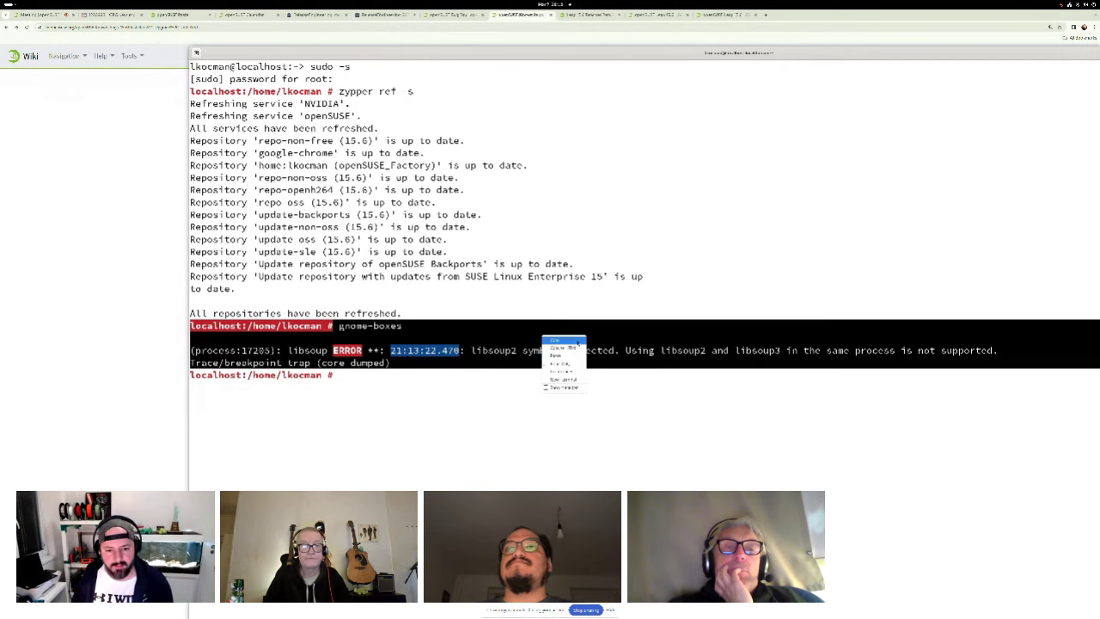
pyautogui.click(563, 365)
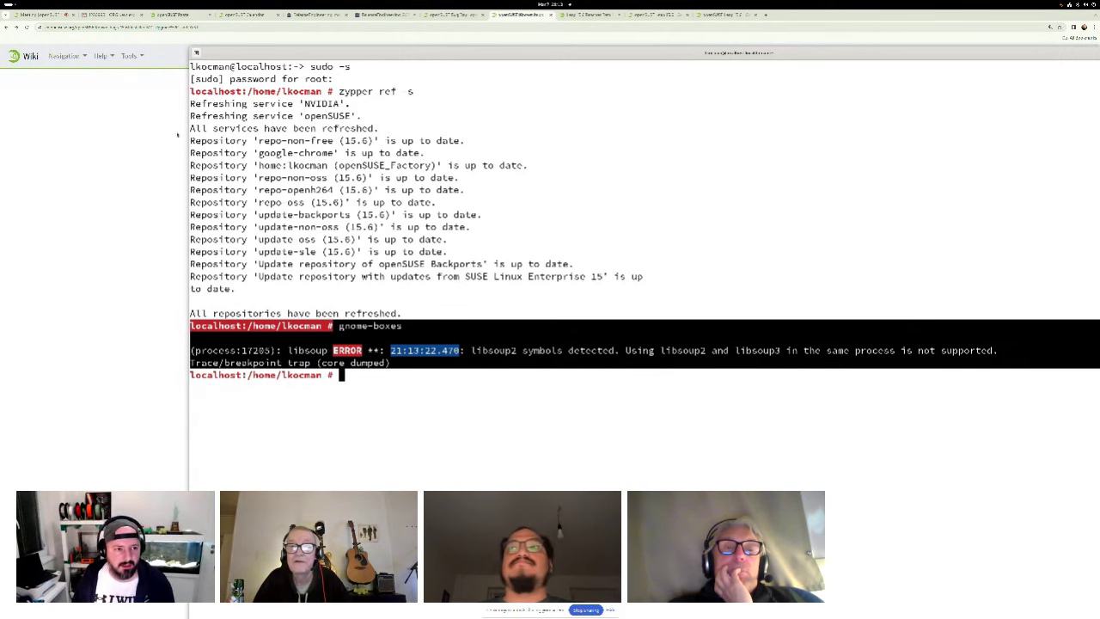
pyautogui.hotkey('alt', 'Tab')
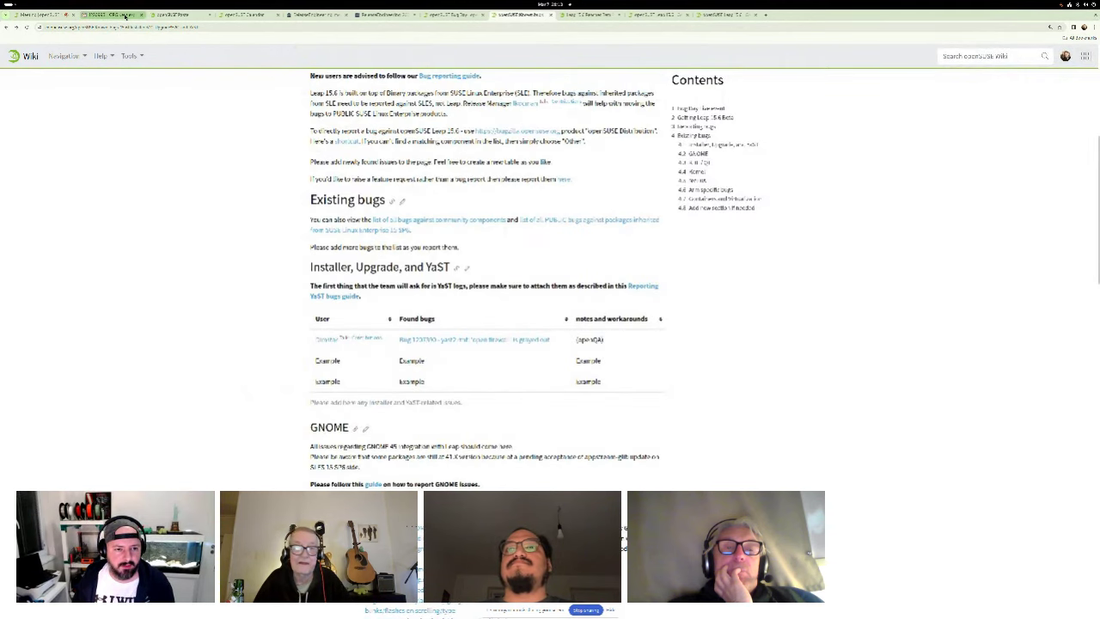
pyautogui.scroll(3, 667, 359)
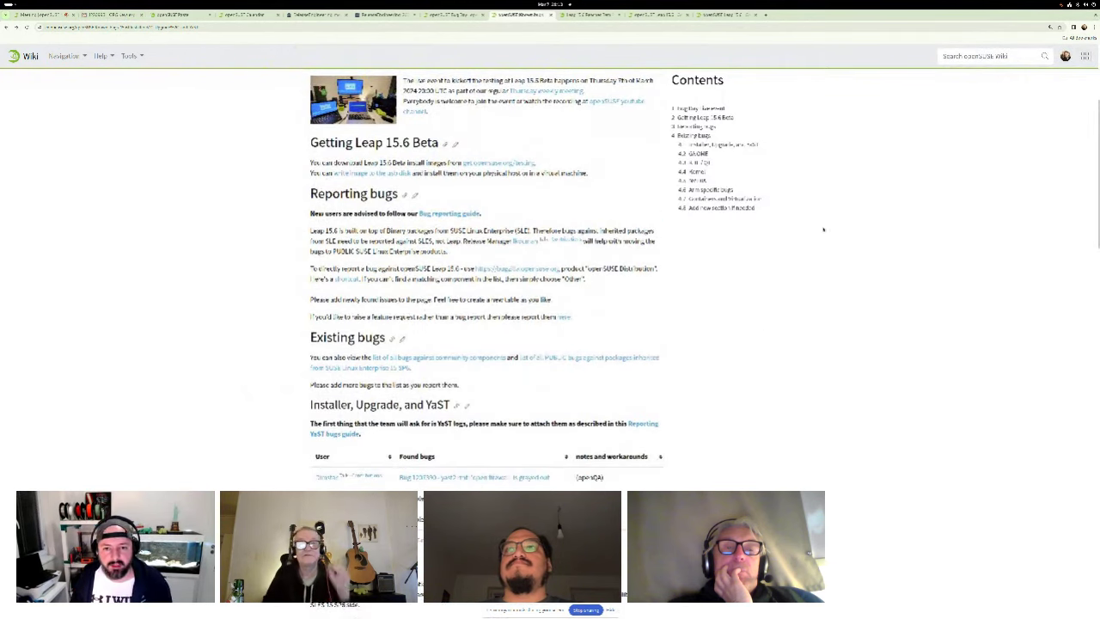
pyautogui.scroll(5, 804, 238)
# Step: Post the Known bugs 15.6 page link in the StreamYard chat
pyautogui.click(105, 28)
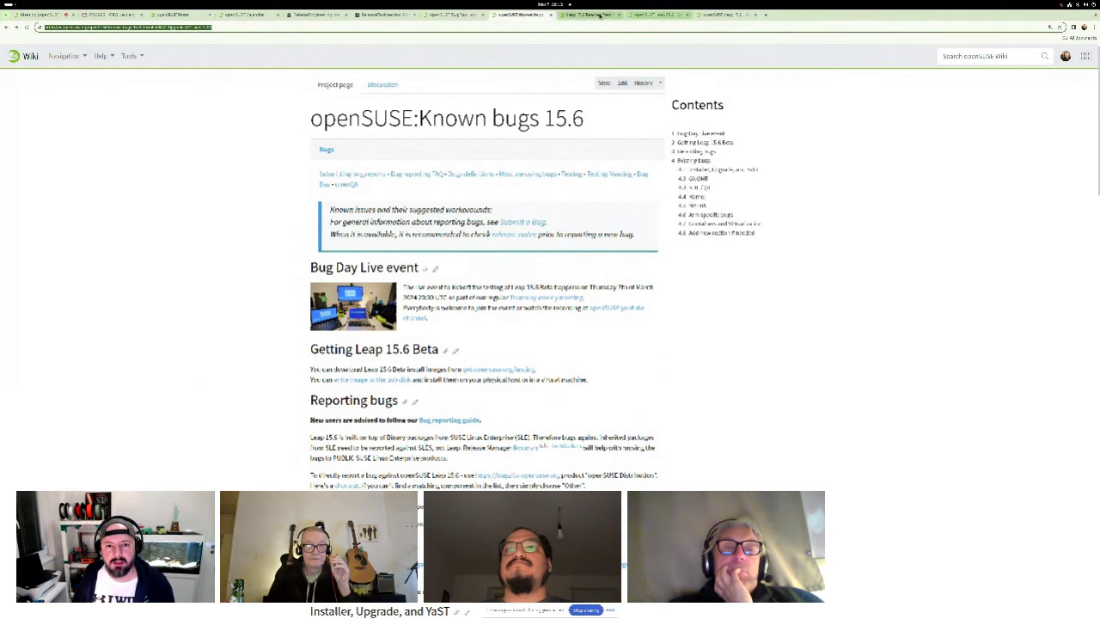
pyautogui.click(567, 15)
pyautogui.hotkey('alt', 'Tab')
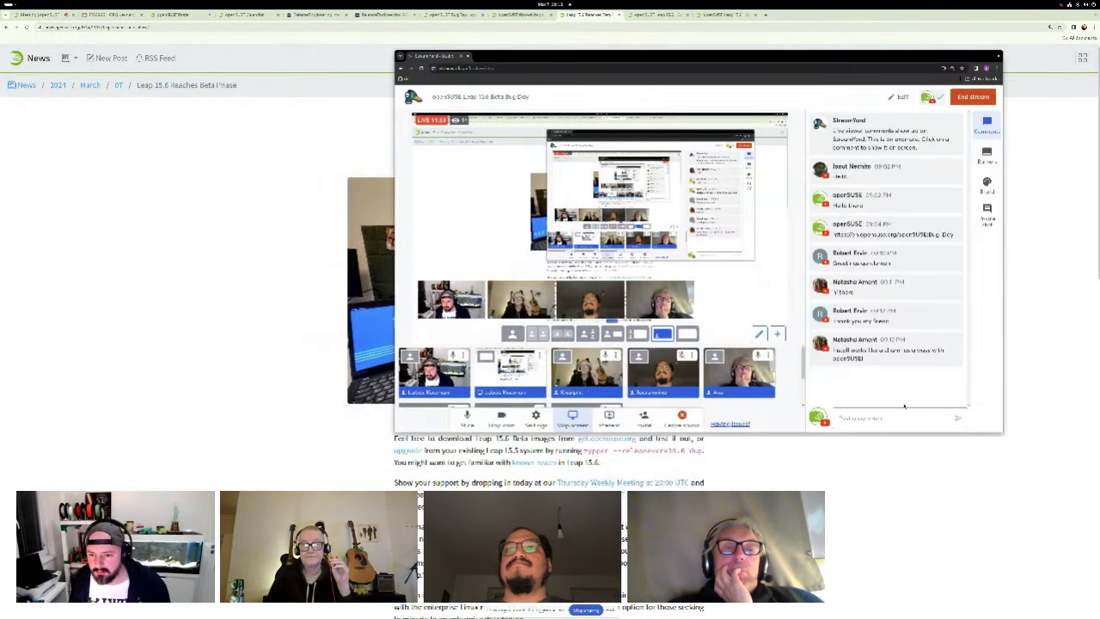
pyautogui.click(867, 416)
pyautogui.hotkey('ctrl', 'v')
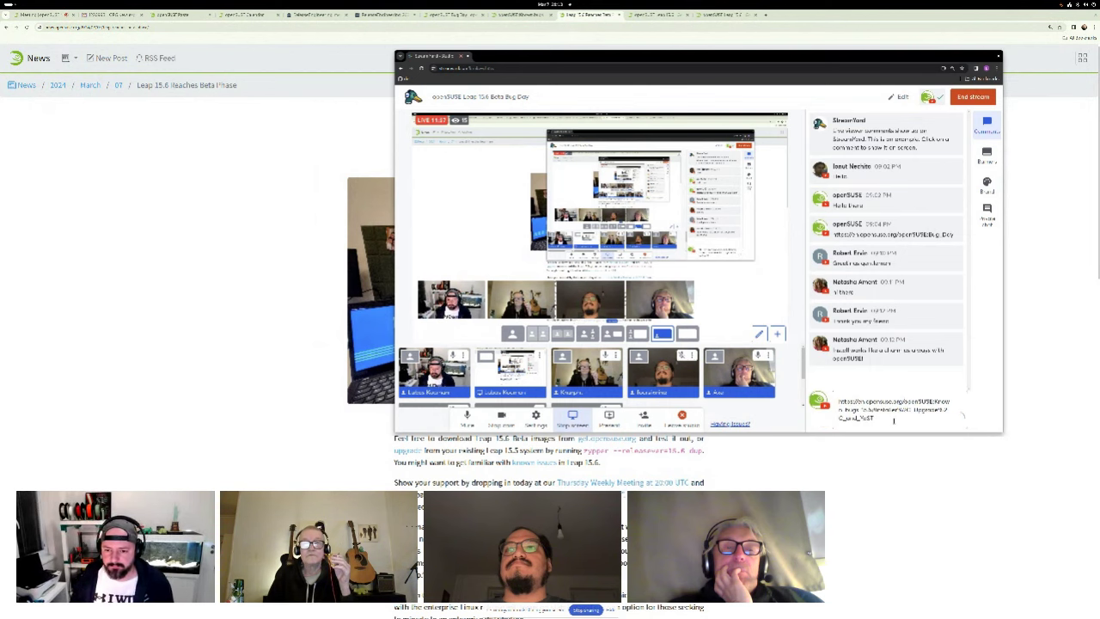
pyautogui.press('Return')
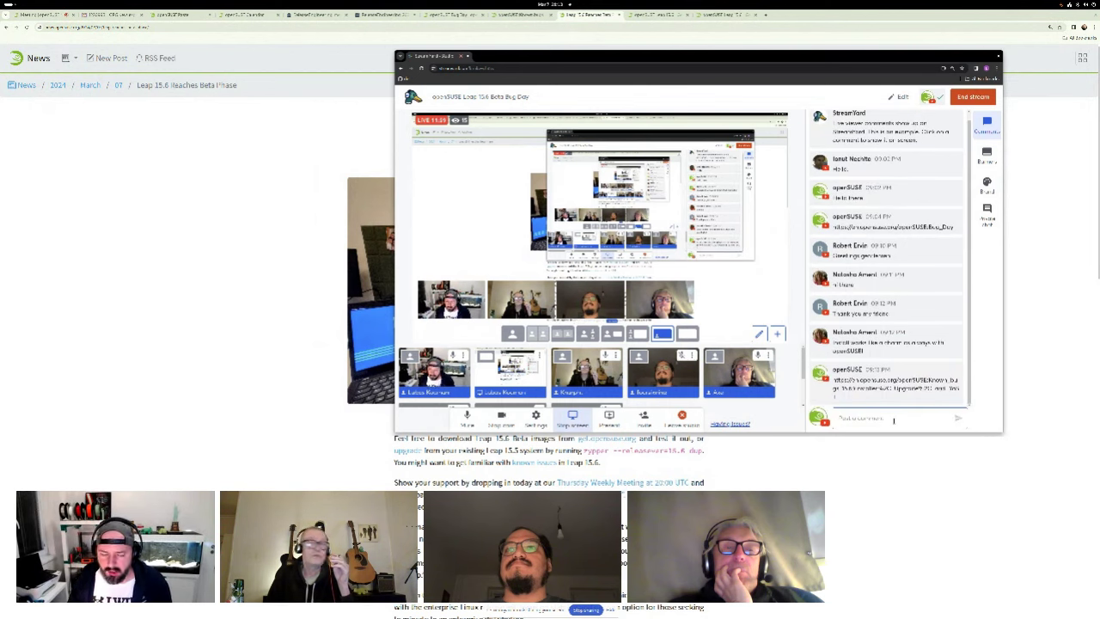
# Step: Return to the Known bugs 15.6 page and jump to the Containers and Virtualization section
pyautogui.hotkey('alt', 'Tab')
pyautogui.scroll(-3, 308, 275)
pyautogui.scroll(3, 307, 275)
pyautogui.click(519, 14)
pyautogui.scroll(-3, 554, 295)
pyautogui.scroll(-3, 554, 294)
pyautogui.scroll(-3, 554, 295)
pyautogui.scroll(-3, 554, 295)
pyautogui.scroll(-2, 554, 294)
pyautogui.click(758, 202)
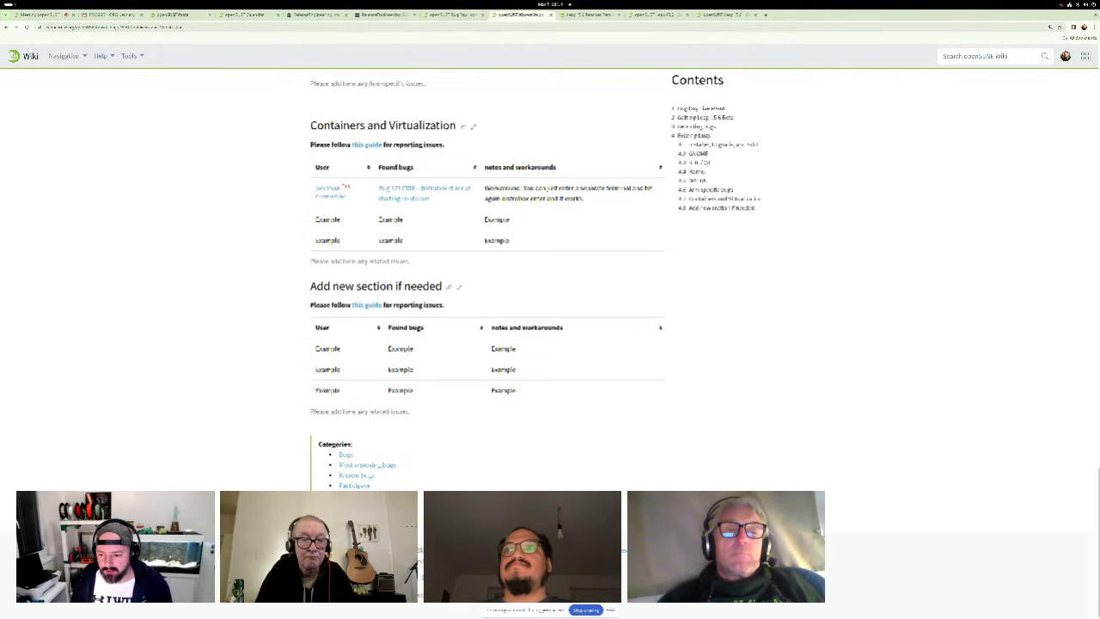
pyautogui.scroll(5, 486, 301)
pyautogui.scroll(5, 486, 301)
pyautogui.scroll(5, 486, 301)
pyautogui.scroll(3, 486, 301)
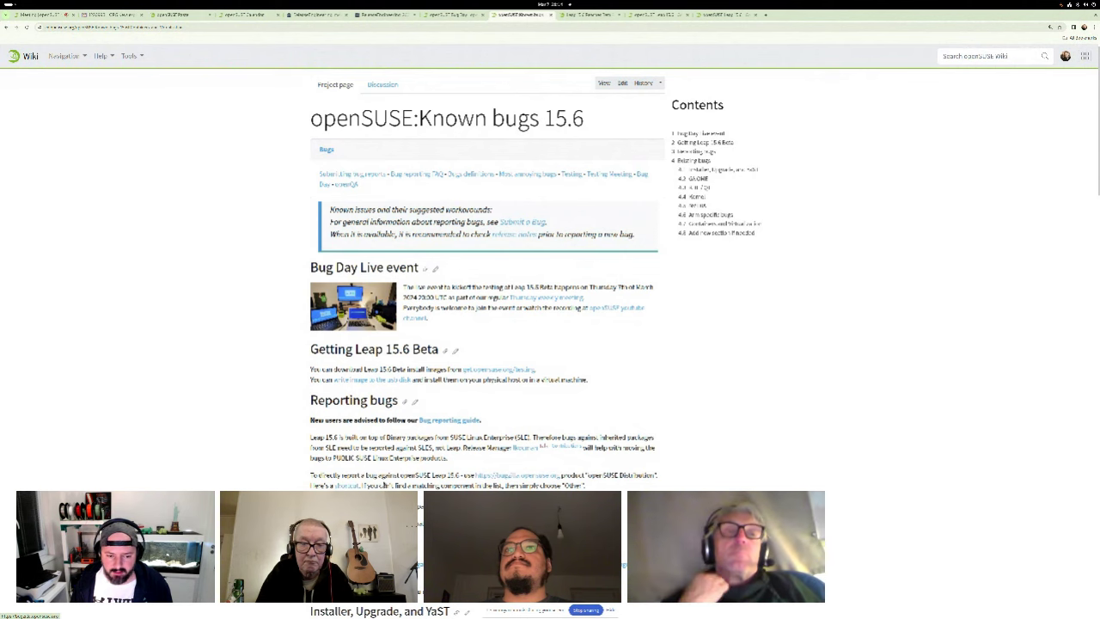
# Step: Start a new openSUSE Distribution bug in Bugzilla with version Leap 15.6
pyautogui.click(346, 487)
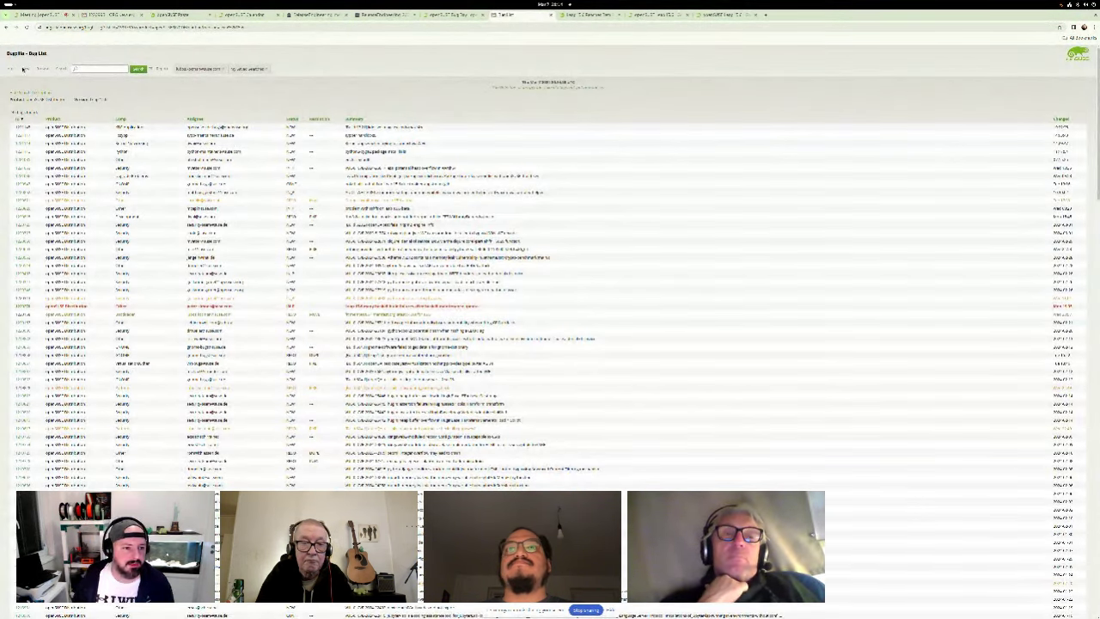
pyautogui.click(60, 52)
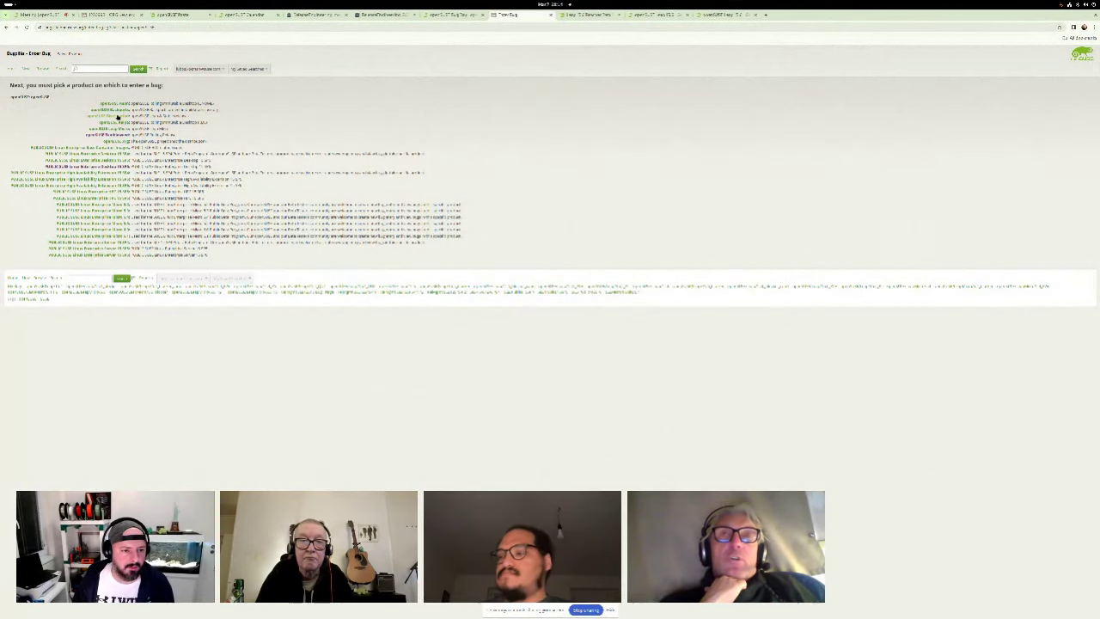
pyautogui.hotkey('ctrl', '+')
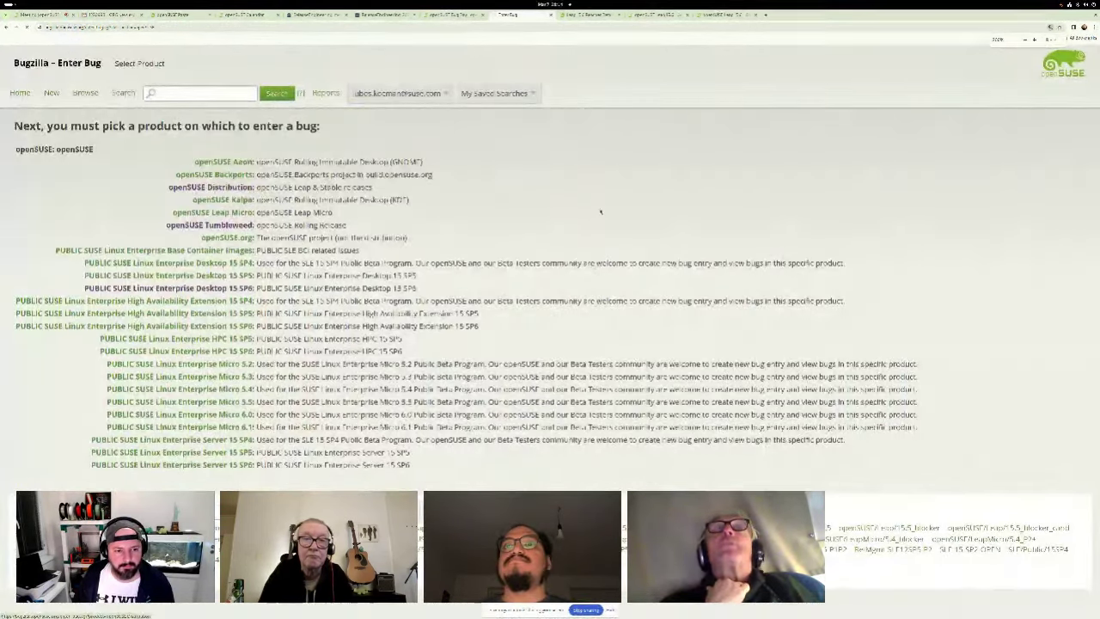
pyautogui.click(210, 188)
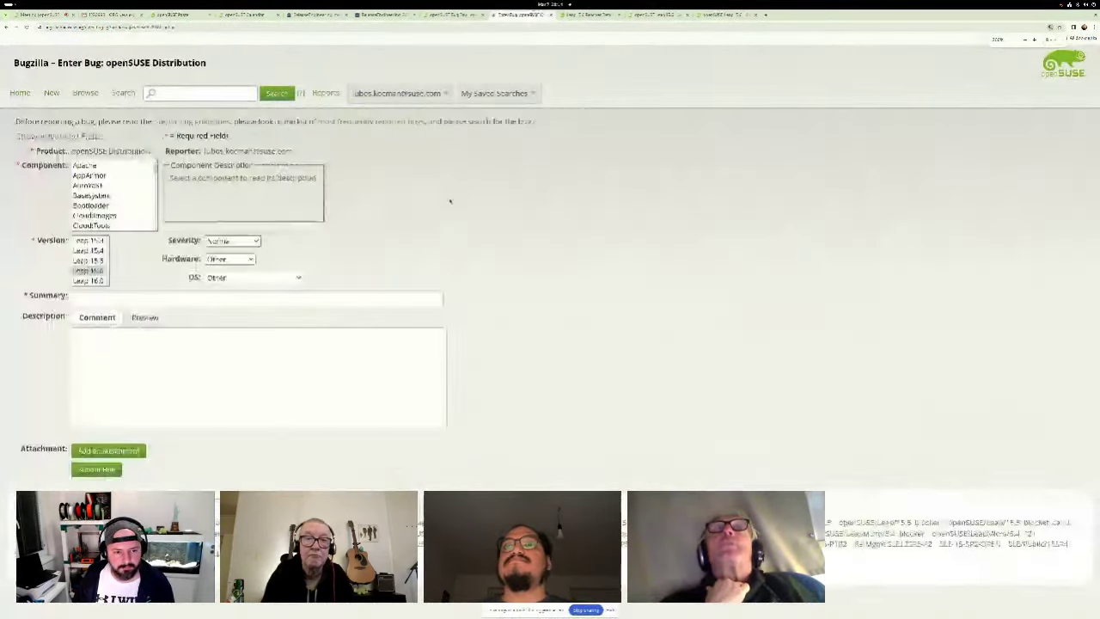
pyautogui.click(90, 270)
# Step: Browse the components Basesystem, Bootloader and Cloud:Images, ending on Containers
pyautogui.click(93, 195)
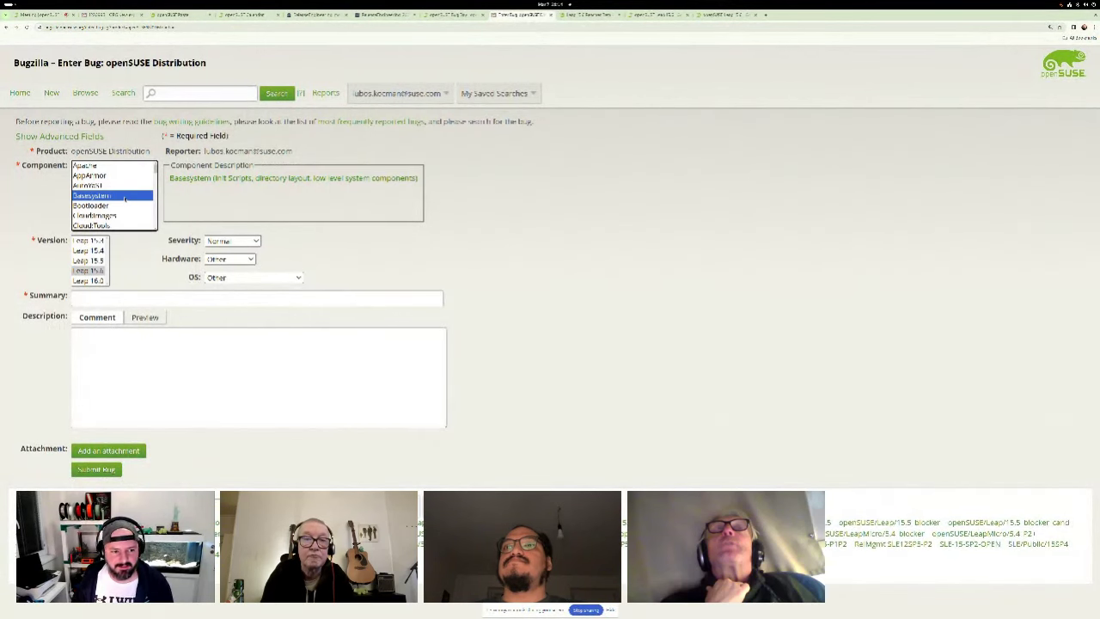
pyautogui.click(91, 206)
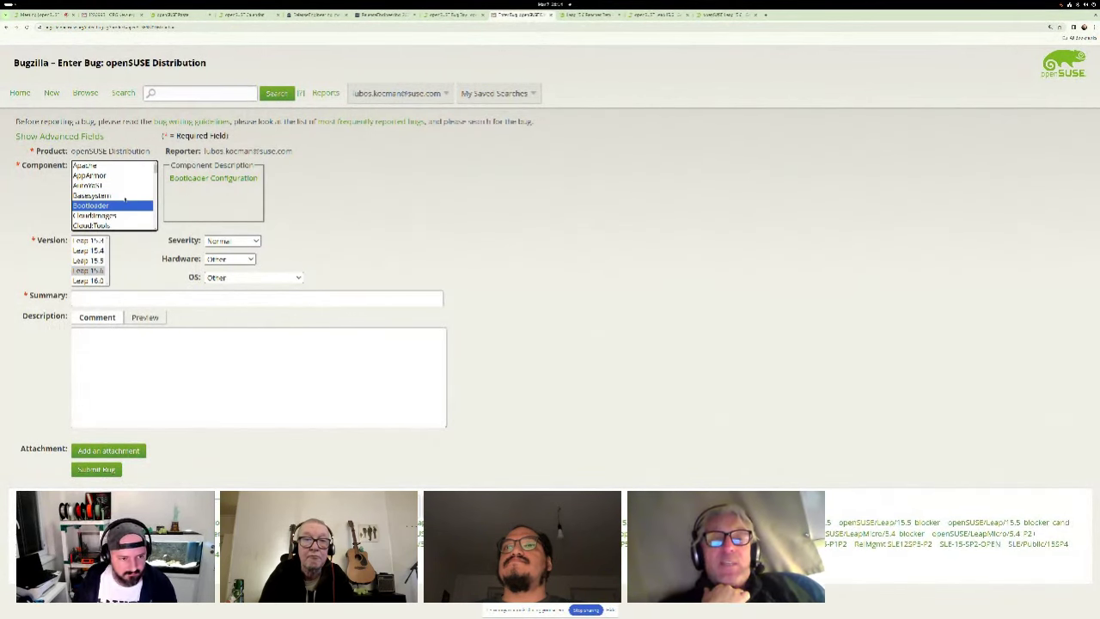
pyautogui.click(133, 216)
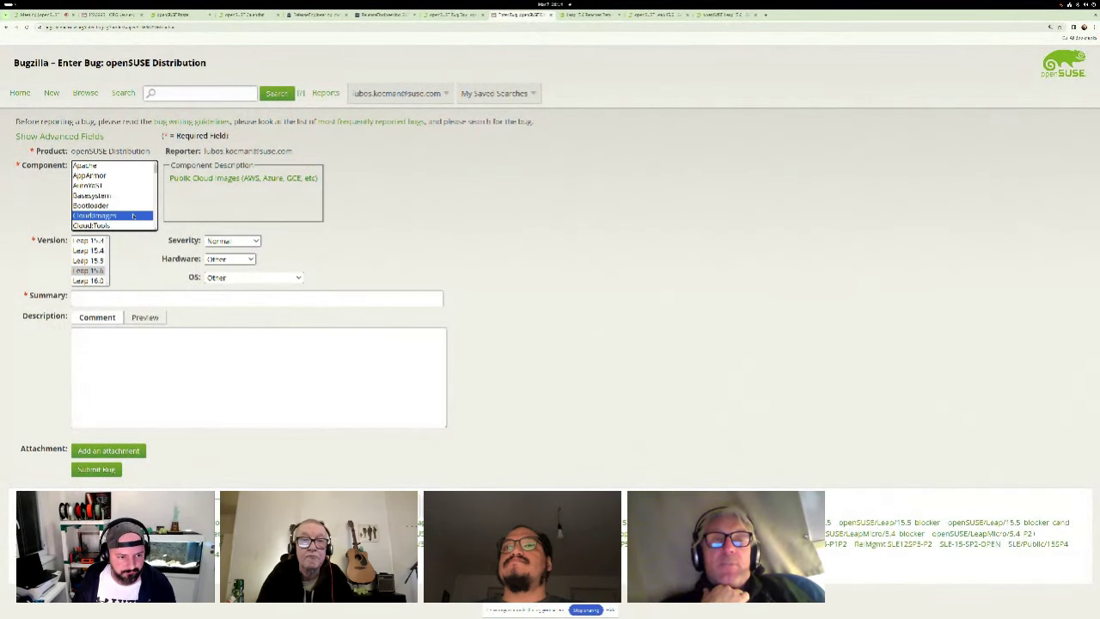
pyautogui.scroll(-1, 125, 208)
pyautogui.click(125, 211)
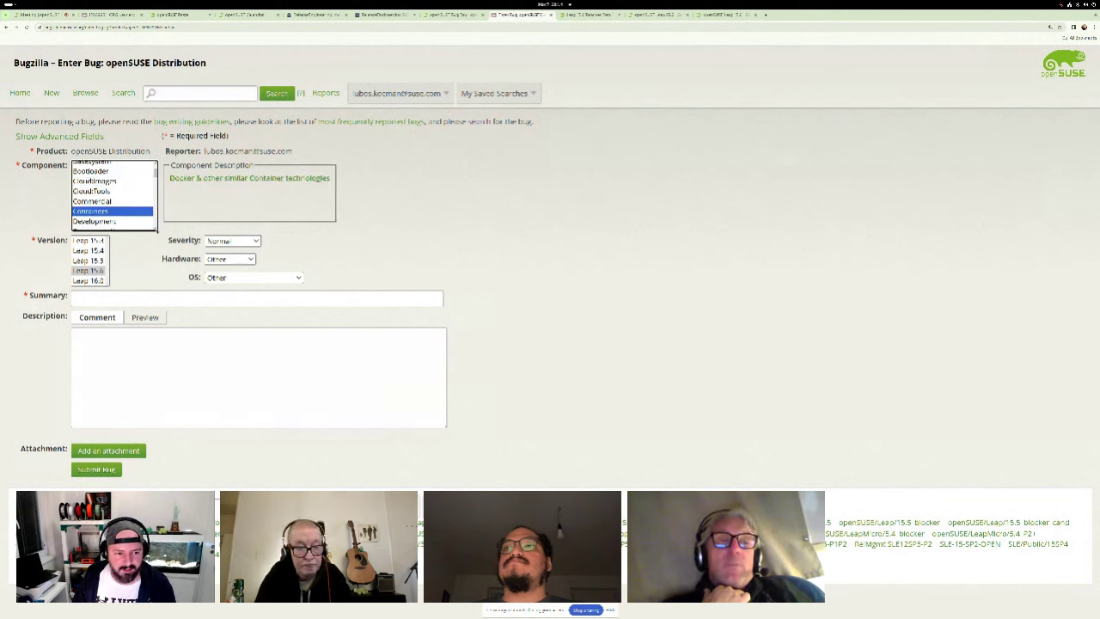
pyautogui.scroll(-1, 127, 214)
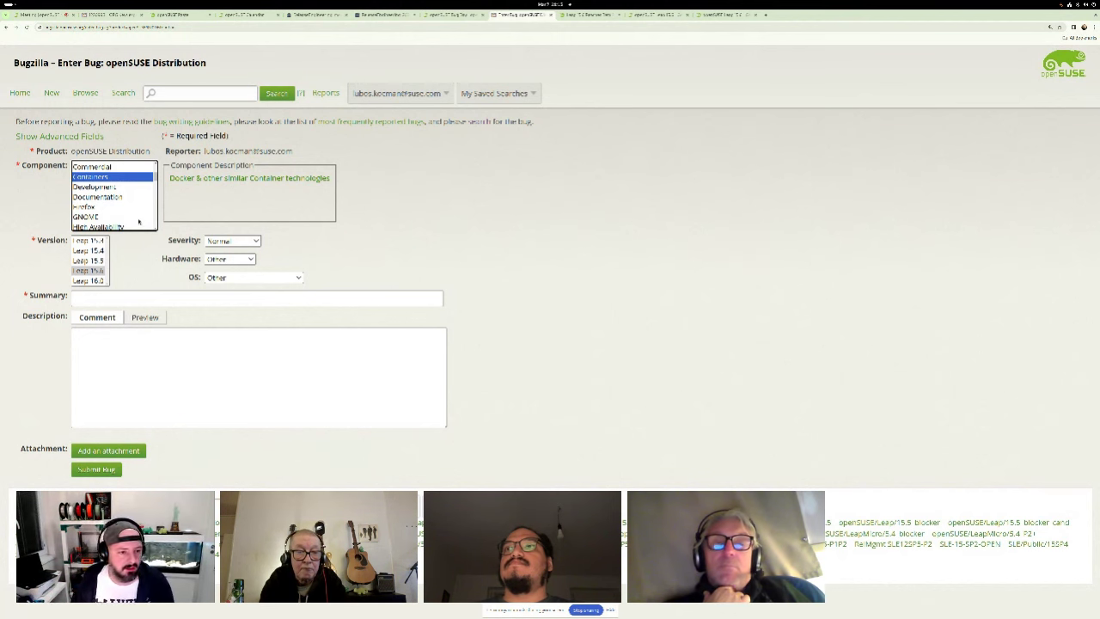
# Step: Set the component to Virtualization:Tools and keep 'gnome-boxes' as the summary text
pyautogui.click(111, 216)
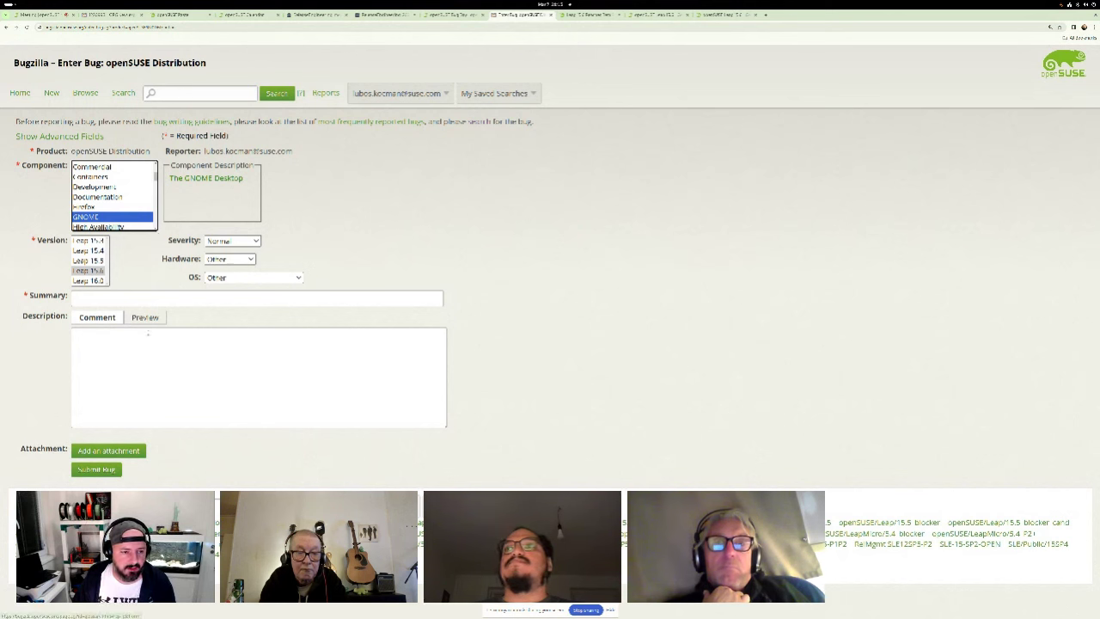
pyautogui.scroll(-3, 137, 202)
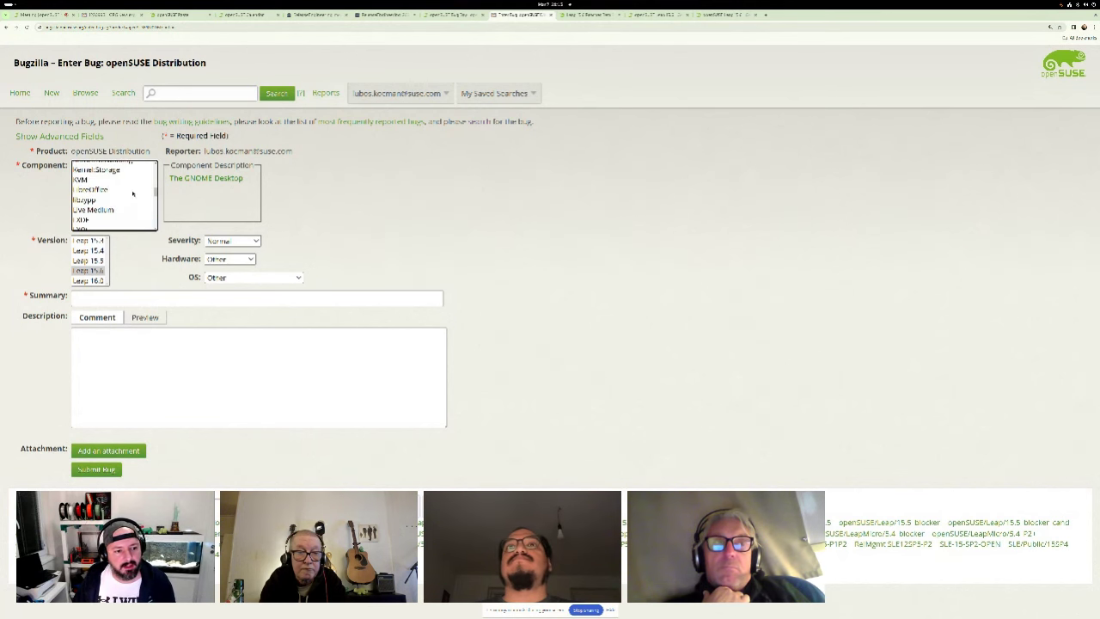
pyautogui.scroll(2, 121, 199)
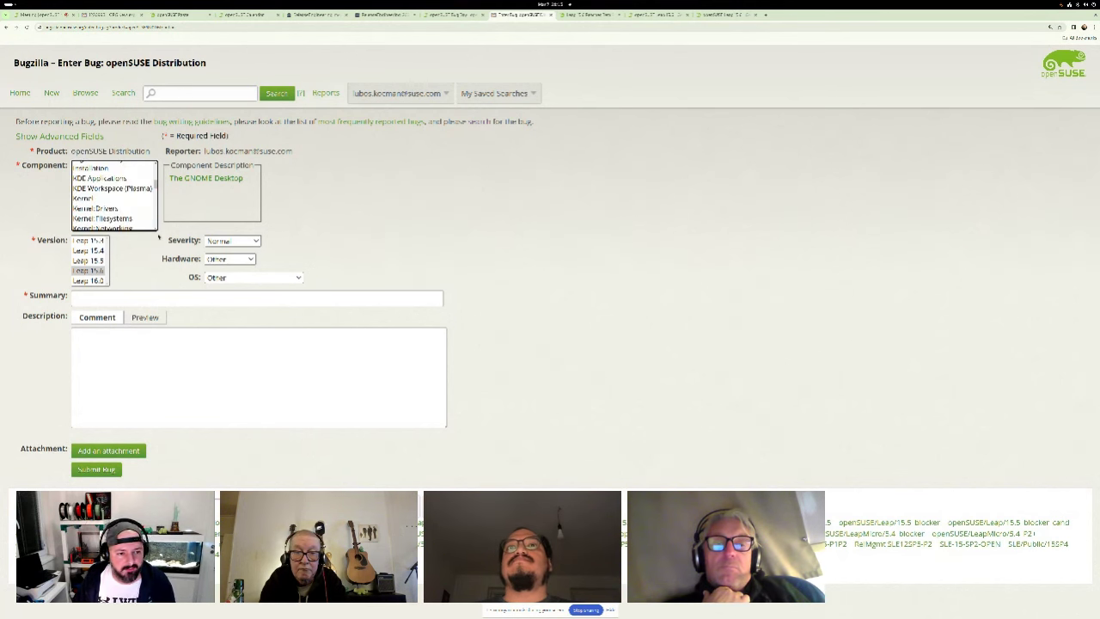
pyautogui.scroll(3, 105, 196)
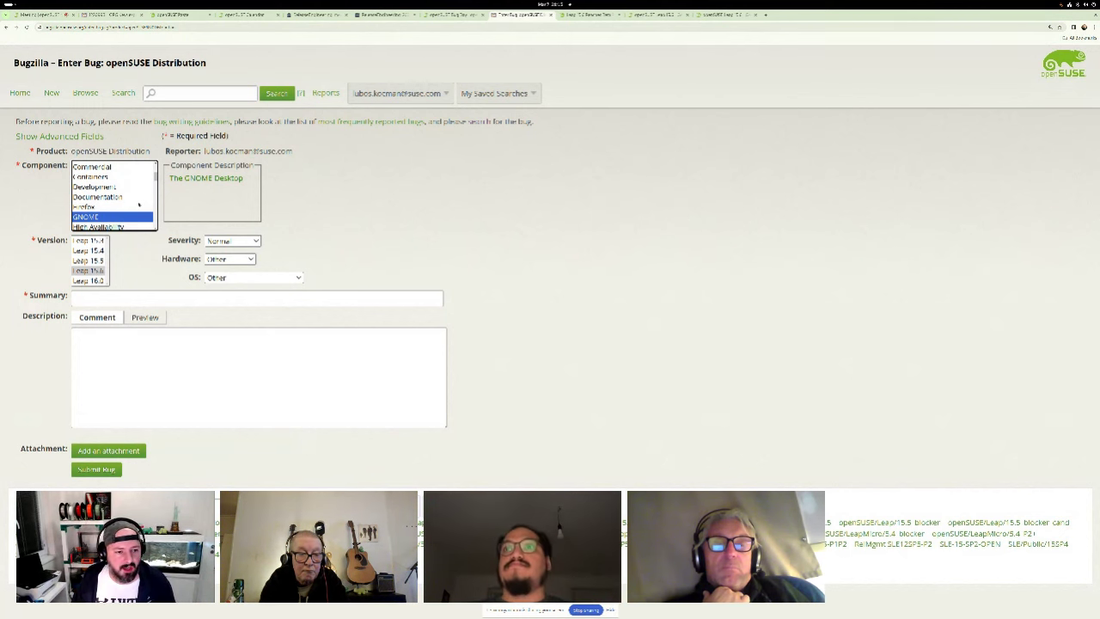
pyautogui.scroll(-3, 112, 197)
pyautogui.scroll(-3, 144, 201)
pyautogui.scroll(-3, 142, 203)
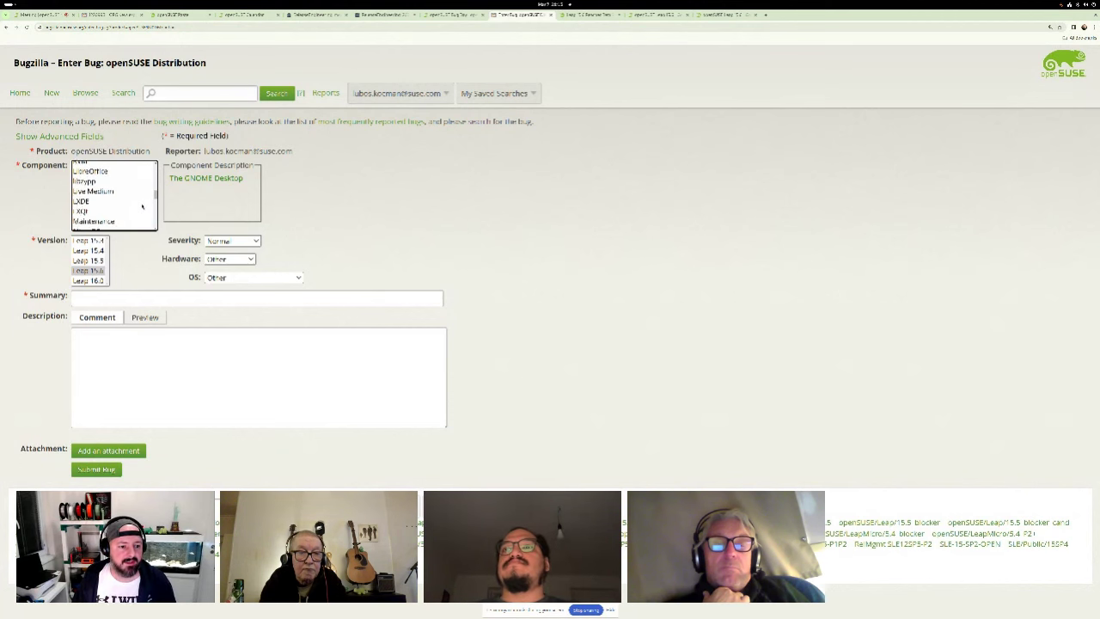
pyautogui.scroll(-3, 142, 204)
pyautogui.scroll(-2, 141, 206)
pyautogui.scroll(-3, 141, 206)
pyautogui.scroll(-3, 141, 207)
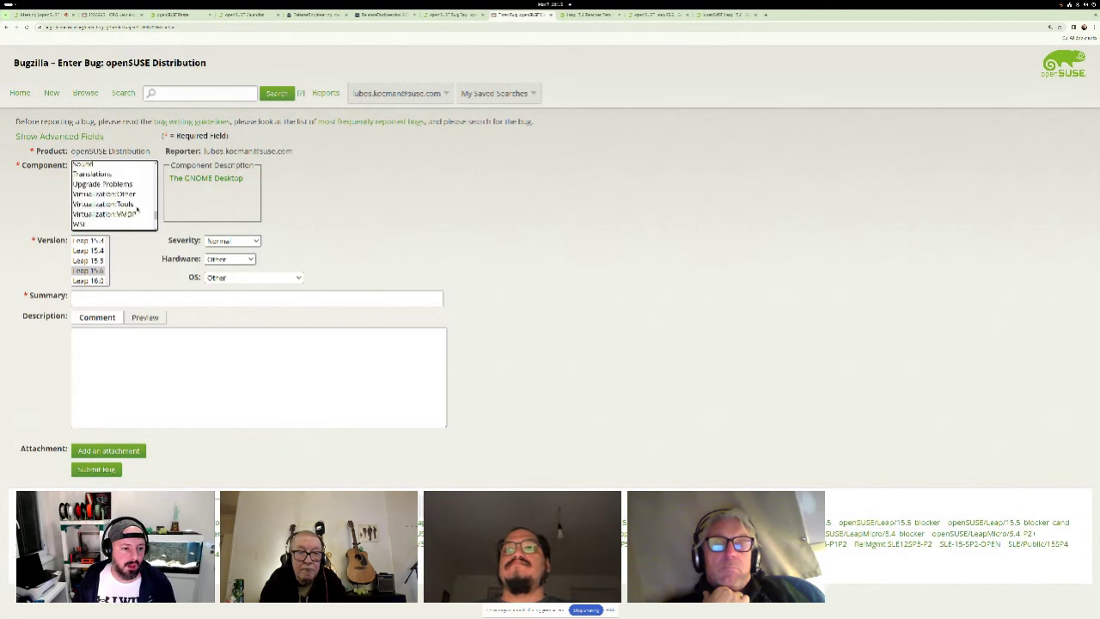
pyautogui.click(111, 204)
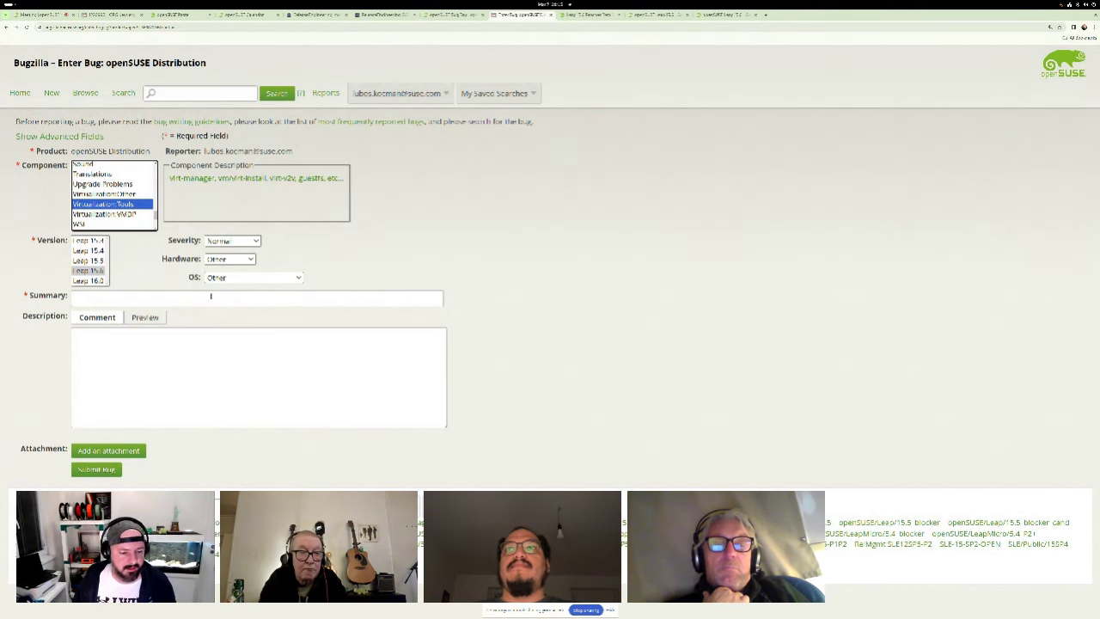
pyautogui.click(211, 296)
pyautogui.write('gnome-')
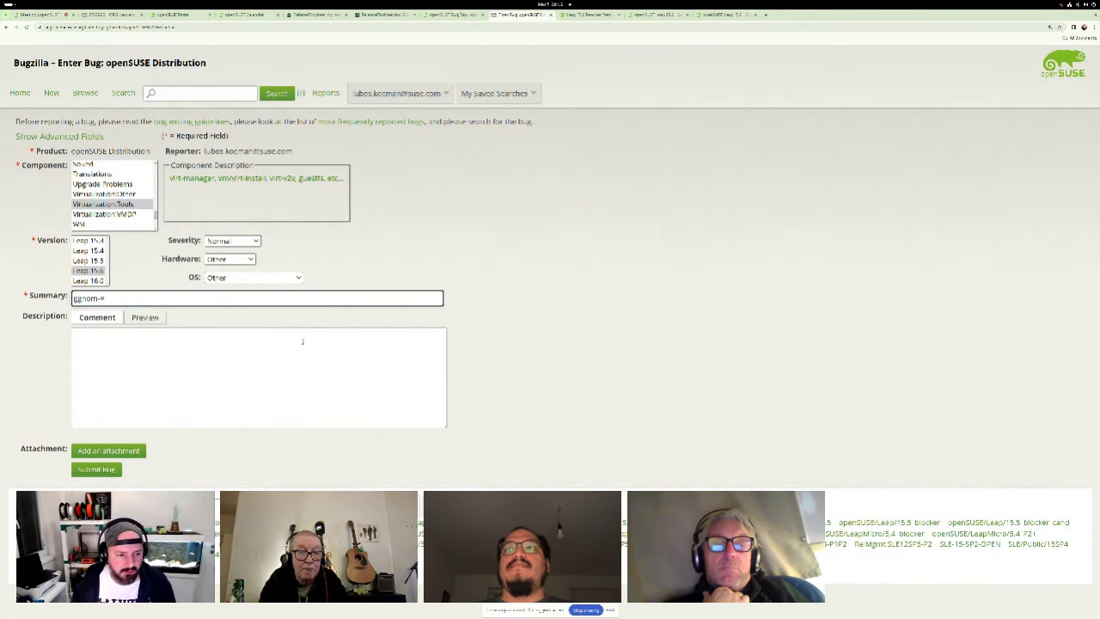
pyautogui.press('BackSpace')
pyautogui.press('BackSpace')
pyautogui.press('BackSpace')
pyautogui.write('Leap 15.')
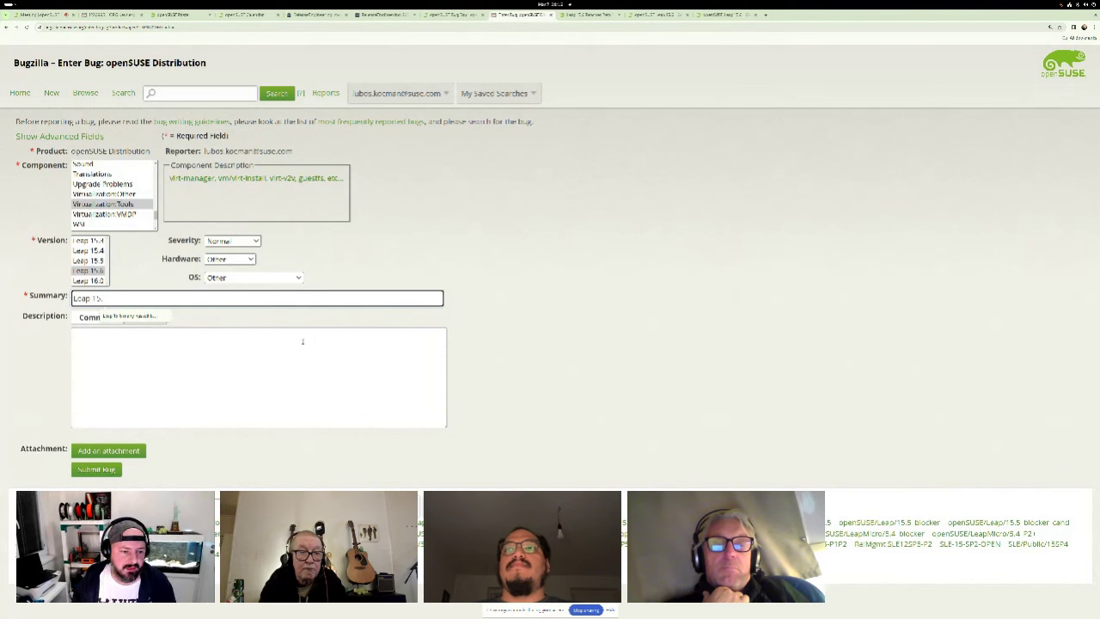
pyautogui.hotkey('ctrl', 'a')
pyautogui.write('gnome-boxes')
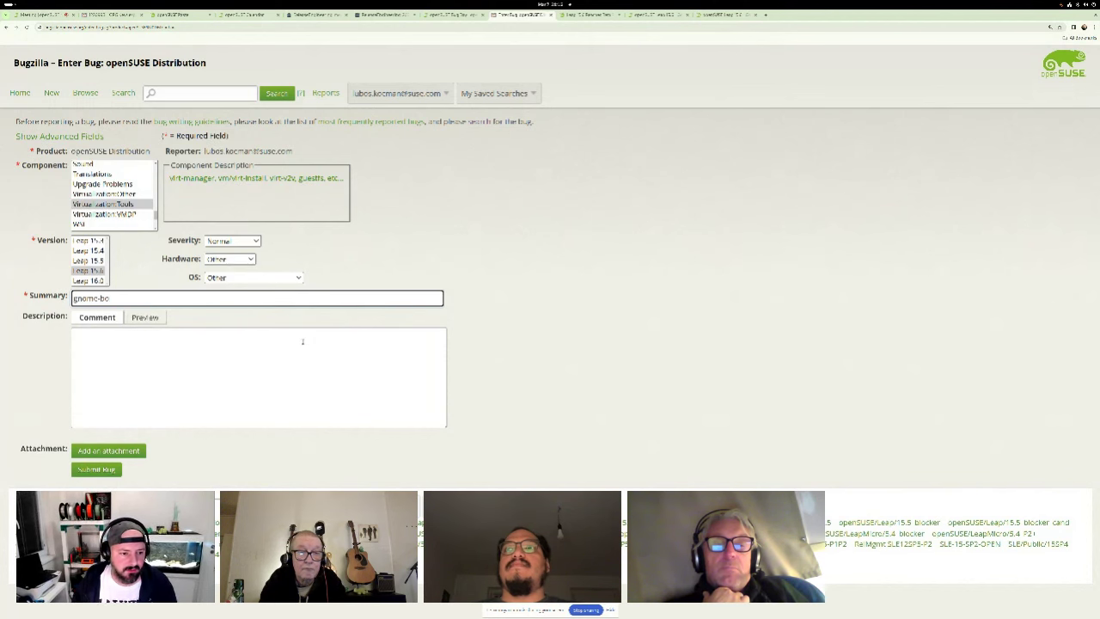
pyautogui.hotkey('ctrl', 'v')
pyautogui.hotkey('ctrl', 'z')
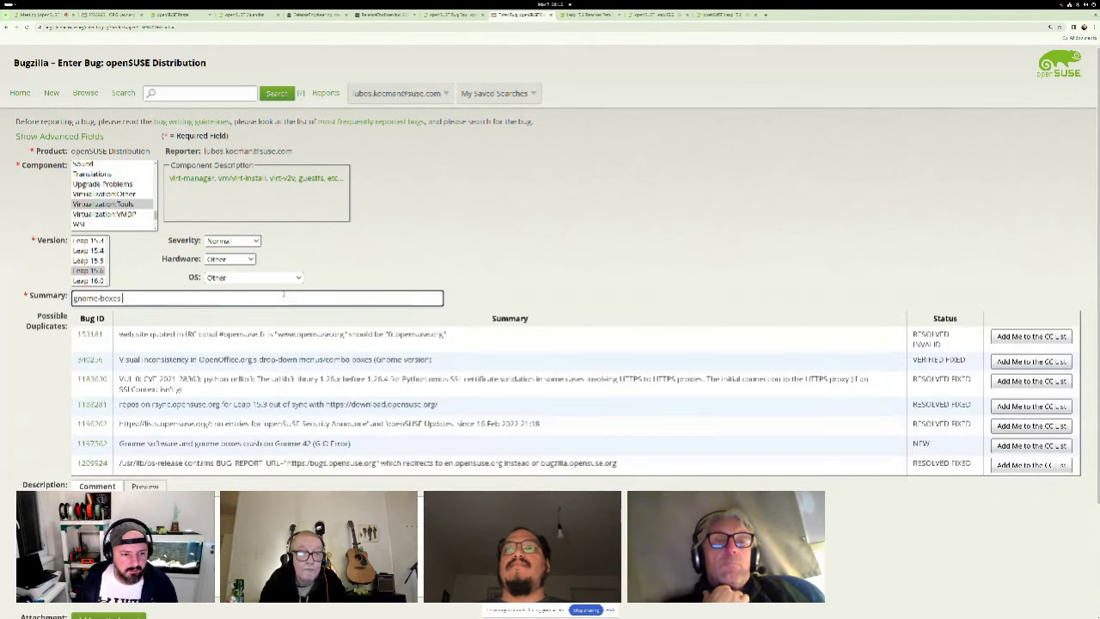
pyautogui.hotkey('alt', 'Tab')
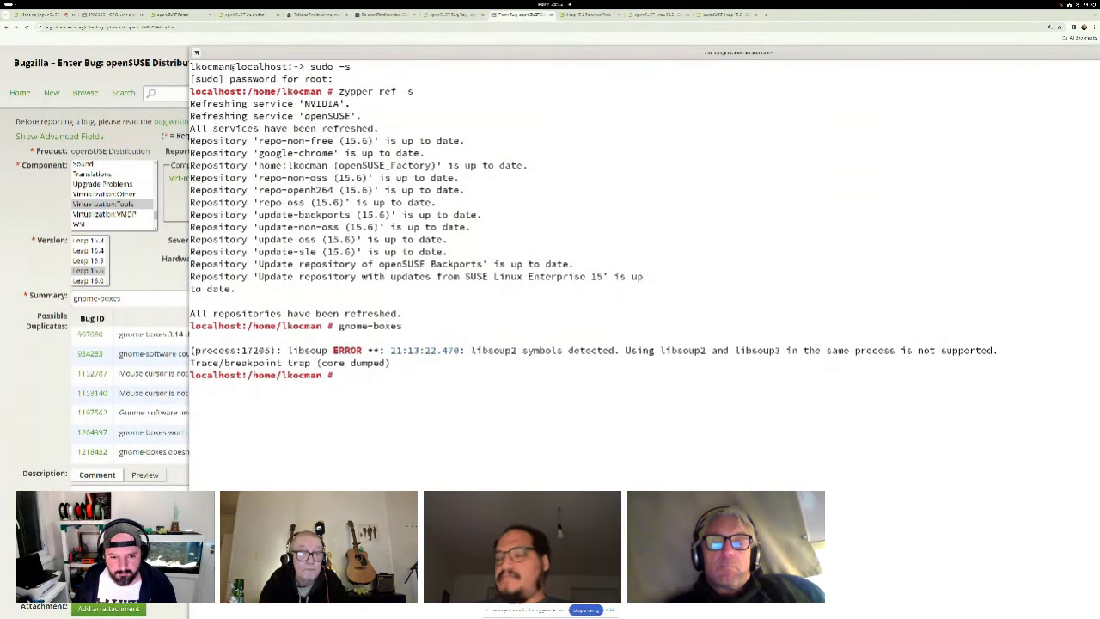
# Step: Paste the terminal's libsoup2/libsoup3 error line after 'gnome-boxes crash' in the Summary
pyautogui.moveTo(471, 350)
pyautogui.mouseDown()
pyautogui.moveTo(391, 350)
pyautogui.moveTo(995, 351)
pyautogui.mouseUp()
pyautogui.rightClick(997, 351)
pyautogui.click(1014, 361)
pyautogui.hotkey('alt', 'Tab')
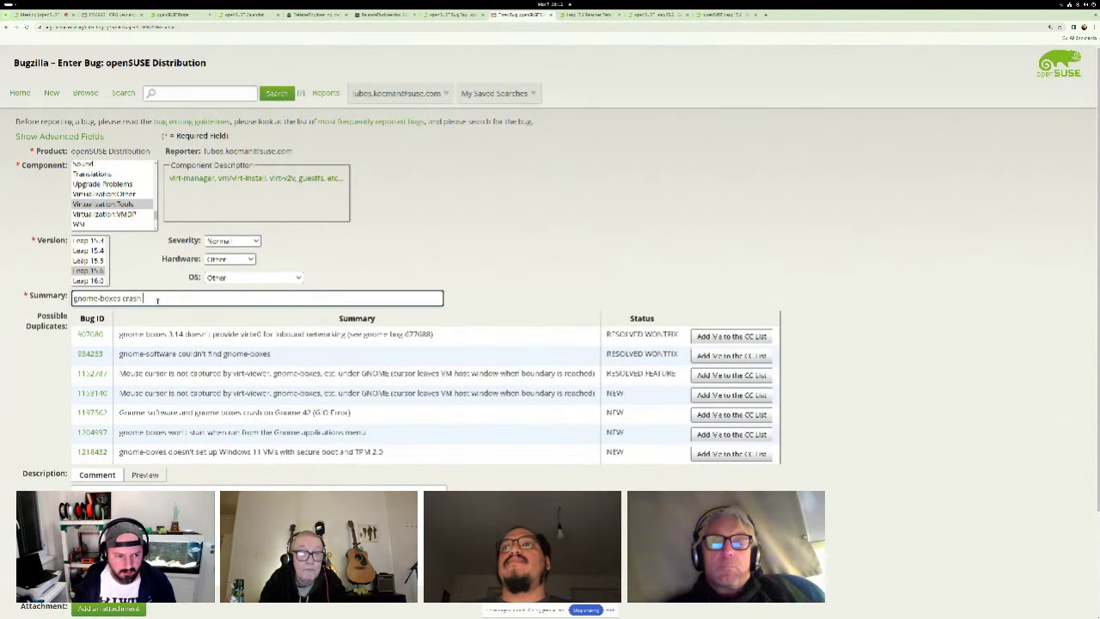
pyautogui.hotkey('ctrl', 'v')
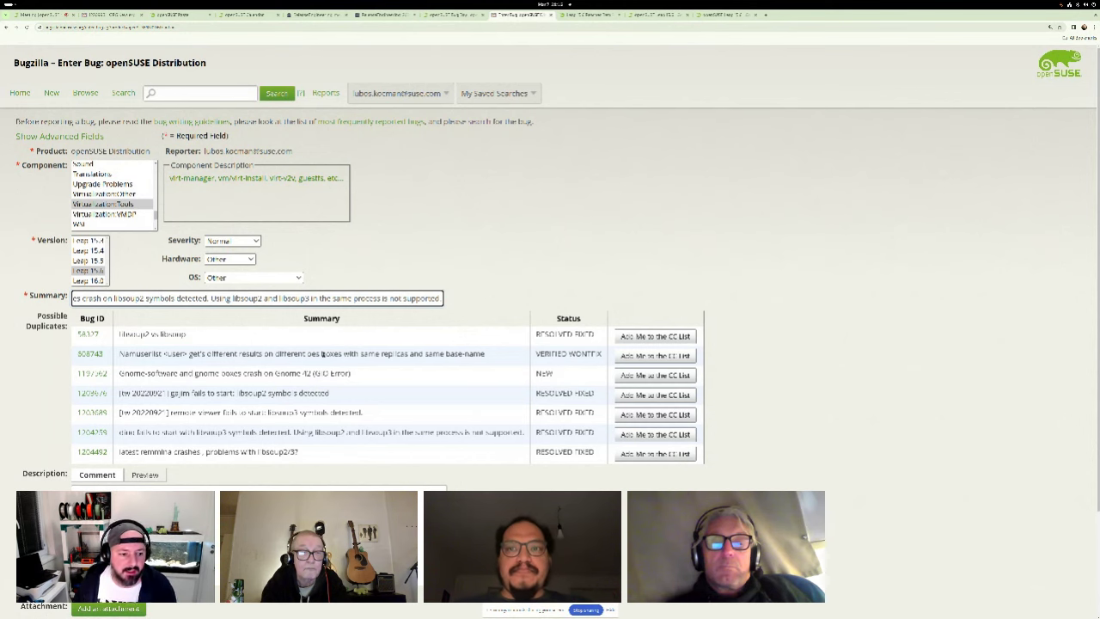
pyautogui.scroll(-1, 323, 354)
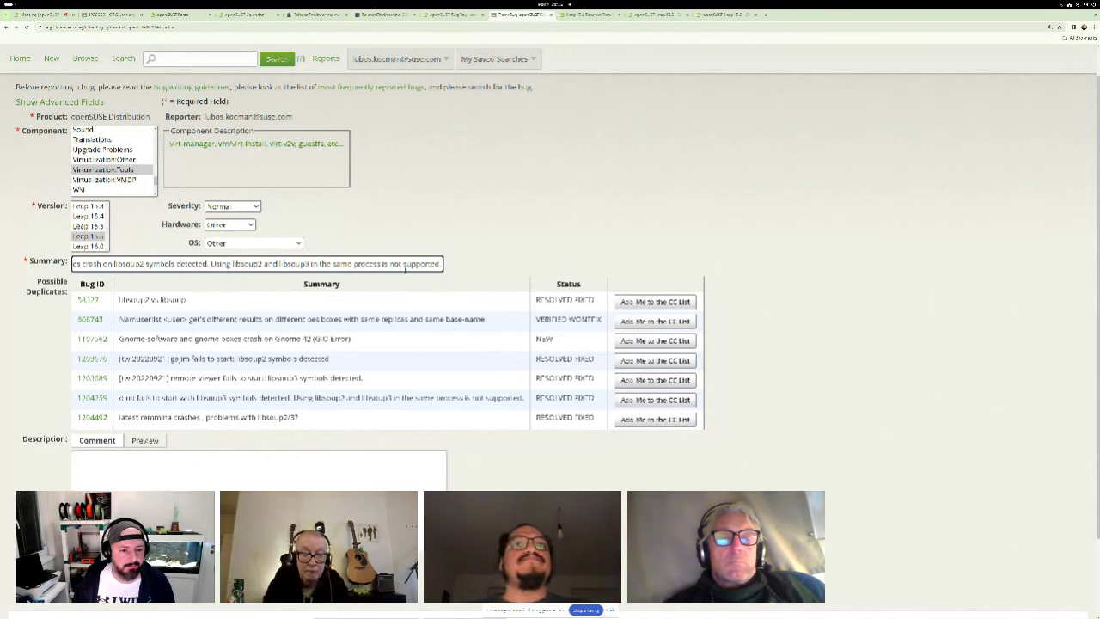
# Step: Delete 'on libsoup2 symbols detected.' and reword the summary to 'gnome-boxes crashes on…'
pyautogui.tripleClick(264, 263)
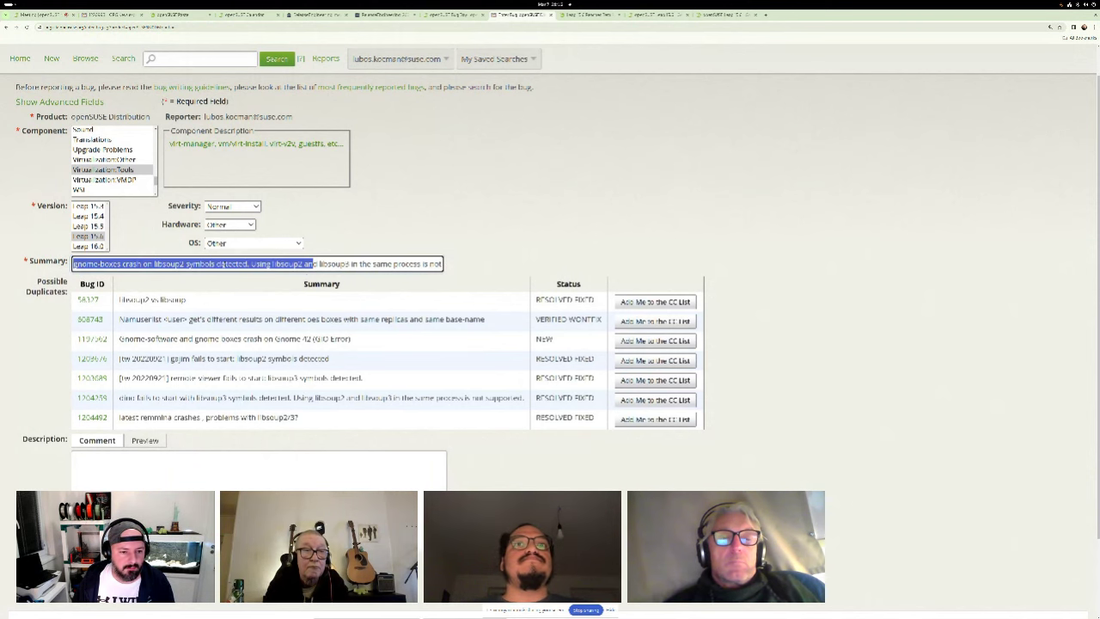
pyautogui.click(306, 277)
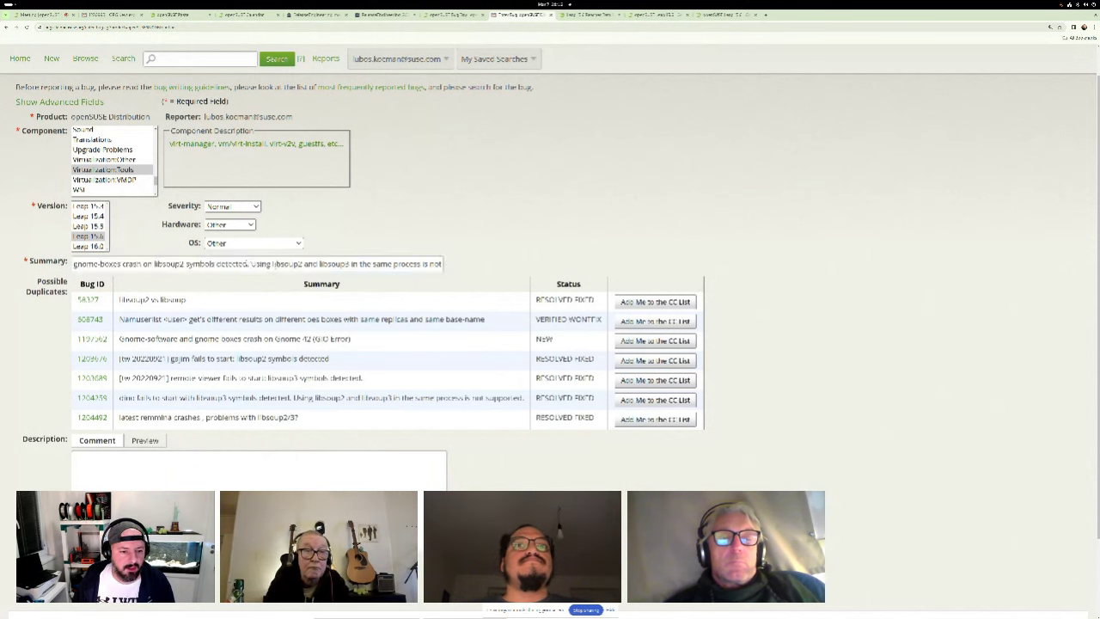
pyautogui.moveTo(249, 264); pyautogui.dragTo(134, 263)
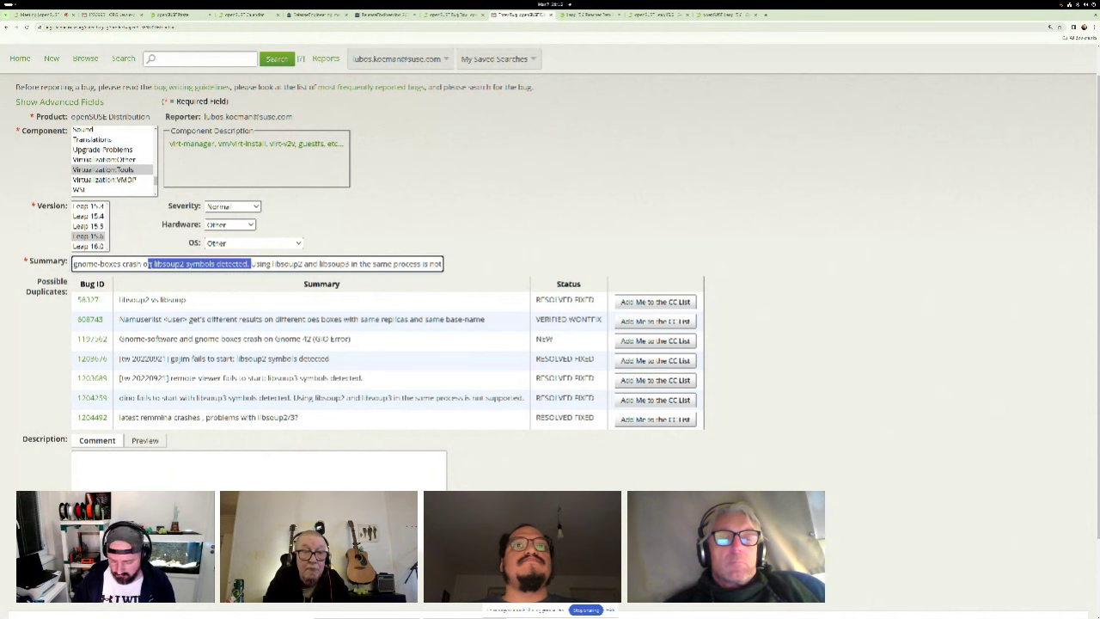
pyautogui.press('Delete')
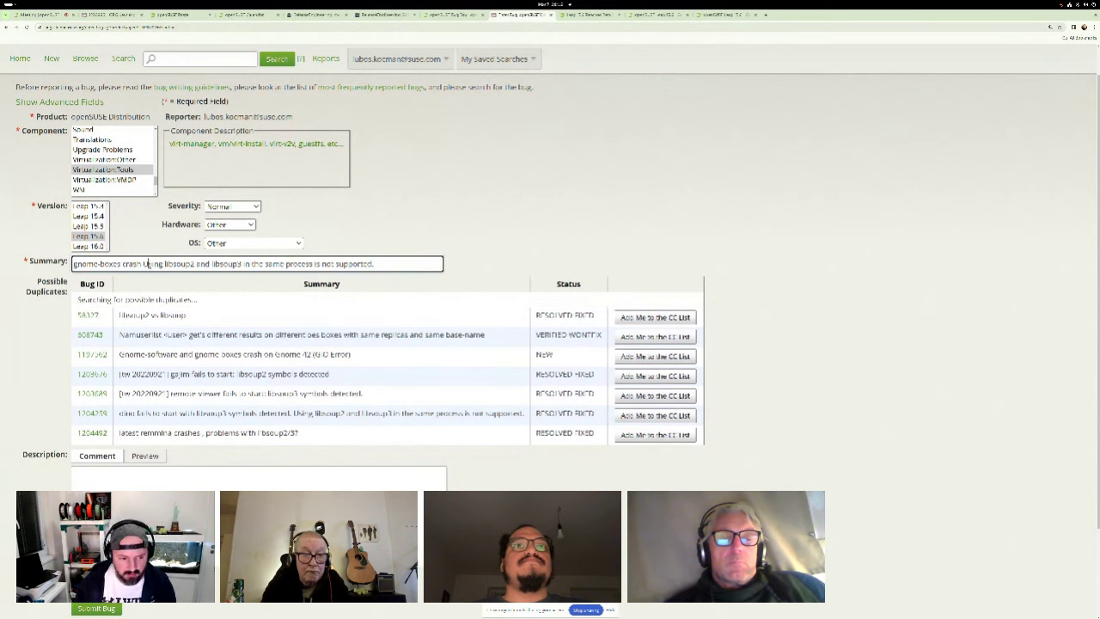
pyautogui.write('es at')
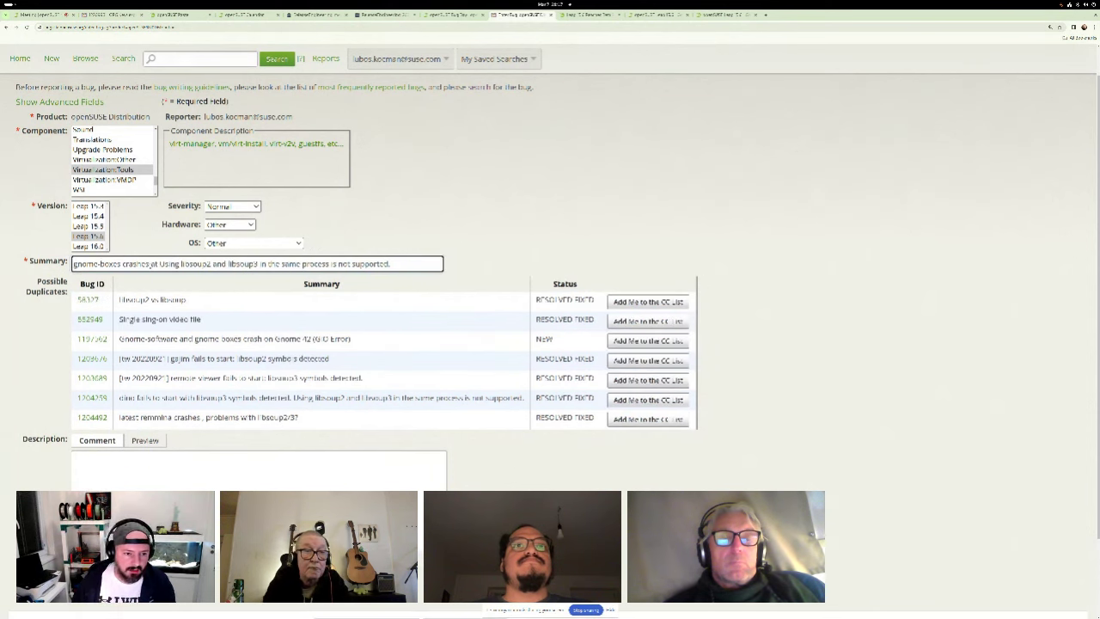
pyautogui.press('BackSpace')
pyautogui.press('BackSpace')
pyautogui.write('on')
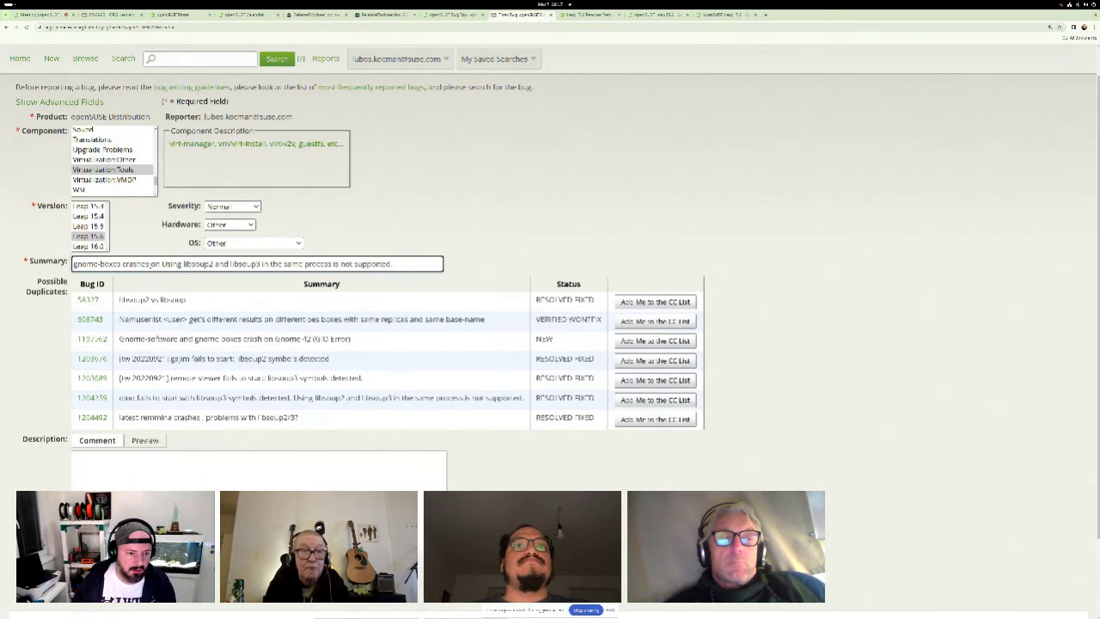
# Step: Copy the gnome-boxes command and its core-dumped crash output from the terminal
pyautogui.hotkey('alt', 'Tab')
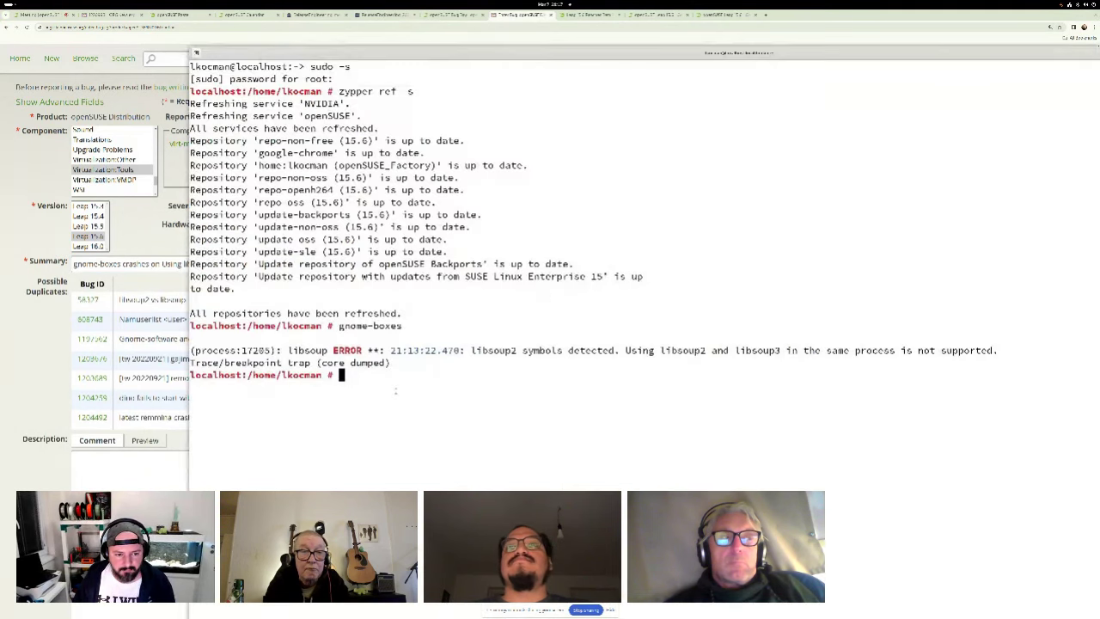
pyautogui.moveTo(335, 326); pyautogui.dragTo(396, 363)
pyautogui.rightClick(485, 342)
pyautogui.click(507, 352)
# Step: Cycle through the windows until the Bugzilla bug report form is in front
pyautogui.hotkey('alt', 'Tab')
pyautogui.hotkey('alt', 'Tab')
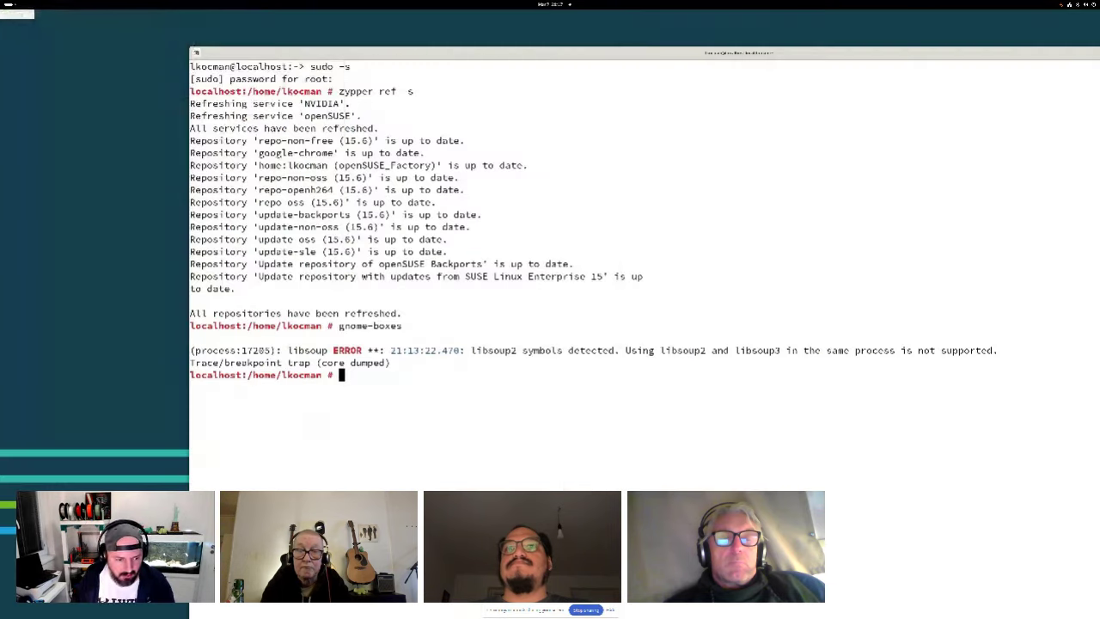
pyautogui.hotkey('alt', 'Tab')
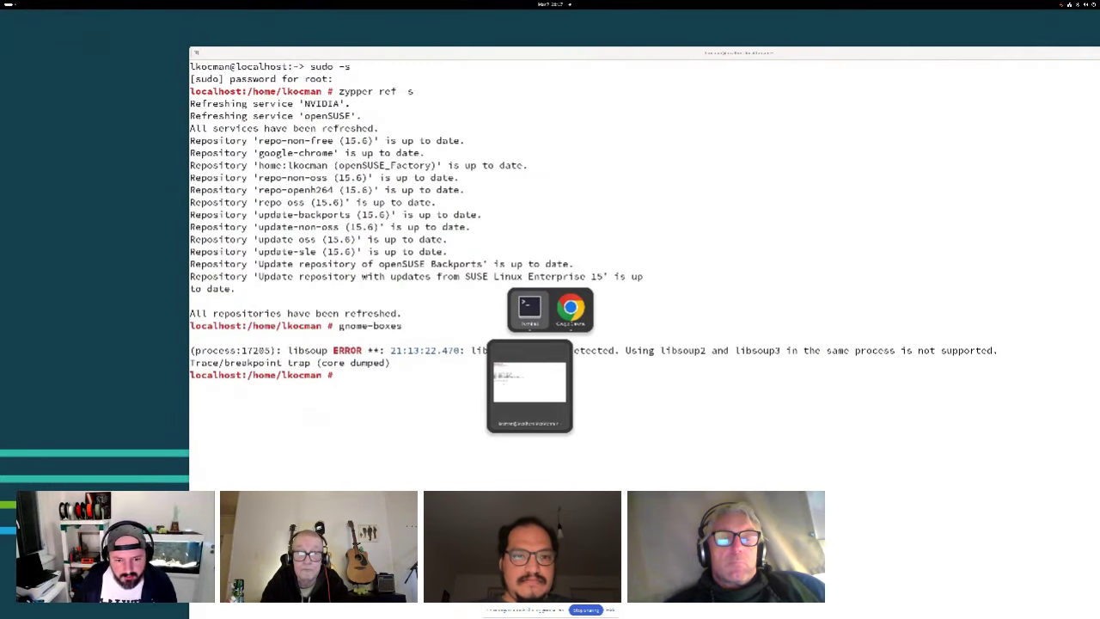
pyautogui.hotkey('alt', 'Tab')
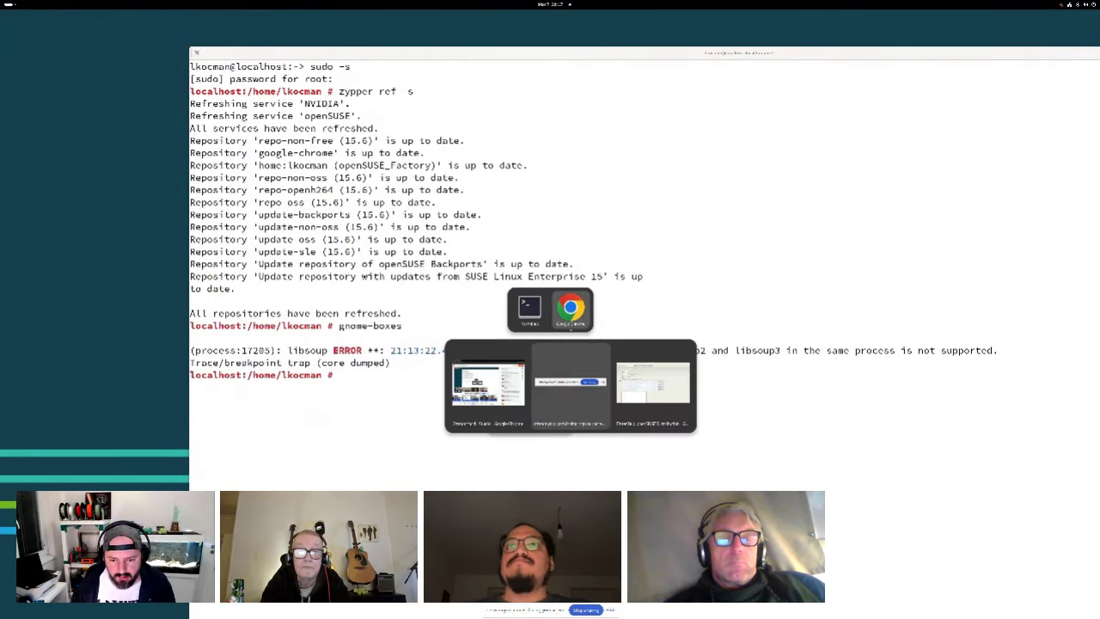
pyautogui.hotkey('alt', '`')
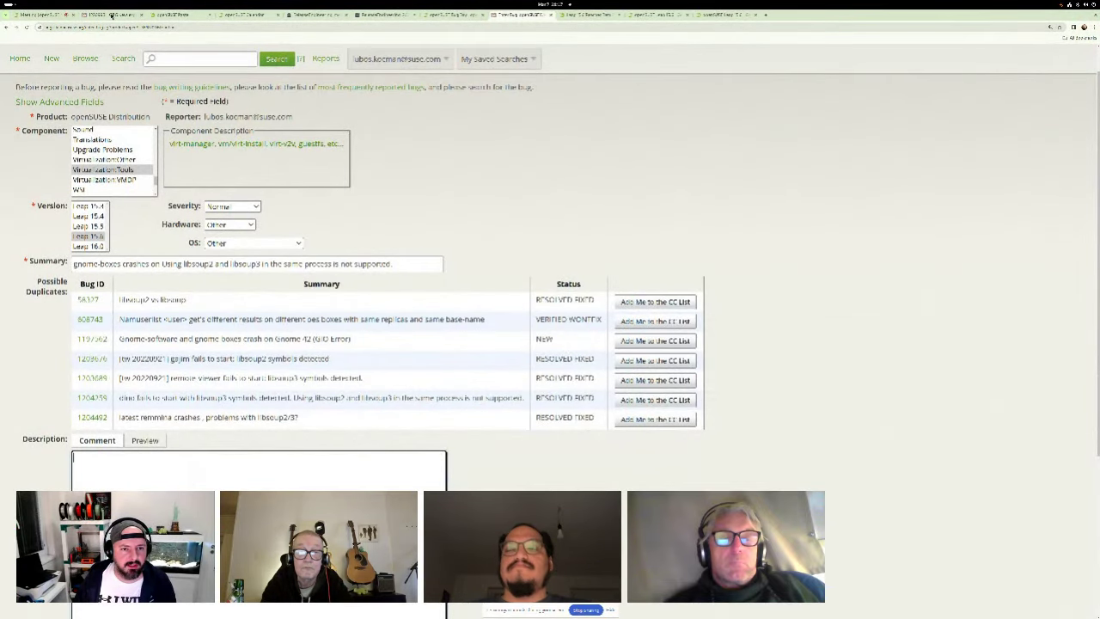
pyautogui.hotkey('alt', 'Tab')
pyautogui.hotkey('alt', '`')
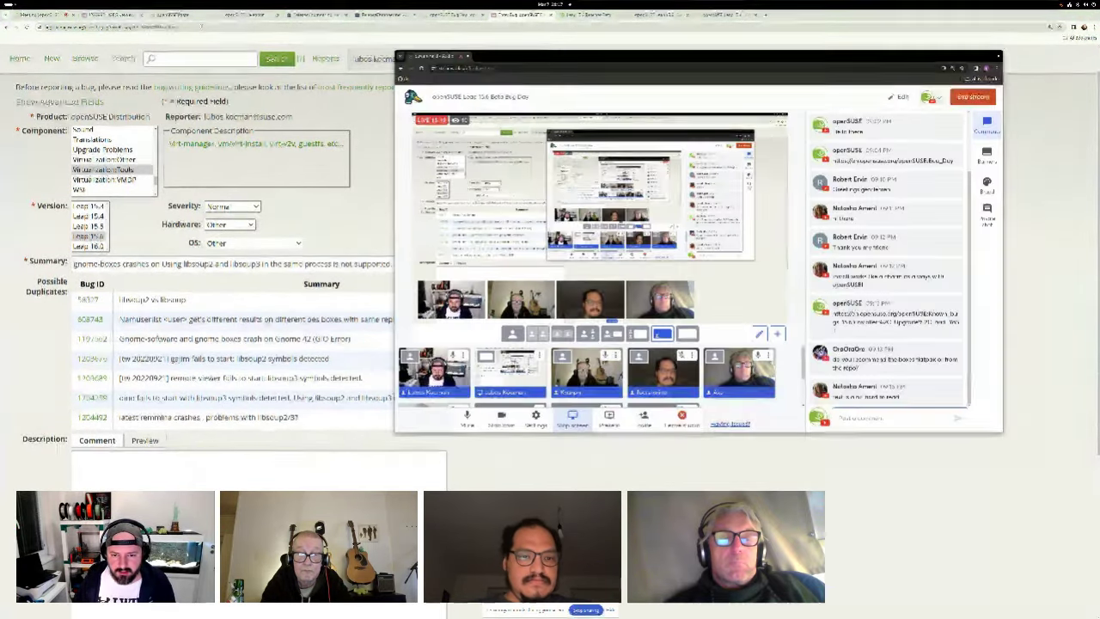
pyautogui.hotkey('alt', '`')
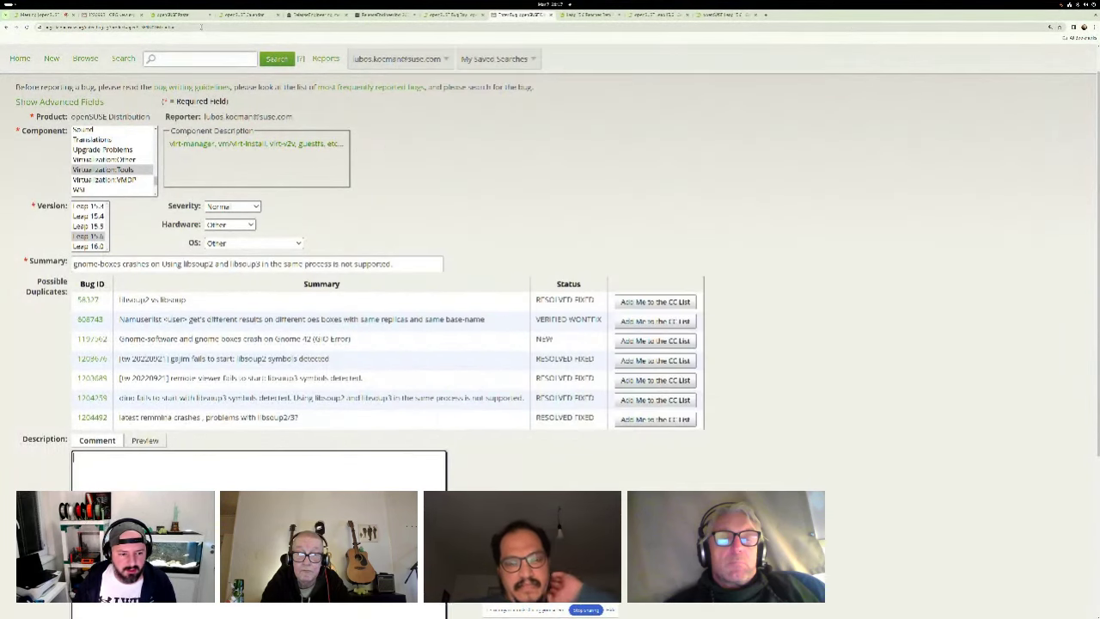
pyautogui.scroll(-2, 550, 309)
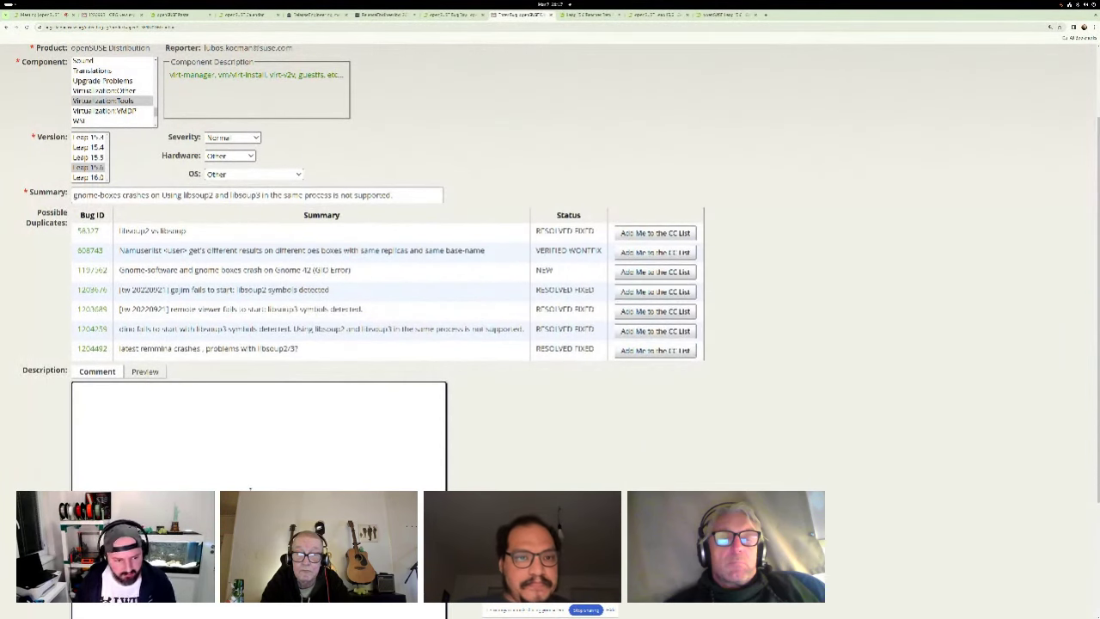
pyautogui.write('Hello this issue')
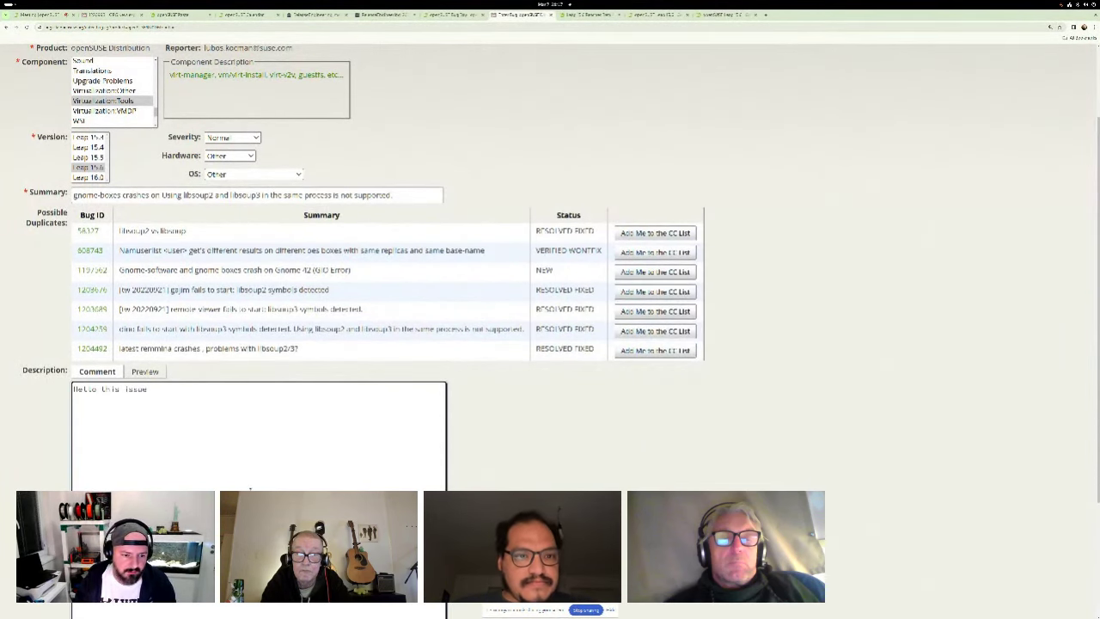
pyautogui.write(' was reported as pa')
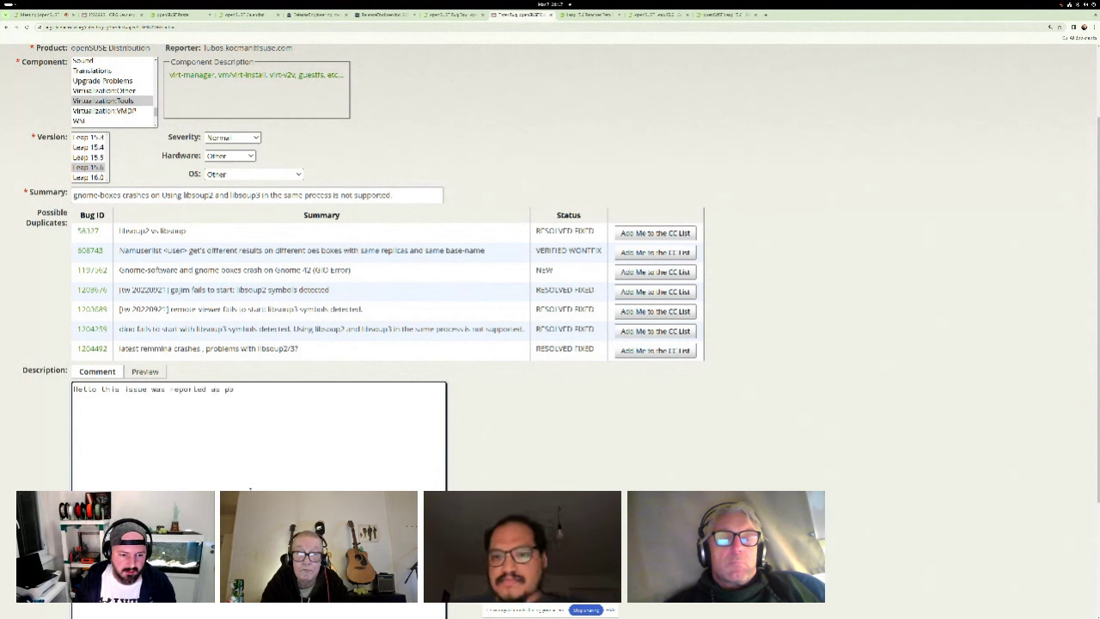
pyautogui.write('rt of Leap 15.6 Bug day')
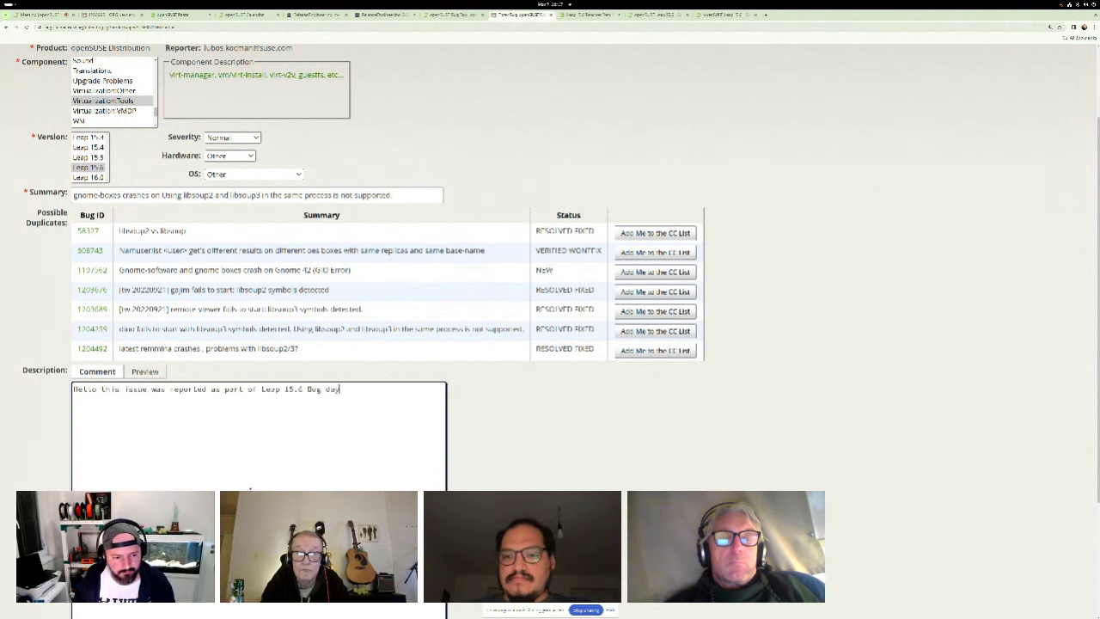
# Step: Paste the crash log into Description and add numbered steps under 'On a freshly installed Leap 15.6 system:'
pyautogui.hotkey('ctrl', 'v')
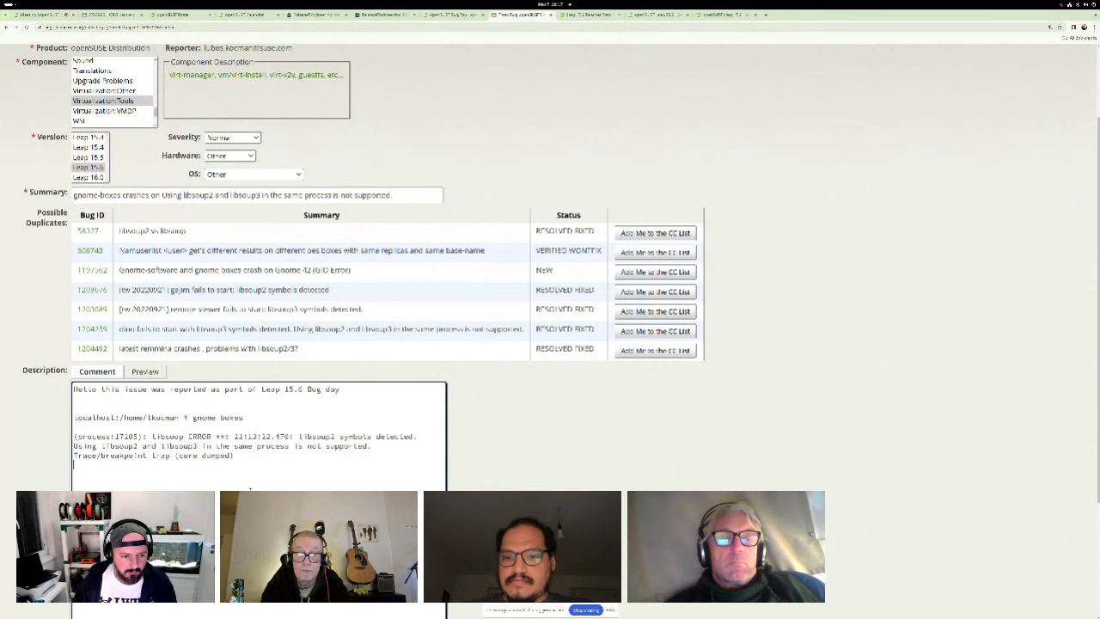
pyautogui.press('Return')
pyautogui.write('O')
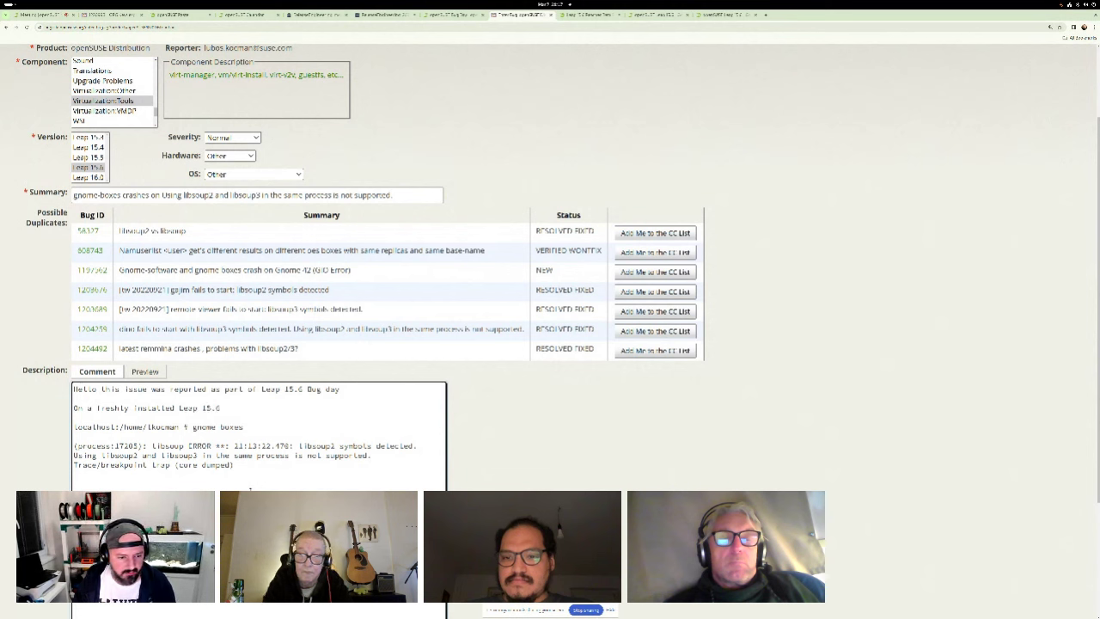
pyautogui.write('tem')
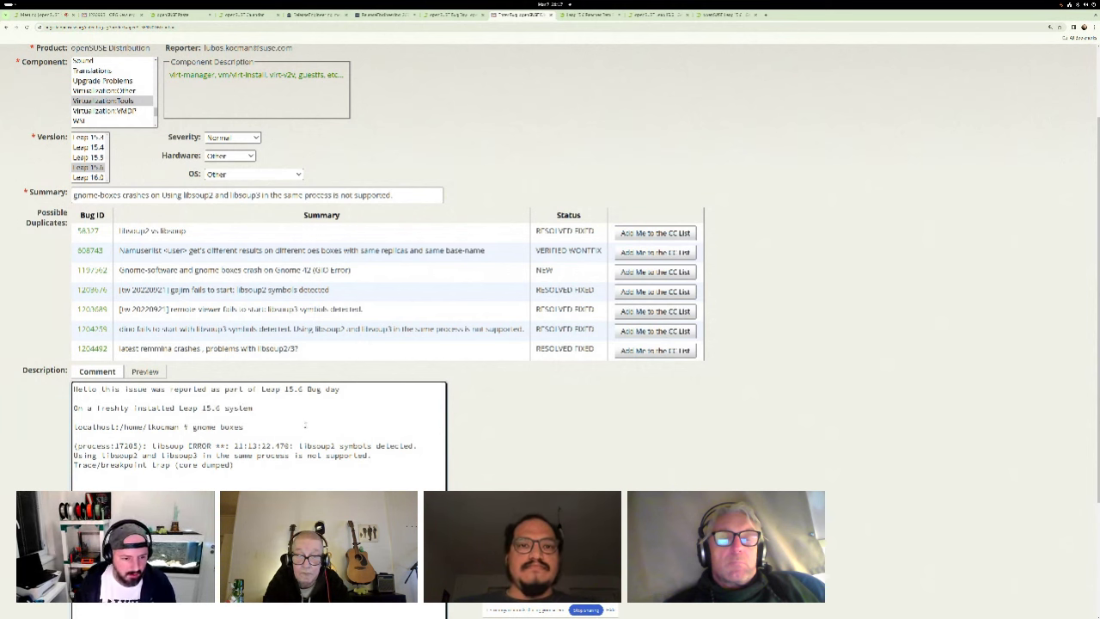
pyautogui.write(':')
pyautogui.press('Return')
pyautogui.write('1) zypper install')
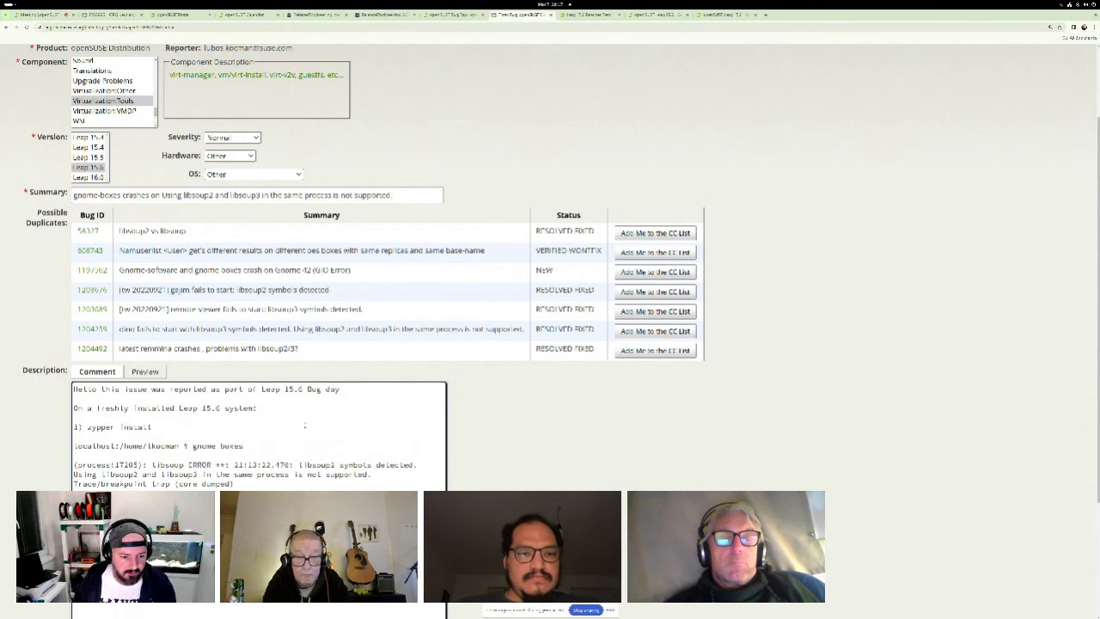
pyautogui.write('gnome-boxes')
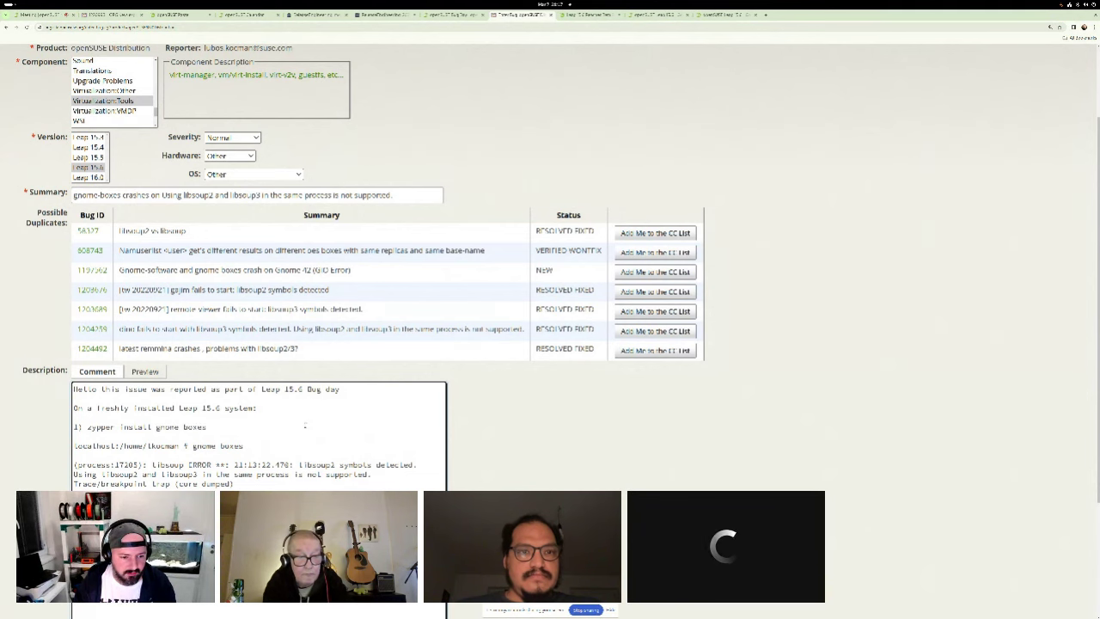
pyautogui.press('Return')
pyautogui.press('Return')
pyautogui.write('2) gnome-bo')
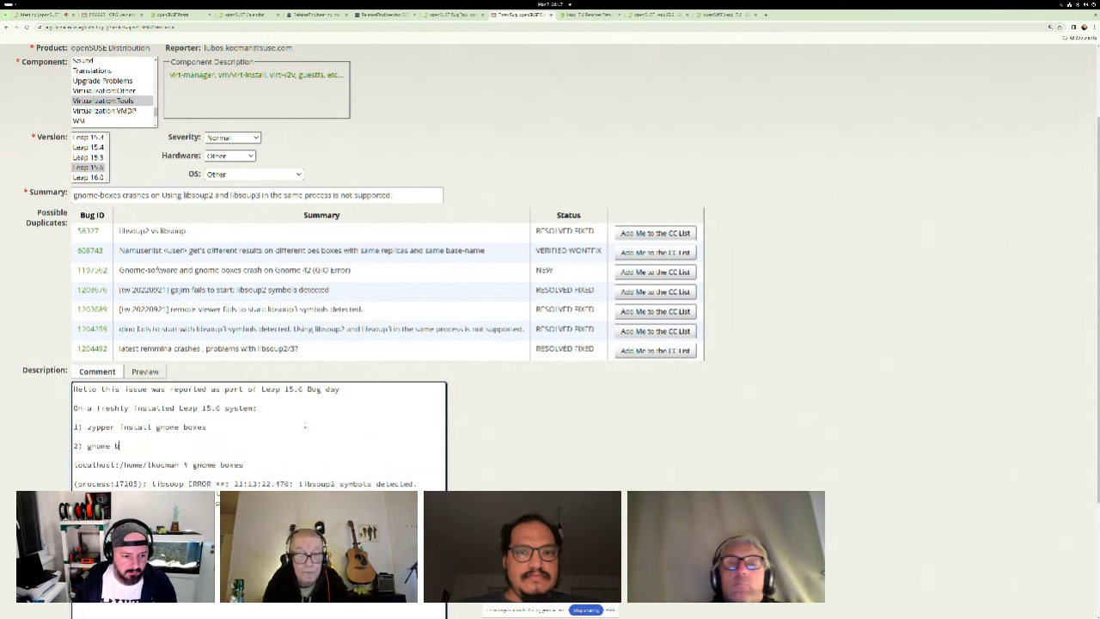
pyautogui.write('xes')
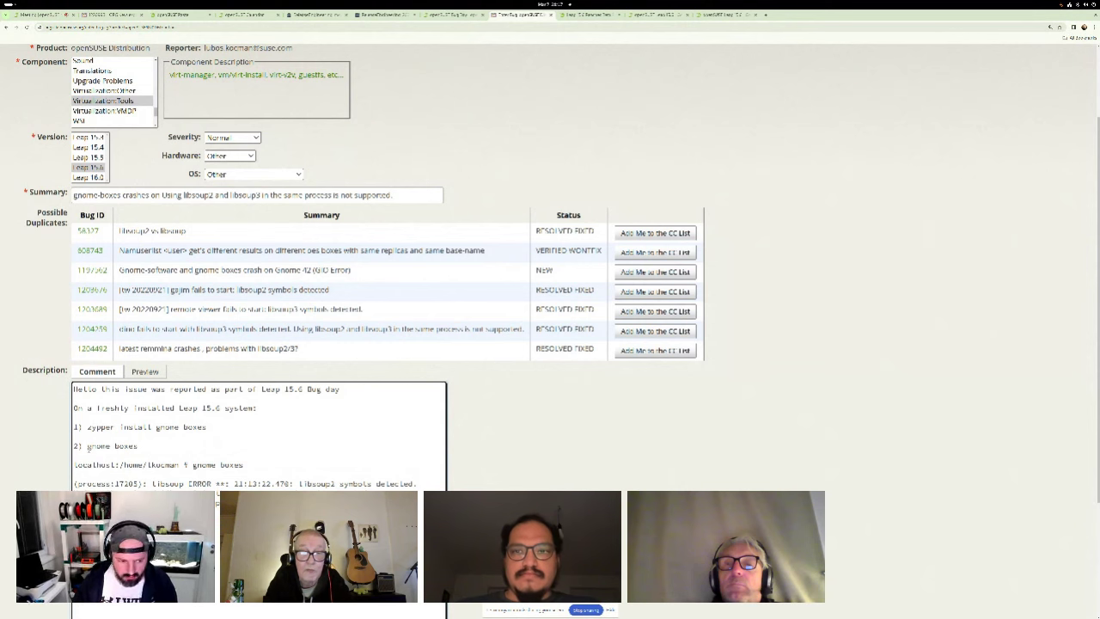
pyautogui.write('execute')
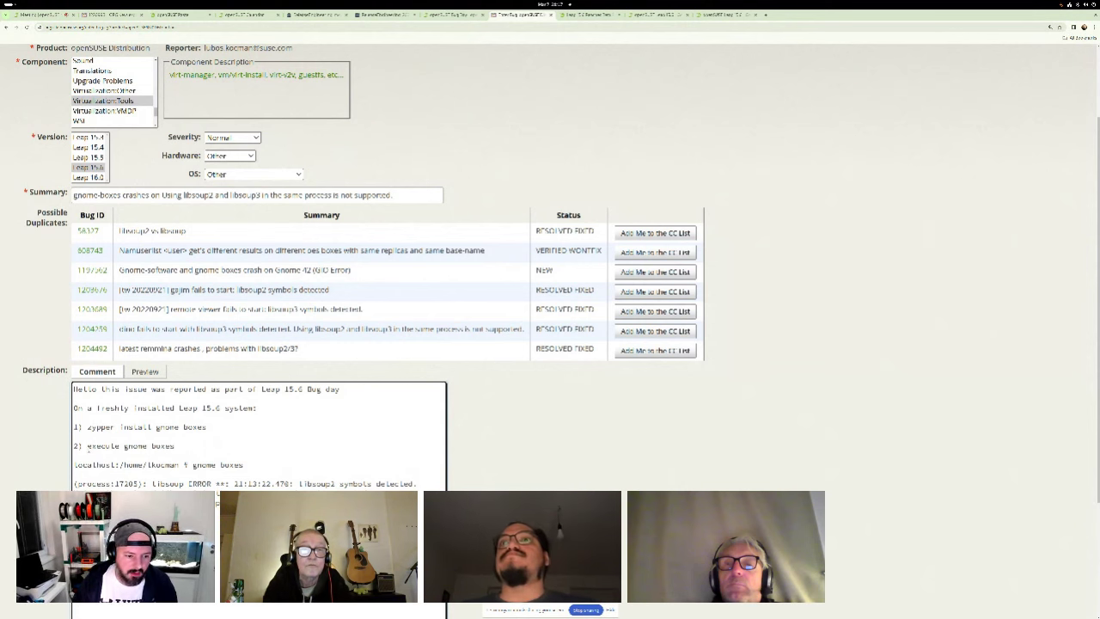
pyautogui.scroll(-1, 344, 301)
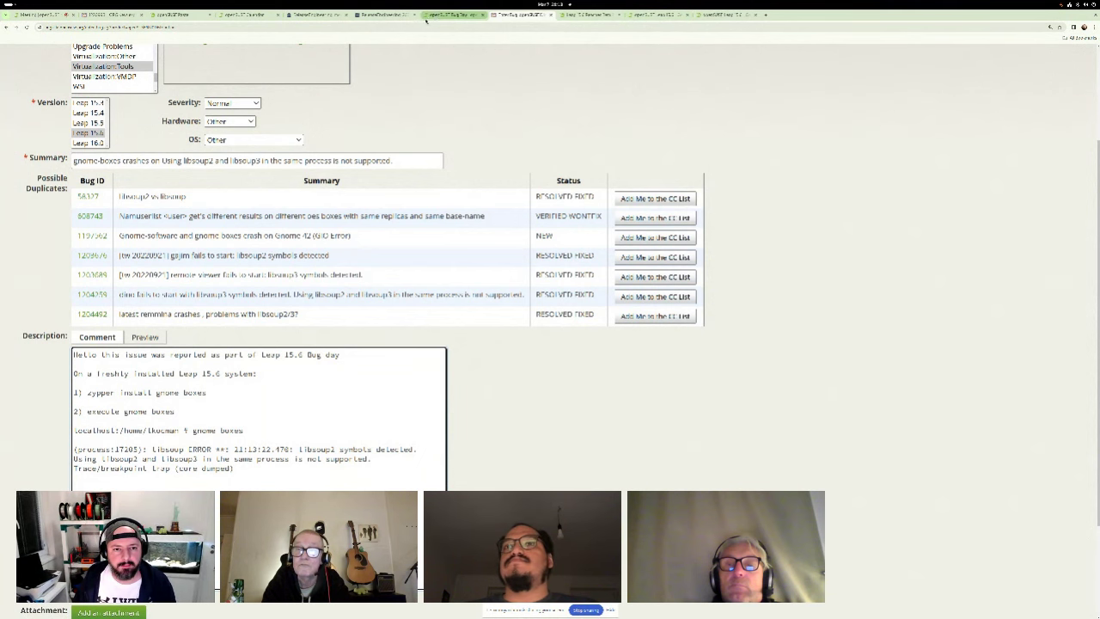
# Step: Switch to the Leap 15.6 Beta wiki tab and open its Known bugs page
pyautogui.click(451, 15)
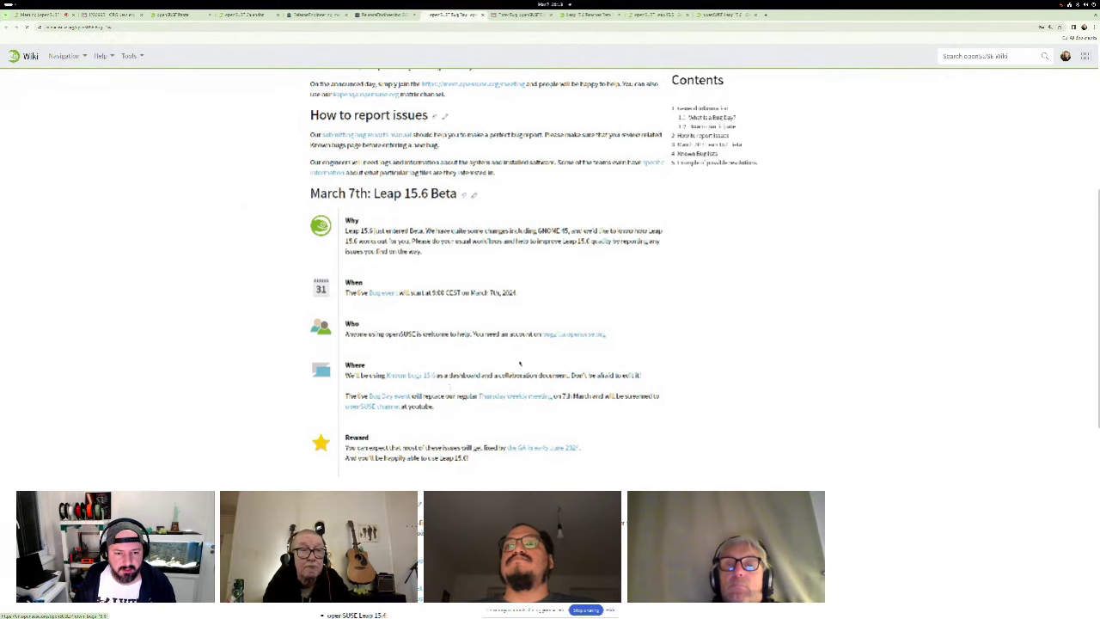
pyautogui.click(411, 374)
pyautogui.scroll(-5, 515, 344)
pyautogui.scroll(-5, 516, 344)
pyautogui.scroll(-5, 601, 369)
pyautogui.scroll(-5, 432, 386)
pyautogui.scroll(-5, 456, 416)
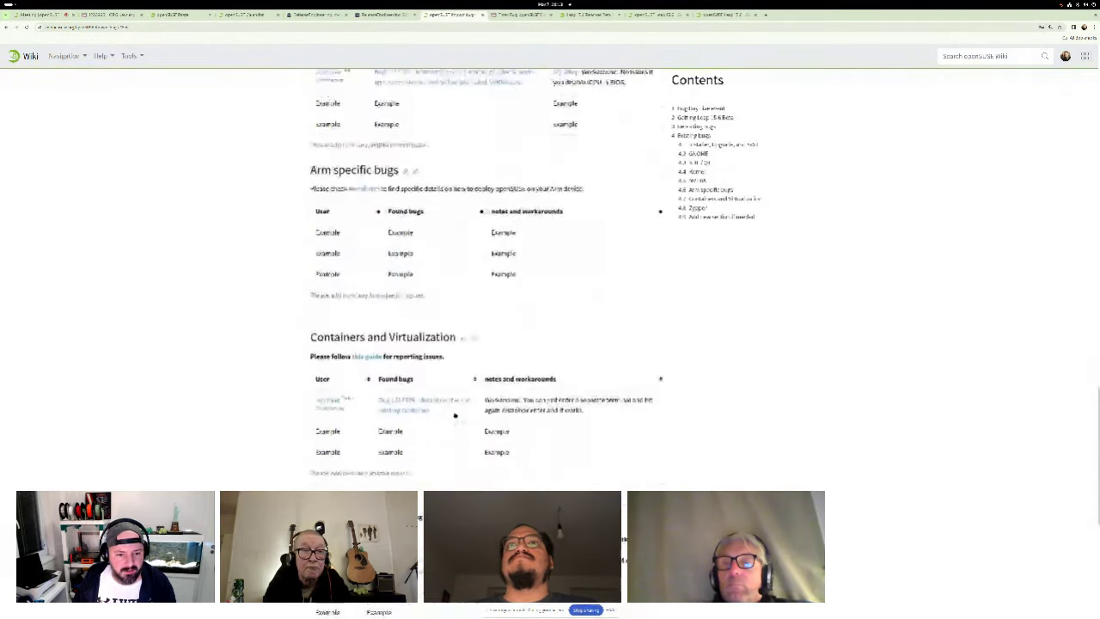
pyautogui.scroll(-1, 456, 416)
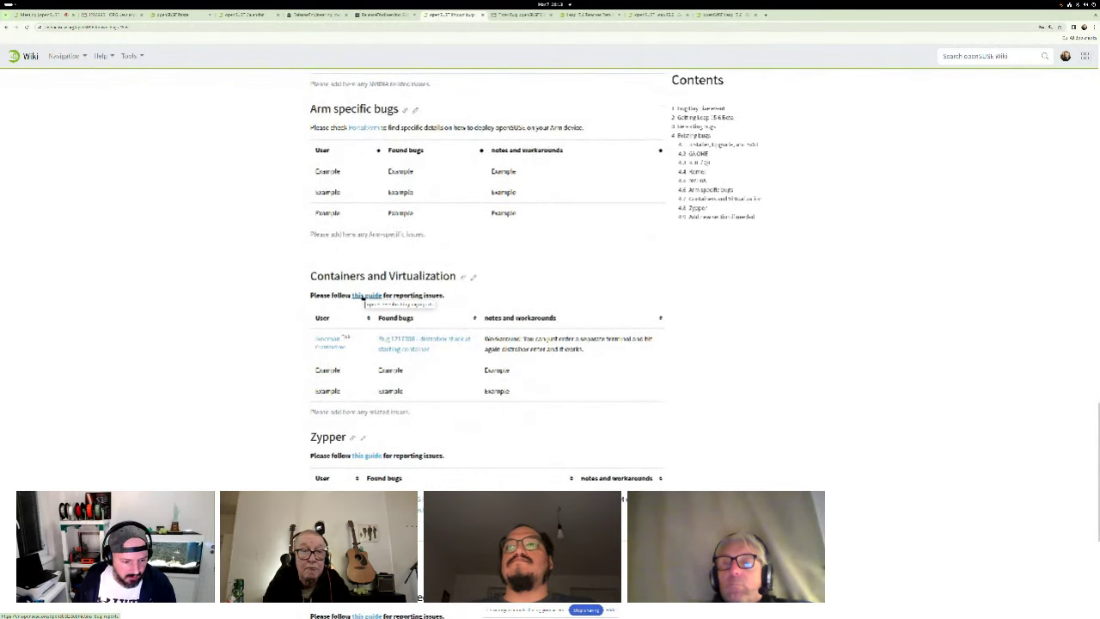
pyautogui.scroll(5, 363, 300)
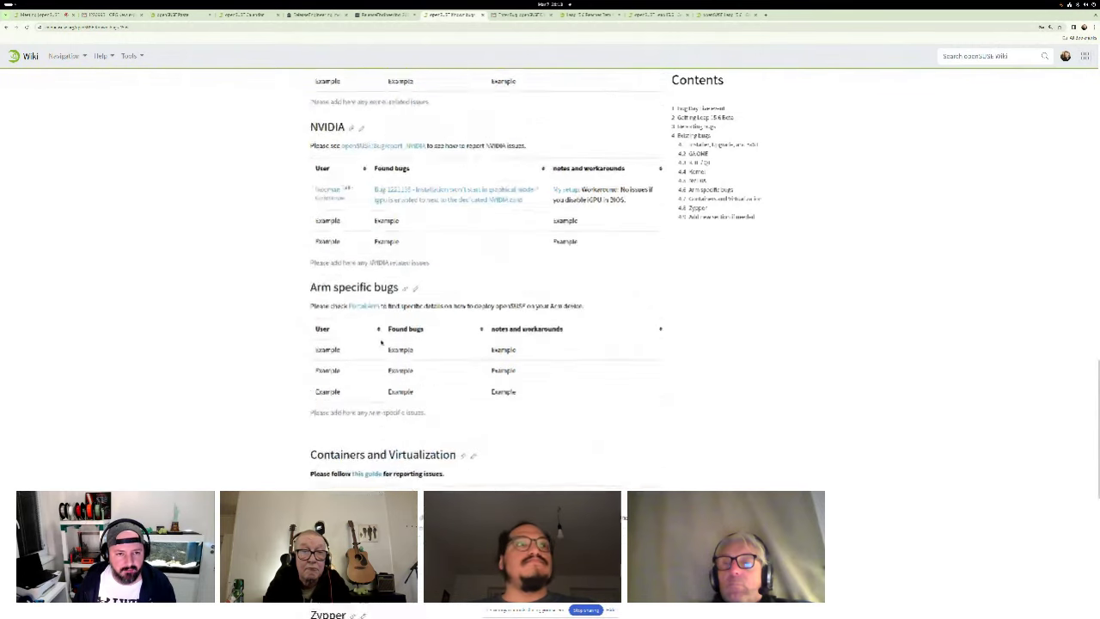
pyautogui.scroll(5, 363, 300)
pyautogui.scroll(5, 364, 300)
pyautogui.scroll(5, 466, 271)
pyautogui.scroll(4, 466, 272)
pyautogui.scroll(2, 466, 272)
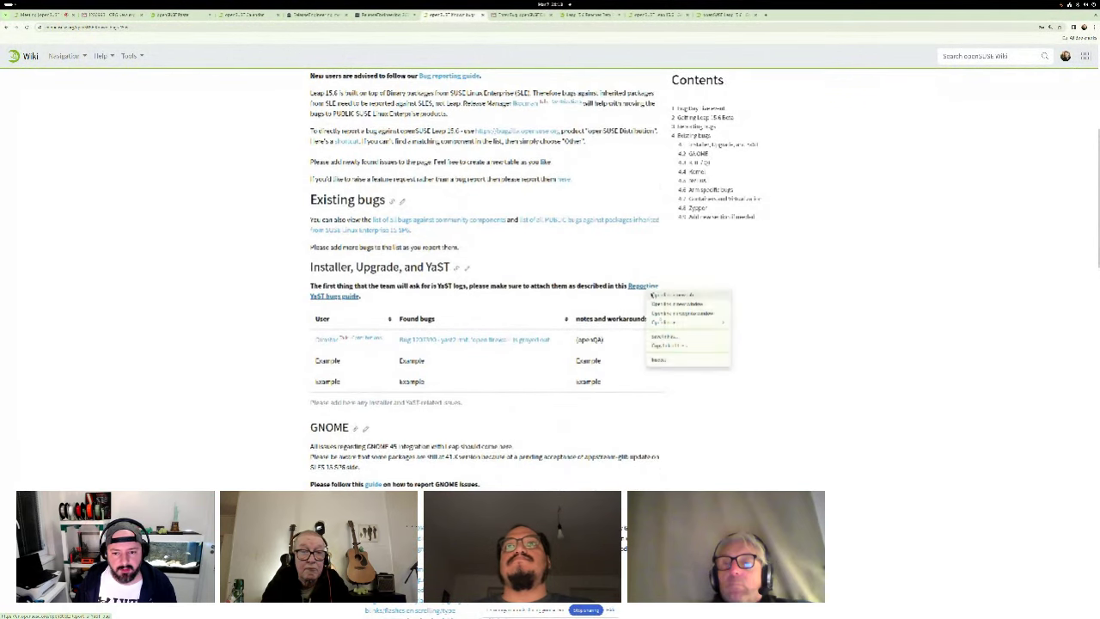
# Step: Read the save_y2logs command in the YaST bug reporting guide, then return to Known bugs
pyautogui.click(643, 285)
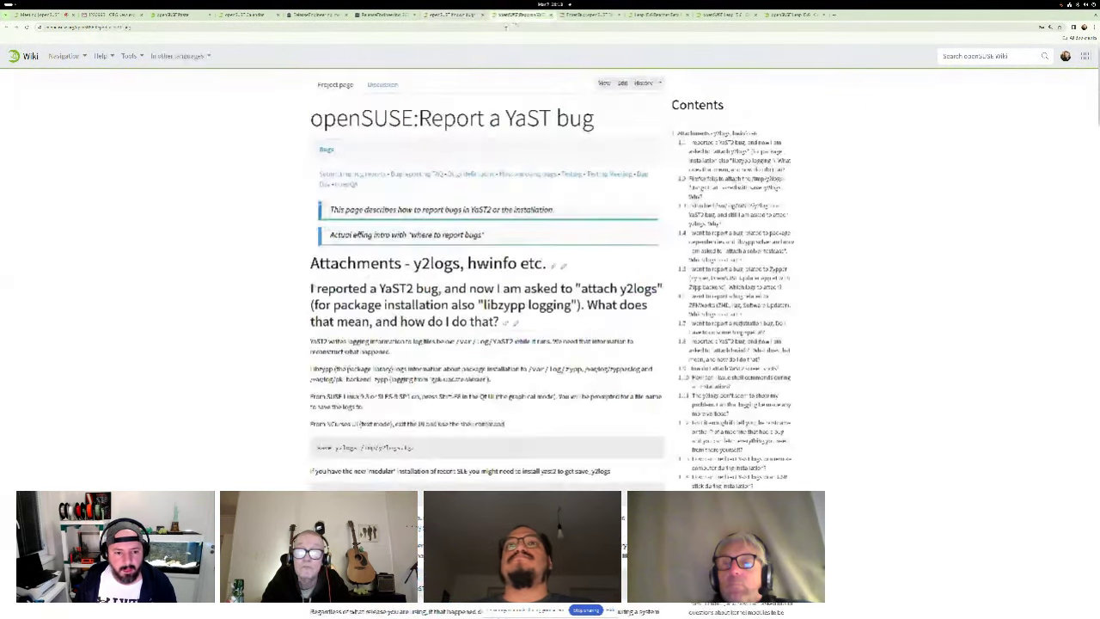
pyautogui.scroll(-2, 453, 392)
pyautogui.tripleClick(365, 379)
pyautogui.click(480, 384)
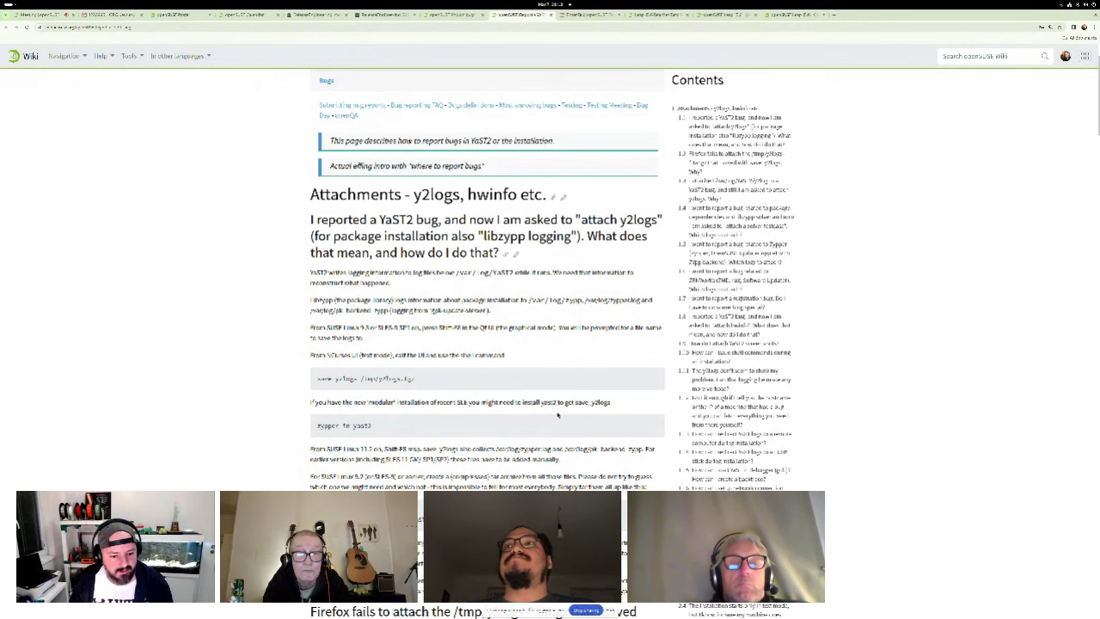
pyautogui.scroll(-2, 557, 415)
pyautogui.scroll(-1, 557, 415)
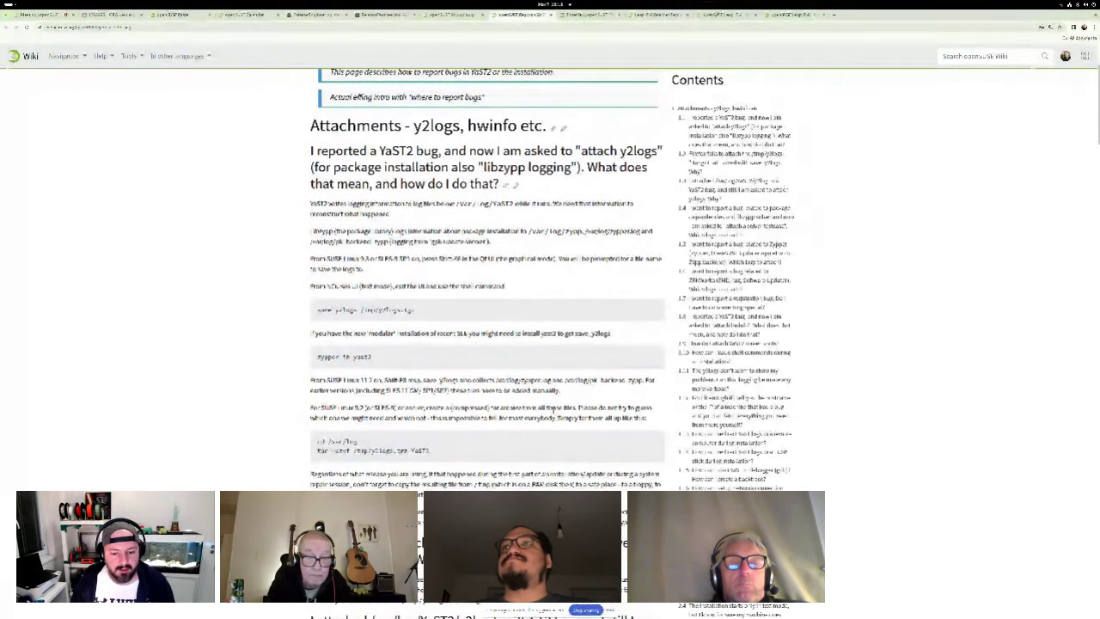
pyautogui.scroll(-2, 558, 417)
pyautogui.scroll(5, 558, 417)
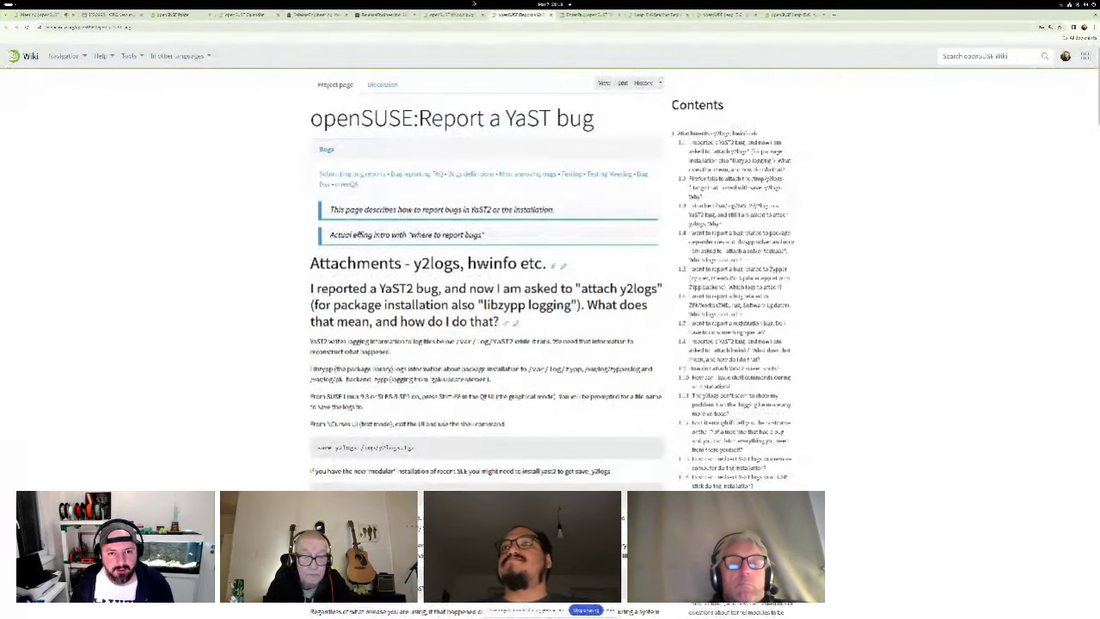
pyautogui.hotkey('ctrl', 'Tab')
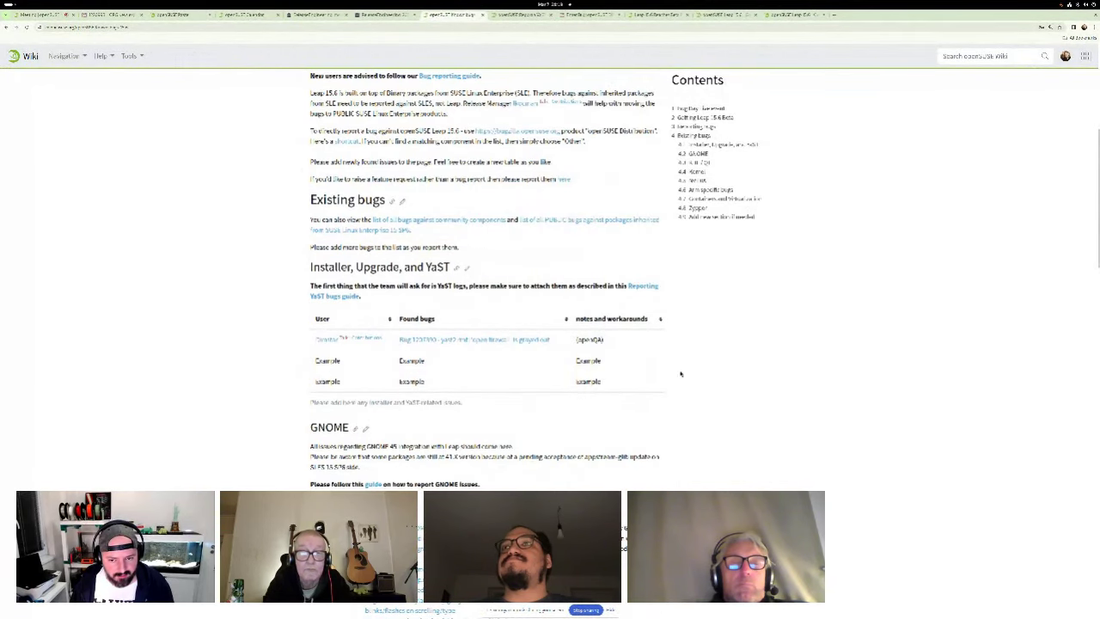
pyautogui.scroll(-1, 554, 263)
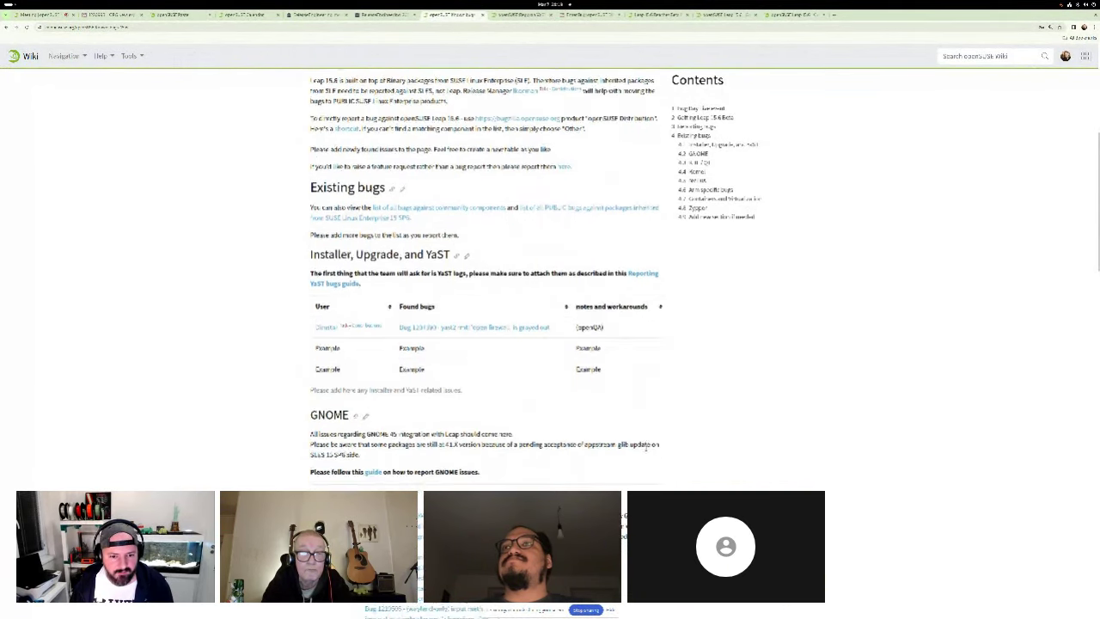
pyautogui.scroll(-1, 554, 263)
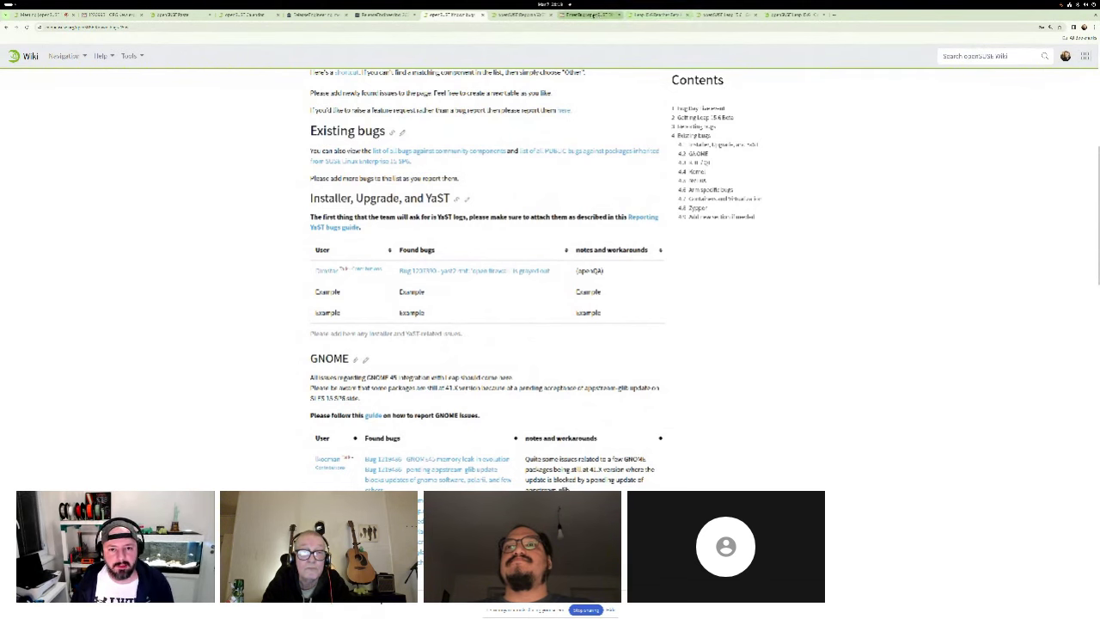
# Step: Check the unfinished gnome-boxes bug report draft in the Bugzilla tab
pyautogui.click(549, 14)
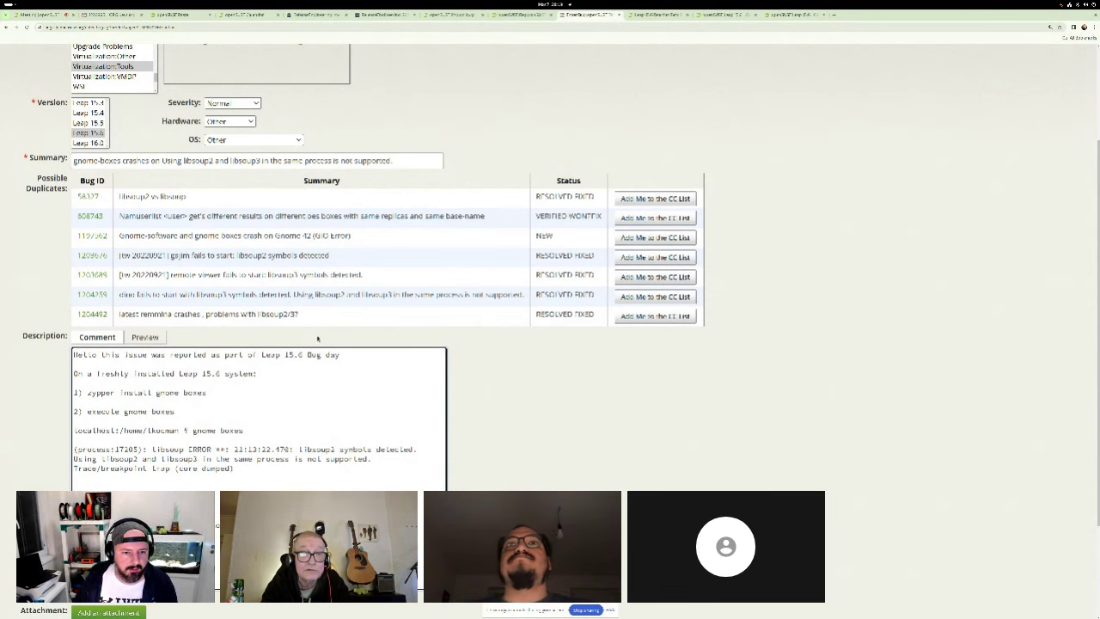
# Step: Glance at the YaST guide and Beta announcement, inspect a GNOME known-bug link, then return to the draft
pyautogui.click(523, 14)
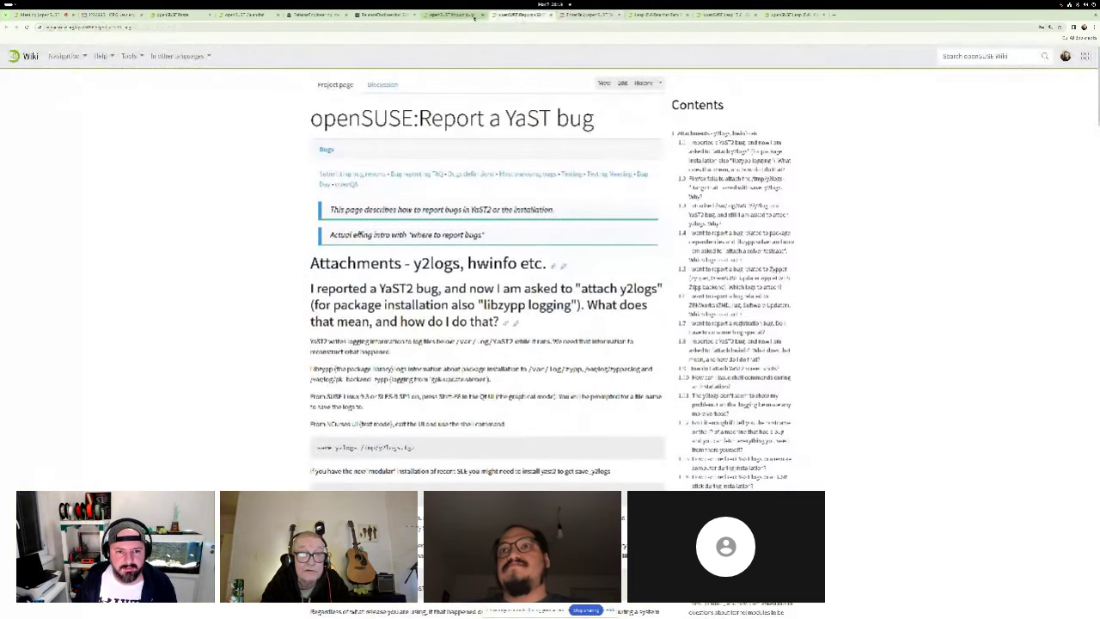
pyautogui.click(658, 14)
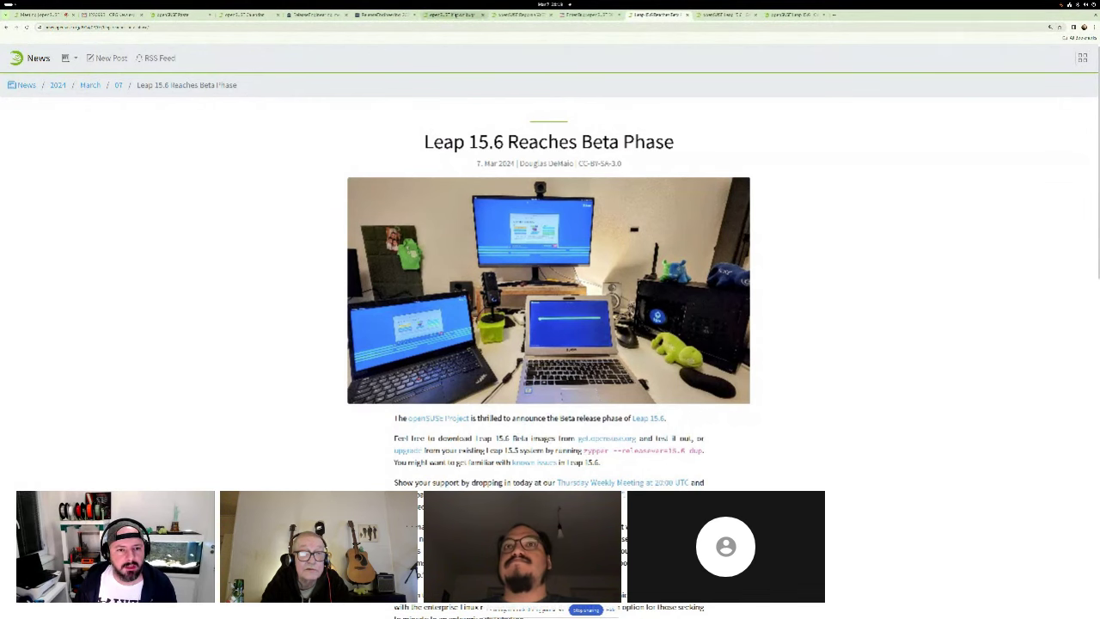
pyautogui.click(451, 15)
pyautogui.scroll(-3, 457, 370)
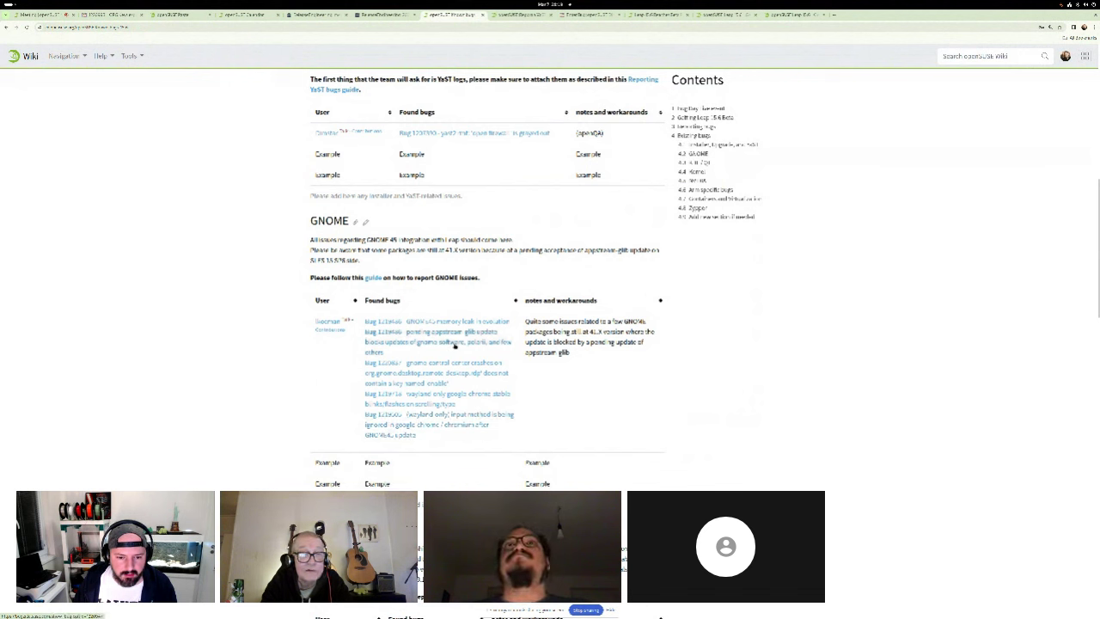
pyautogui.rightClick(461, 331)
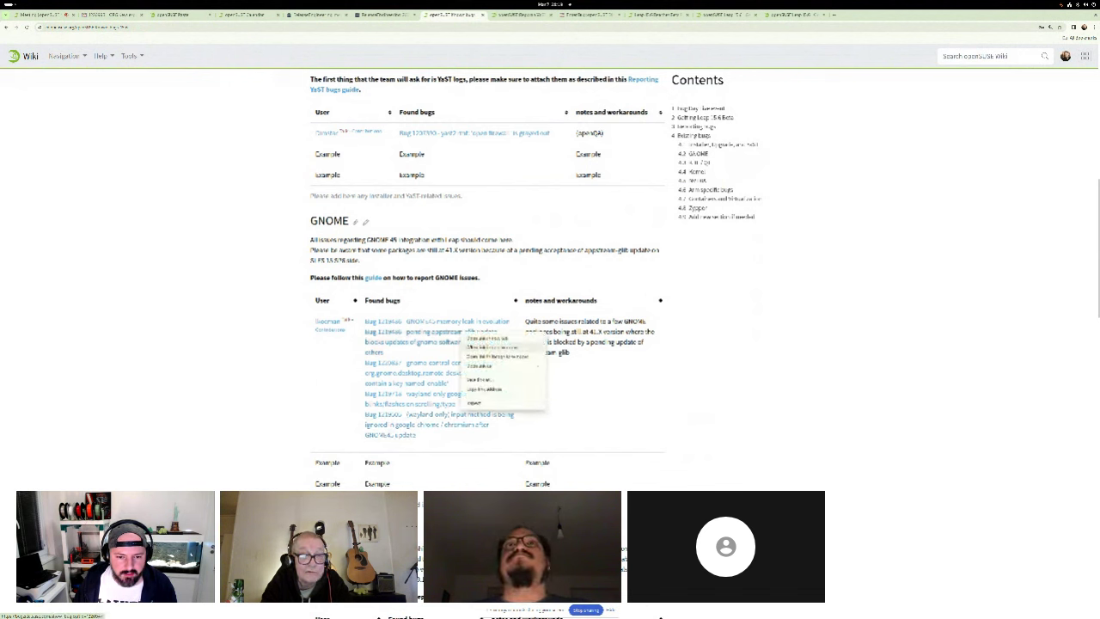
pyautogui.click(498, 388)
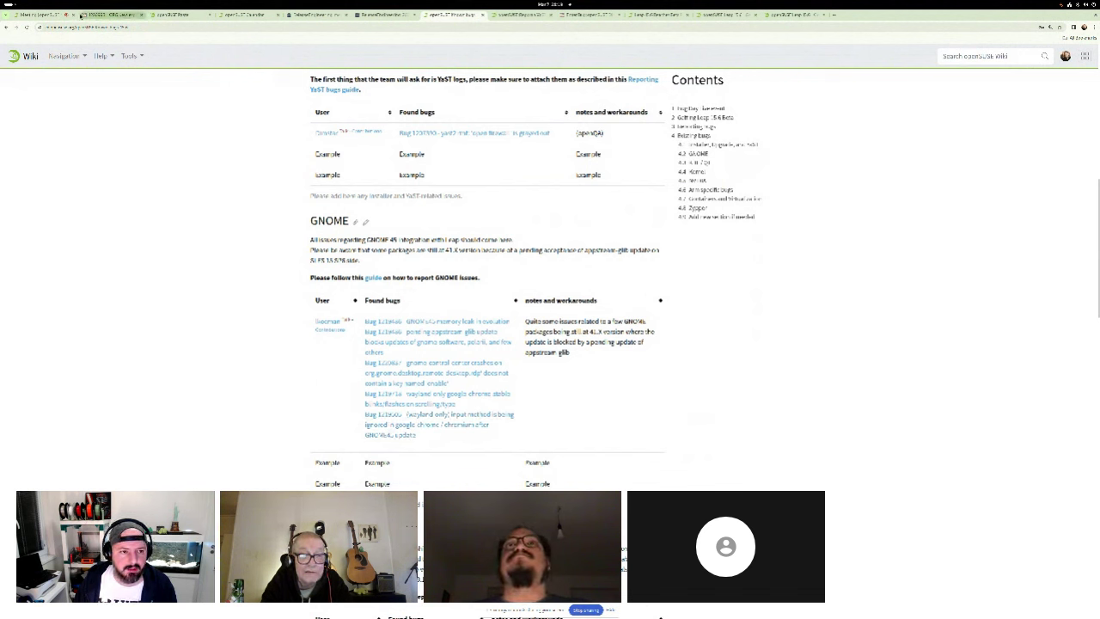
pyautogui.click(592, 15)
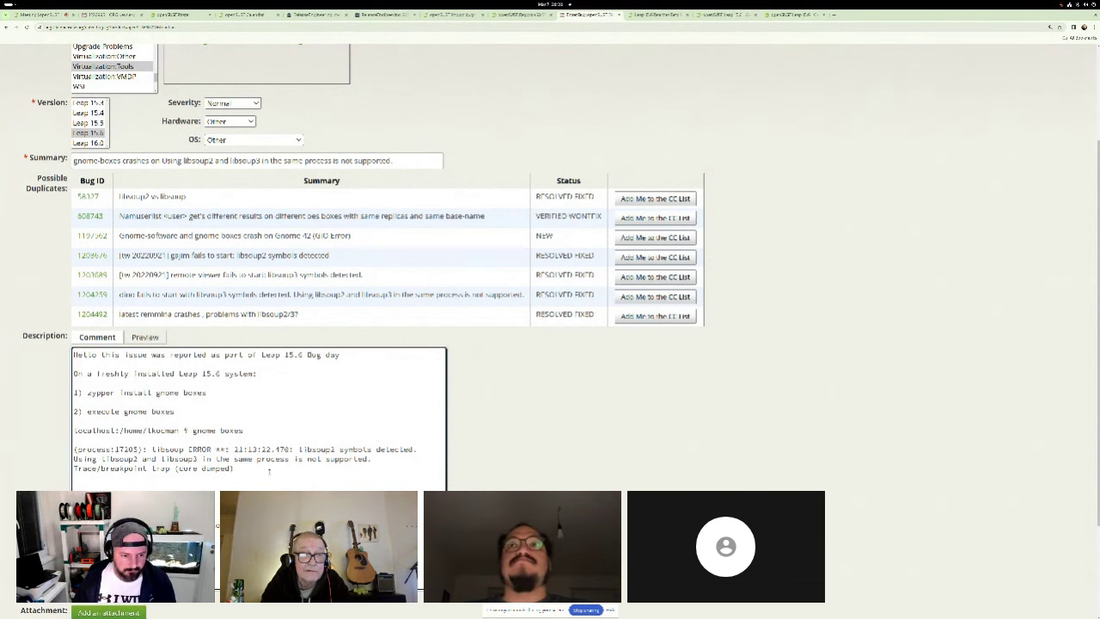
pyautogui.scroll(-1, 343, 258)
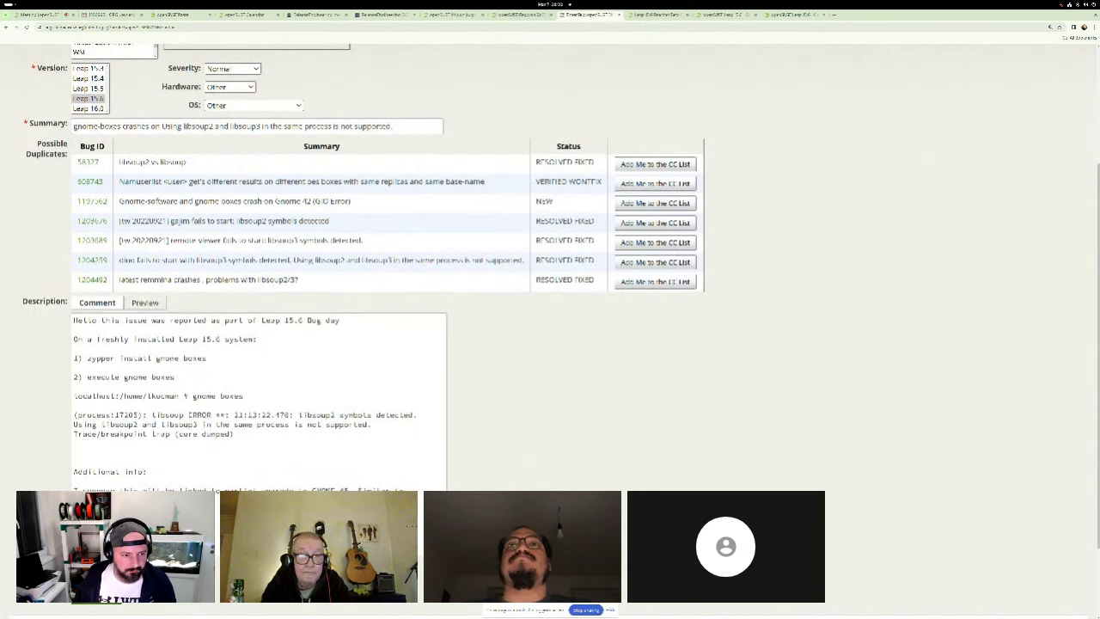
pyautogui.scroll(3, 344, 258)
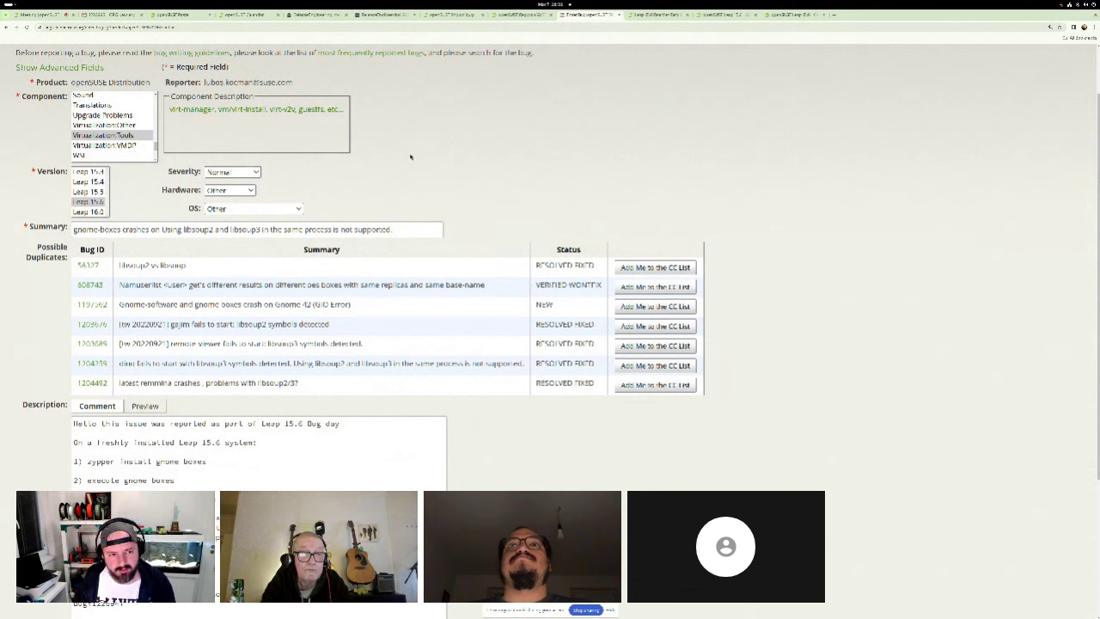
# Step: Keep severity at Normal and submit the gnome-boxes crash report as bug 1221147
pyautogui.click(255, 172)
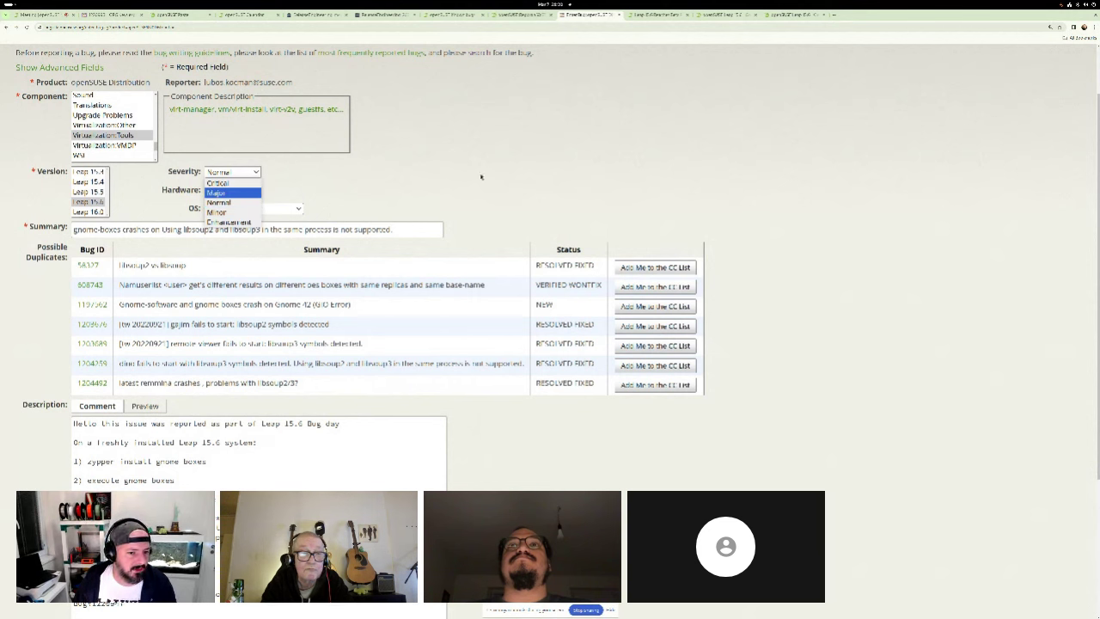
pyautogui.click(232, 202)
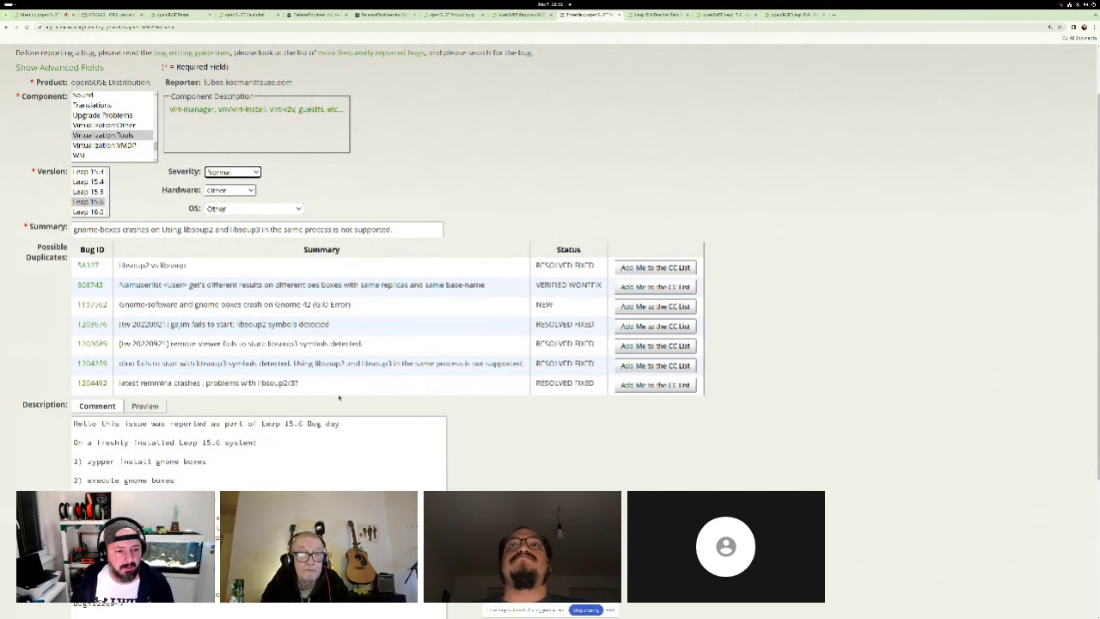
pyautogui.scroll(-4, 339, 397)
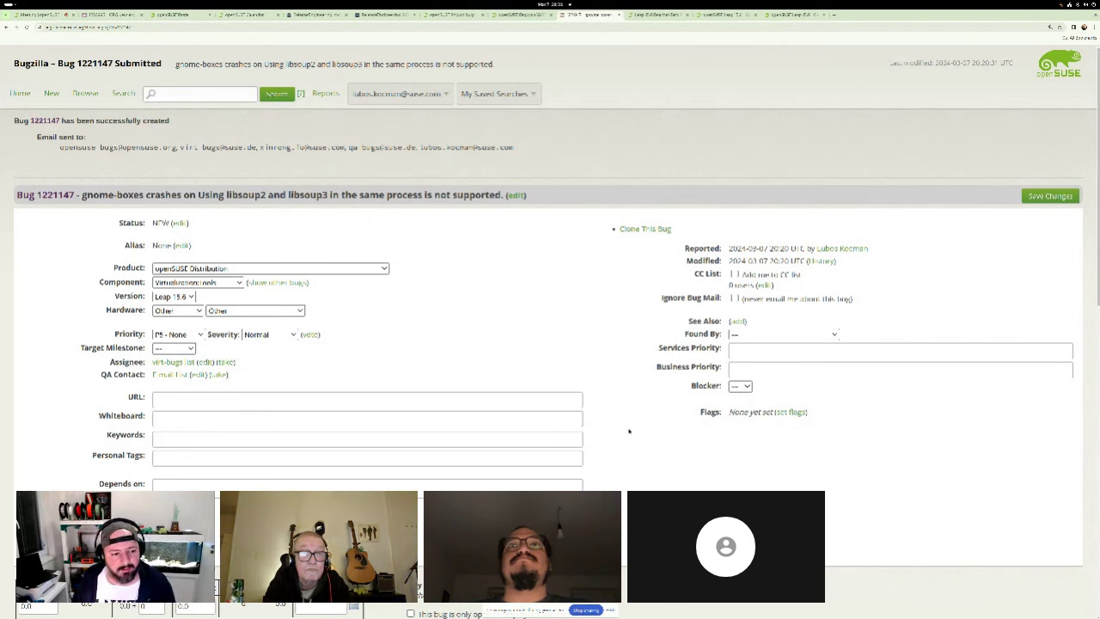
pyautogui.scroll(-2, 550, 343)
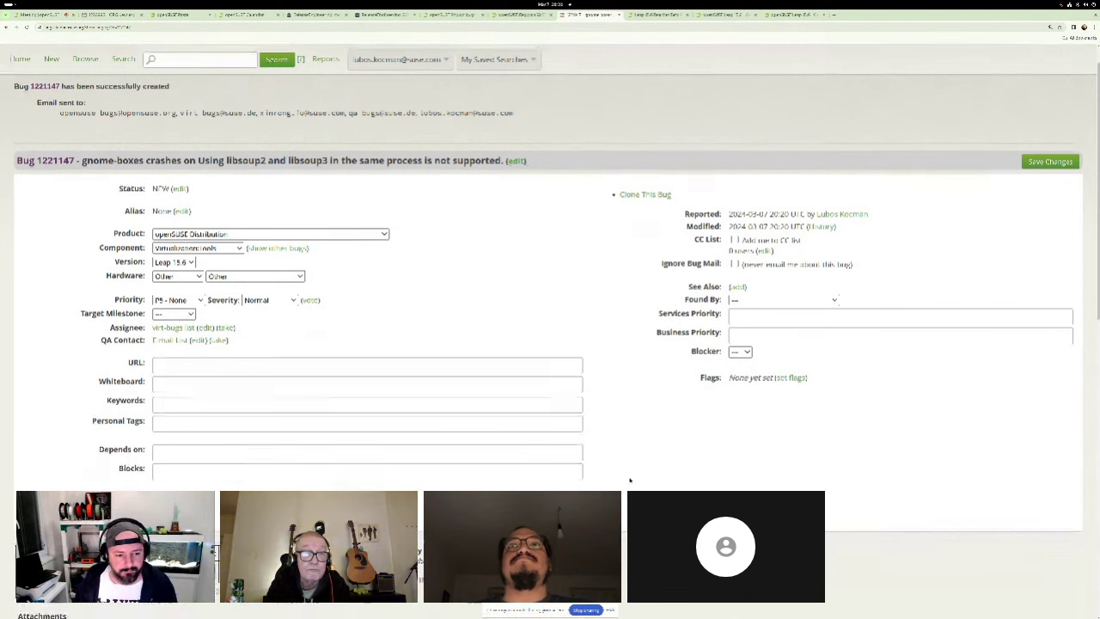
pyautogui.scroll(-3, 954, 459)
pyautogui.scroll(-1, 953, 459)
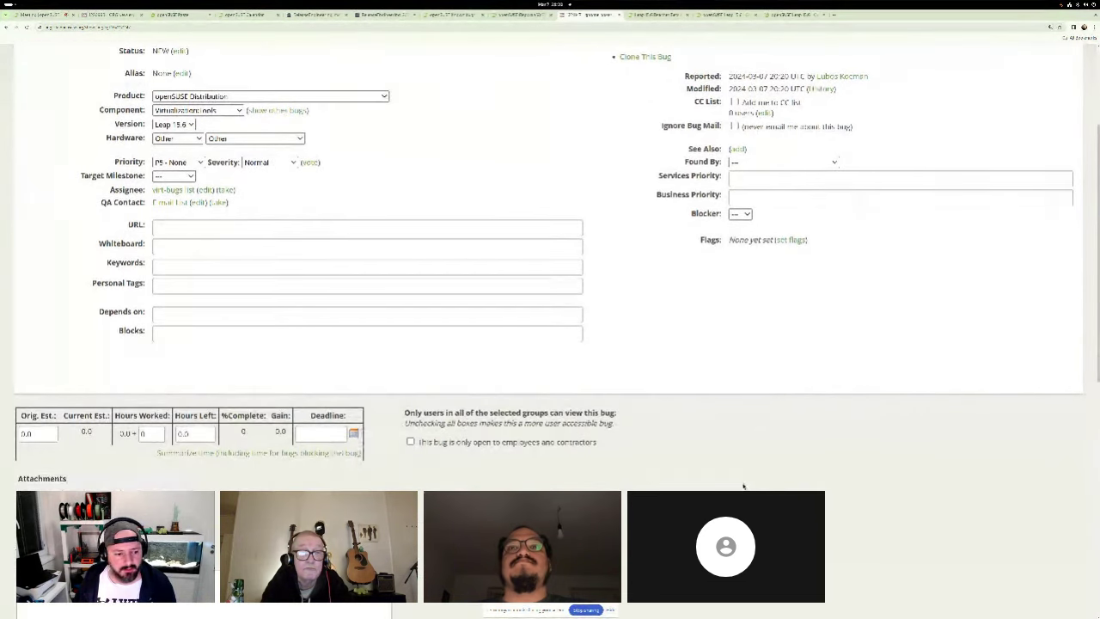
pyautogui.scroll(5, 739, 486)
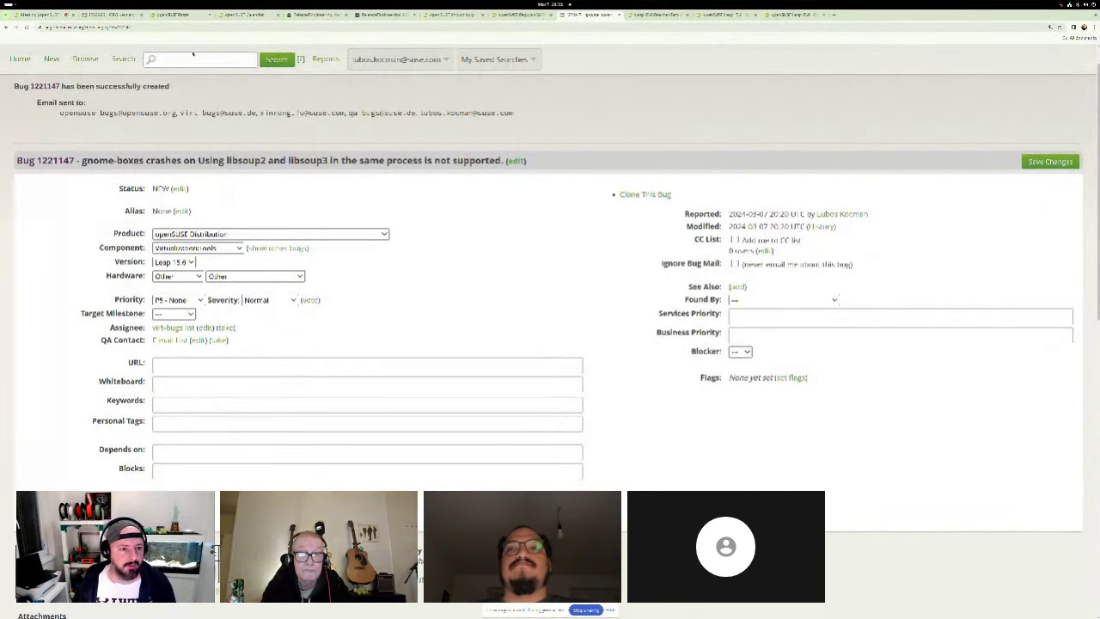
# Step: Copy bug 1221147's URL from the address bar and return to the Known bugs wiki page
pyautogui.hotkey('ctrl', 'l')
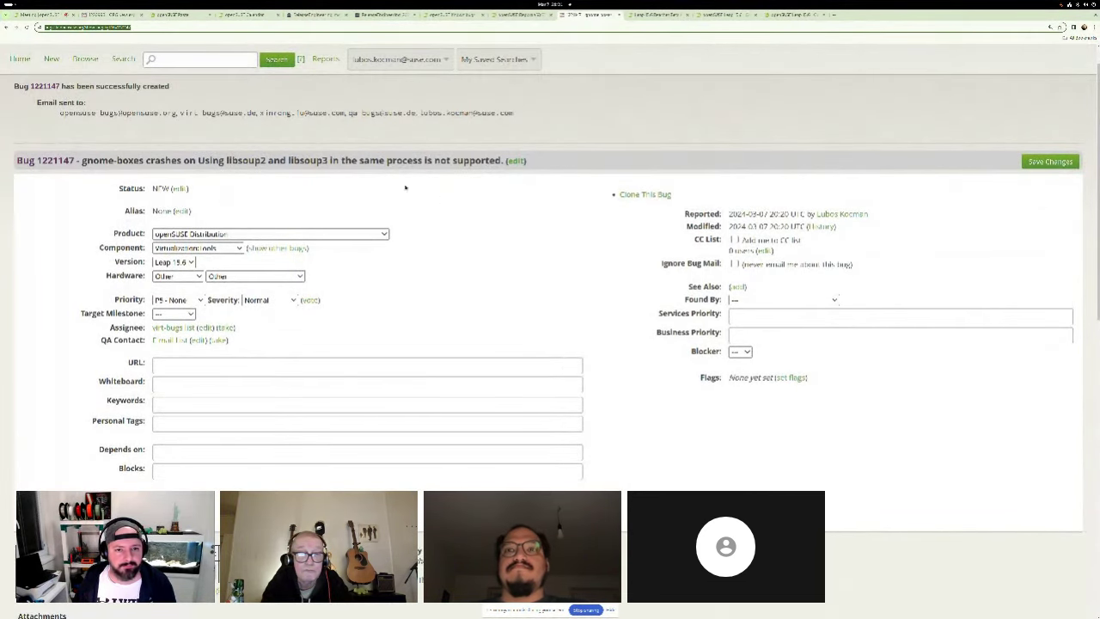
pyautogui.click(451, 15)
pyautogui.scroll(2, 550, 258)
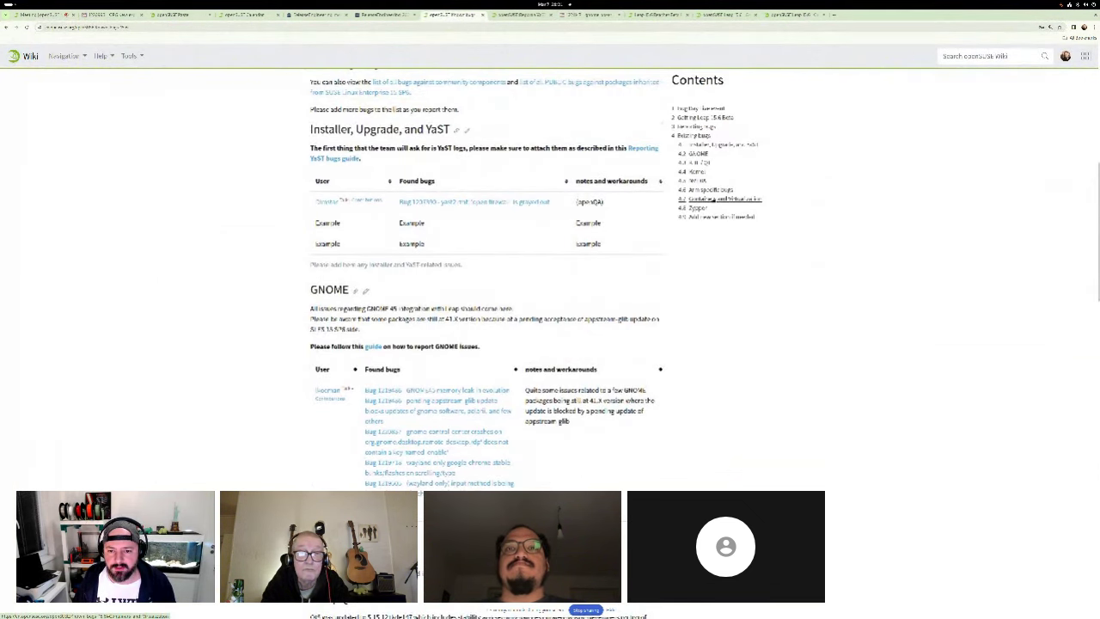
# Step: Jump to Containers and Virtualization from the Contents box and open that section's editor
pyautogui.click(717, 200)
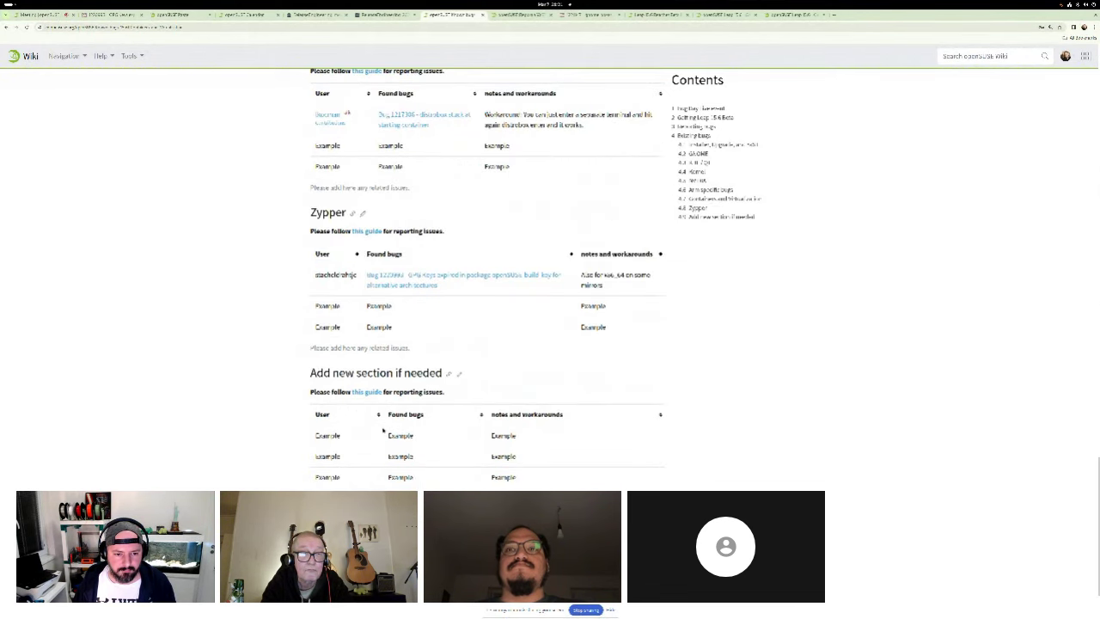
pyautogui.scroll(2, 382, 430)
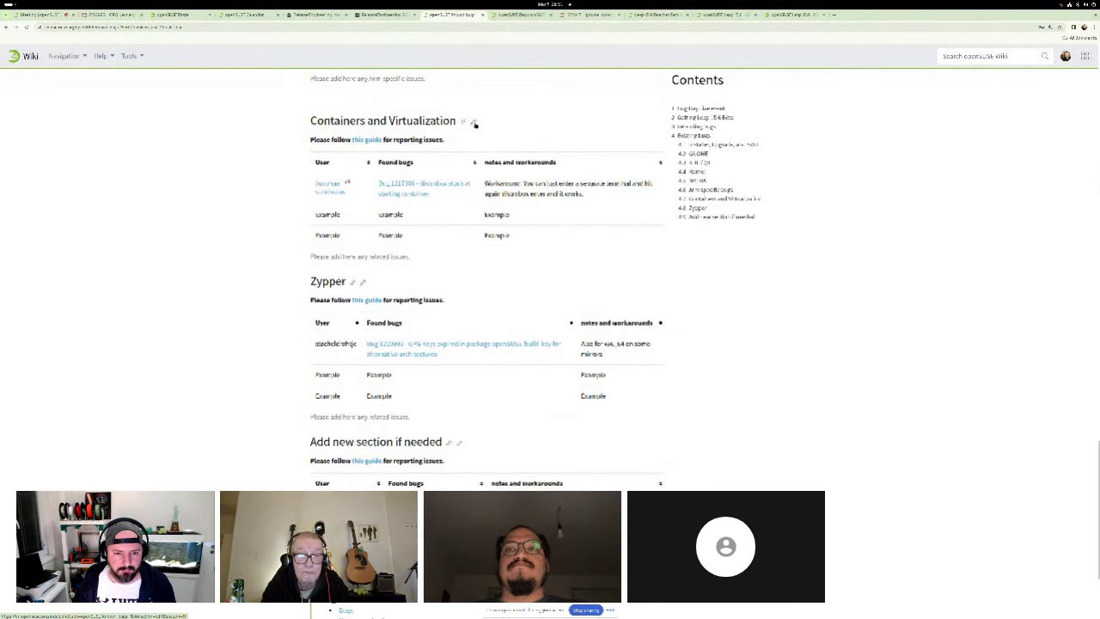
pyautogui.click(475, 123)
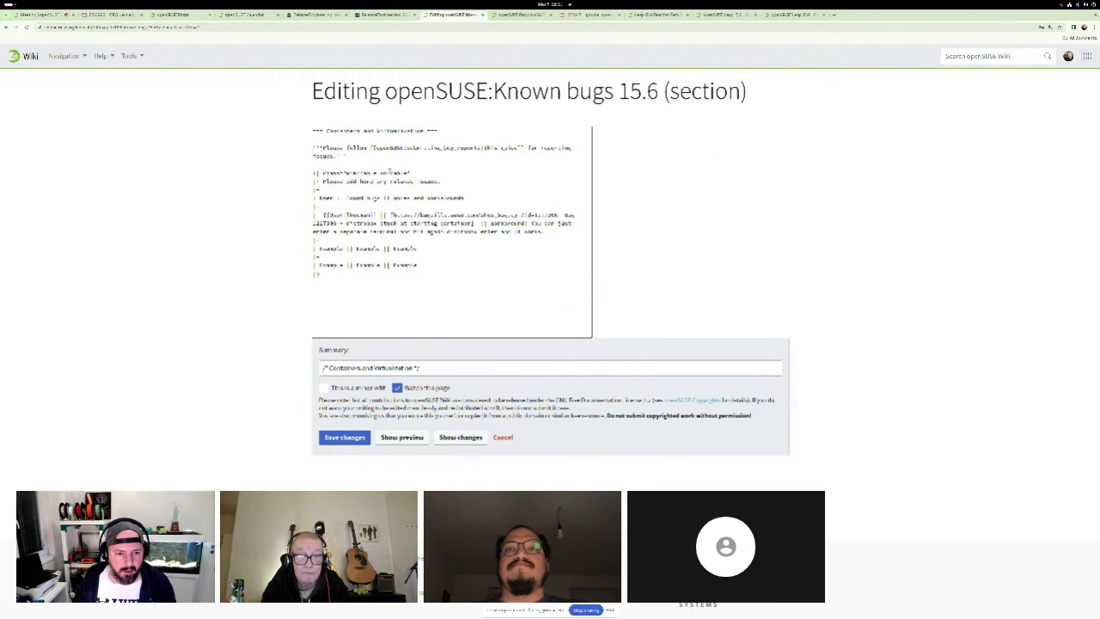
# Step: Add a new line with bug 1221147's link and its title copied from Bugzilla
pyautogui.doubleClick(331, 249)
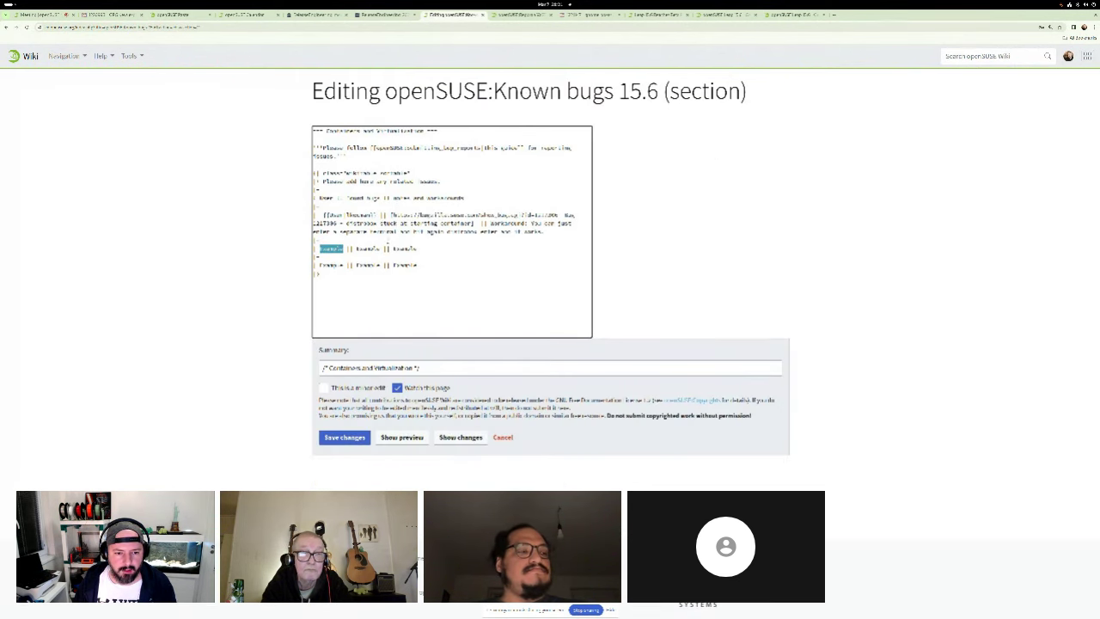
pyautogui.click(582, 218)
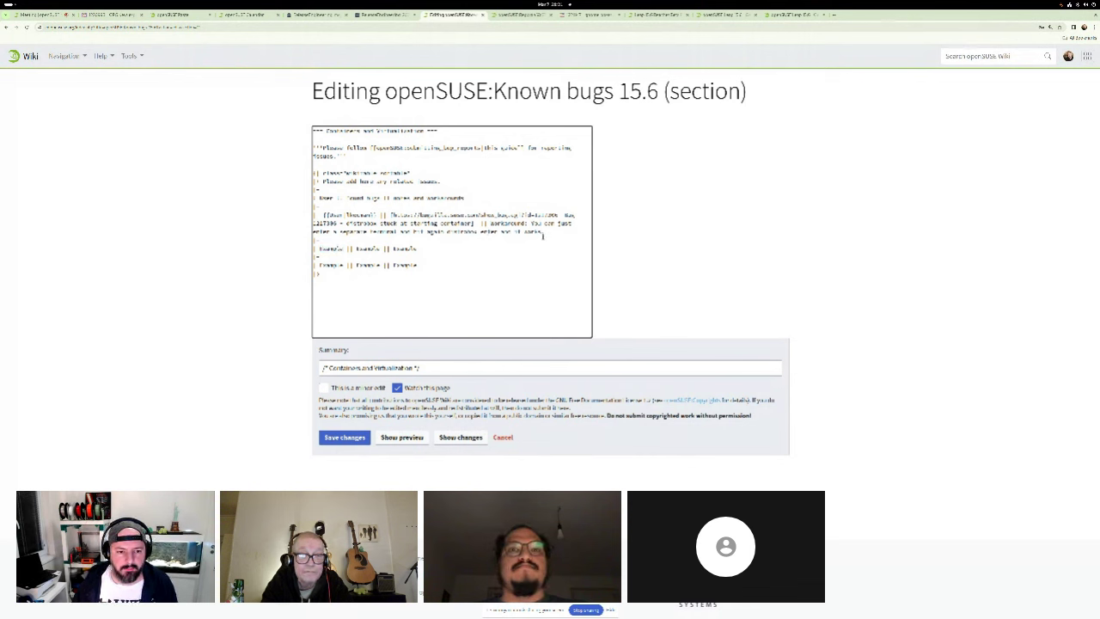
pyautogui.press('Return')
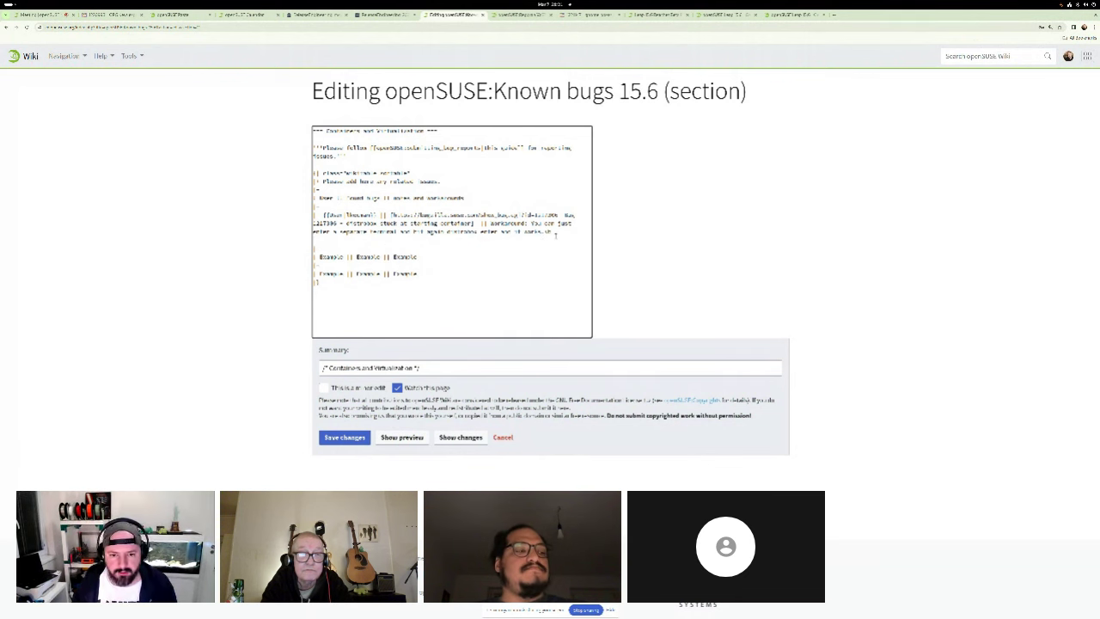
pyautogui.hotkey('ctrl', 'v')
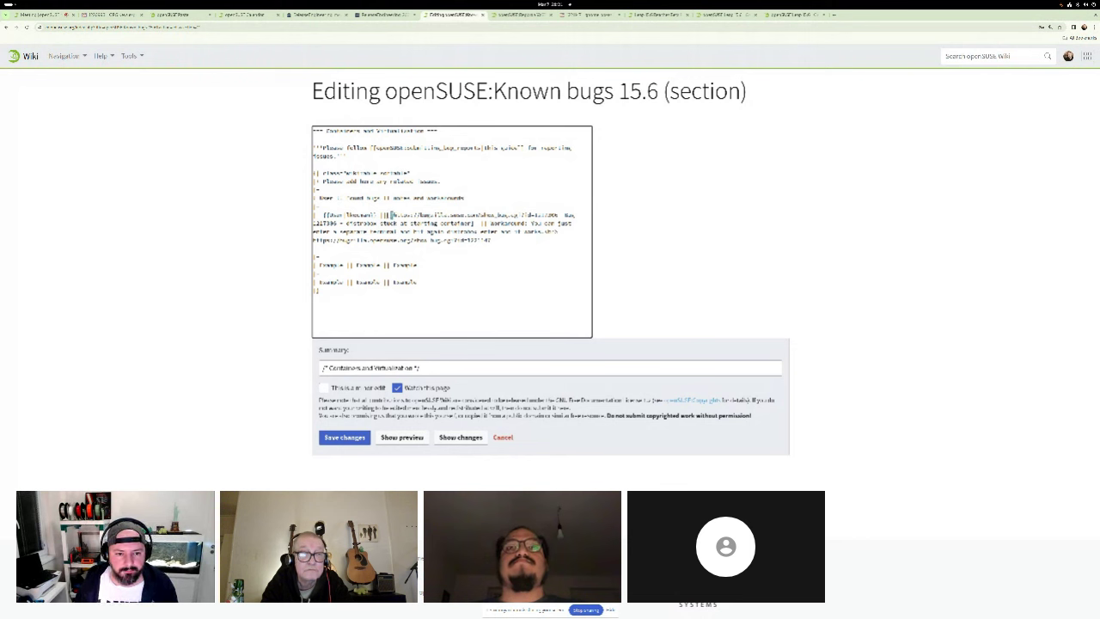
pyautogui.write('[]')
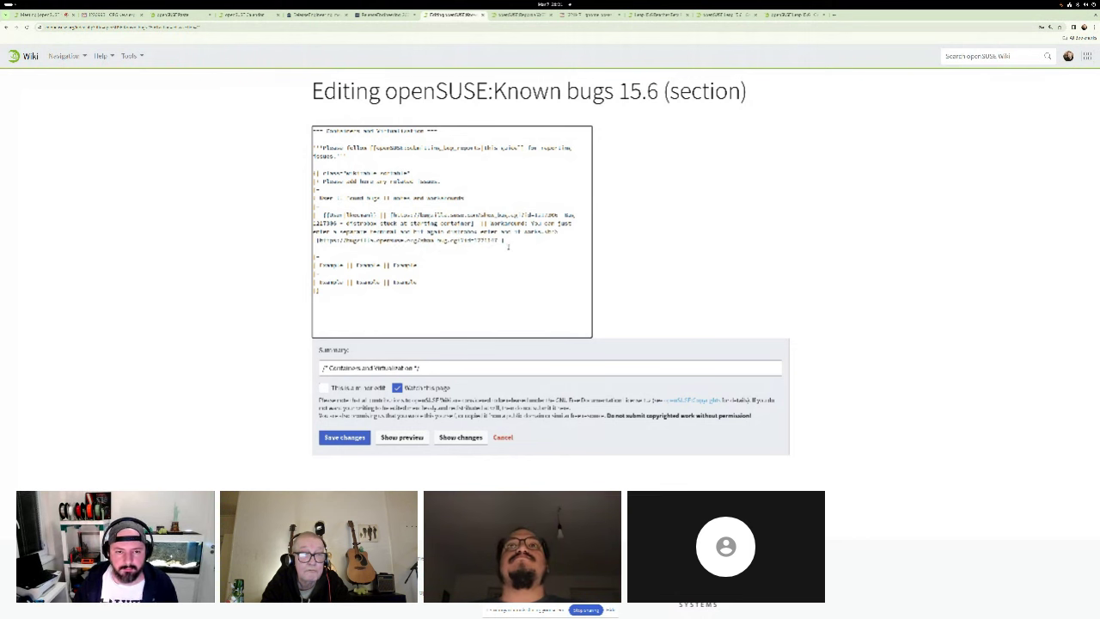
pyautogui.click(610, 16)
pyautogui.moveTo(502, 160); pyautogui.dragTo(0, 160)
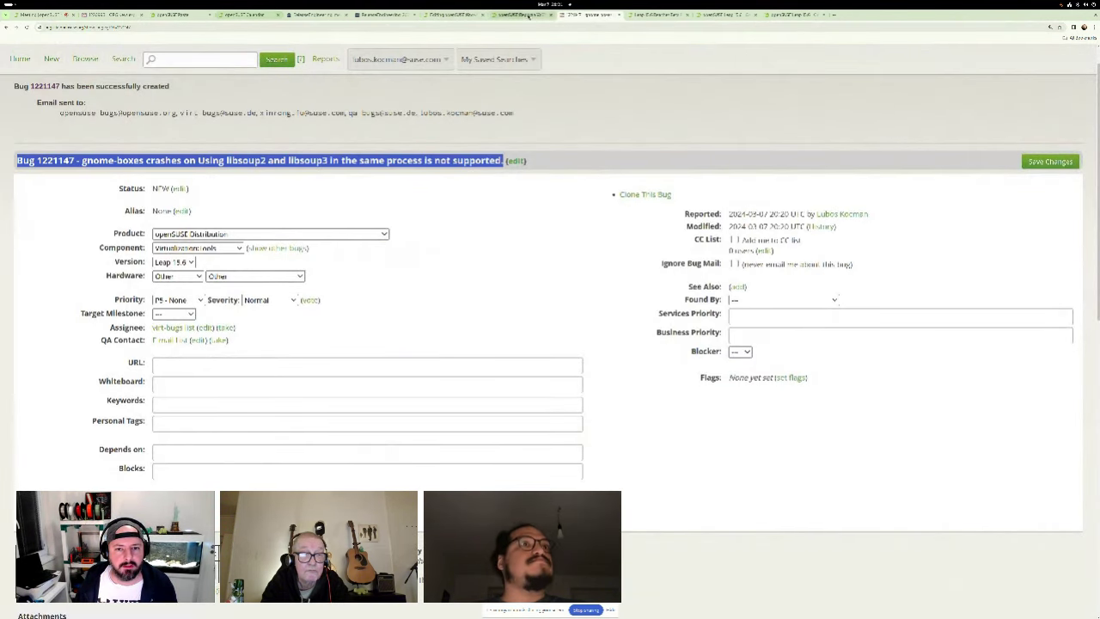
pyautogui.click(447, 15)
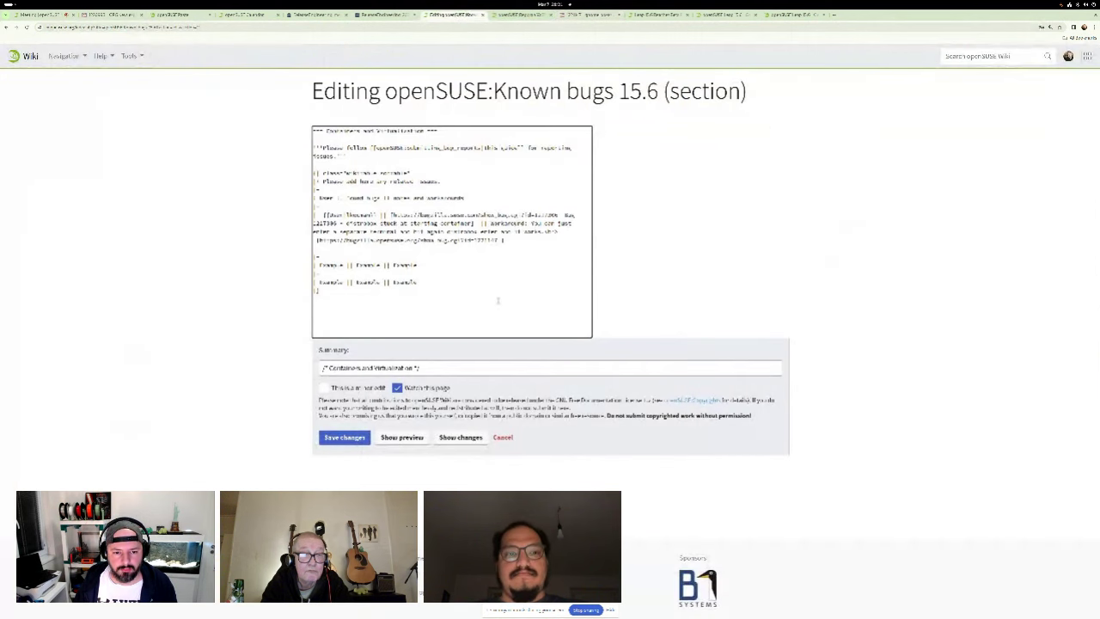
pyautogui.hotkey('ctrl', 'v')
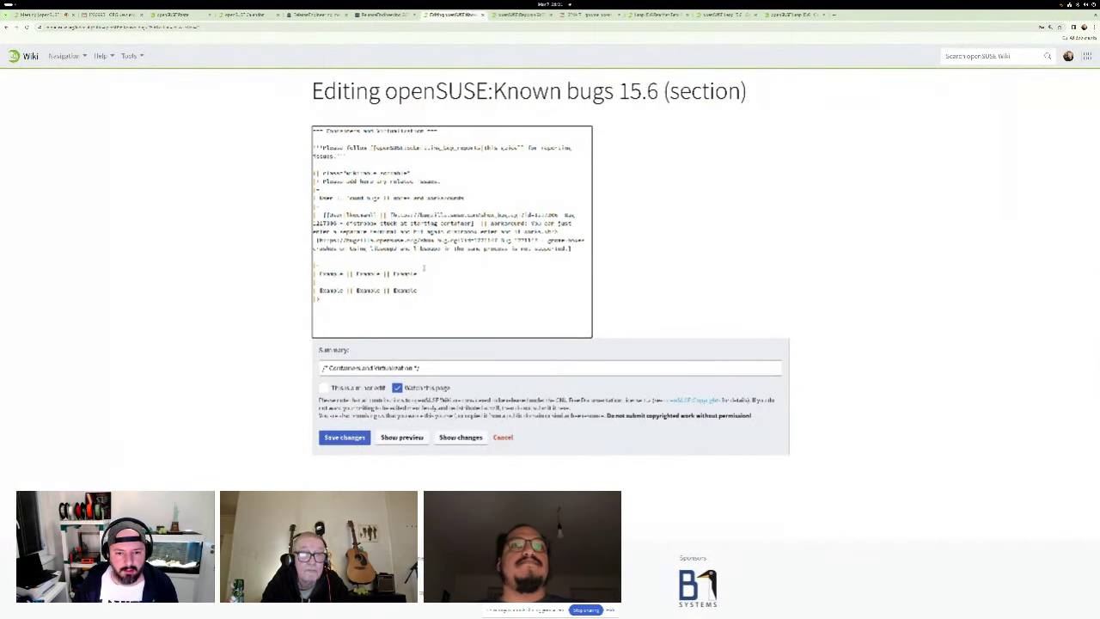
# Step: Tidy up the new bug lines and preview the Containers and Virtualization section
pyautogui.press('BackSpace')
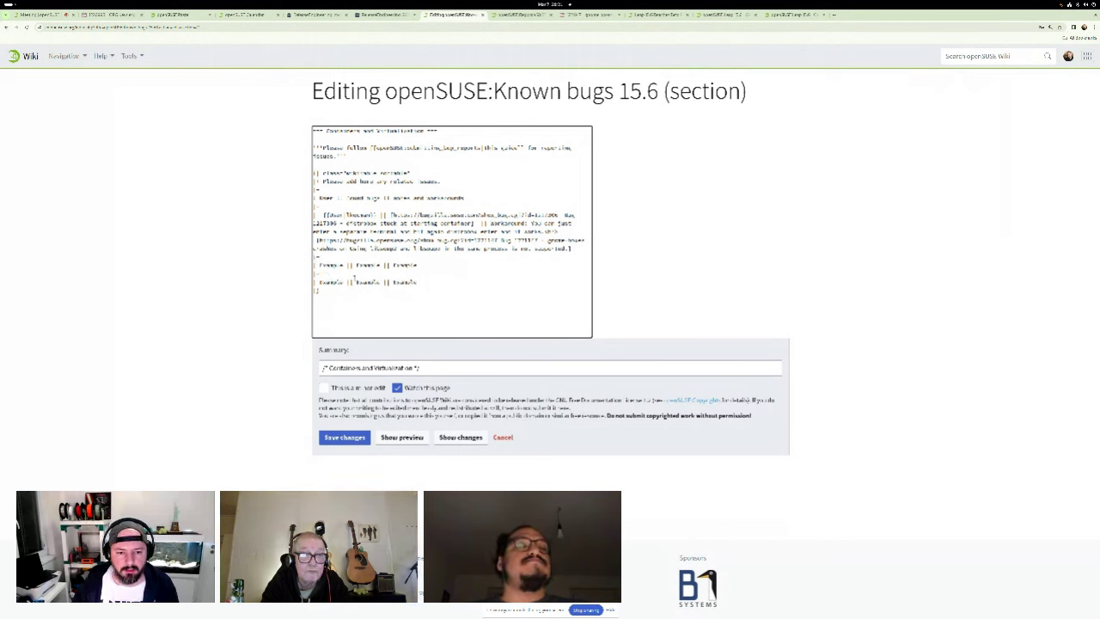
pyautogui.moveTo(572, 249); pyautogui.dragTo(312, 240)
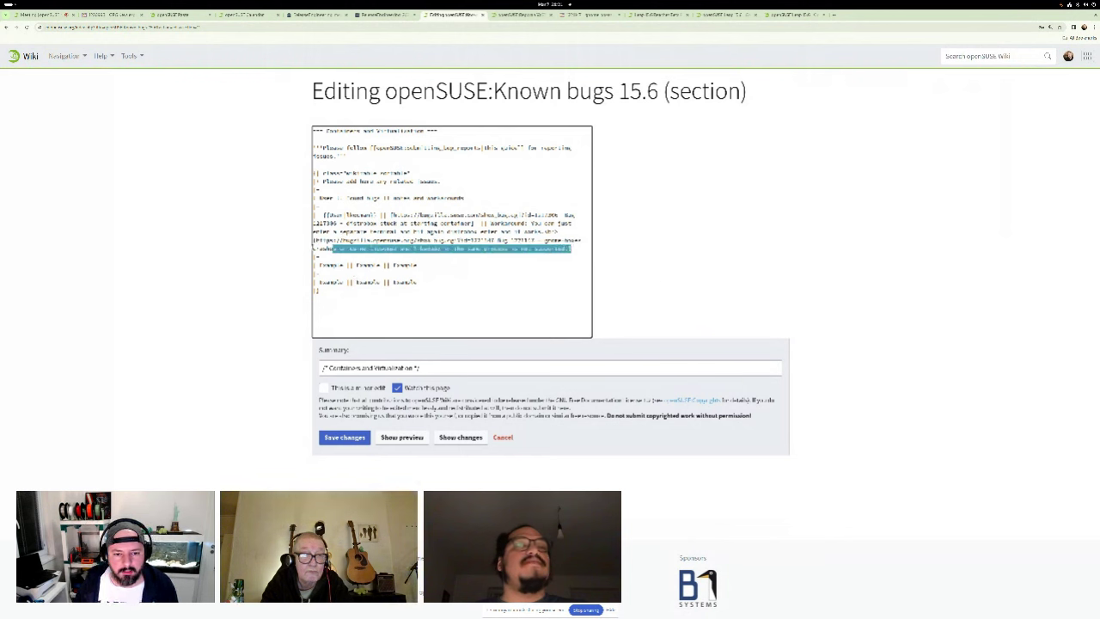
pyautogui.press('BackSpace')
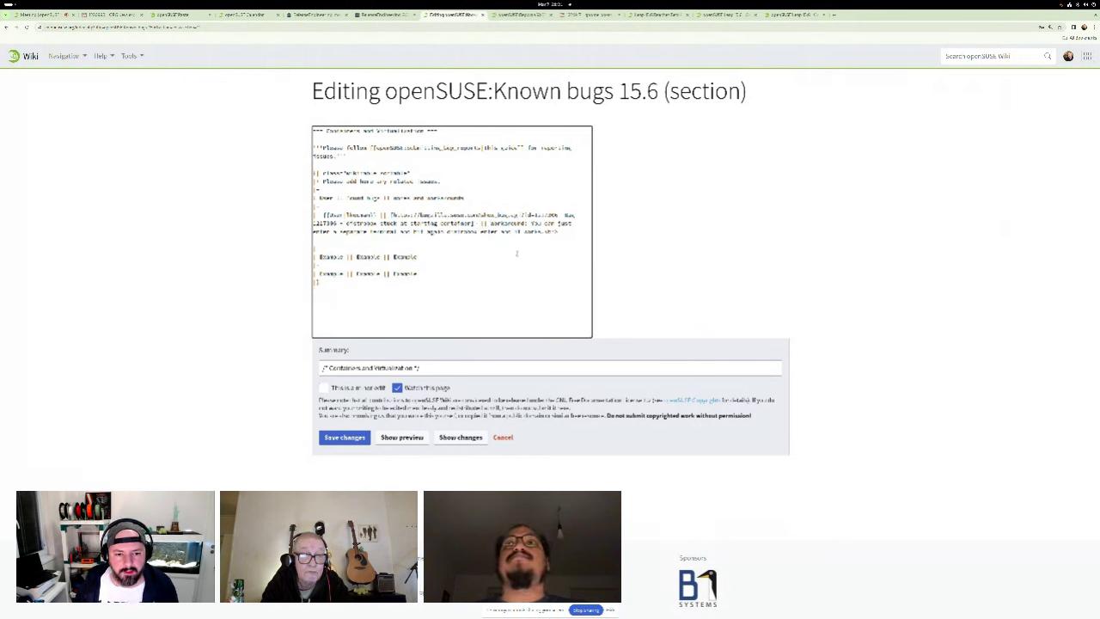
pyautogui.write('<br>')
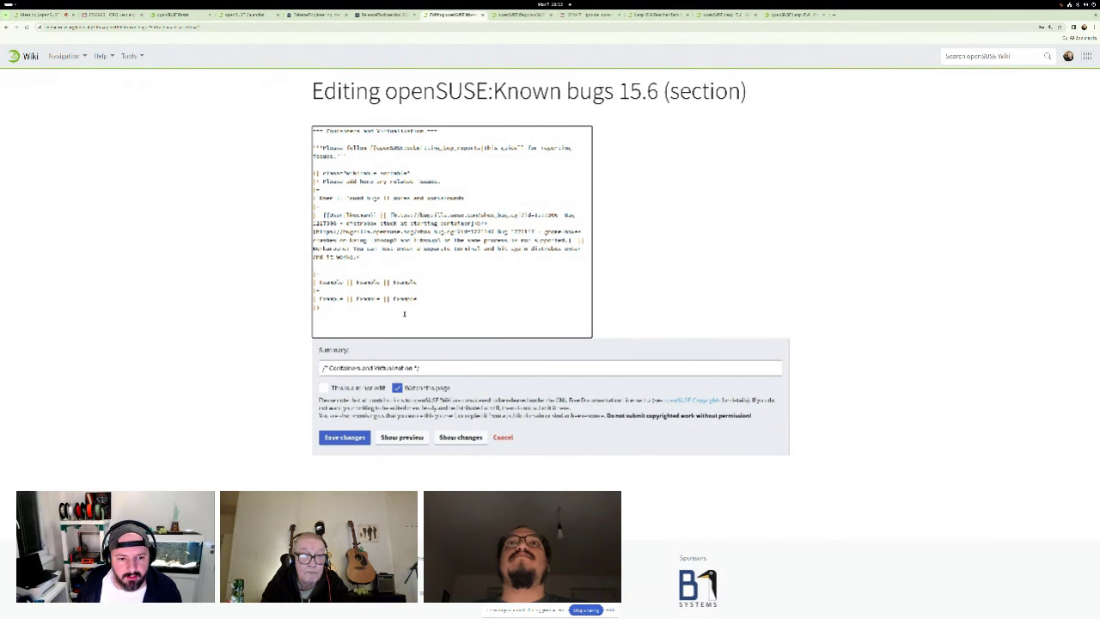
pyautogui.click(402, 437)
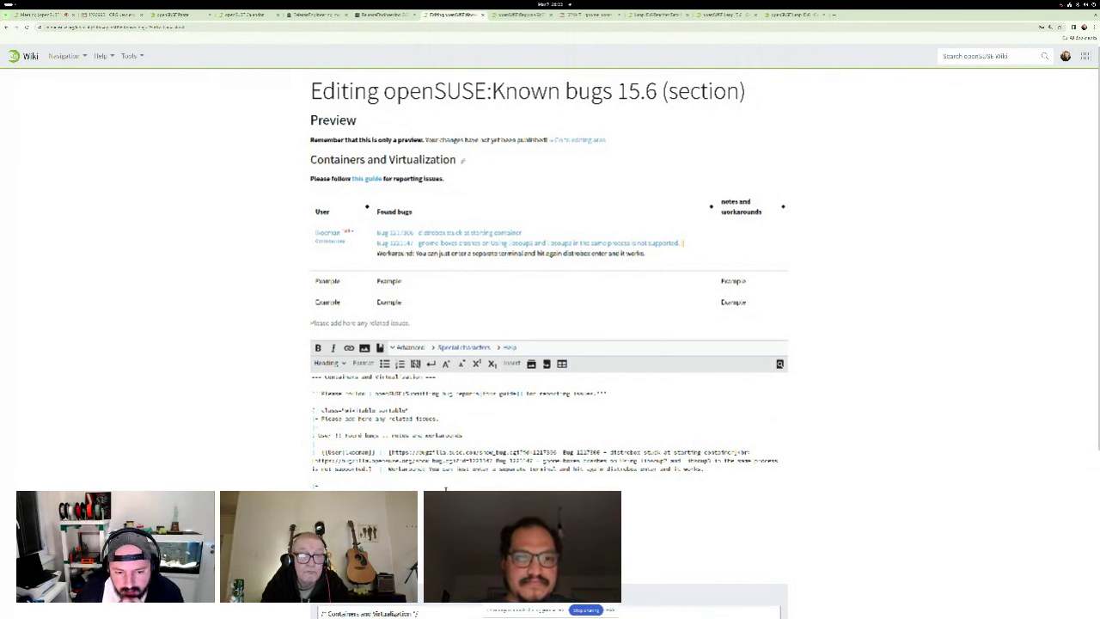
# Step: Delete the stray character near 'supported' in the new bug entry
pyautogui.press('BackSpace')
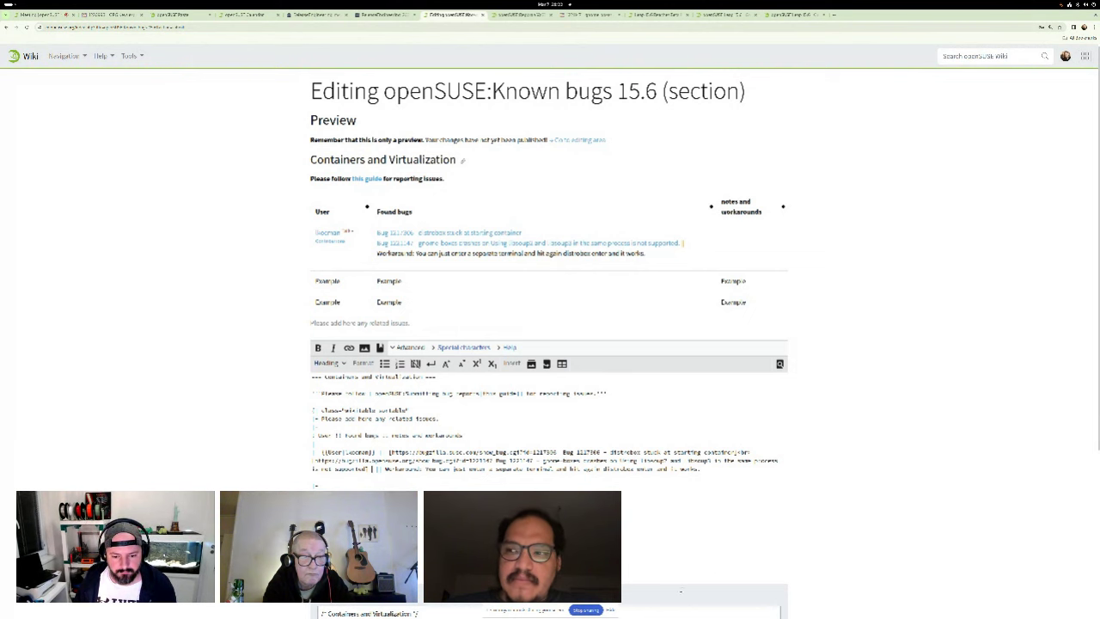
pyautogui.scroll(-3, 664, 603)
pyautogui.scroll(-2, 663, 603)
pyautogui.scroll(3, 663, 603)
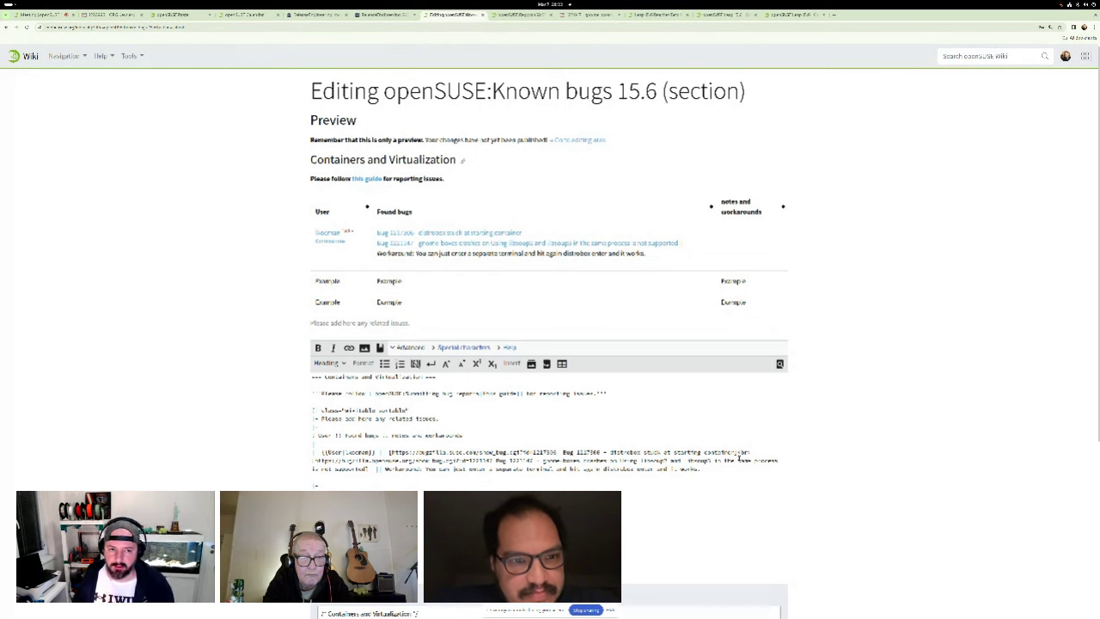
# Step: Open openQA's Leap 15 Last Builds page in a new tab, copy its URL, and switch to StreamYard
pyautogui.hotkey('ctrl', 't')
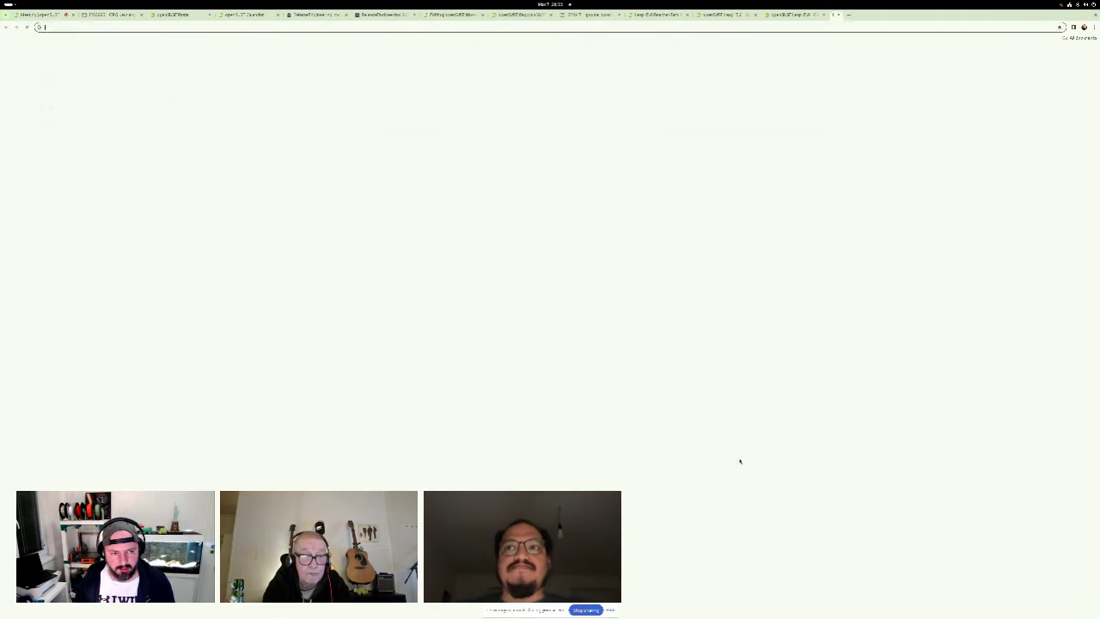
pyautogui.write('gnomeope')
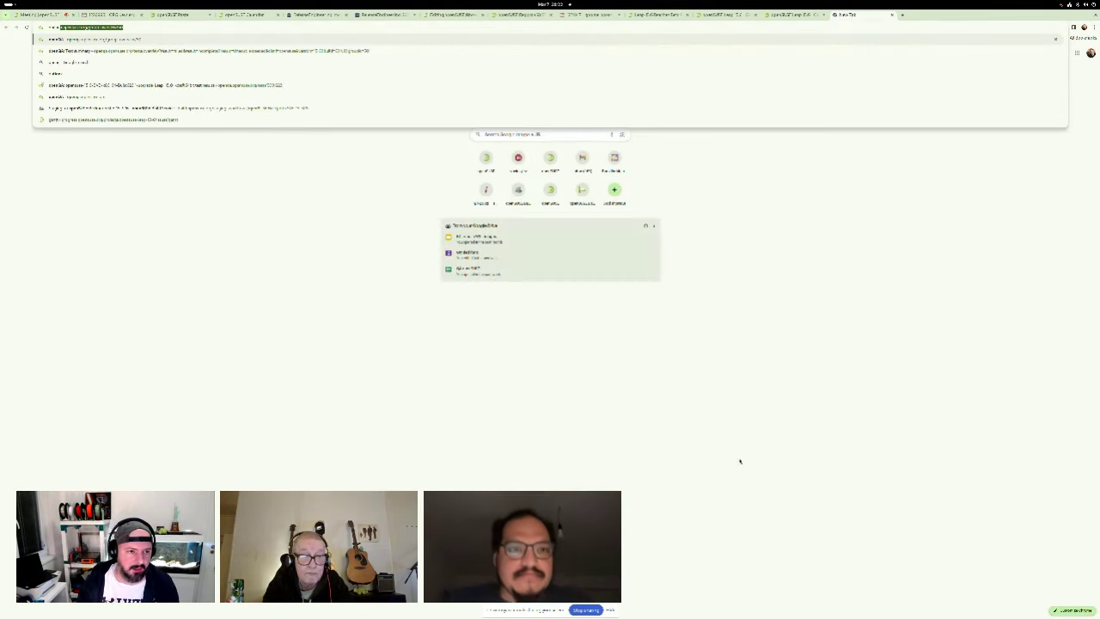
pyautogui.press('Return')
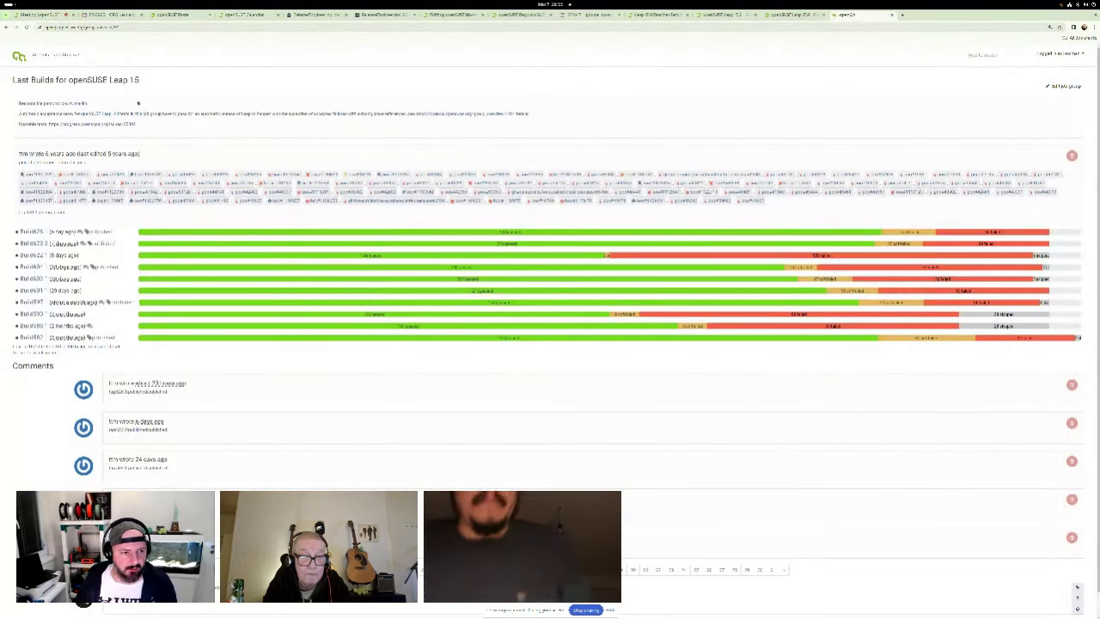
pyautogui.hotkey('ctrl', 'l')
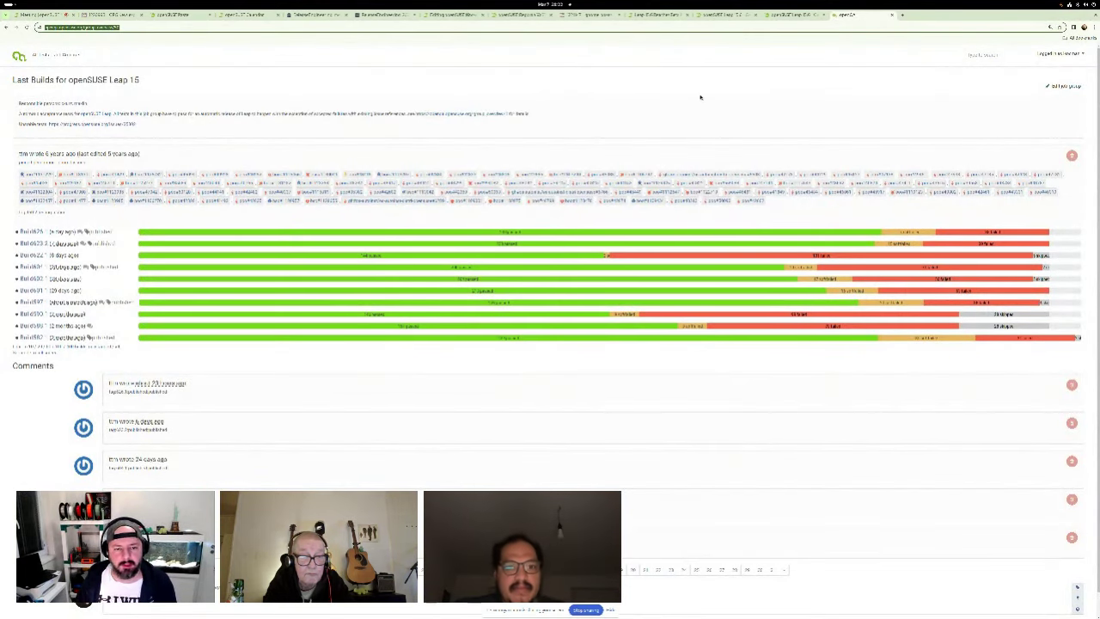
pyautogui.hotkey('alt', 'Tab')
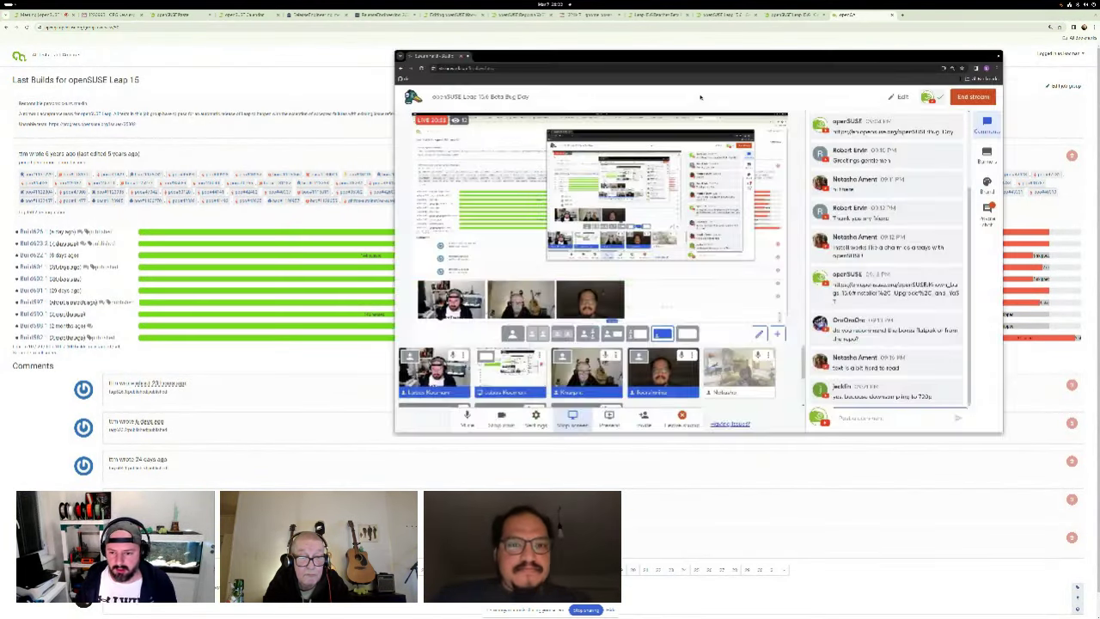
# Step: Post the openQA link in the stream chat, then launch Boxes from the Activities search
pyautogui.click(894, 418)
pyautogui.hotkey('ctrl', 'v')
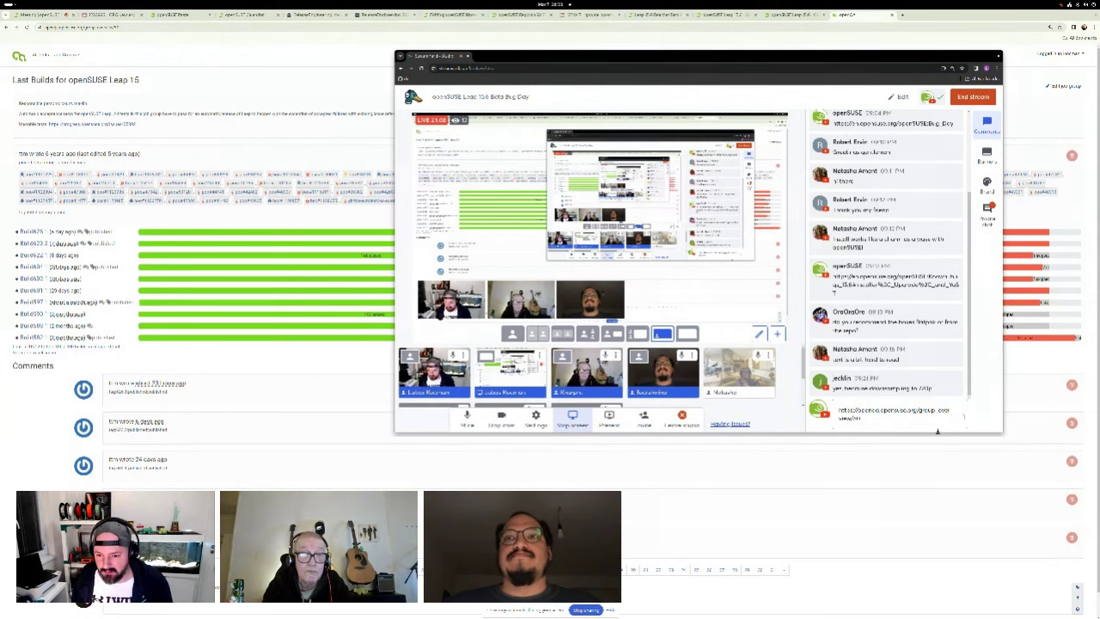
pyautogui.press('Return')
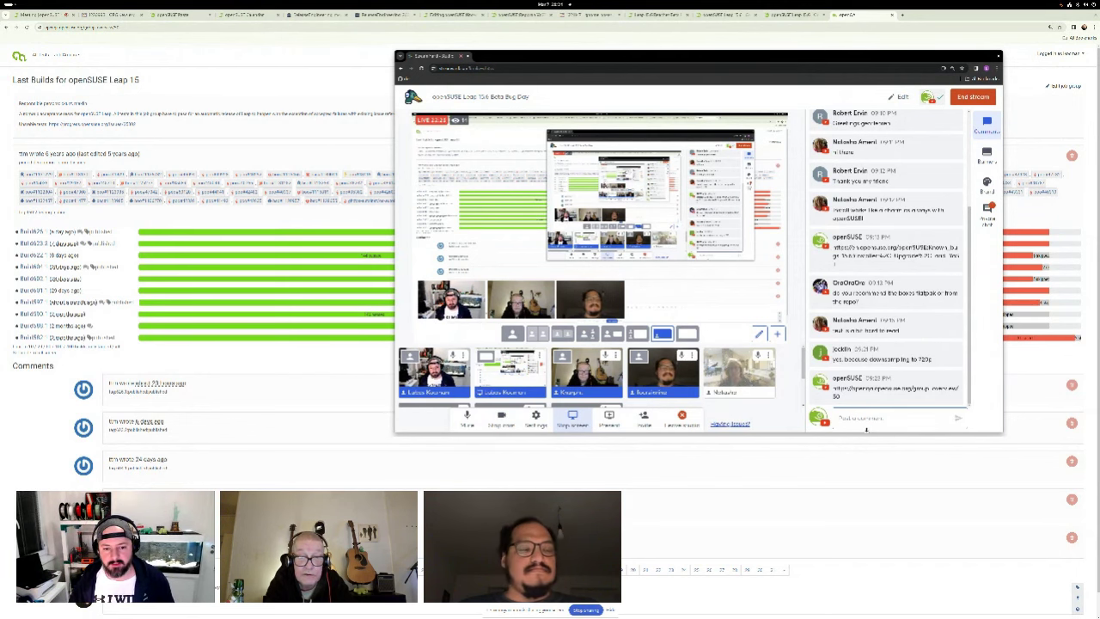
pyautogui.press('super')
pyautogui.write('screens')
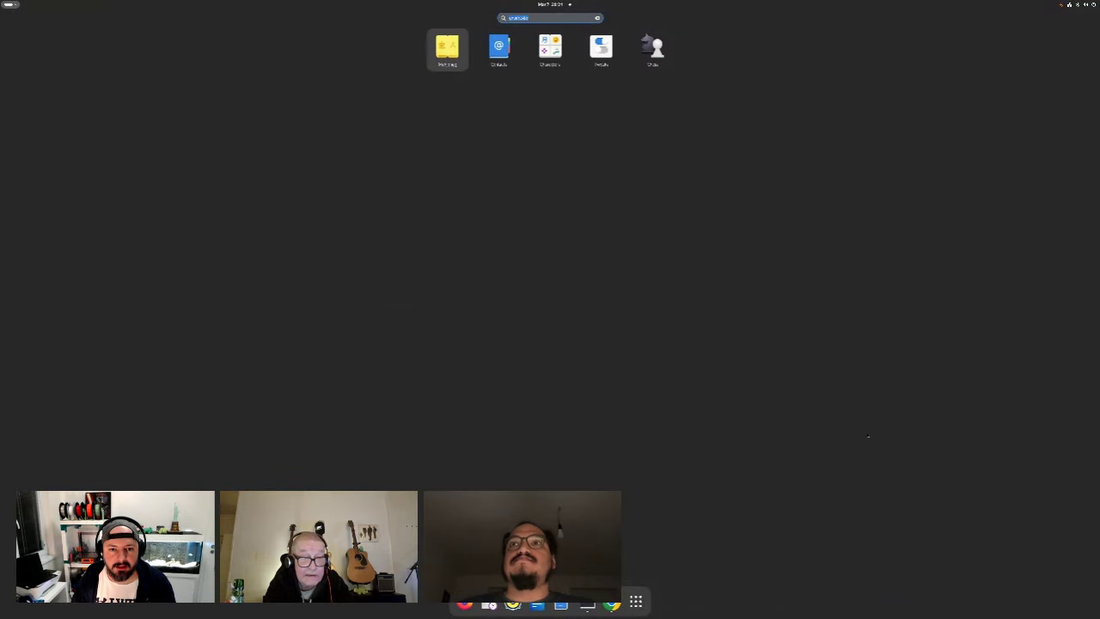
pyautogui.write('shot')
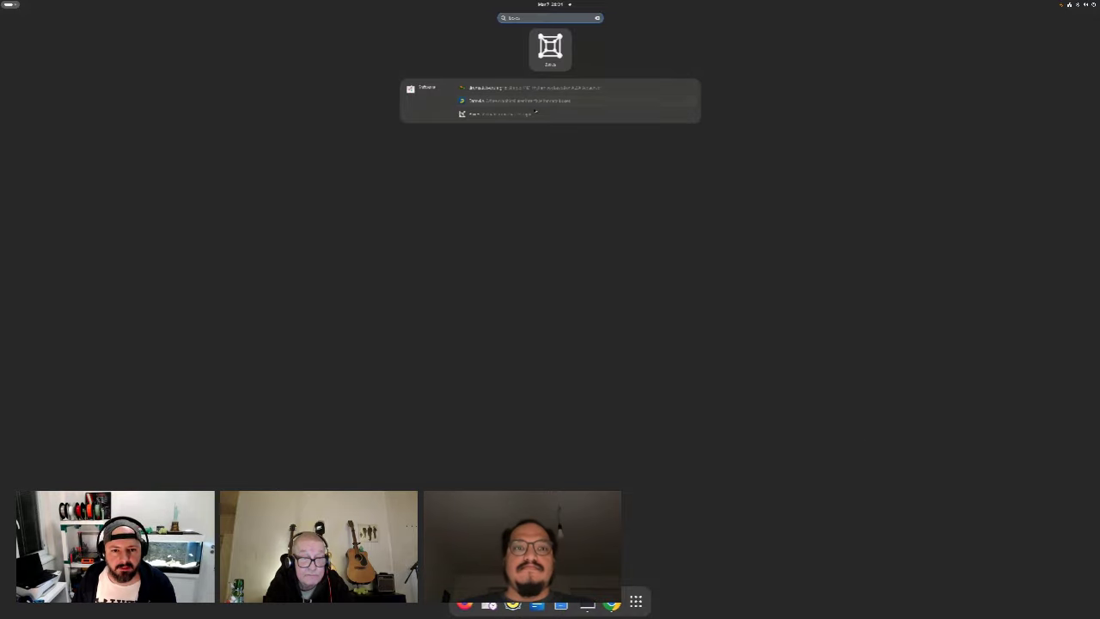
pyautogui.press('Return')
# Step: Launch GNOME Software, dismiss its welcome message and move the window over the builds page
pyautogui.press('super')
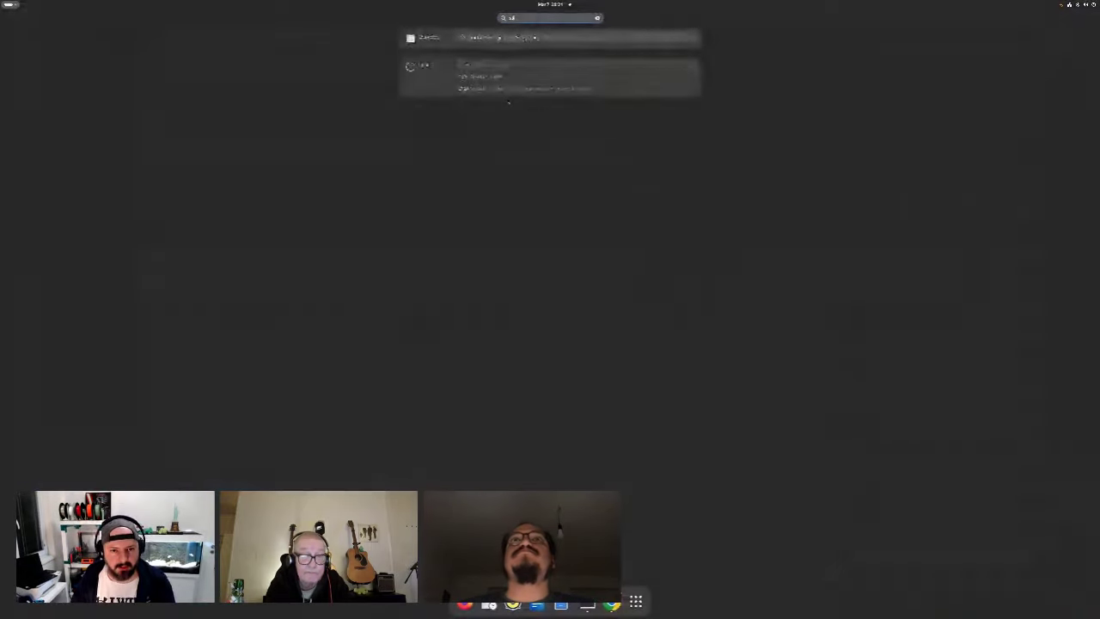
pyautogui.write('screen')
pyautogui.press('Return')
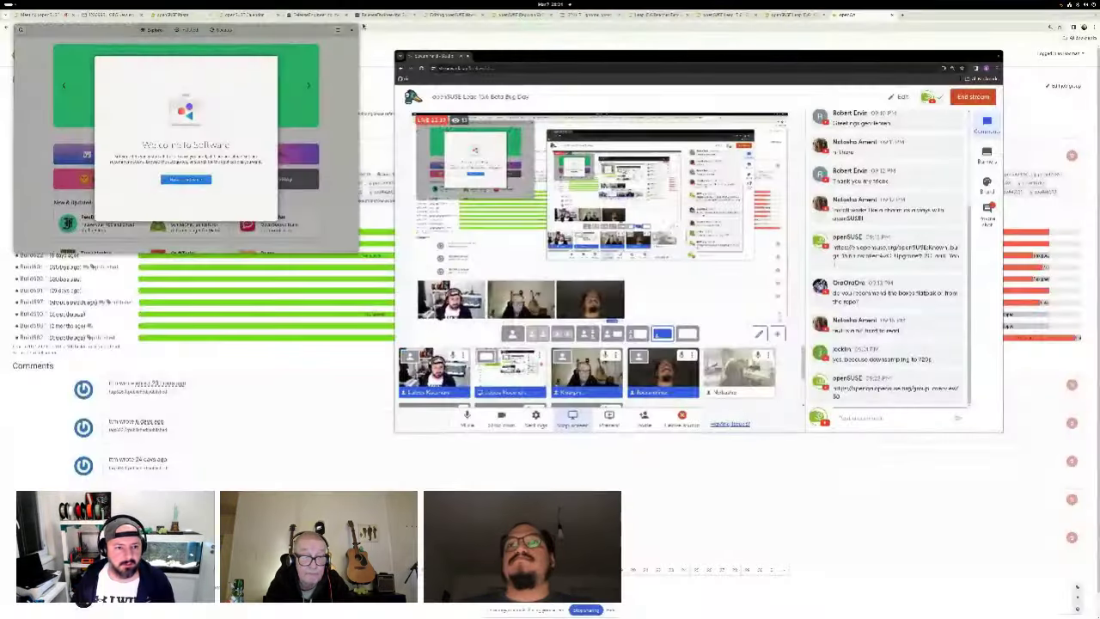
pyautogui.press('Return')
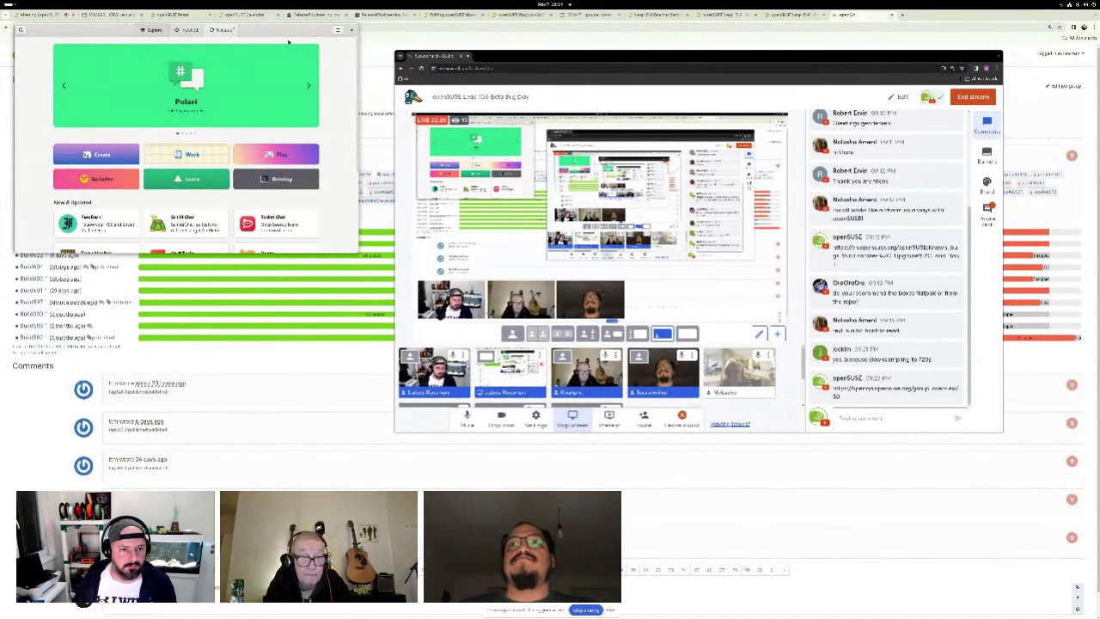
pyautogui.moveTo(219, 30); pyautogui.dragTo(412, 191)
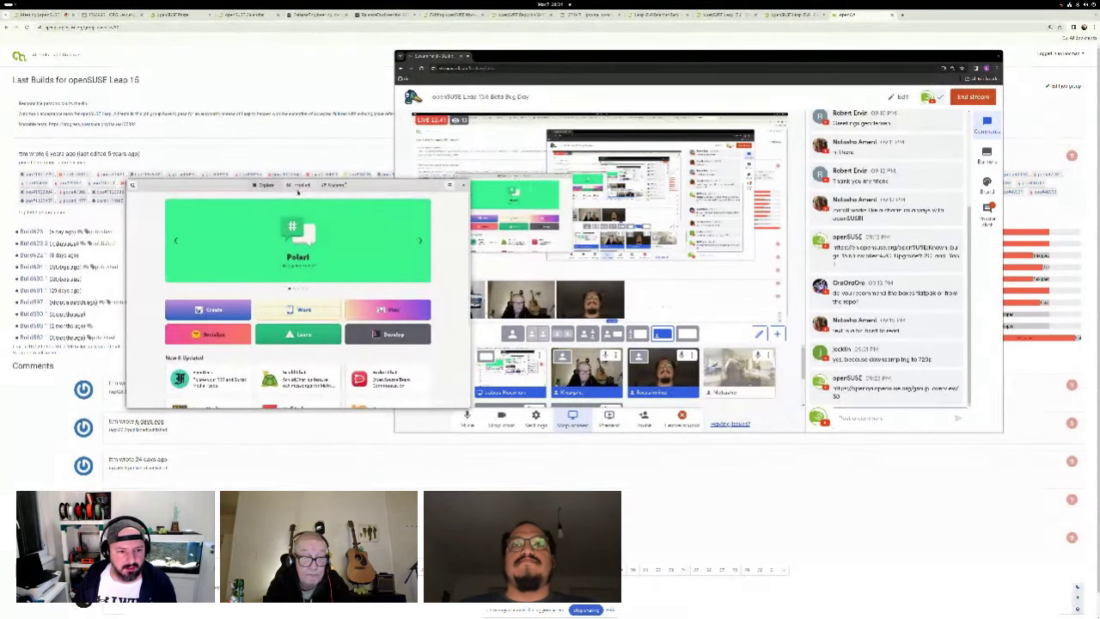
# Step: Find Boxes in Software, view its details and package sources, then return to the browser
pyautogui.click(134, 187)
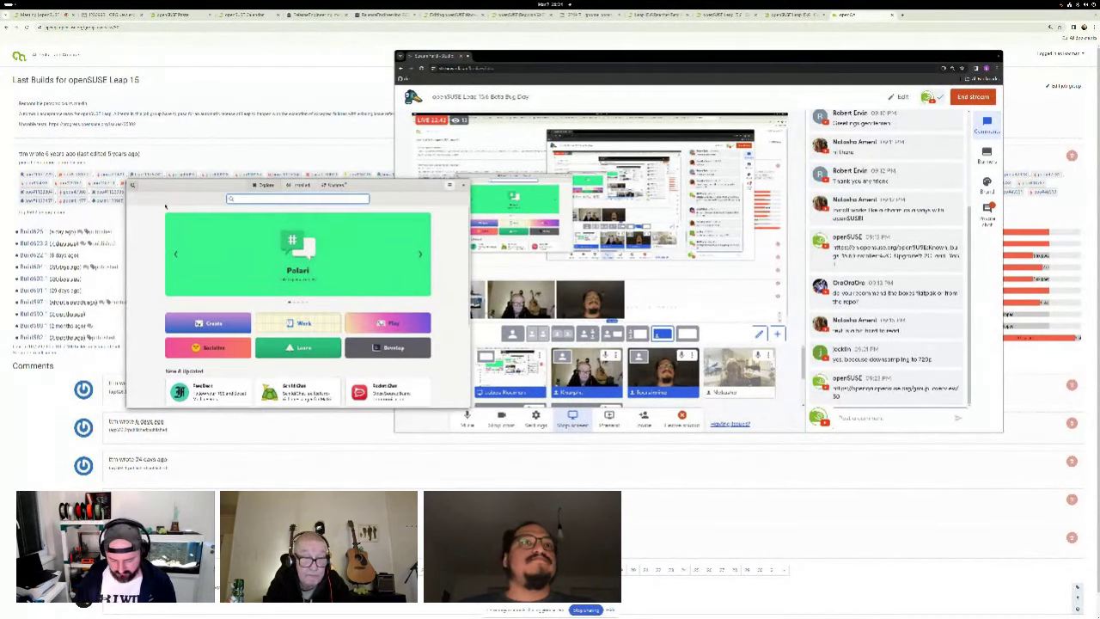
pyautogui.write('tweak')
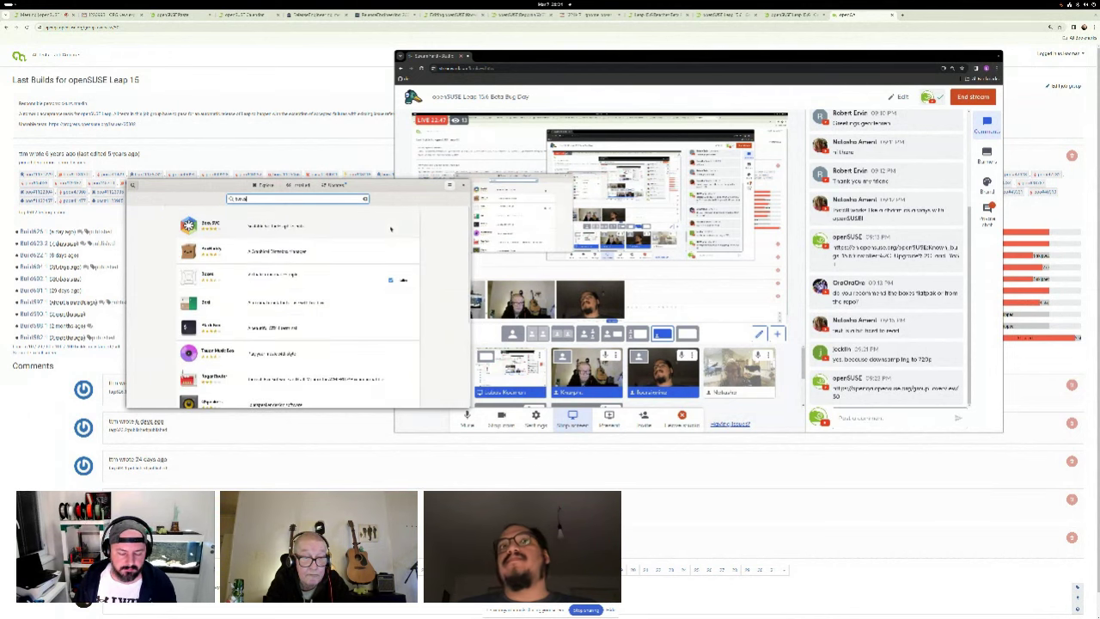
pyautogui.click(302, 273)
pyautogui.click(427, 185)
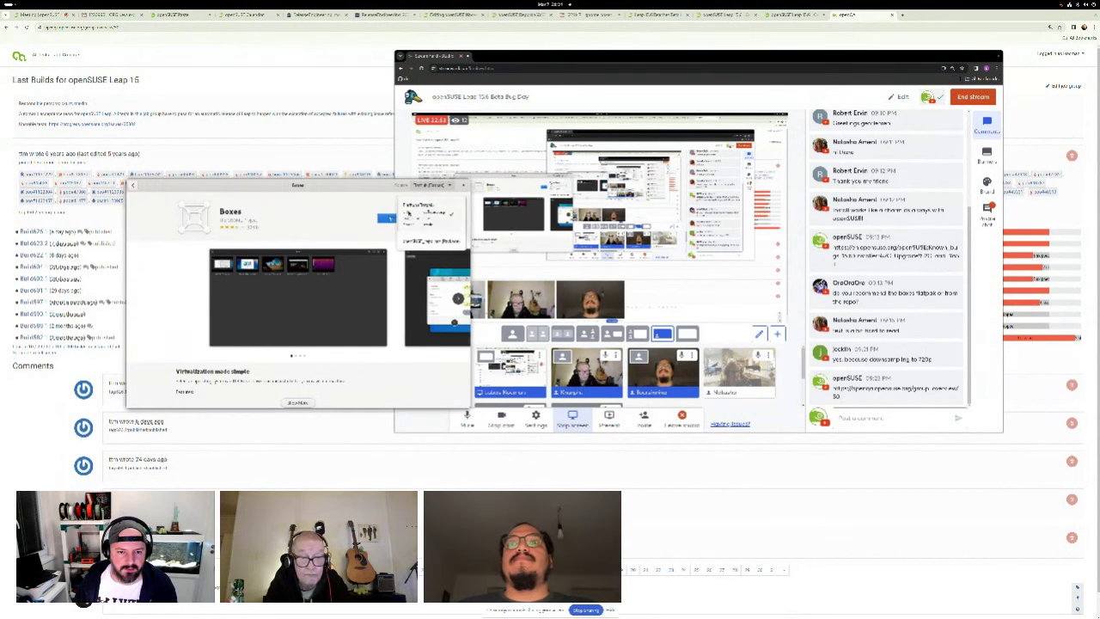
pyautogui.click(430, 225)
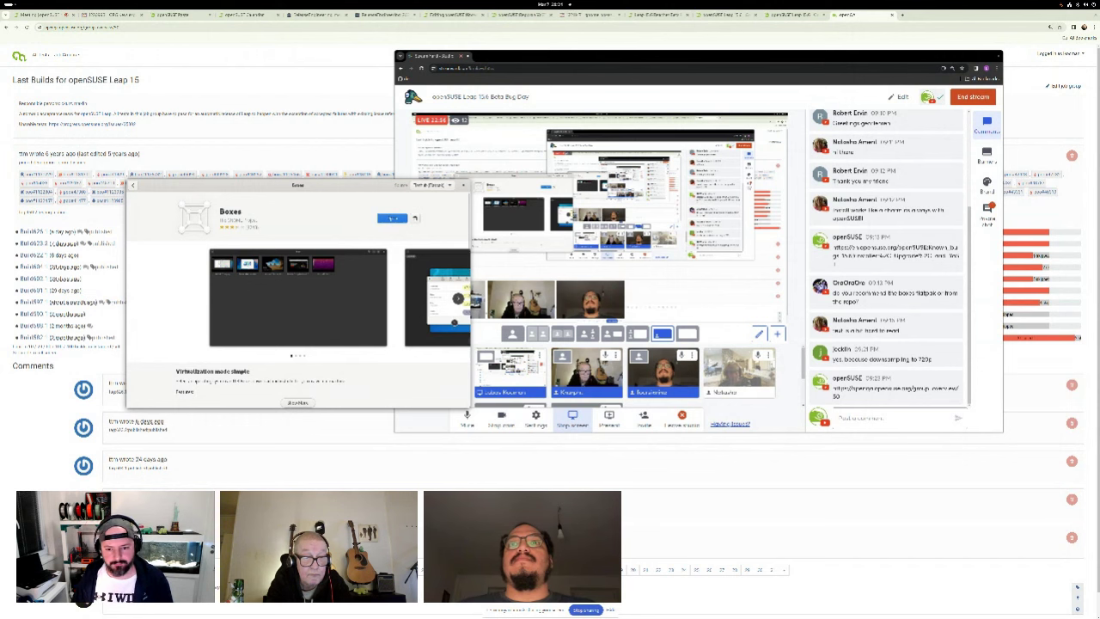
pyautogui.press('Escape')
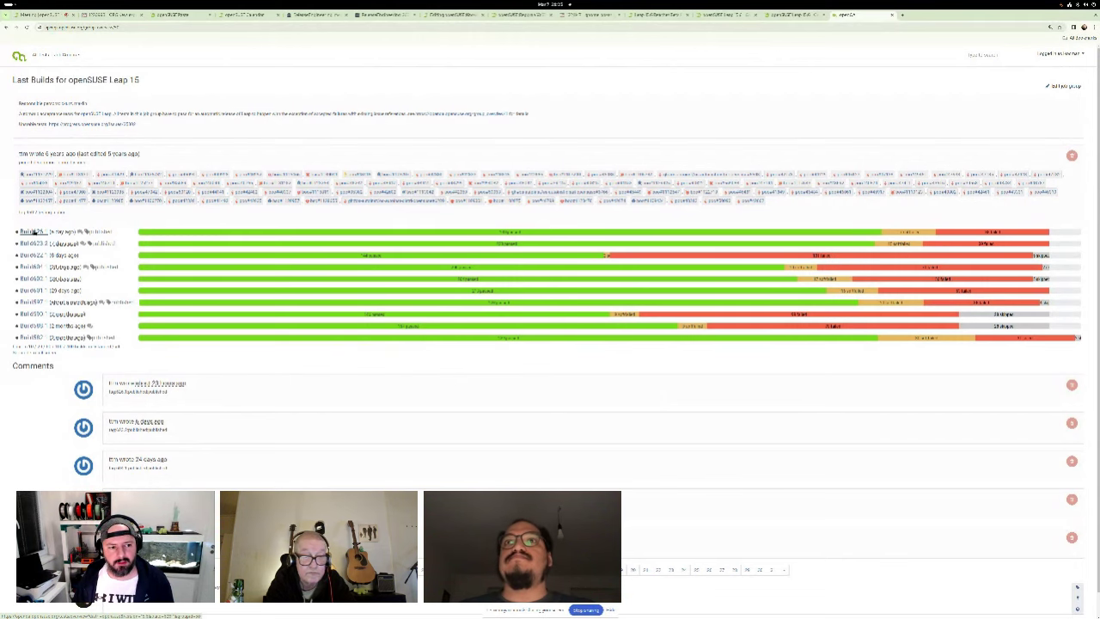
# Step: Show a build's test result overview enlarged, then return to the normal-size Leap 15 builds list
pyautogui.click(34, 231)
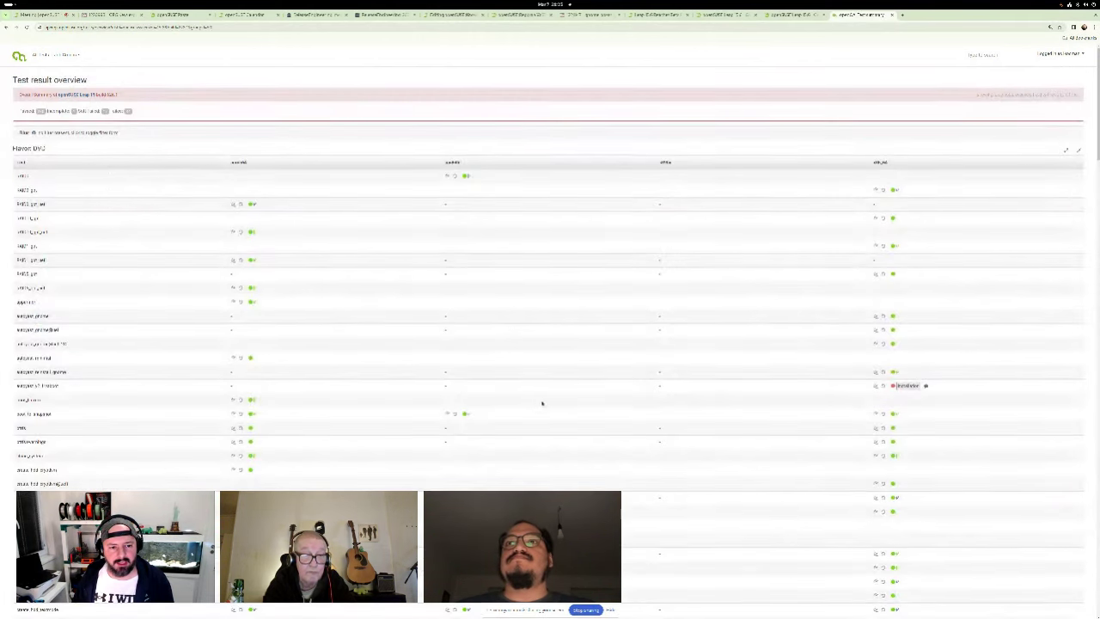
pyautogui.scroll(-5, 686, 355)
pyautogui.scroll(-5, 687, 356)
pyautogui.hotkey('ctrl', '+')
pyautogui.hotkey('ctrl', '+')
pyautogui.hotkey('ctrl', '+')
pyautogui.hotkey('ctrl', '+')
pyautogui.hotkey('ctrl', '+')
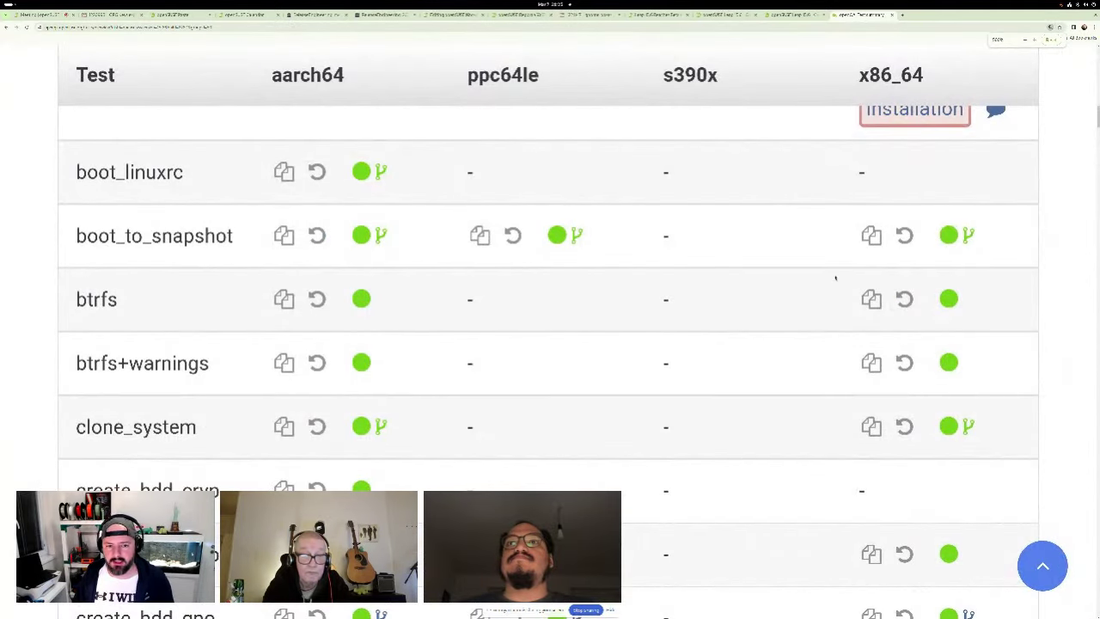
pyautogui.scroll(3, 834, 290)
pyautogui.scroll(3, 834, 291)
pyautogui.scroll(3, 834, 291)
pyautogui.scroll(3, 824, 297)
pyautogui.scroll(4, 824, 298)
pyautogui.scroll(3, 825, 298)
pyautogui.scroll(2, 825, 298)
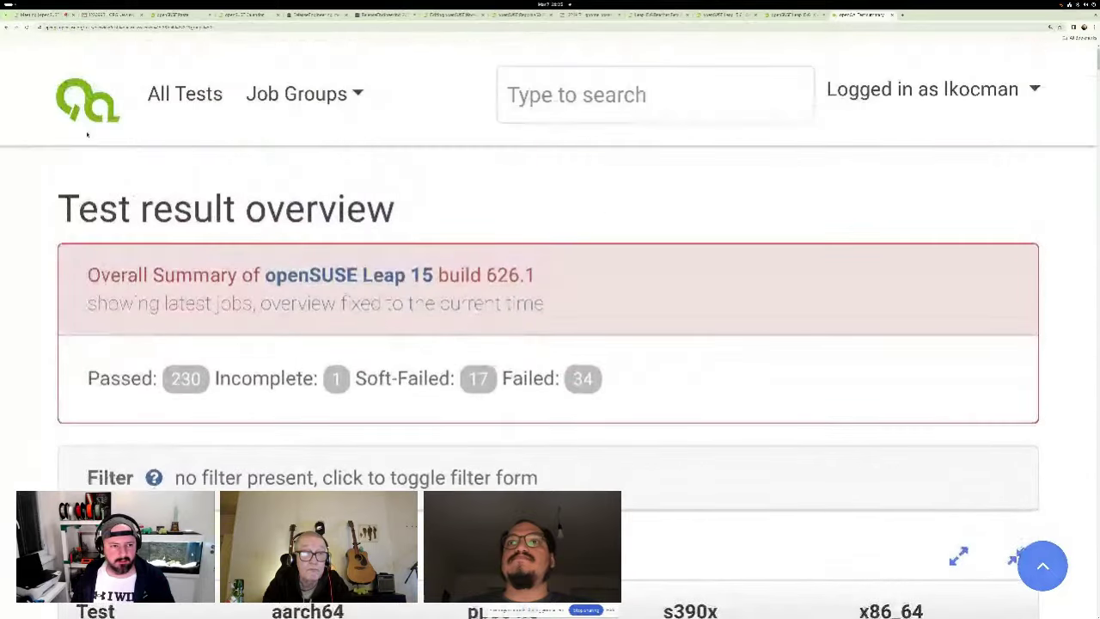
pyautogui.click(5, 28)
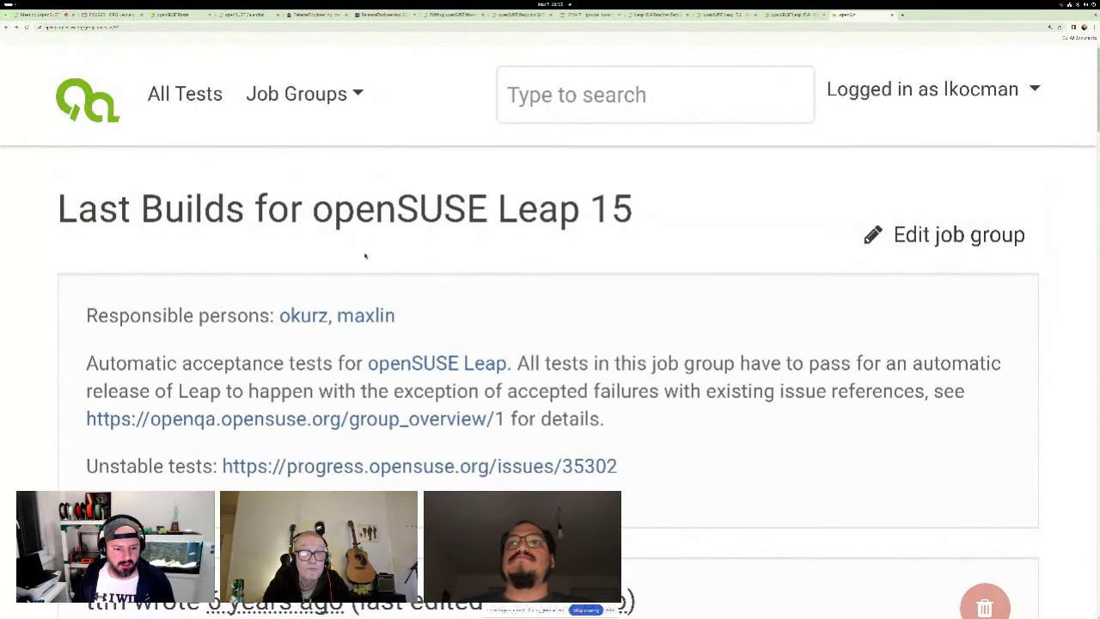
pyautogui.hotkey('ctrl', '-')
pyautogui.hotkey('ctrl', '-')
pyautogui.hotkey('ctrl', '-')
pyautogui.scroll(-2, 122, 275)
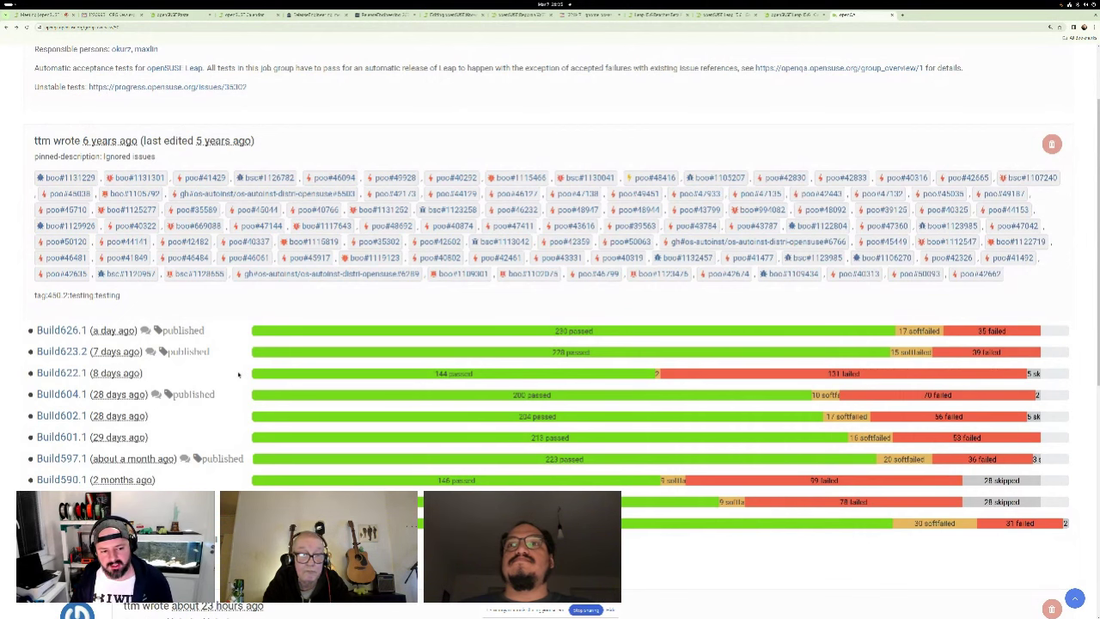
# Step: Point out the Build622.1, 604.1, 626.1 and 623.2 rows, then open Build626.1's 35 failed tests
pyautogui.moveTo(206, 394); pyautogui.dragTo(18, 376)
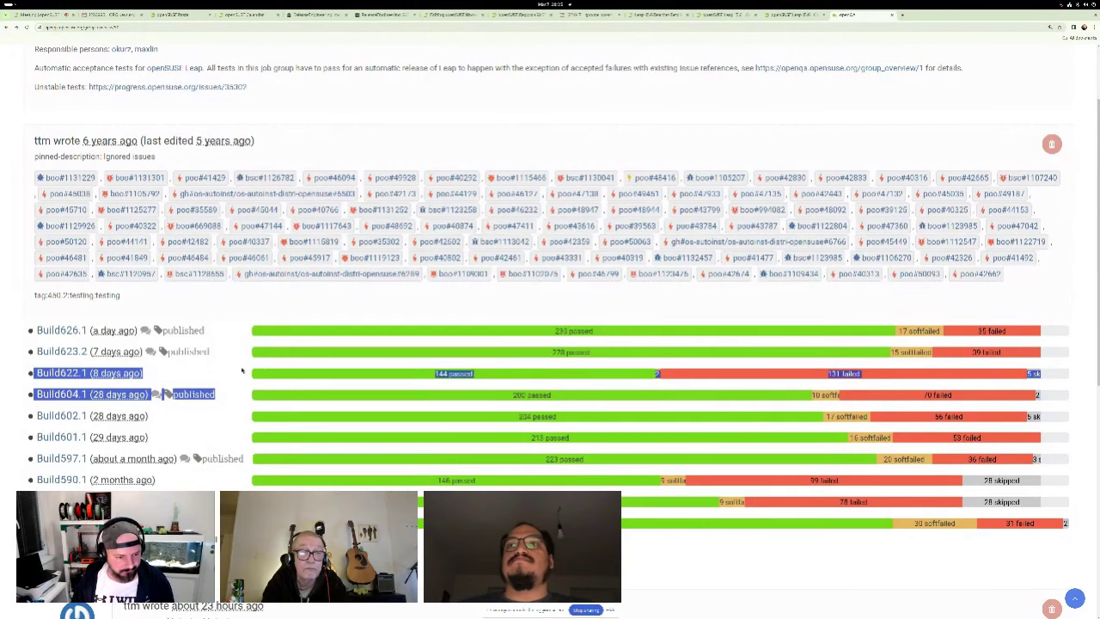
pyautogui.click(213, 376)
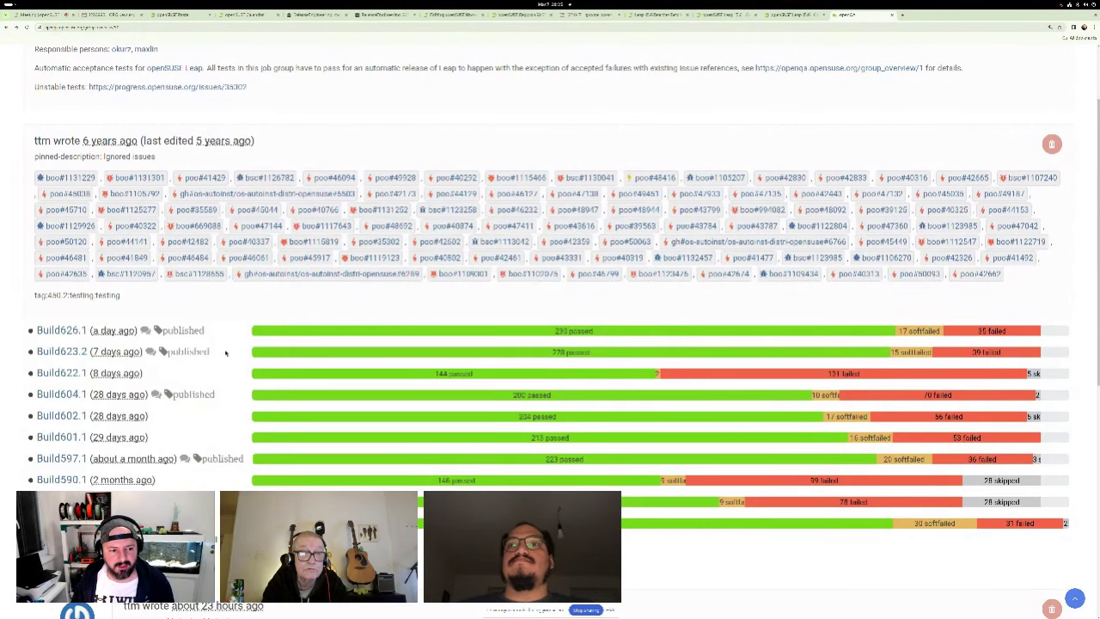
pyautogui.moveTo(31, 327); pyautogui.dragTo(220, 358)
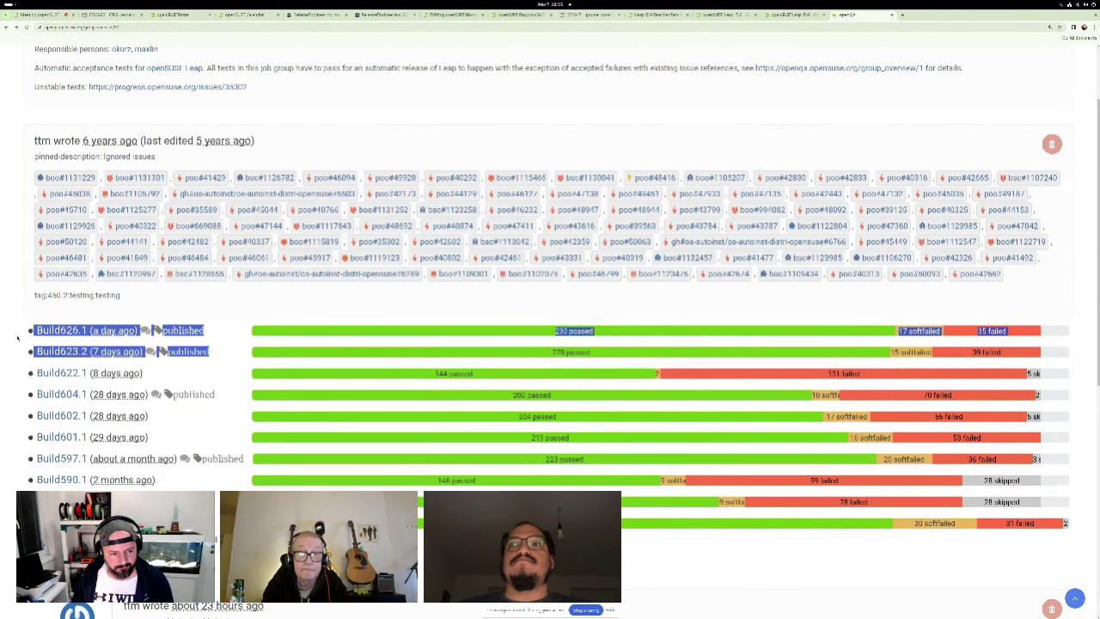
pyautogui.click(820, 341)
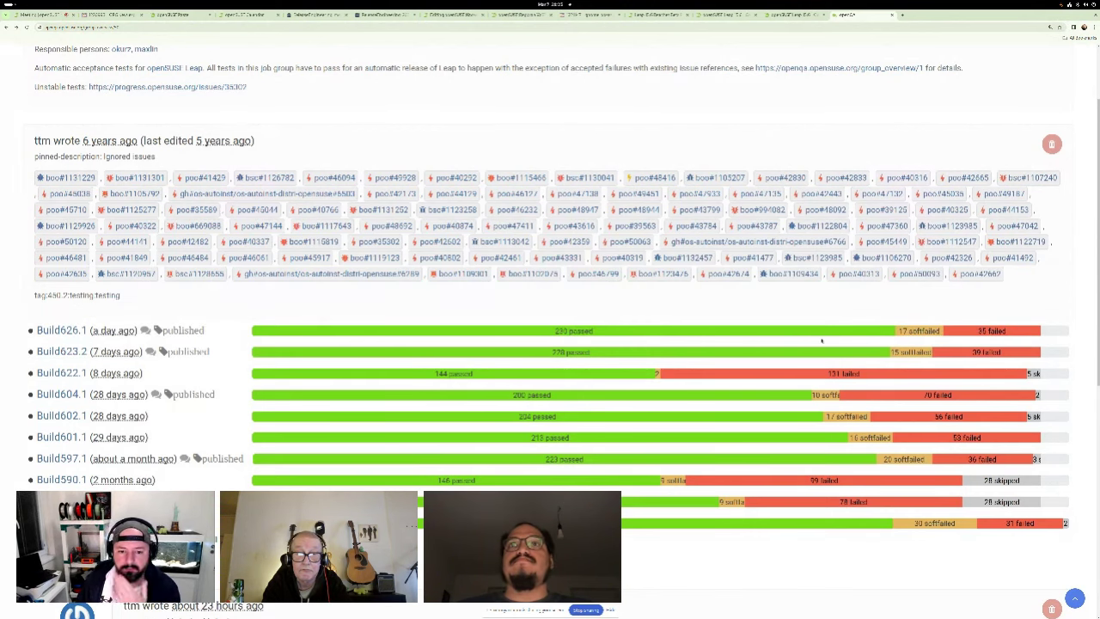
pyautogui.click(997, 334)
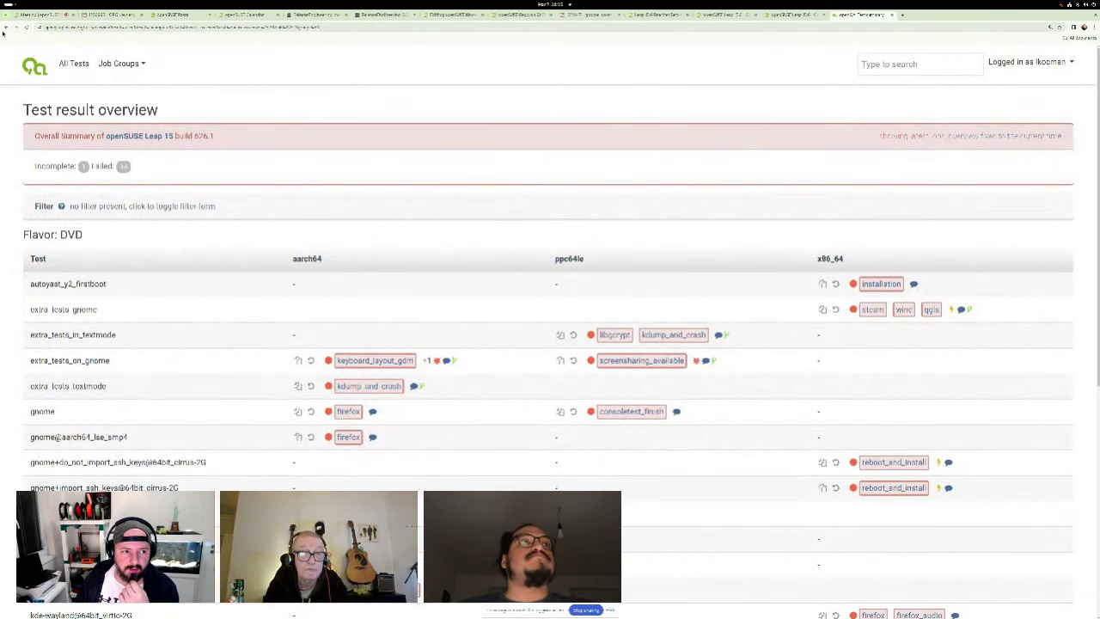
# Step: Go back to the builds list and reopen Build626.1's 35 failed tests
pyautogui.hotkey('alt', 'Left')
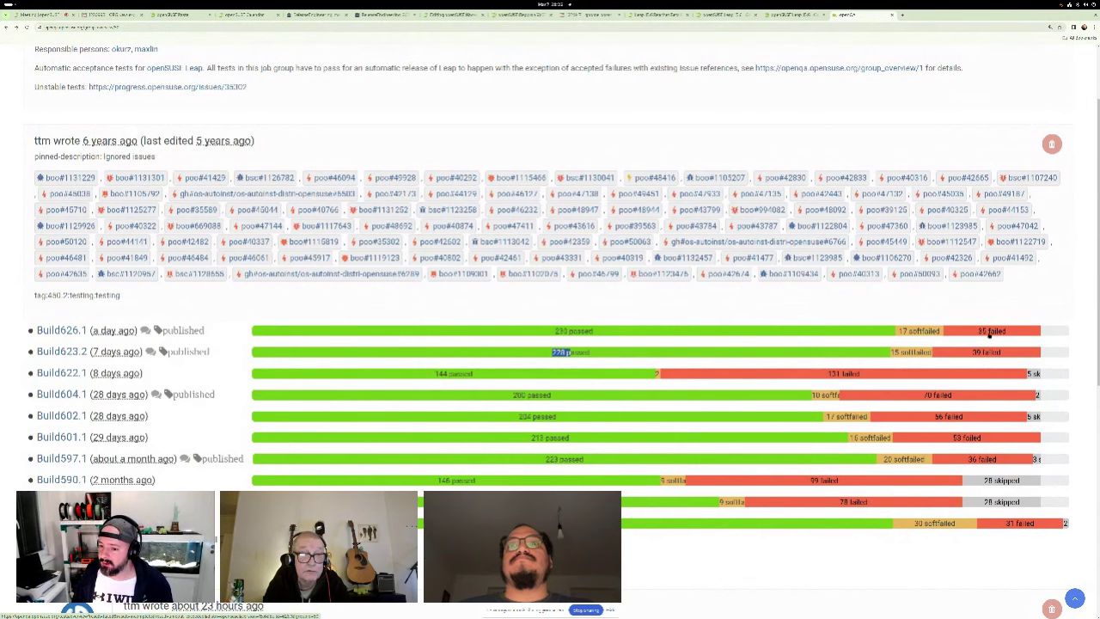
pyautogui.click(990, 330)
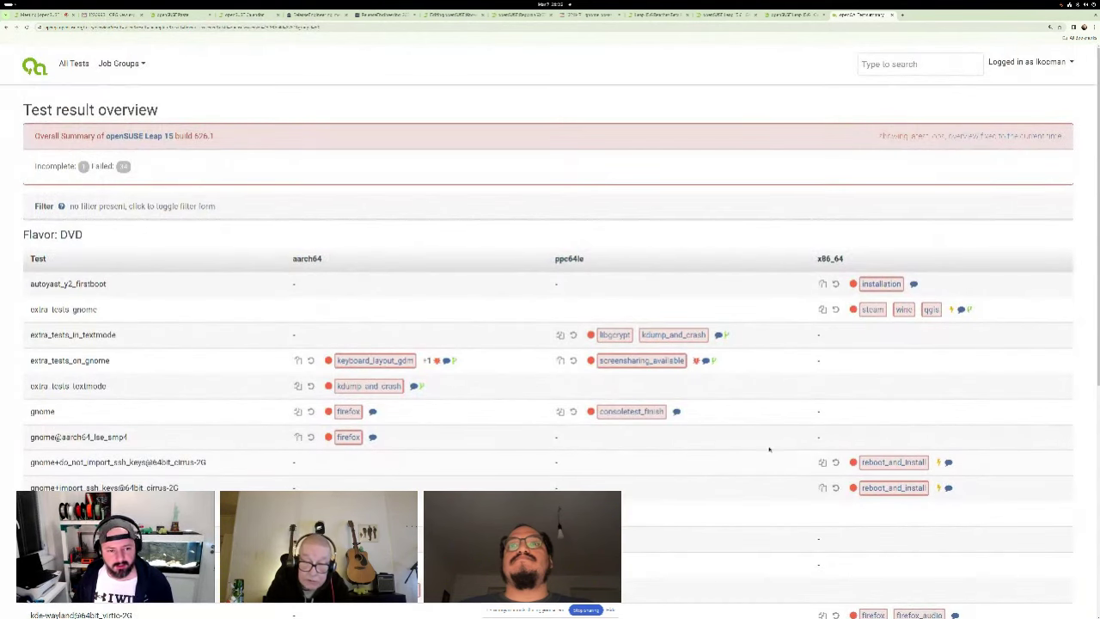
pyautogui.scroll(-1, 606, 438)
pyautogui.scroll(-3, 606, 437)
pyautogui.scroll(-1, 606, 438)
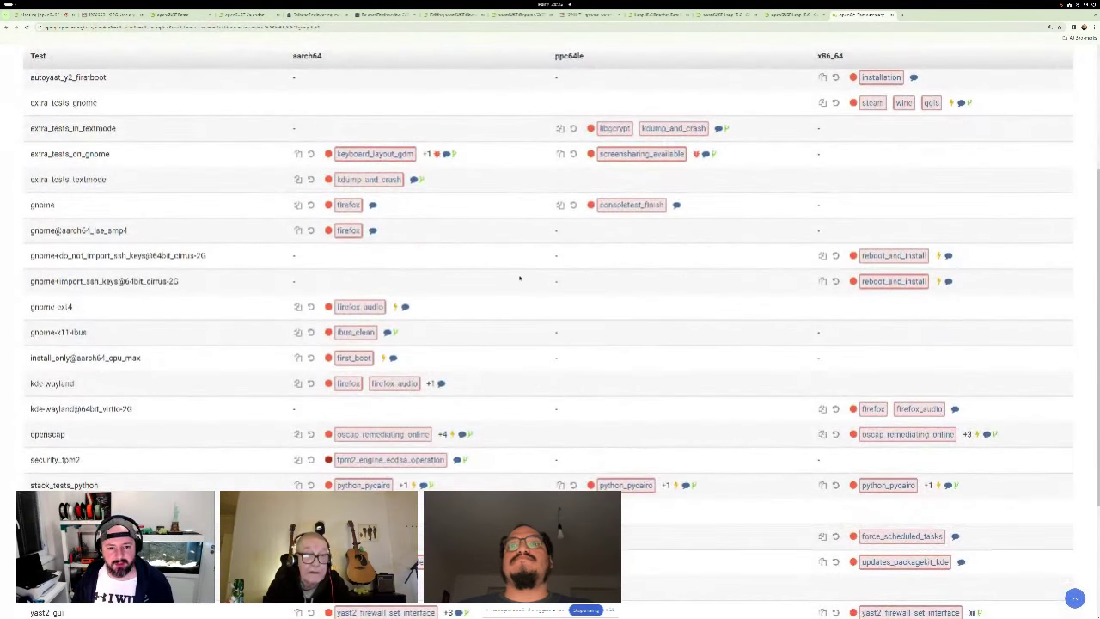
pyautogui.click(374, 153)
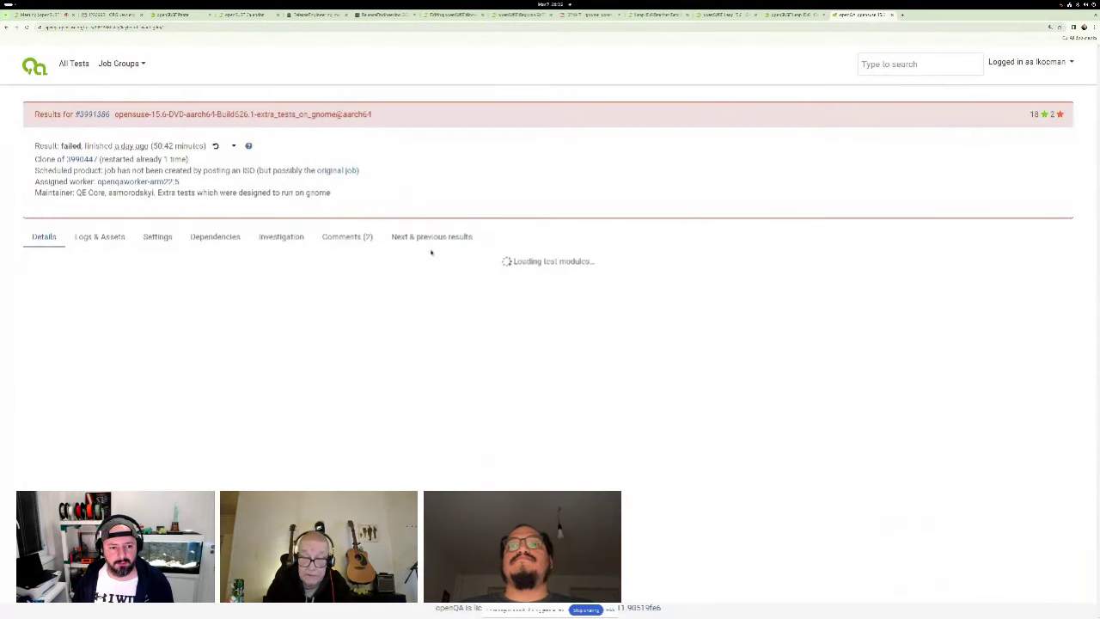
pyautogui.click(347, 236)
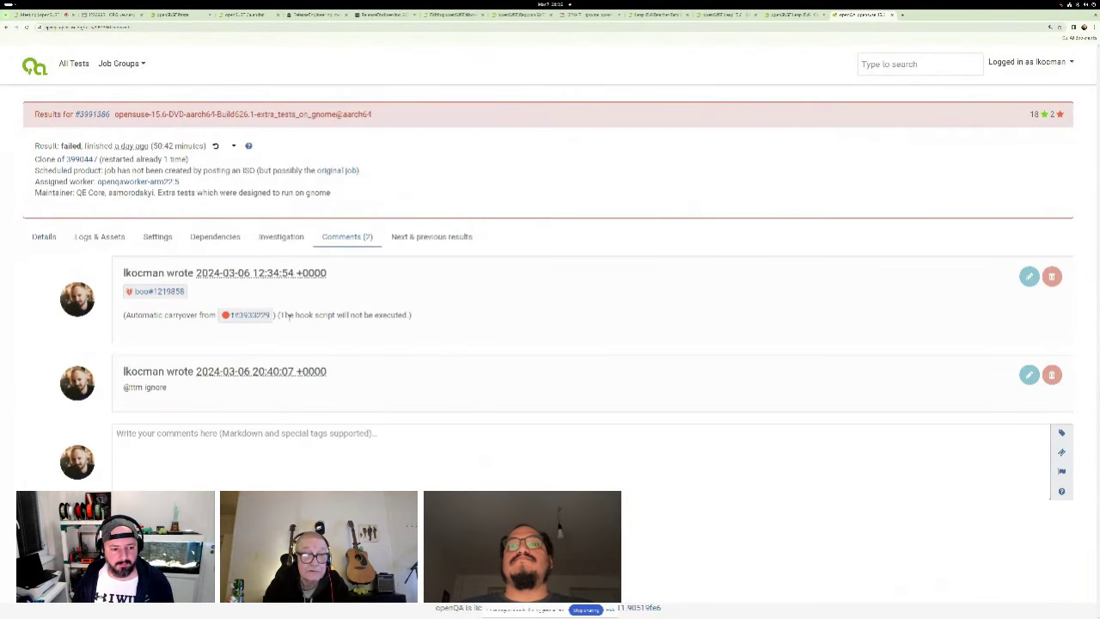
pyautogui.doubleClick(144, 387)
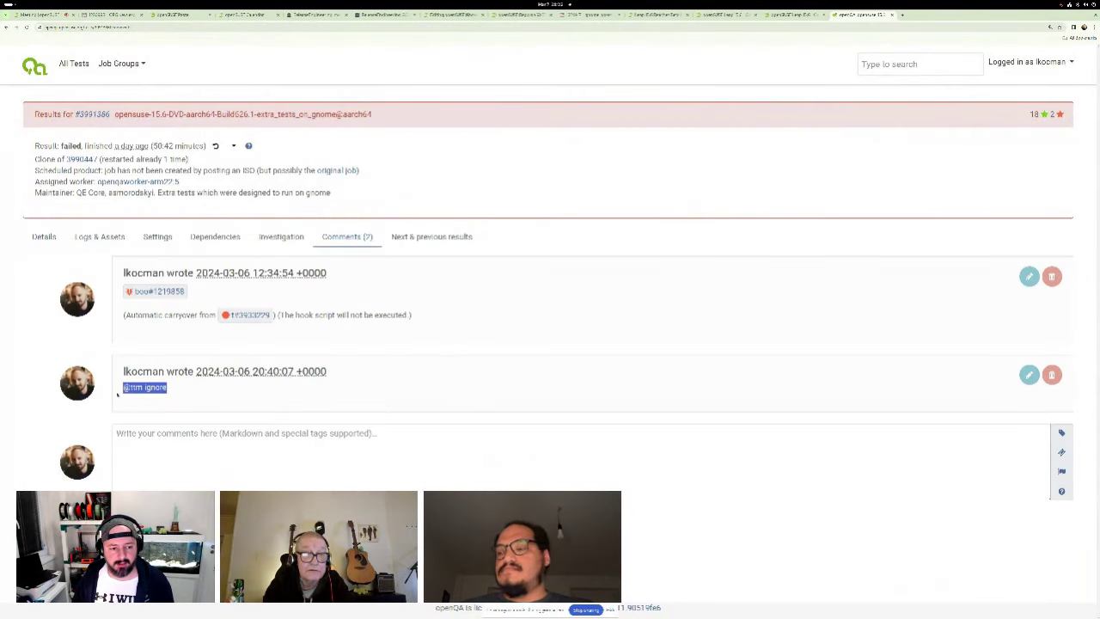
pyautogui.click(240, 421)
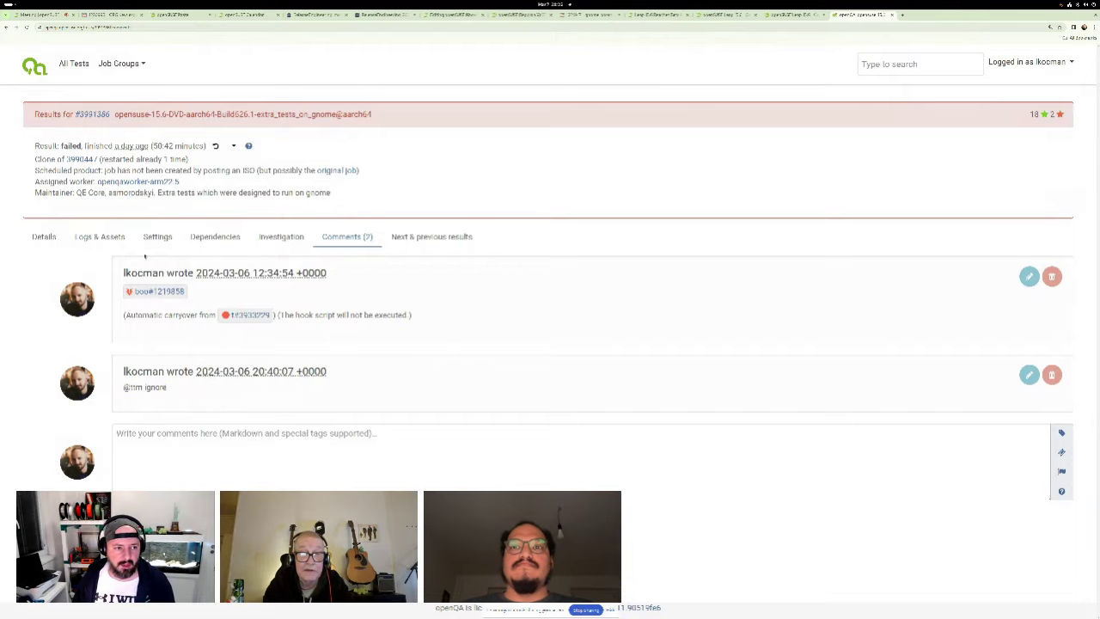
pyautogui.scroll(10, 275, 304)
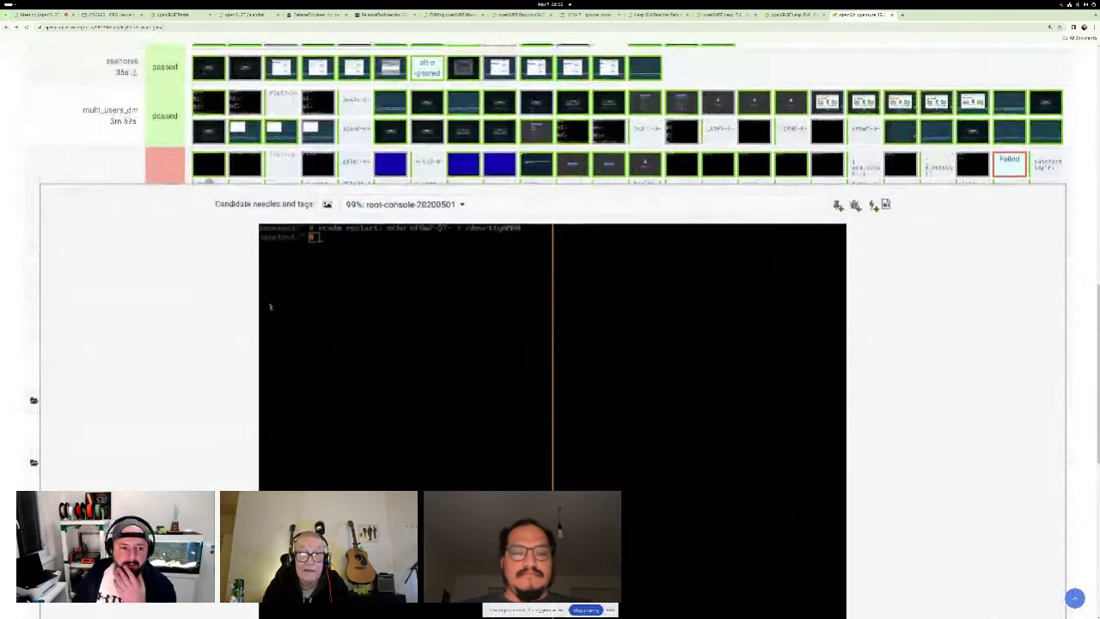
pyautogui.scroll(1, 155, 234)
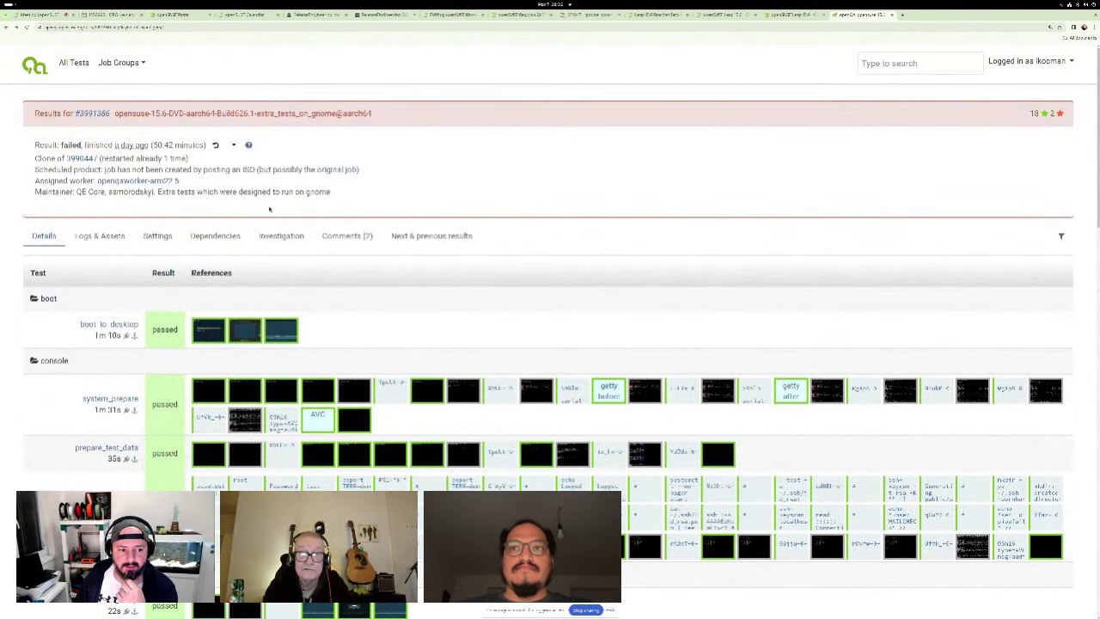
pyautogui.scroll(-5, 262, 196)
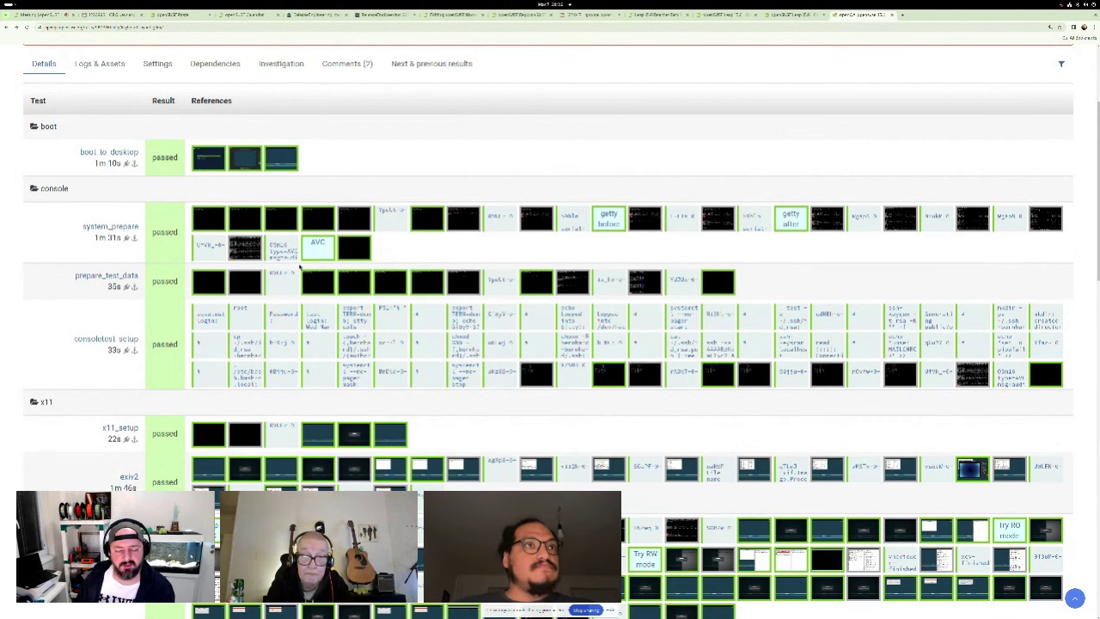
pyautogui.click(100, 63)
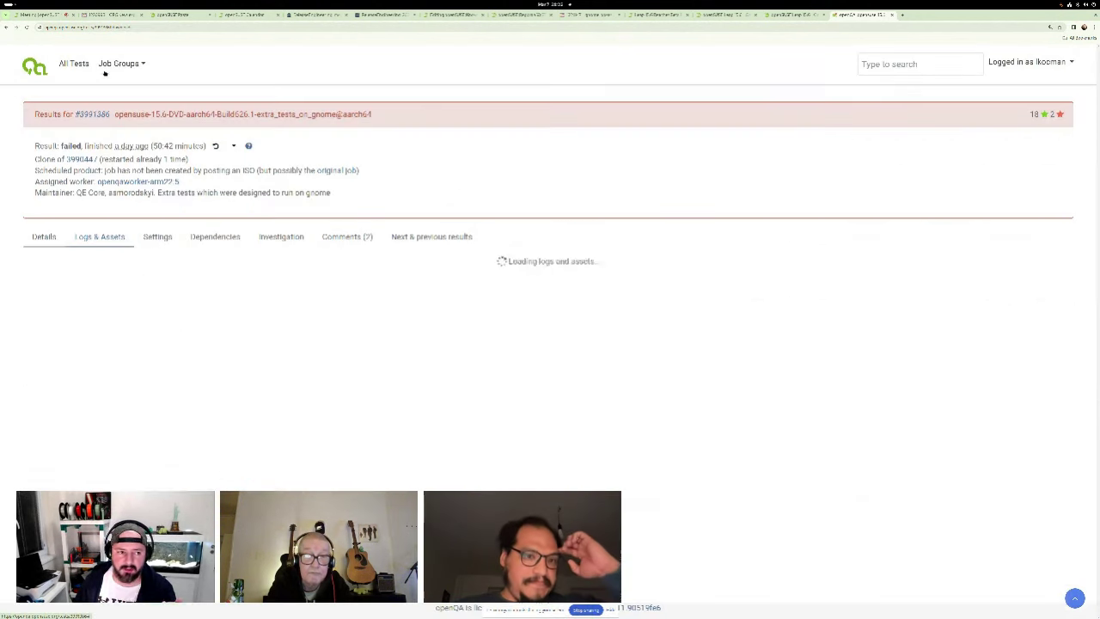
pyautogui.hotkey('alt', 'Left')
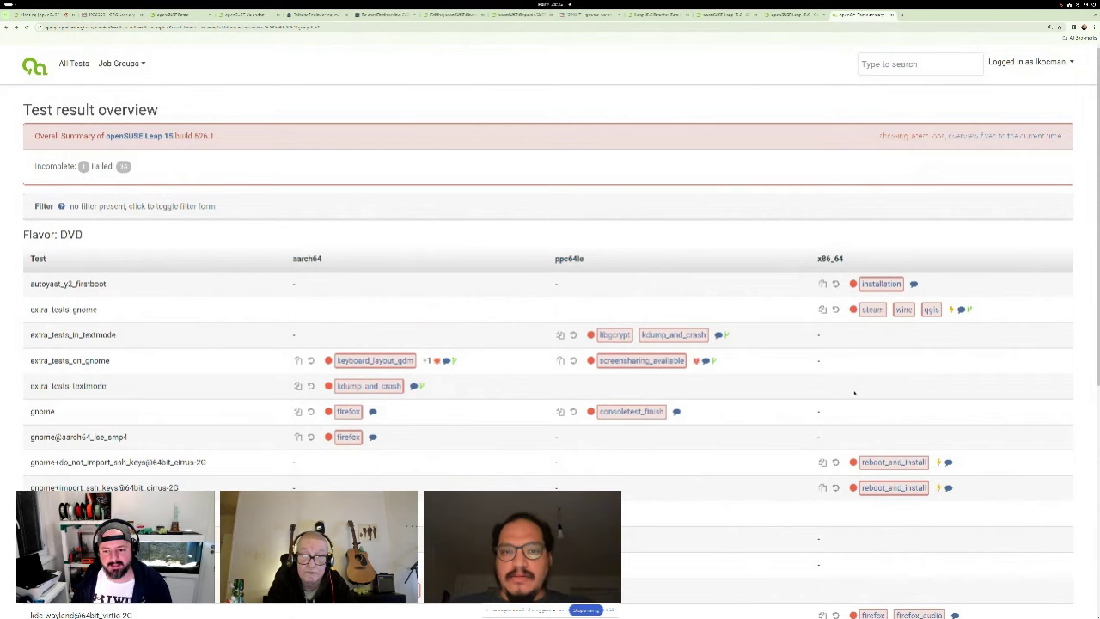
pyautogui.scroll(-2, 856, 395)
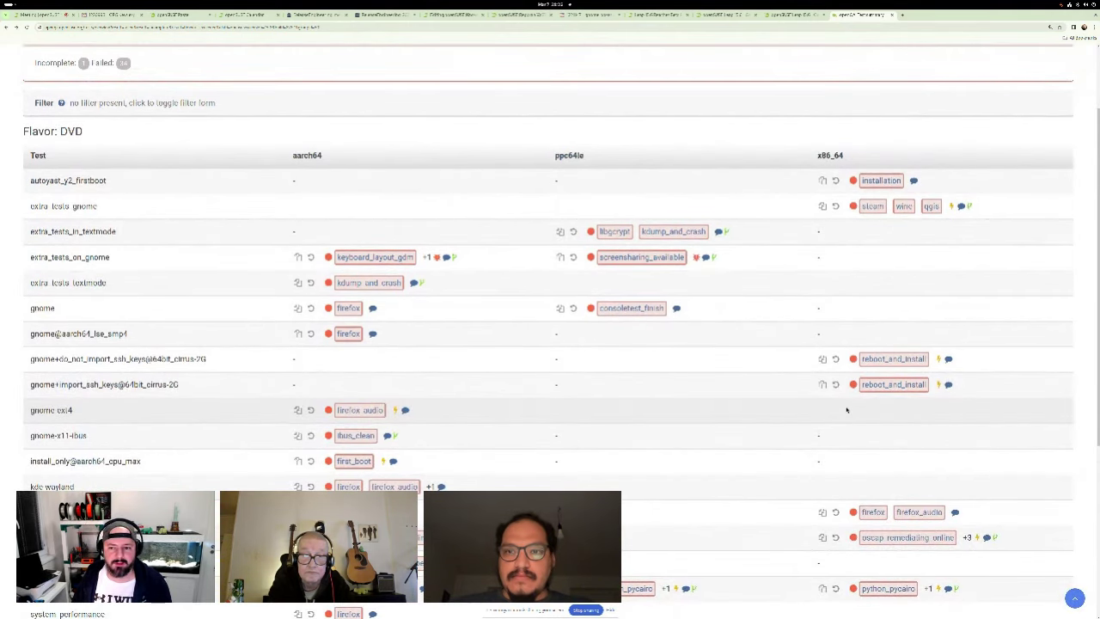
pyautogui.scroll(-2, 846, 410)
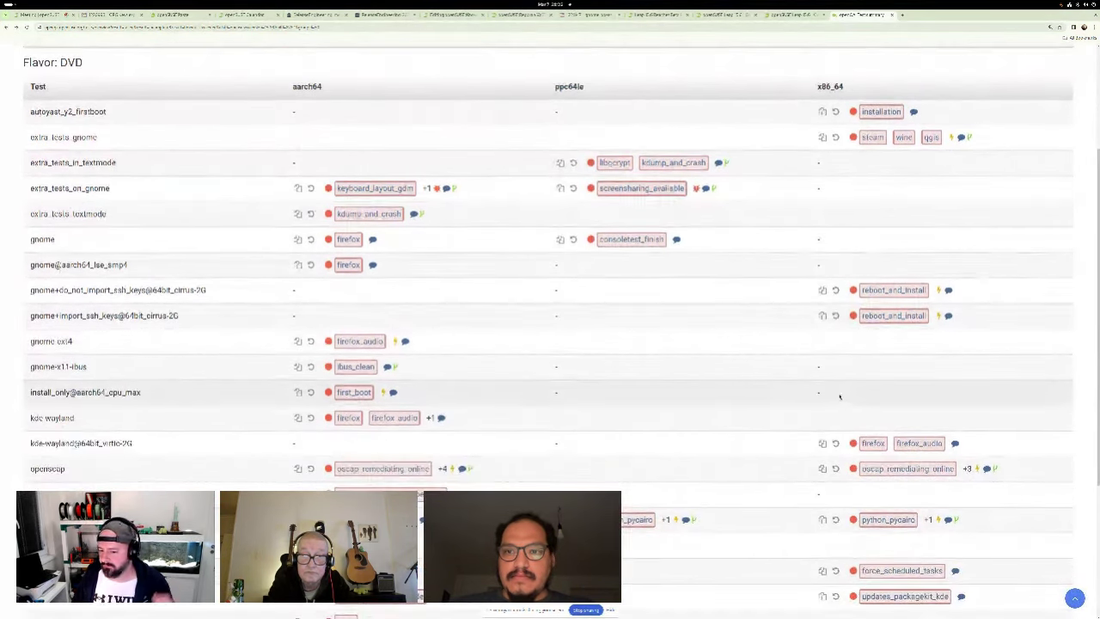
pyautogui.scroll(-1, 830, 400)
pyautogui.scroll(-1, 830, 400)
pyautogui.scroll(2, 816, 378)
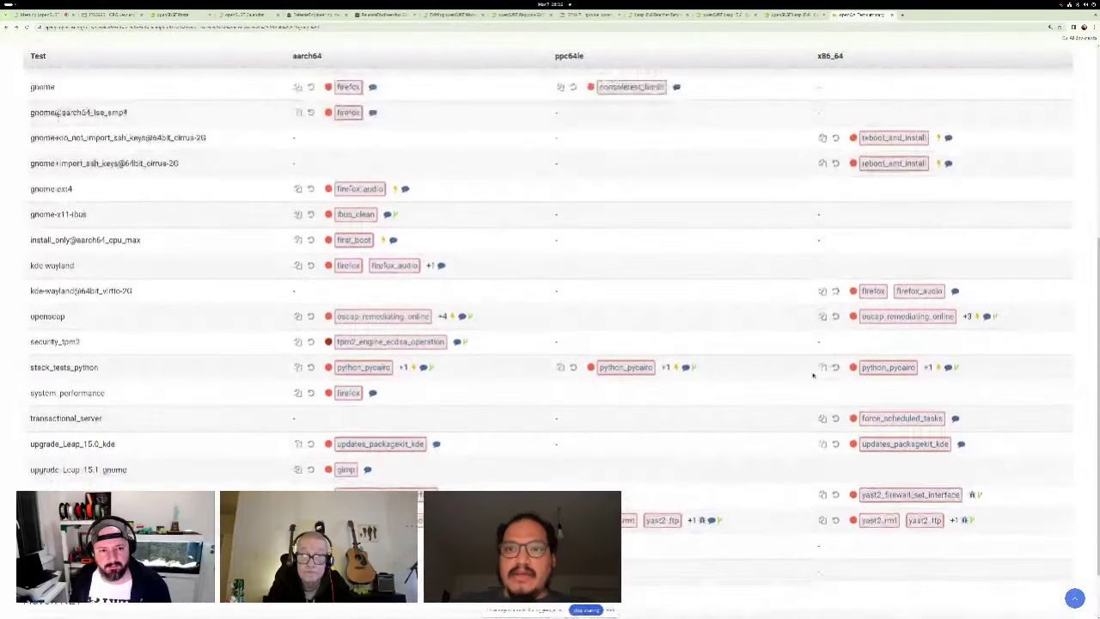
pyautogui.scroll(2, 808, 373)
pyautogui.scroll(2, 809, 373)
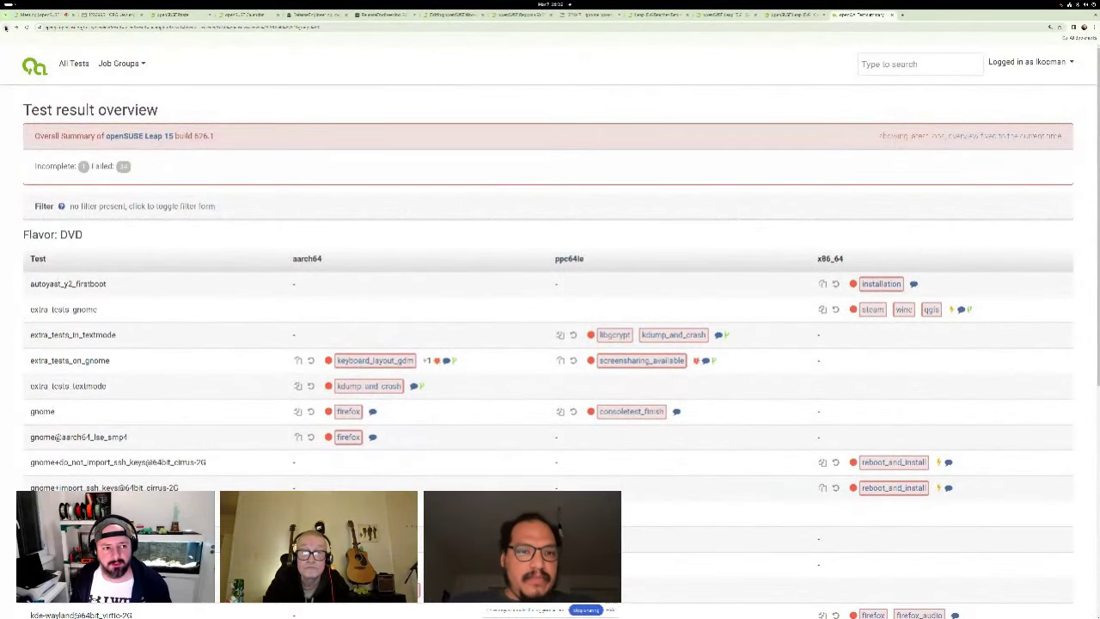
# Step: Go back from build 626.1's test overview to the openSUSE Leap 15 builds list
pyautogui.hotkey('alt', 'Left')
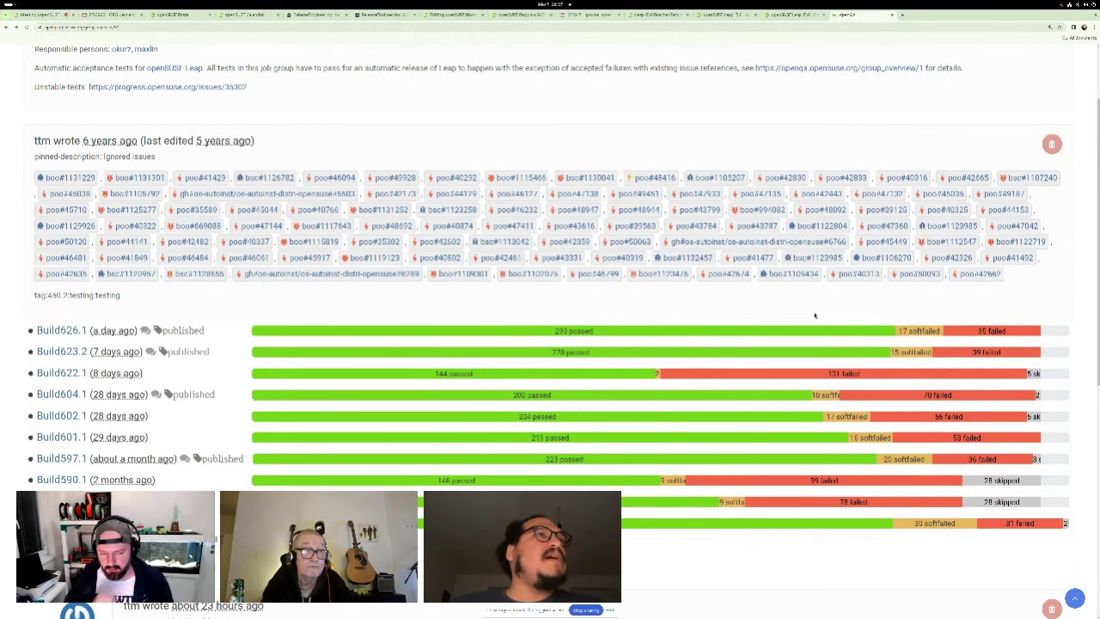
# Step: Check the StreamYard studio, then show the Leap 15.6 download page, Beta announcement and bug 1221147
pyautogui.hotkey('alt', 'Tab')
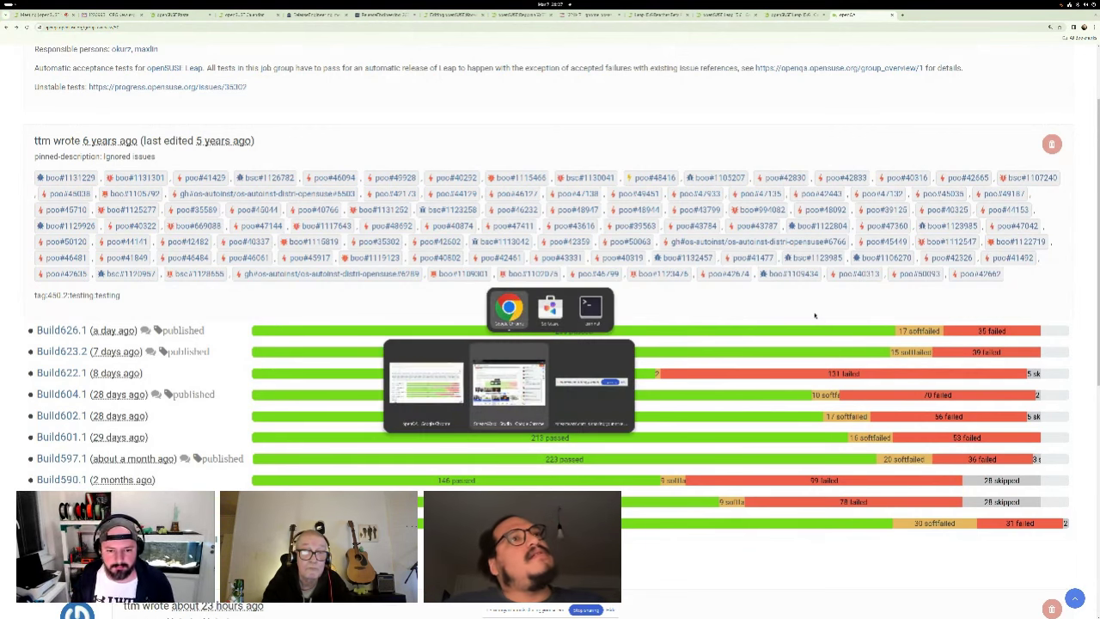
pyautogui.hotkey('alt', 'Tab')
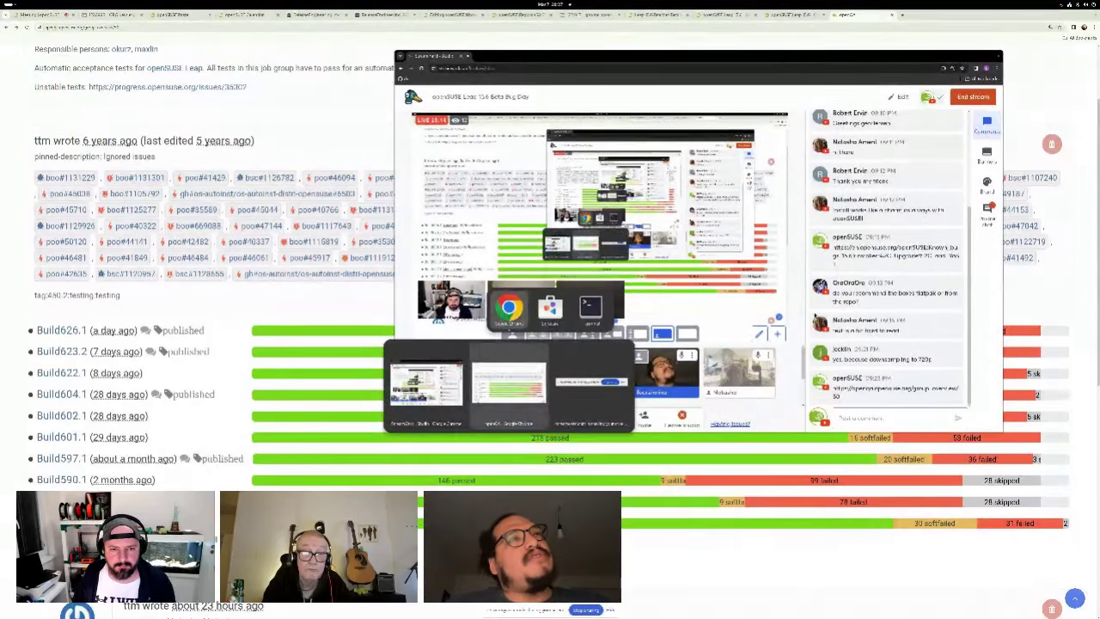
pyautogui.hotkey('alt', 'Tab')
pyautogui.click(726, 15)
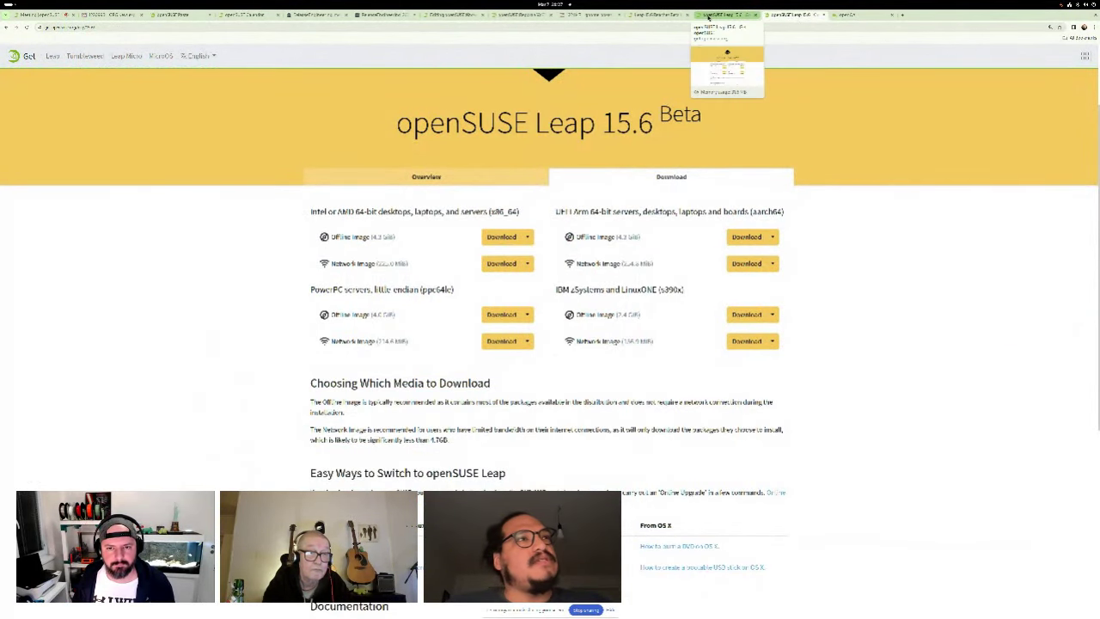
pyautogui.scroll(2, 709, 103)
pyautogui.click(653, 15)
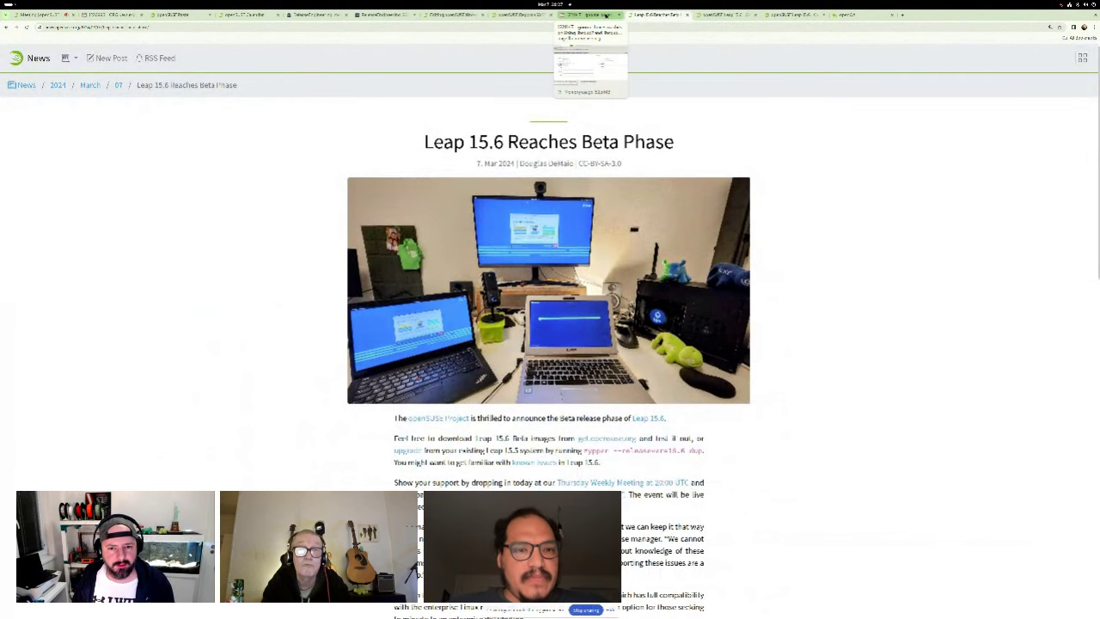
pyautogui.click(604, 15)
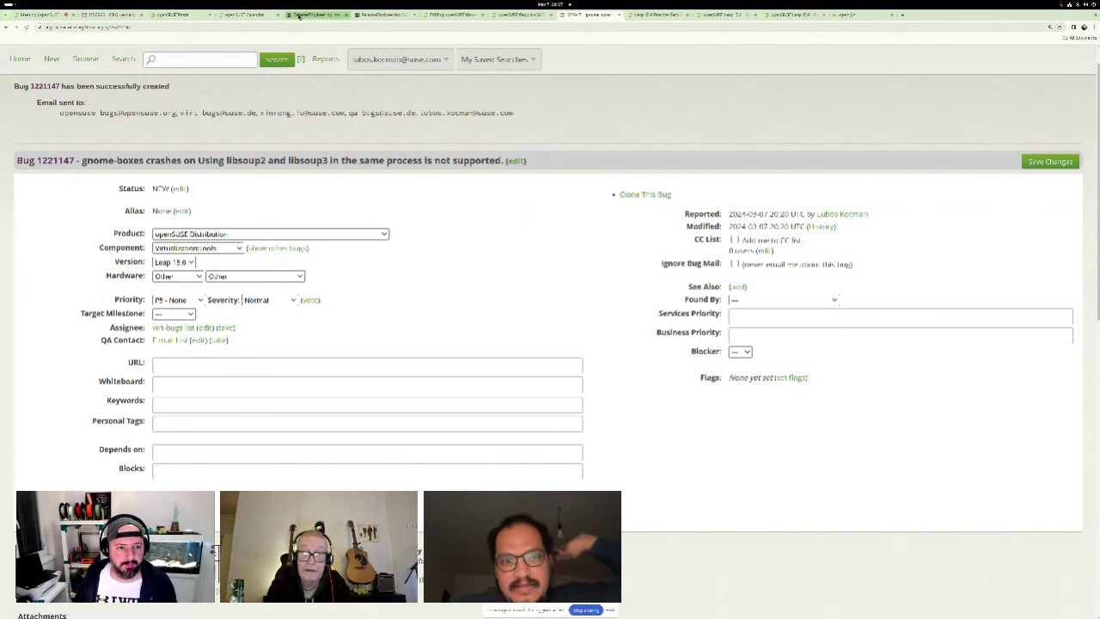
pyautogui.click(245, 15)
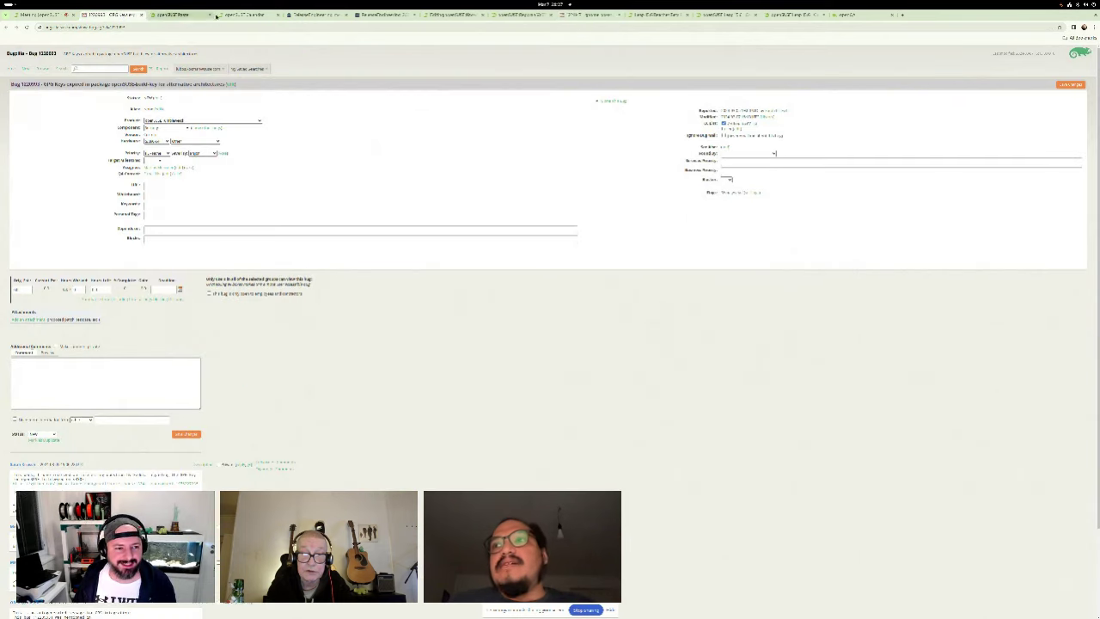
pyautogui.hotkey('alt', 'Tab')
pyautogui.hotkey('alt', 'Tab')
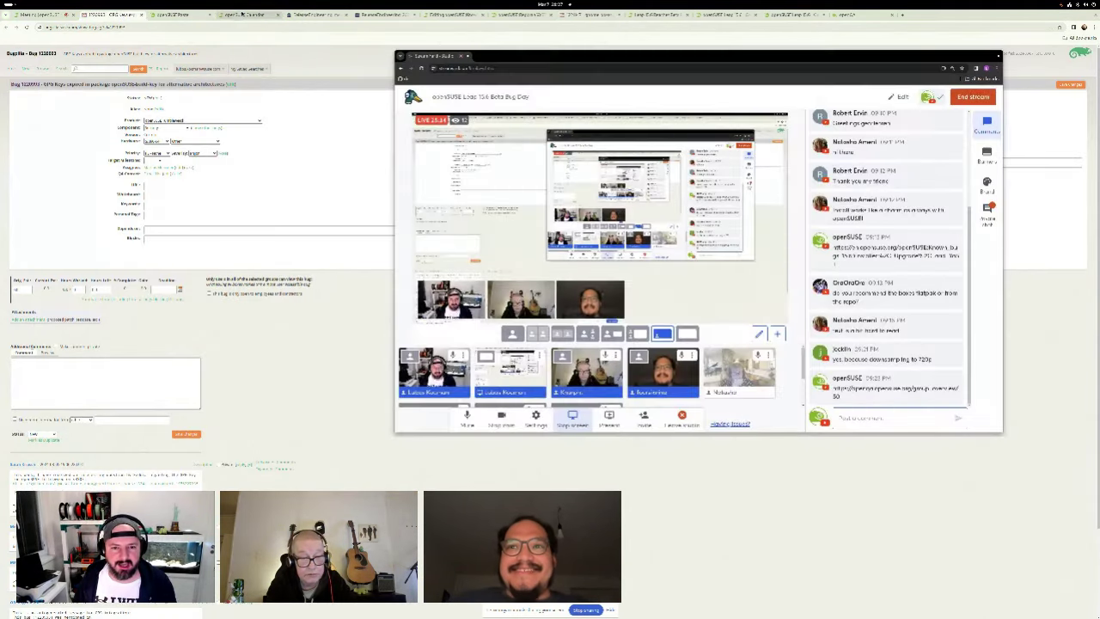
pyautogui.hotkey('alt', 'Tab')
pyautogui.click(789, 15)
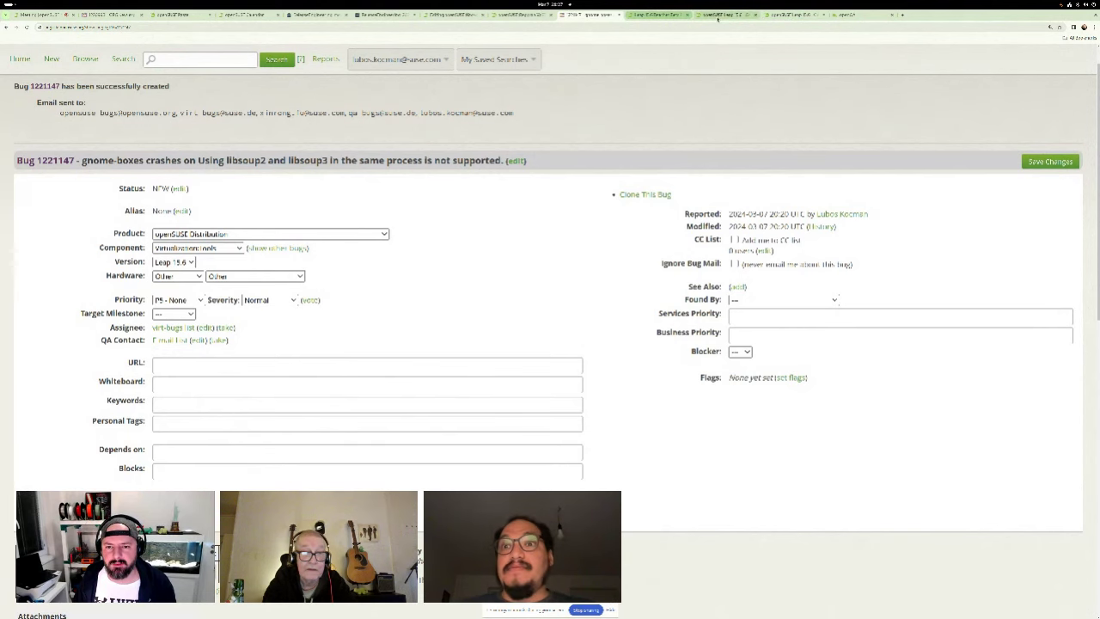
# Step: Put the distrobox and gnome-boxes bug links on separate lines, preview the table, and save it
pyautogui.click(510, 17)
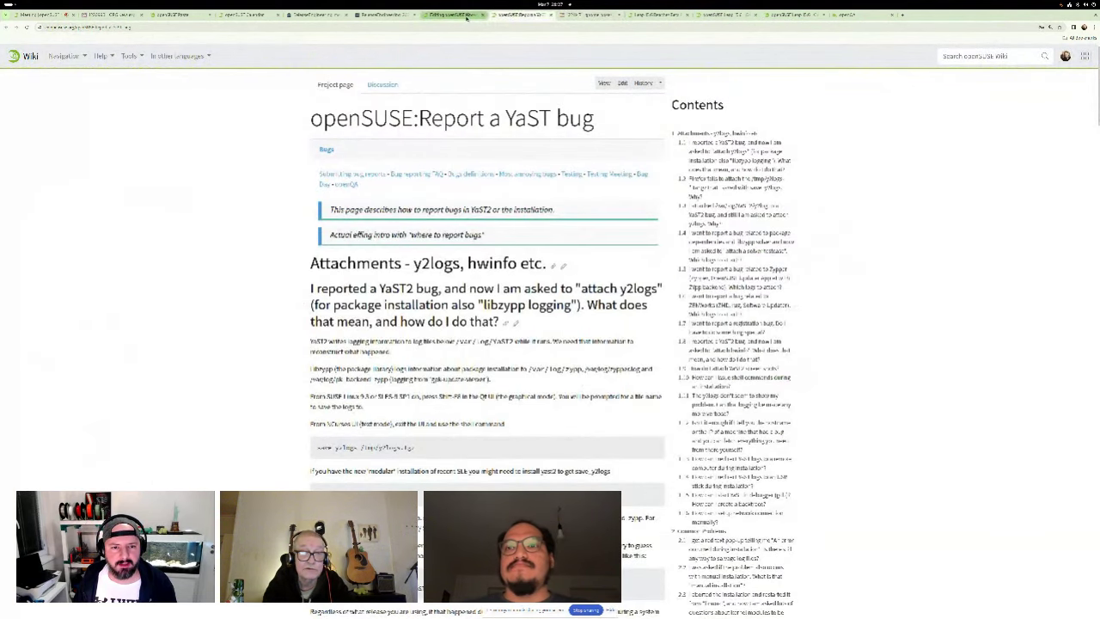
pyautogui.click(453, 15)
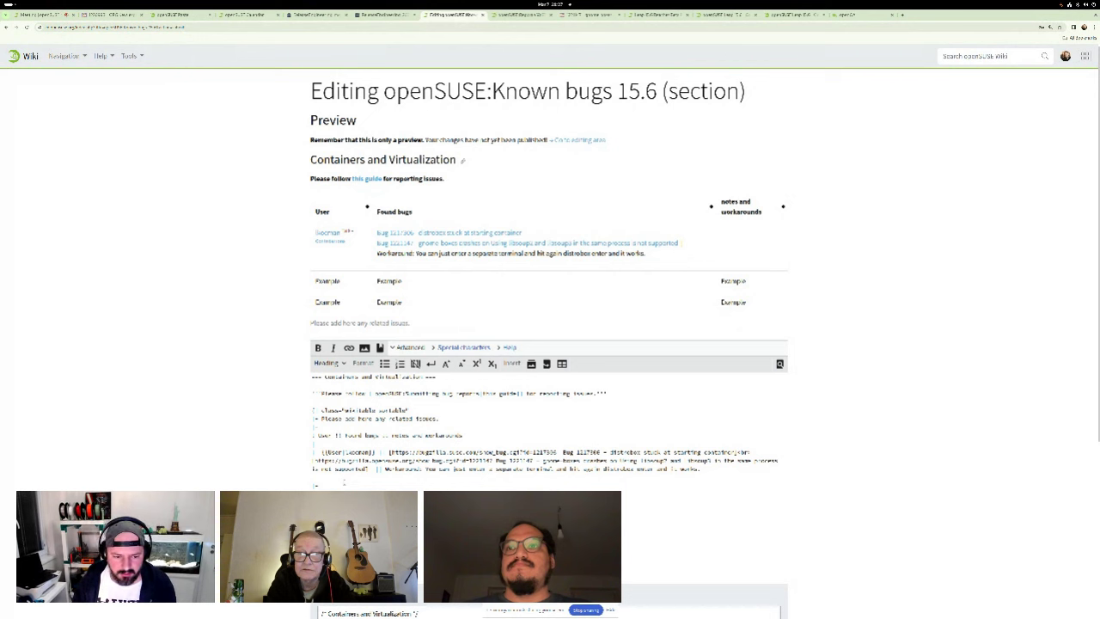
pyautogui.write('<br>')
pyautogui.press('BackSpace')
pyautogui.press('BackSpace')
pyautogui.hotkey('alt', 'shift', 'p')
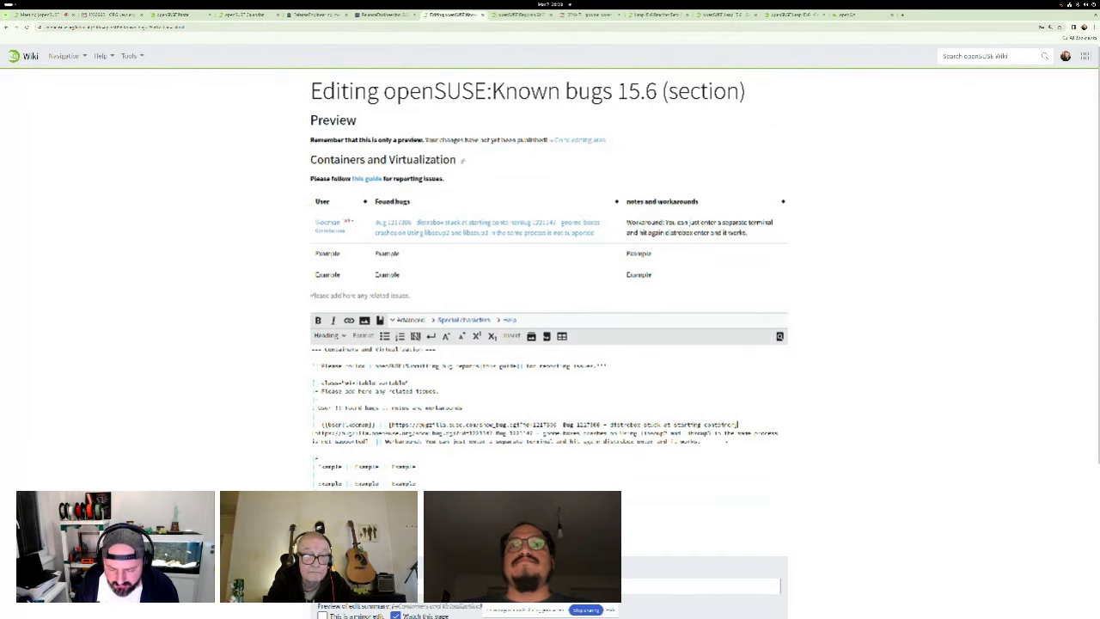
pyautogui.write('<br>')
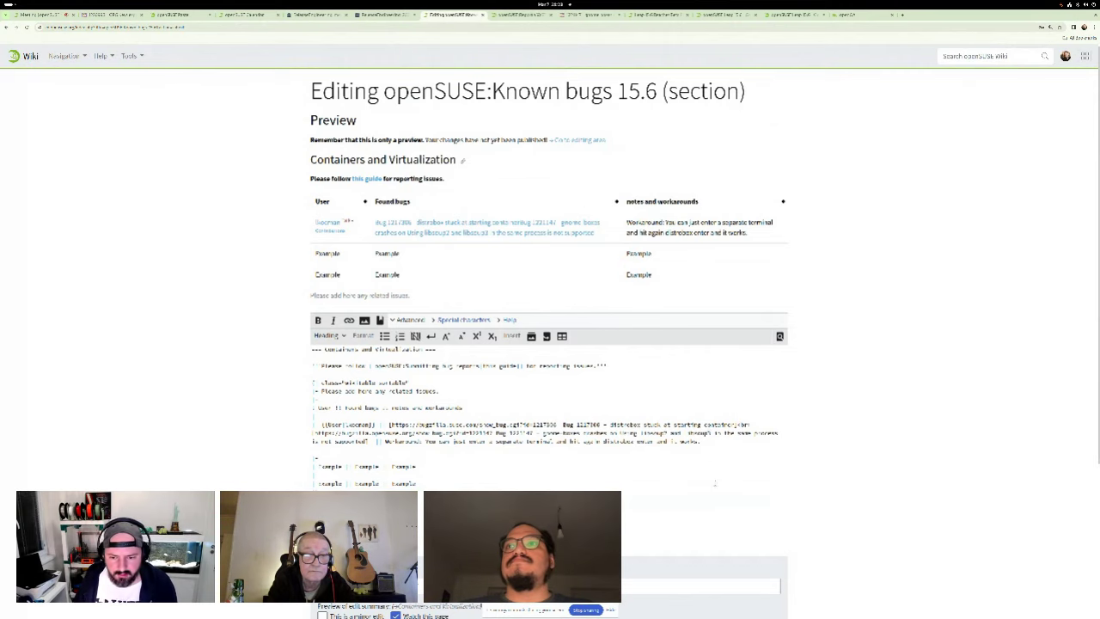
pyautogui.scroll(-5, 550, 344)
pyautogui.click(400, 459)
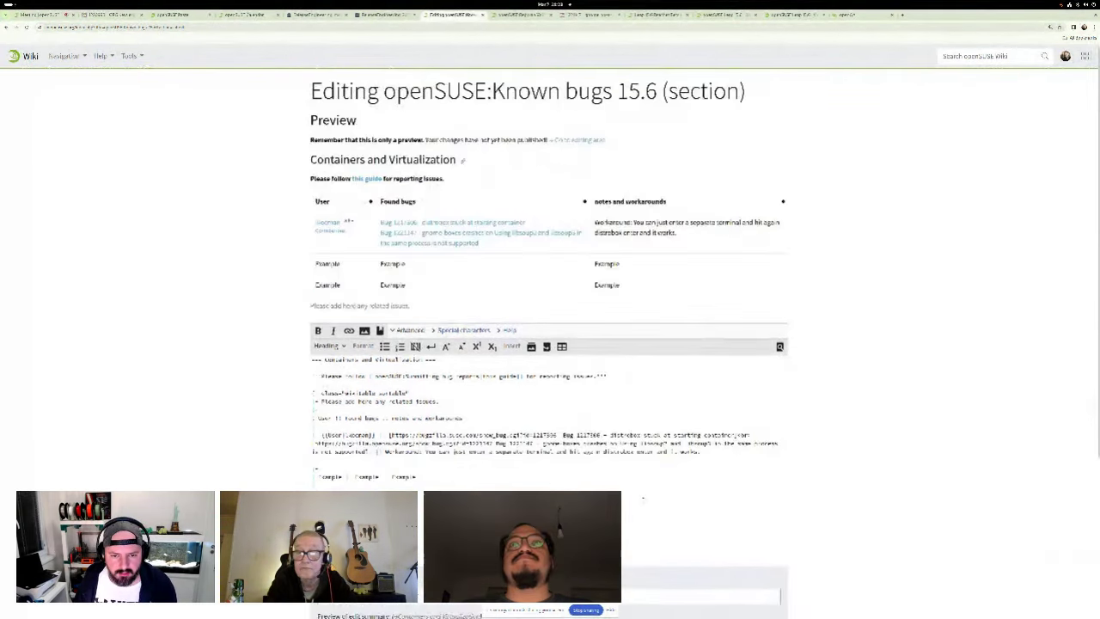
pyautogui.scroll(-5, 550, 343)
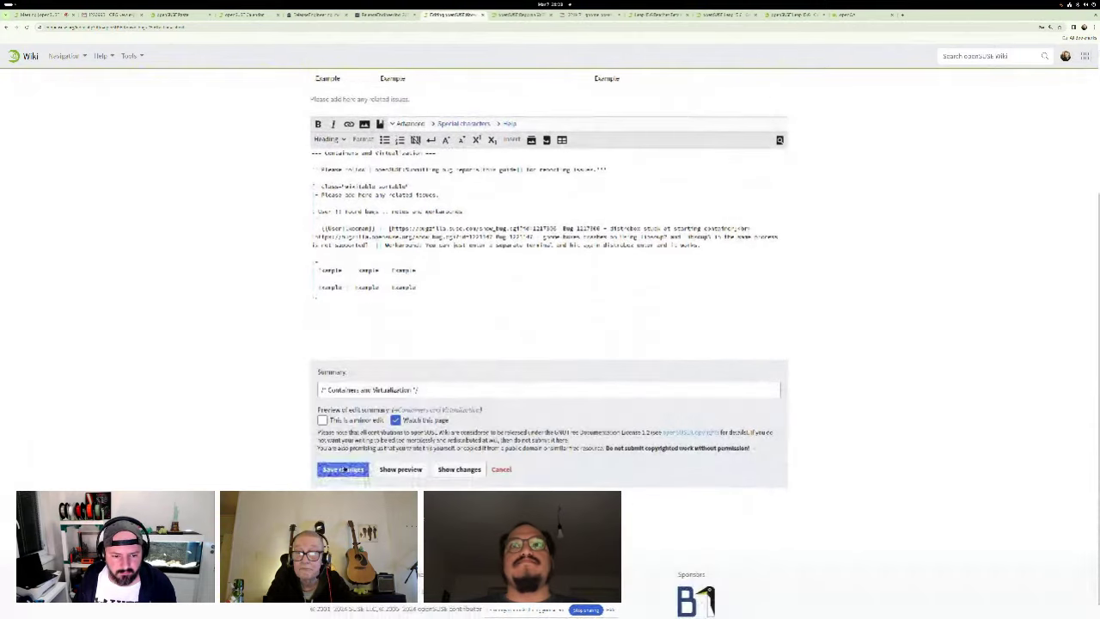
pyautogui.click(342, 469)
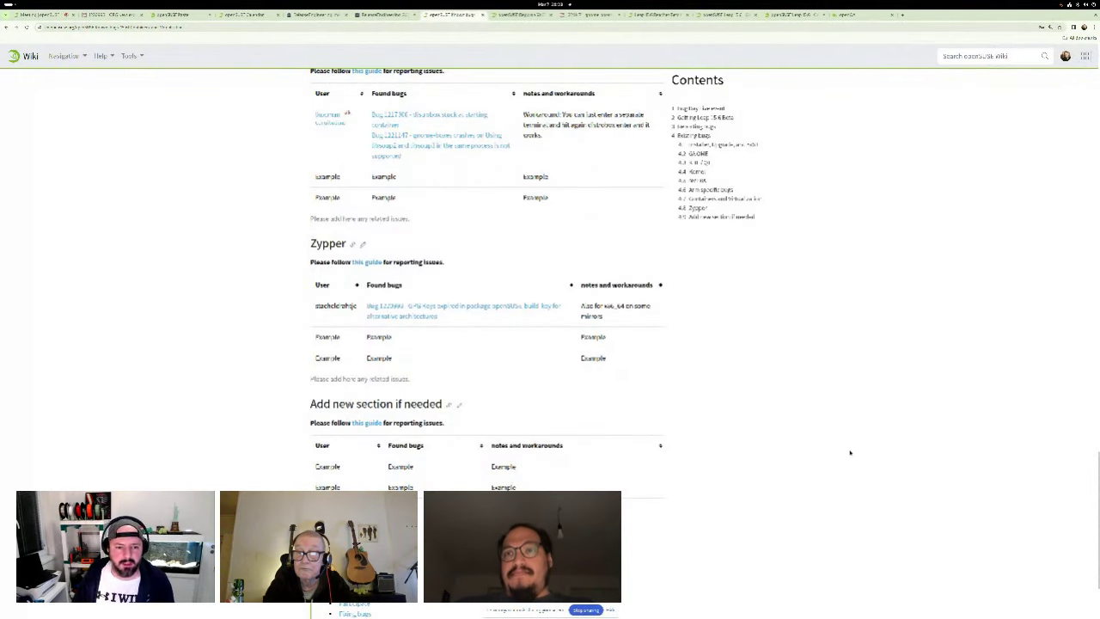
pyautogui.scroll(2, 784, 434)
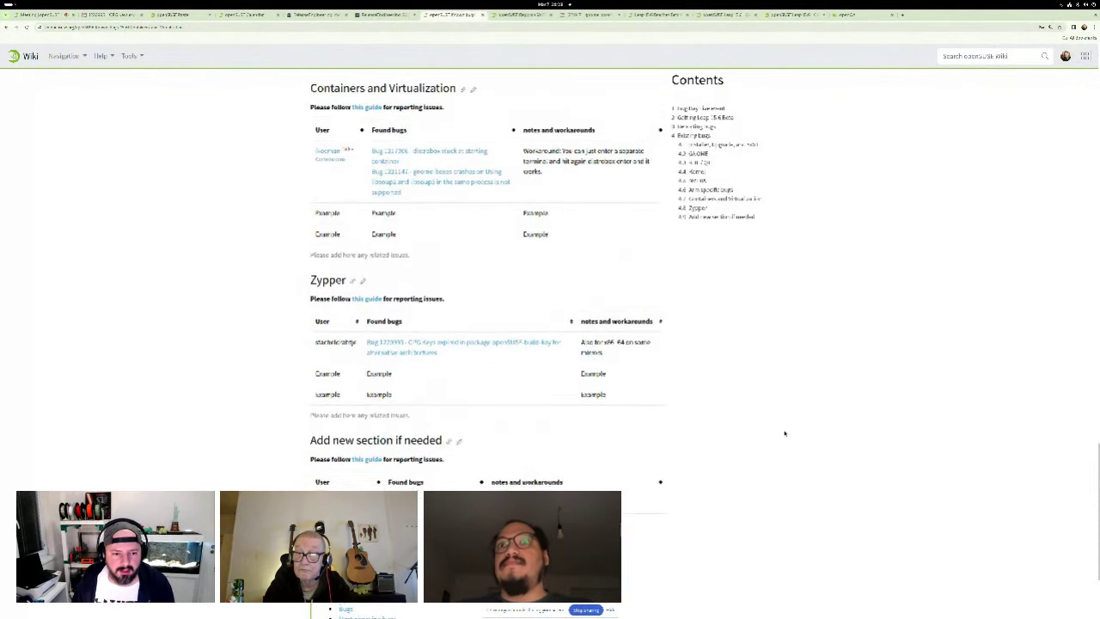
pyautogui.scroll(-4, 783, 434)
pyautogui.scroll(-2, 780, 440)
pyautogui.scroll(3, 780, 440)
pyautogui.scroll(2, 780, 440)
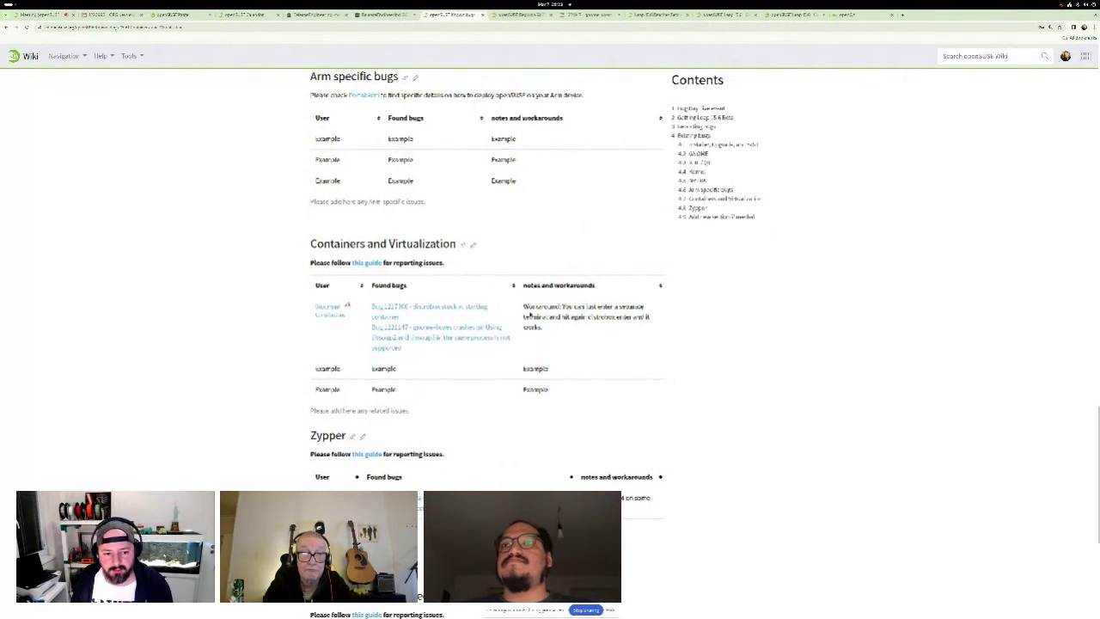
# Step: Add a workaround recommending flatpak gnome-boxes until Bug 1221147 is resolved, then save
pyautogui.click(475, 247)
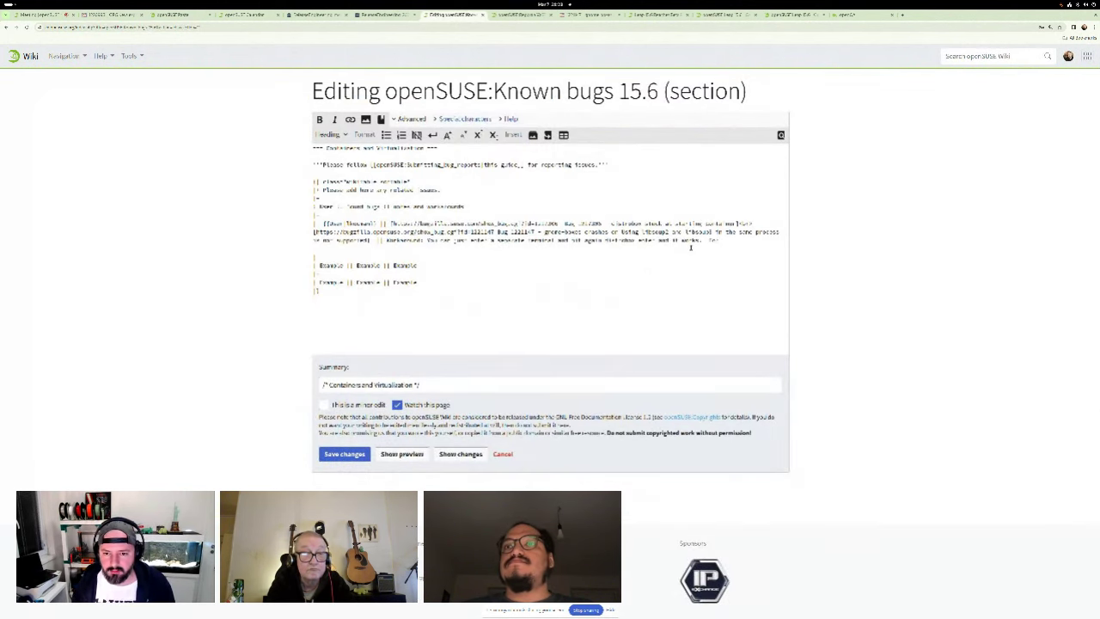
pyautogui.hotkey('ctrl', '+')
pyautogui.hotkey('ctrl', '+')
pyautogui.hotkey('ctrl', '+')
pyautogui.write('boxes please')
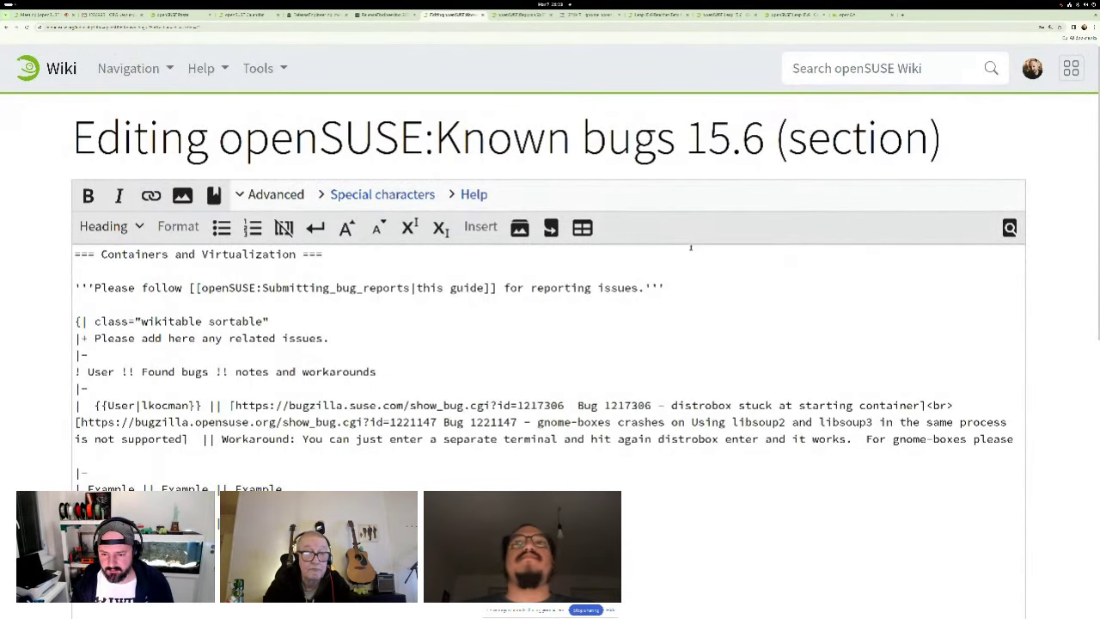
pyautogui.write(' use a flatpak ve')
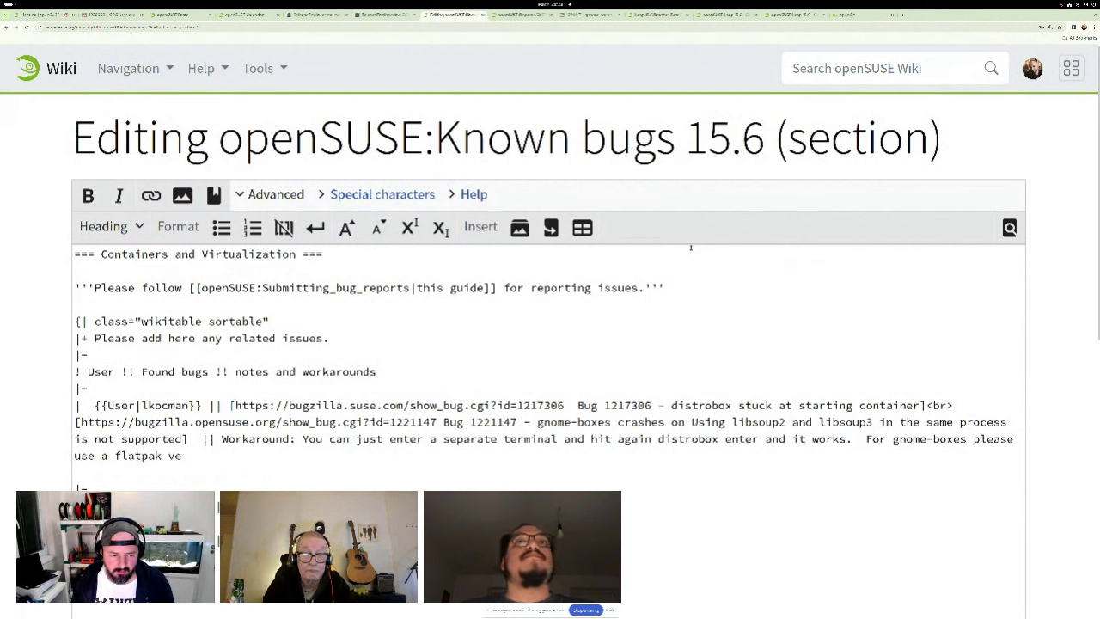
pyautogui.write('rsion')
pyautogui.press('BackSpace')
pyautogui.press('BackSpace')
pyautogui.press('BackSpace')
pyautogui.write('til')
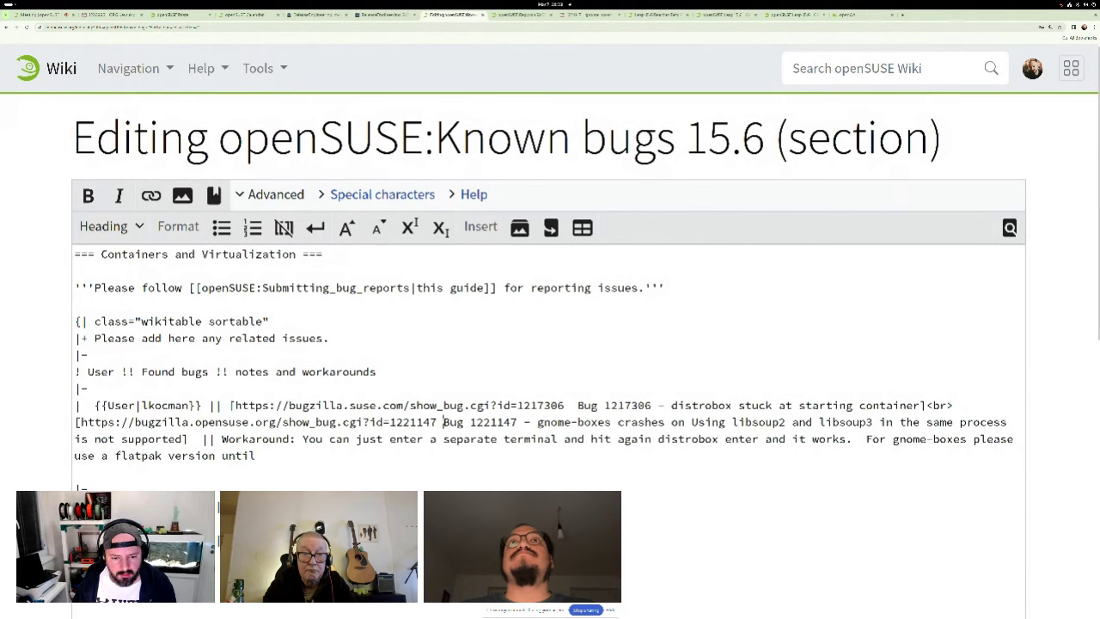
pyautogui.moveTo(443, 422); pyautogui.dragTo(512, 422)
pyautogui.hotkey('ctrl', 'c')
pyautogui.click(257, 455)
pyautogui.hotkey('ctrl', 'v')
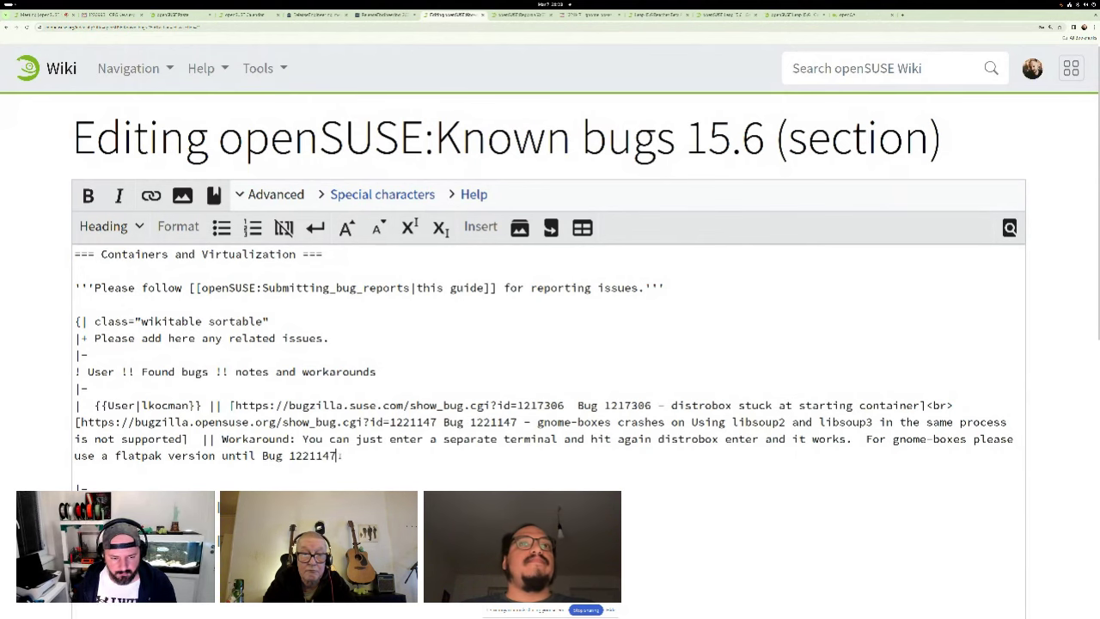
pyautogui.write('gets res')
pyautogui.write('olved.')
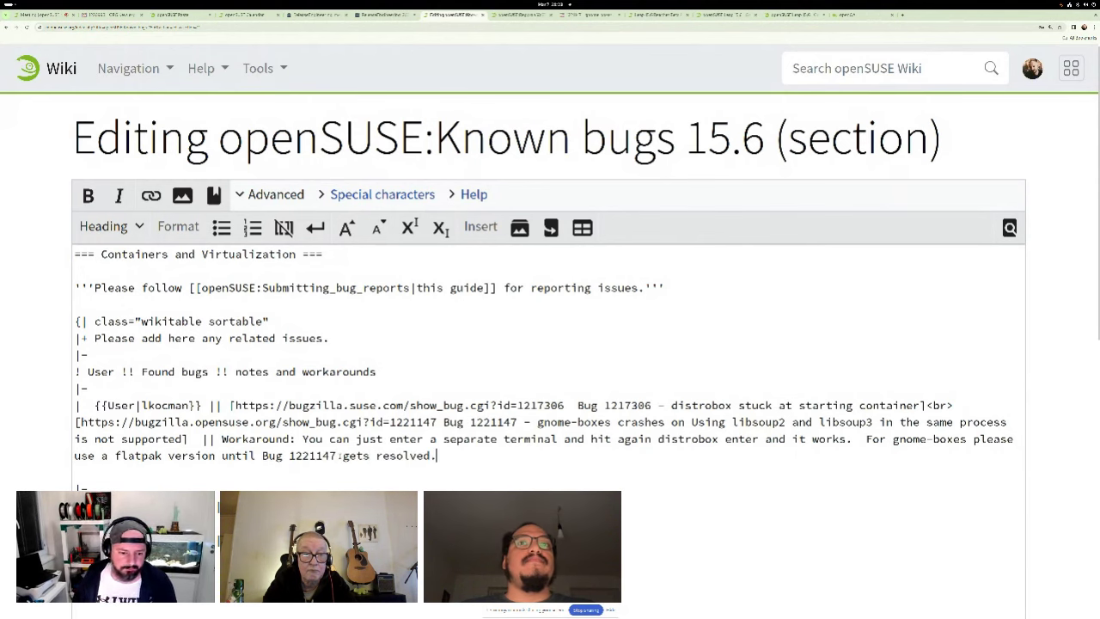
pyautogui.scroll(-5, 550, 343)
pyautogui.scroll(-5, 550, 344)
pyautogui.scroll(-5, 550, 344)
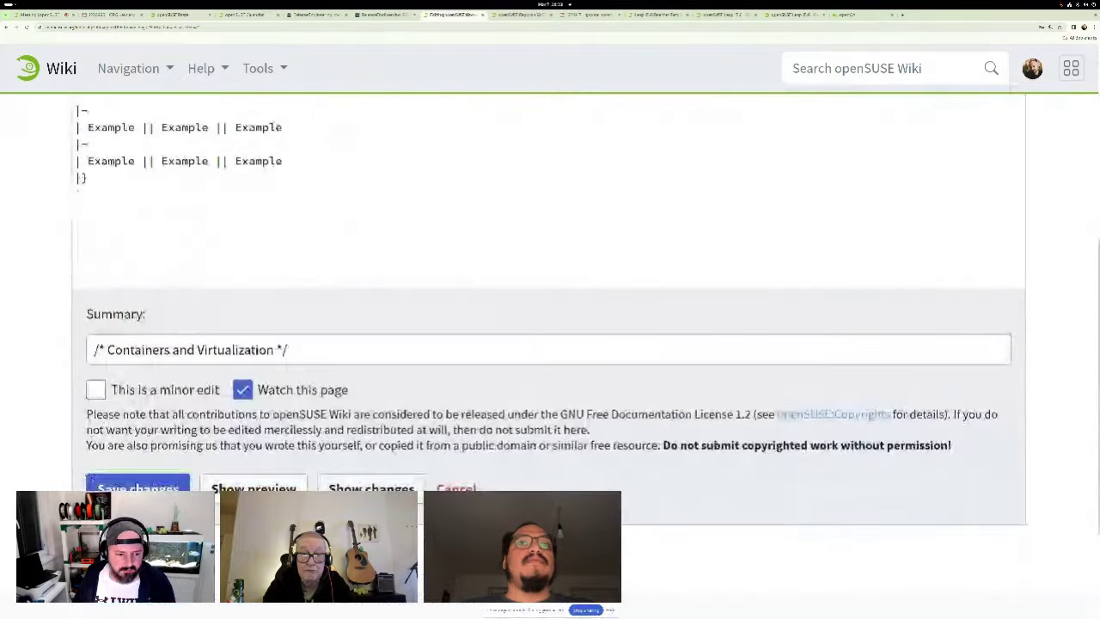
pyautogui.press('Return')
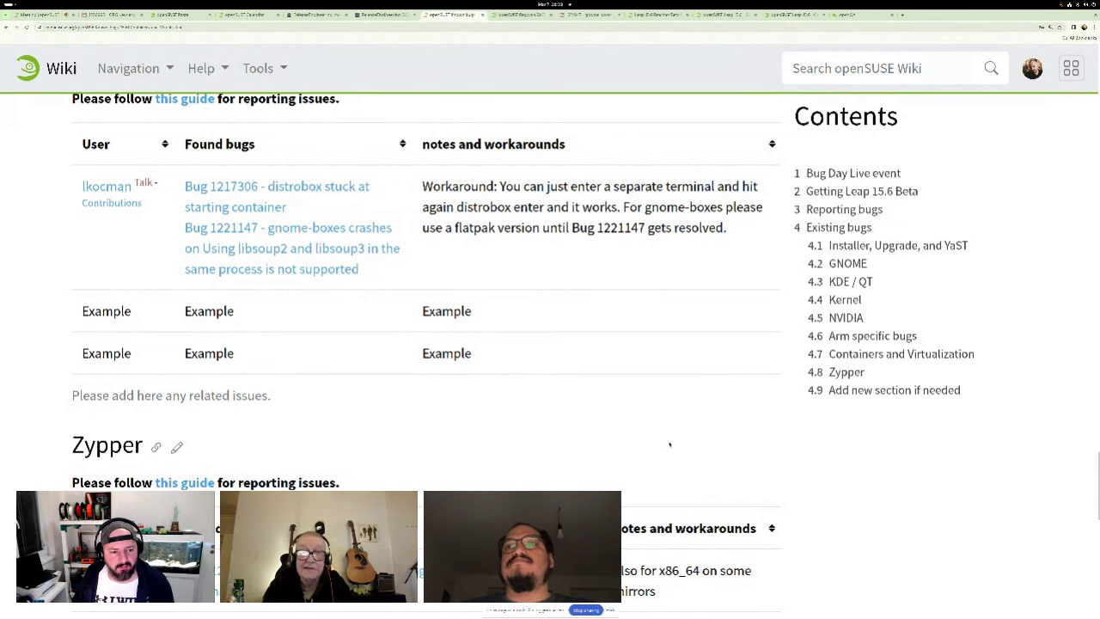
pyautogui.scroll(3, 668, 445)
pyautogui.scroll(3, 668, 445)
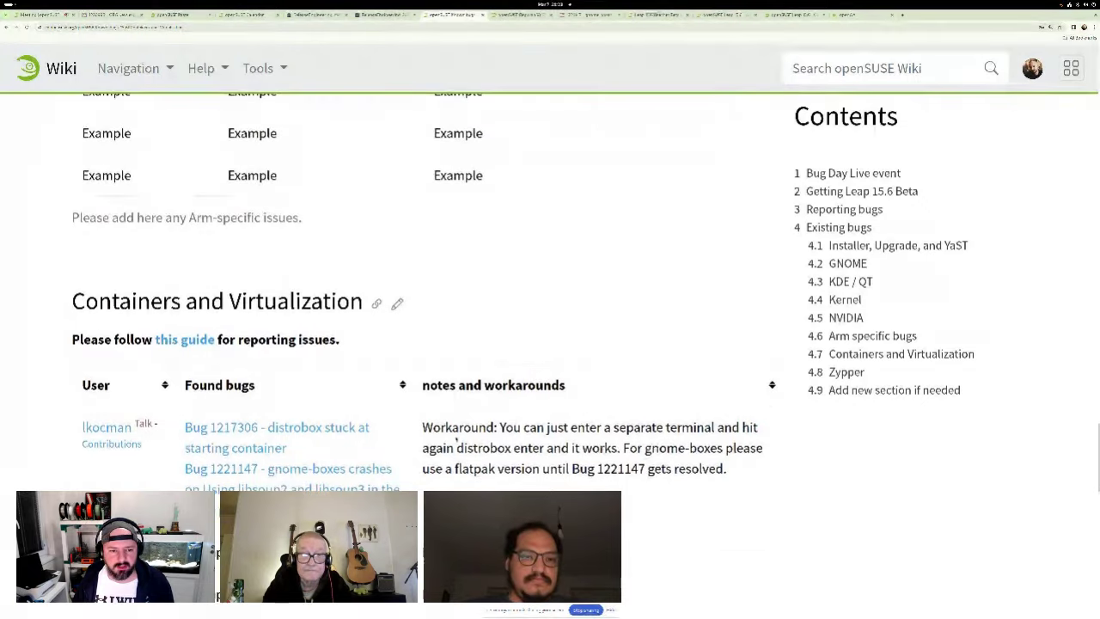
pyautogui.scroll(3, 623, 440)
pyautogui.scroll(3, 623, 440)
pyautogui.scroll(3, 623, 439)
pyautogui.scroll(3, 623, 440)
pyautogui.scroll(3, 623, 439)
pyautogui.scroll(3, 1021, 443)
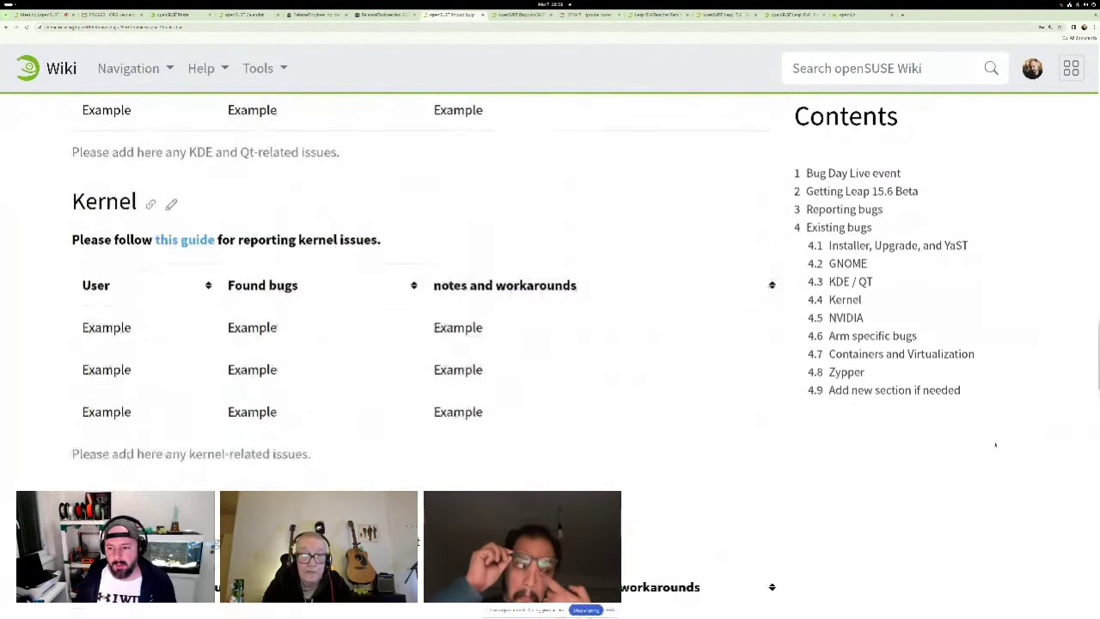
pyautogui.scroll(3, 1022, 442)
pyautogui.scroll(5, 1068, 247)
pyautogui.scroll(4, 1067, 247)
pyautogui.scroll(3, 1067, 247)
pyautogui.scroll(3, 1067, 247)
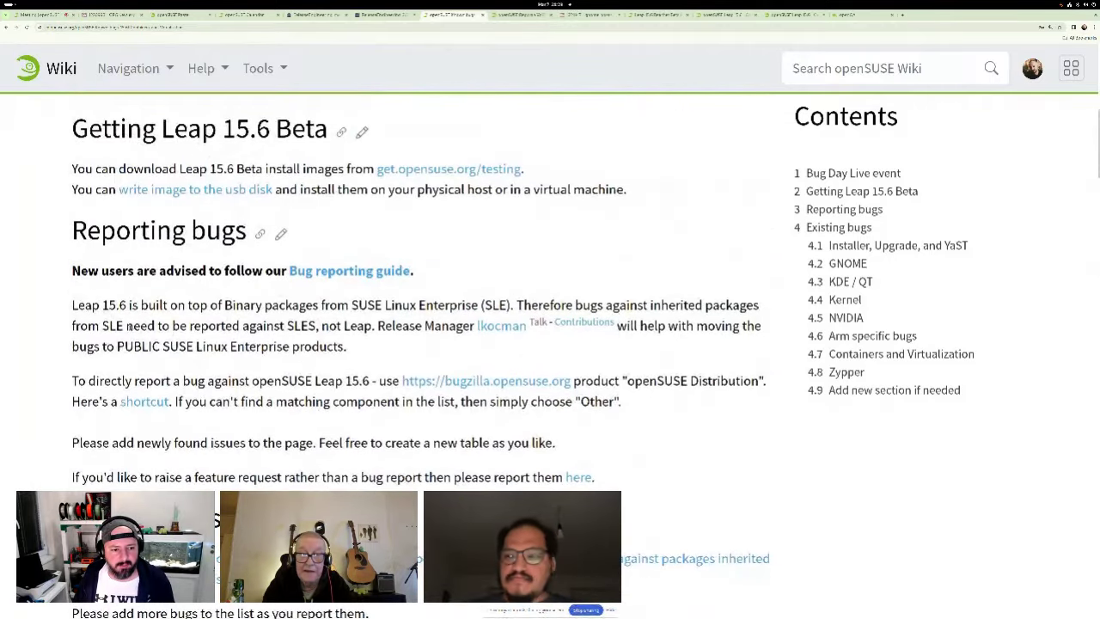
# Step: Highlight the Reporting bugs sentence about Leap being built on SLE, then deselect it
pyautogui.moveTo(73, 305); pyautogui.dragTo(509, 305)
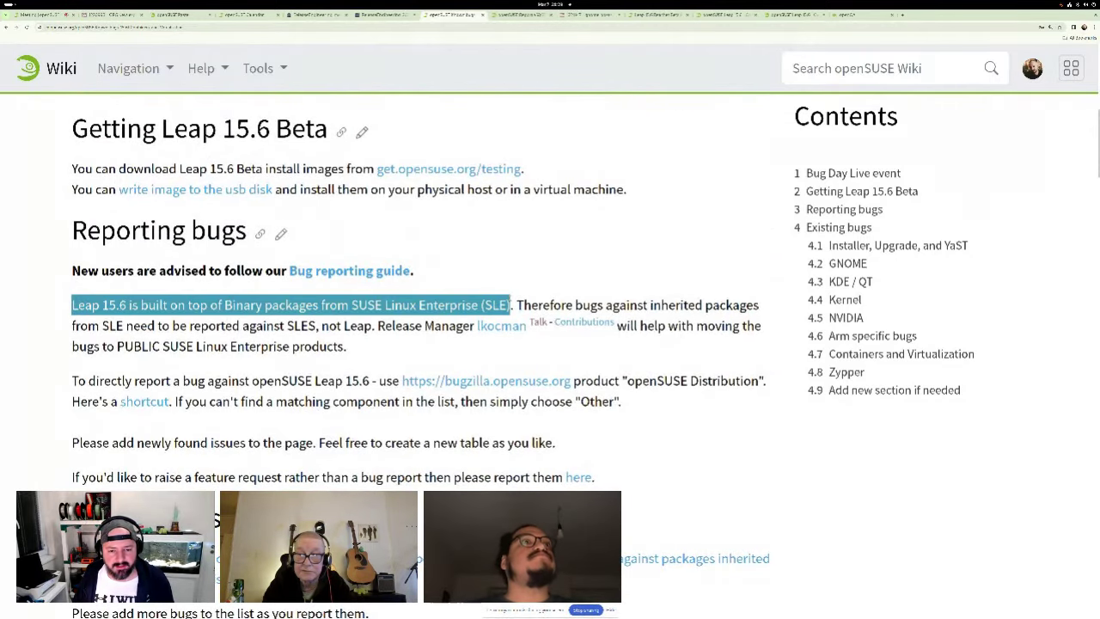
pyautogui.click(707, 448)
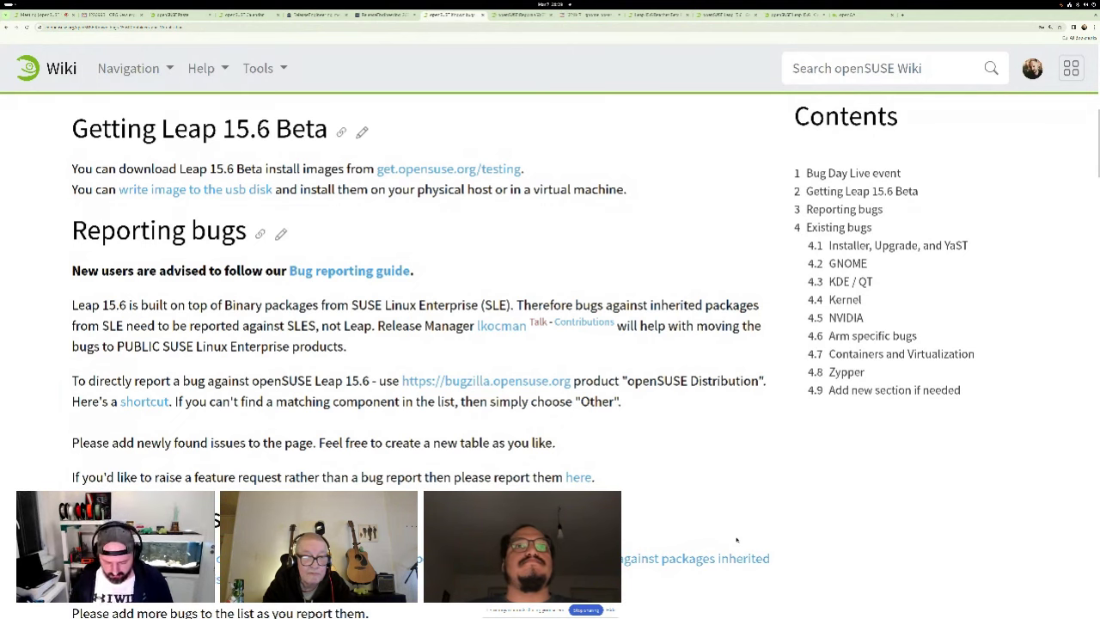
# Step: Open build.opensuse.org in a new zoomed-in tab and sign in with the prefilled account
pyautogui.hotkey('ctrl', 't')
pyautogui.write('op')
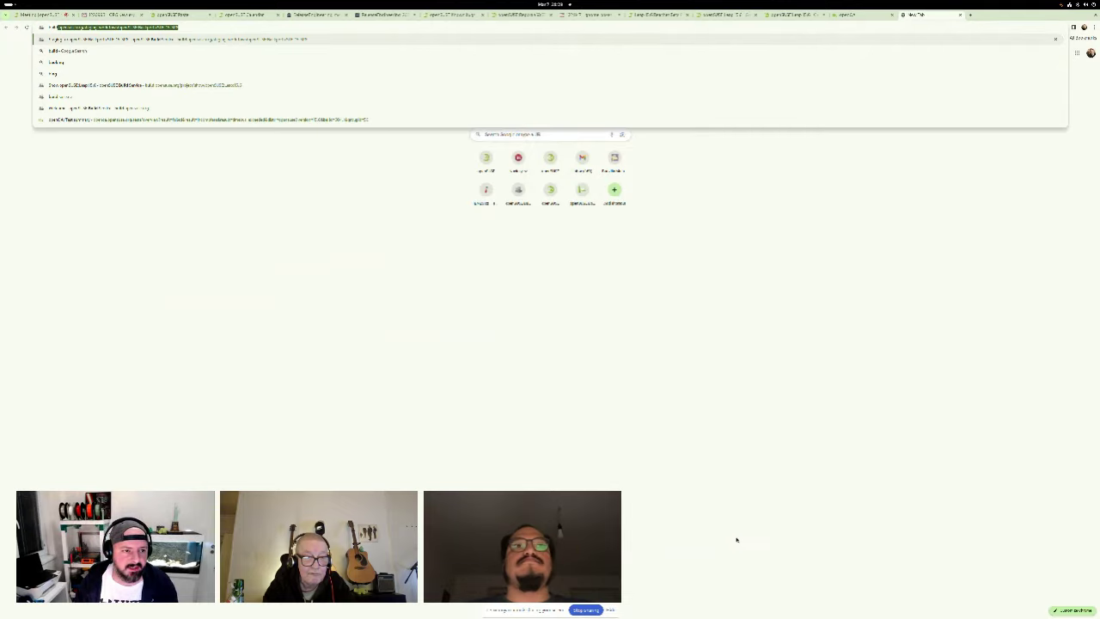
pyautogui.press('Return')
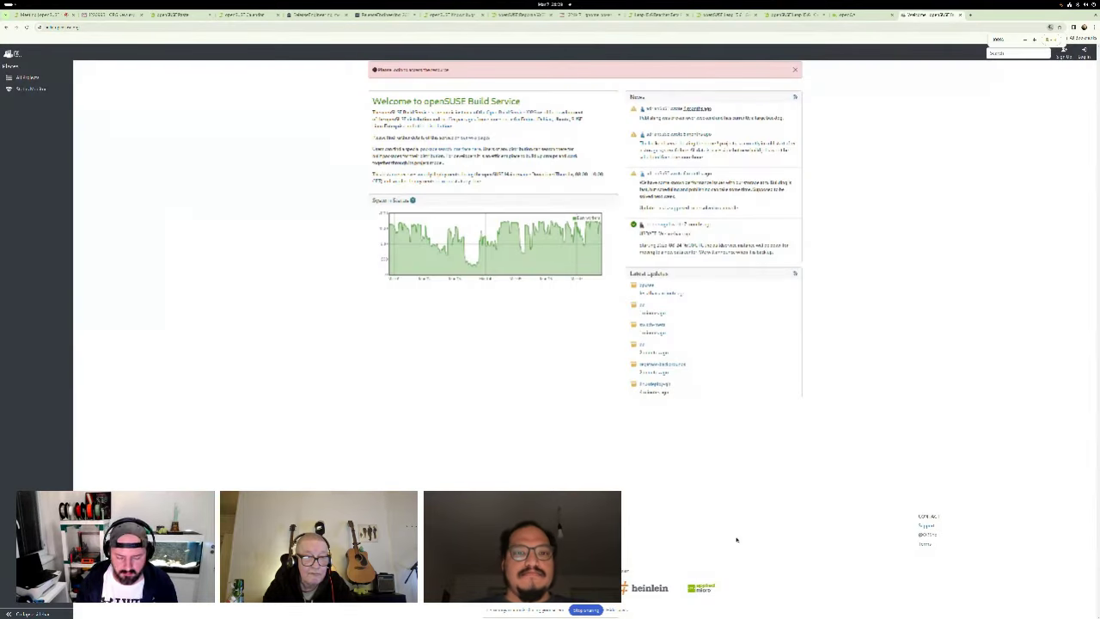
pyautogui.hotkey('ctrl', '+')
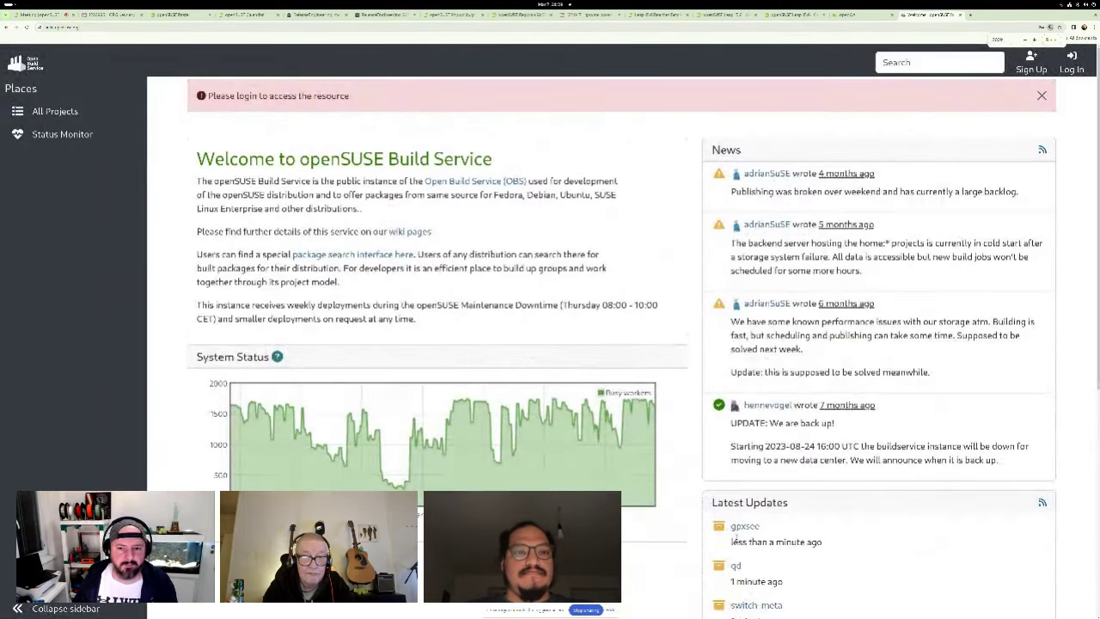
pyautogui.click(1031, 64)
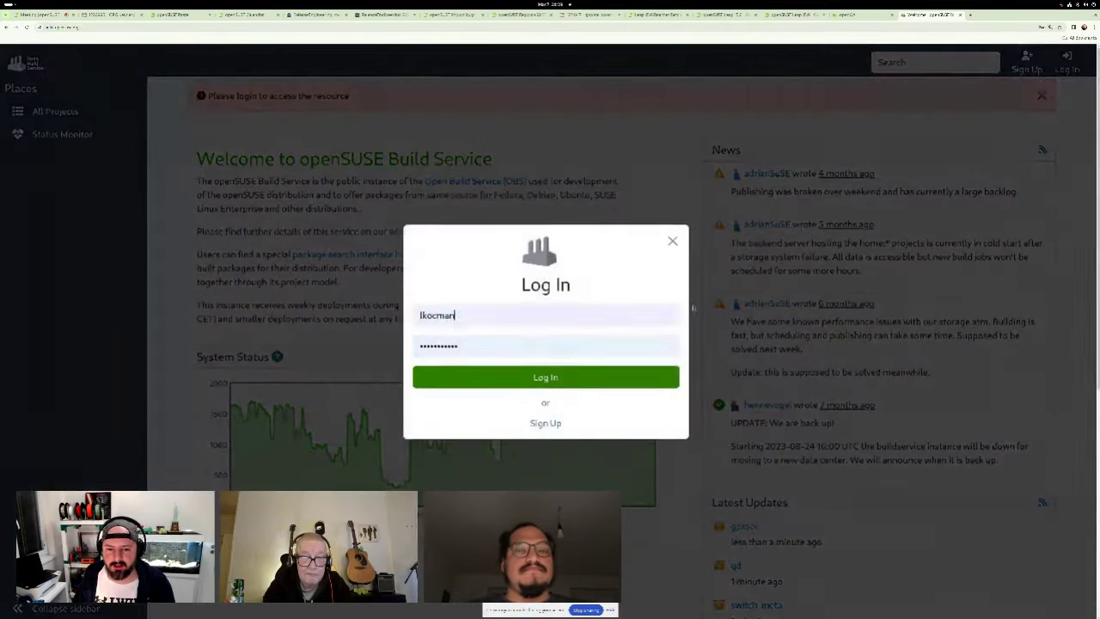
pyautogui.click(610, 380)
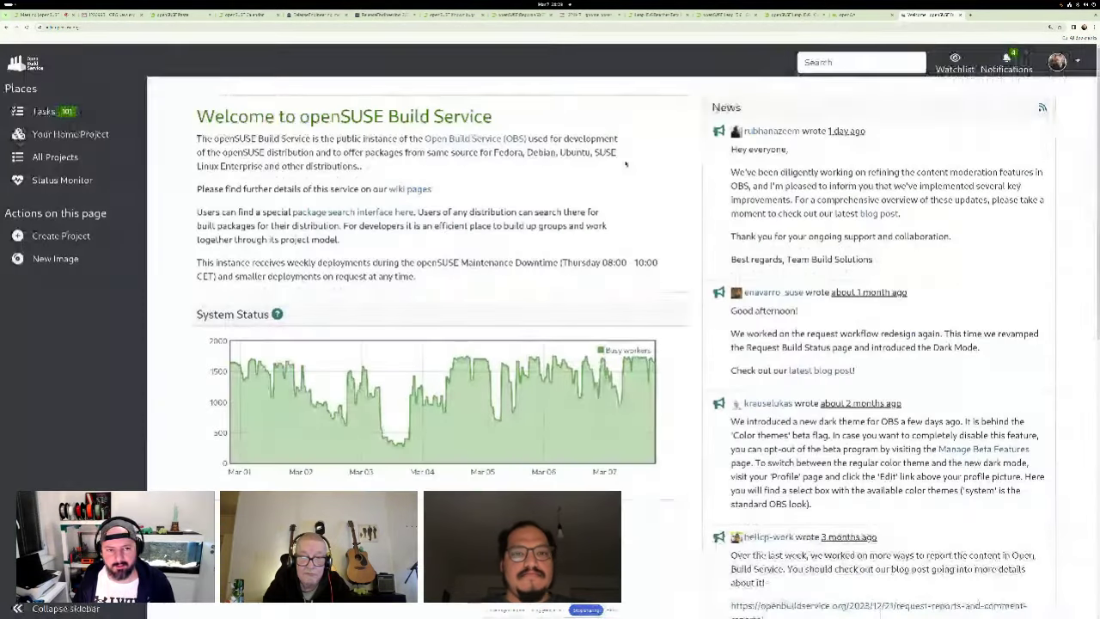
# Step: Search for openSUSE:Leap:15.6 and open its project overview
pyautogui.hotkey('ctrl', 'l')
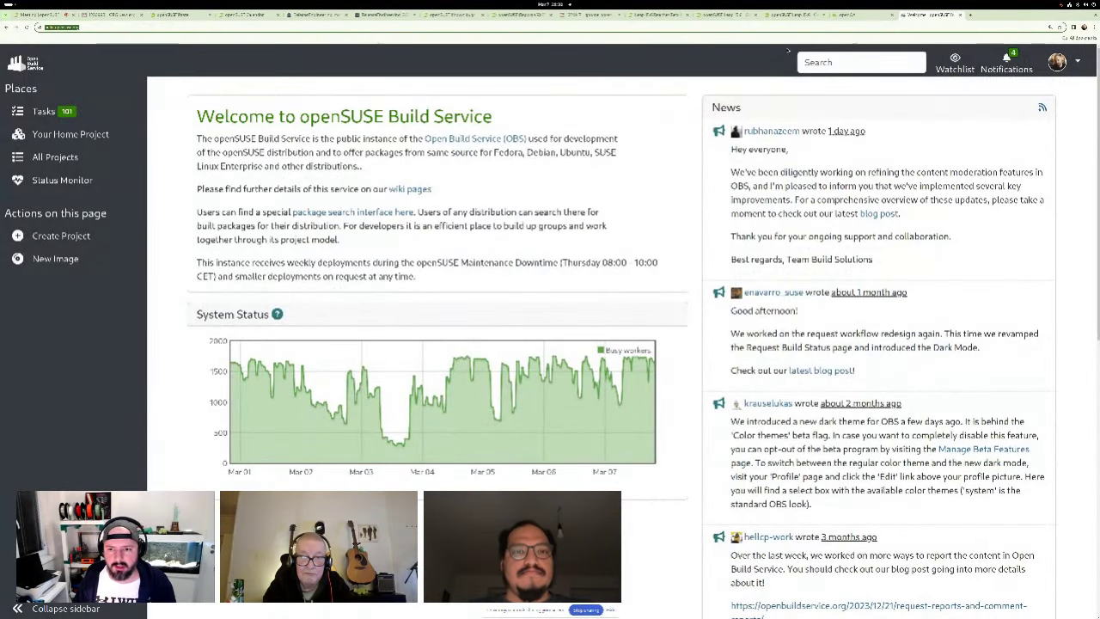
pyautogui.click(825, 62)
pyautogui.write('penSUSE:')
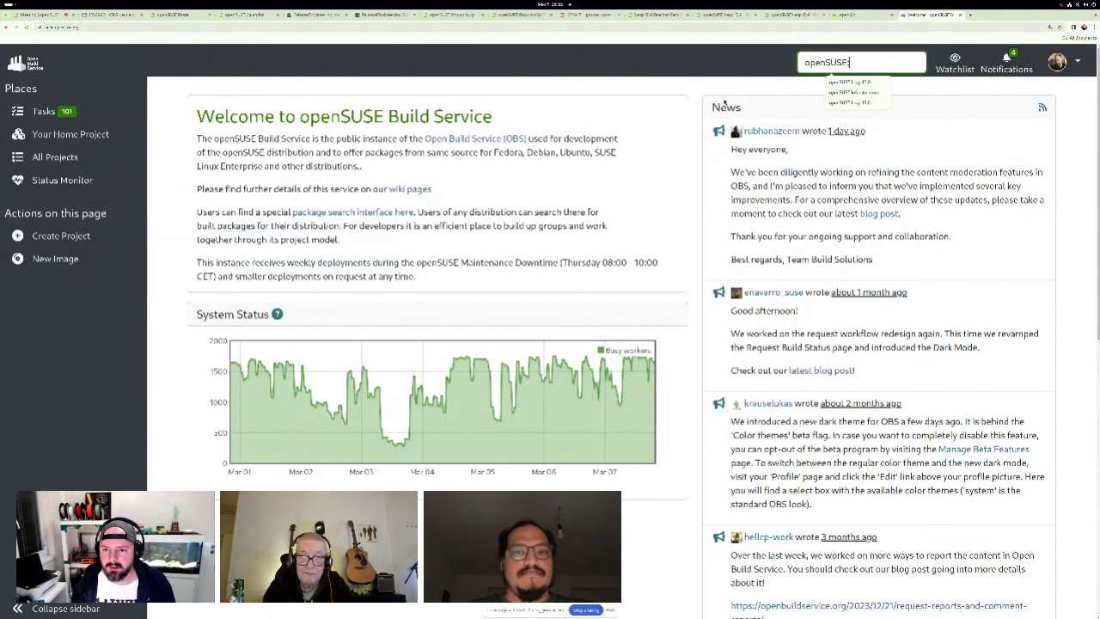
pyautogui.write('Leap:15.6')
pyautogui.press('Return')
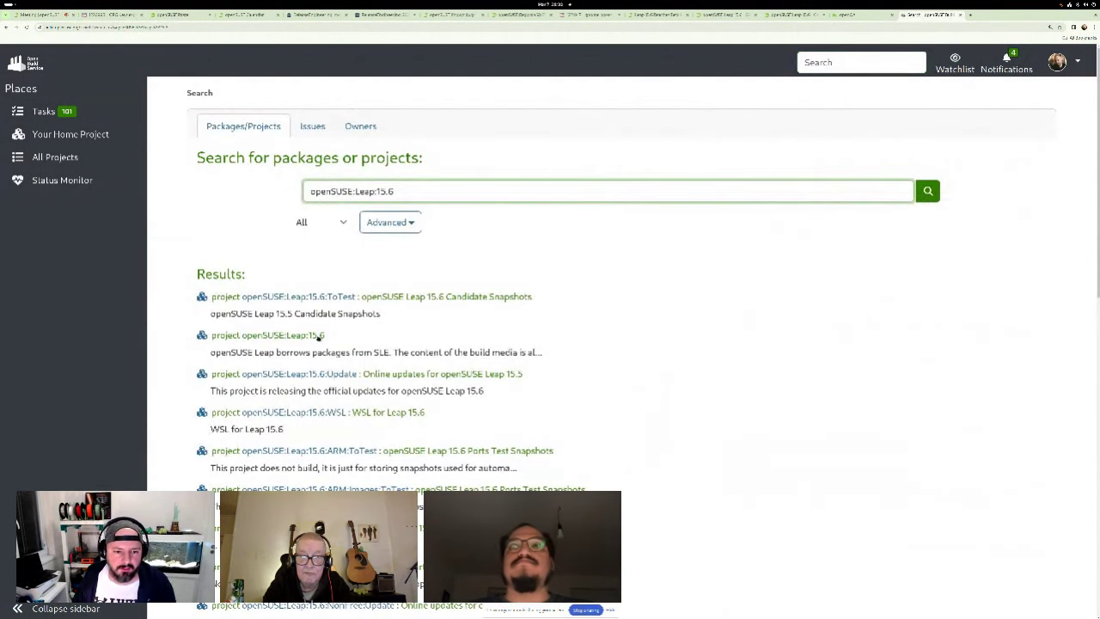
pyautogui.click(677, 330)
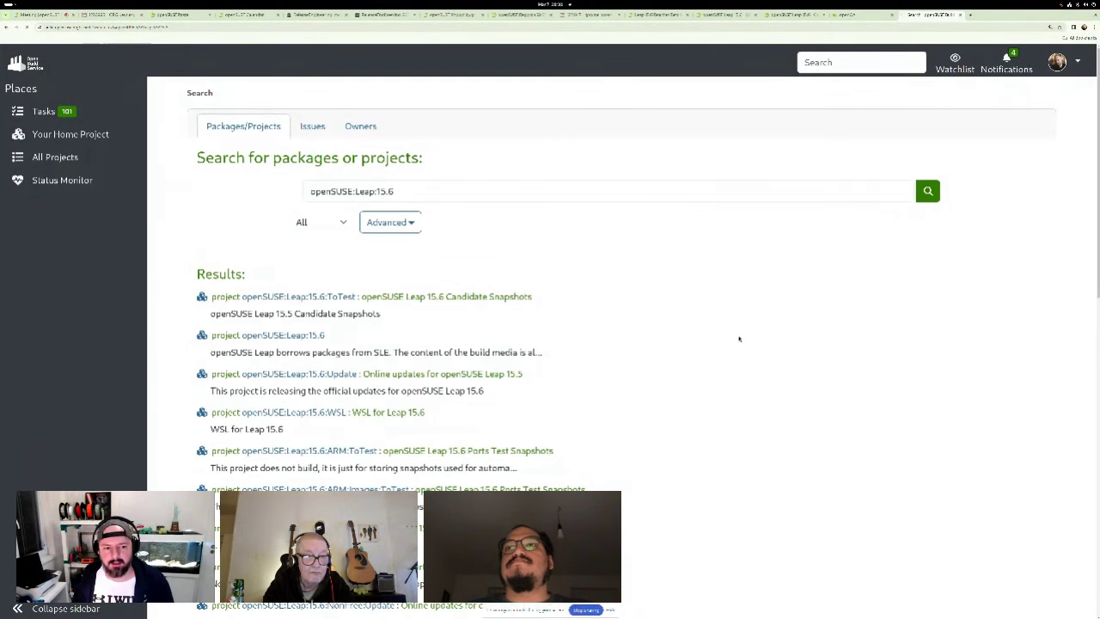
pyautogui.click(283, 334)
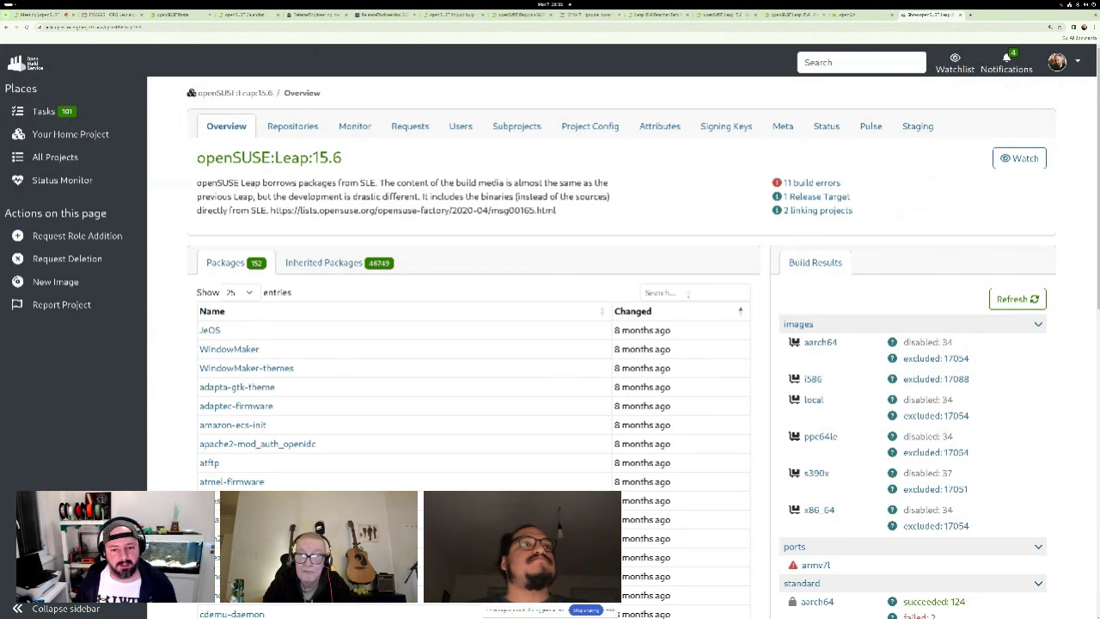
# Step: Find gnome-boxes in the inherited packages, coming from openSUSE:Backports:SLE-15-SP6
pyautogui.click(687, 293)
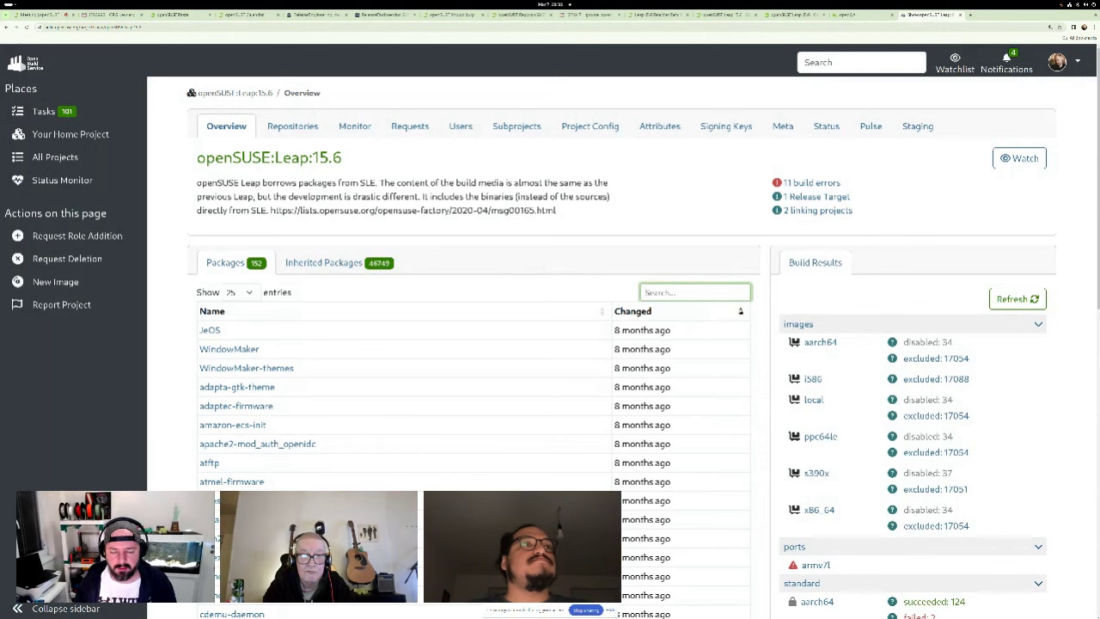
pyautogui.write('gnome b')
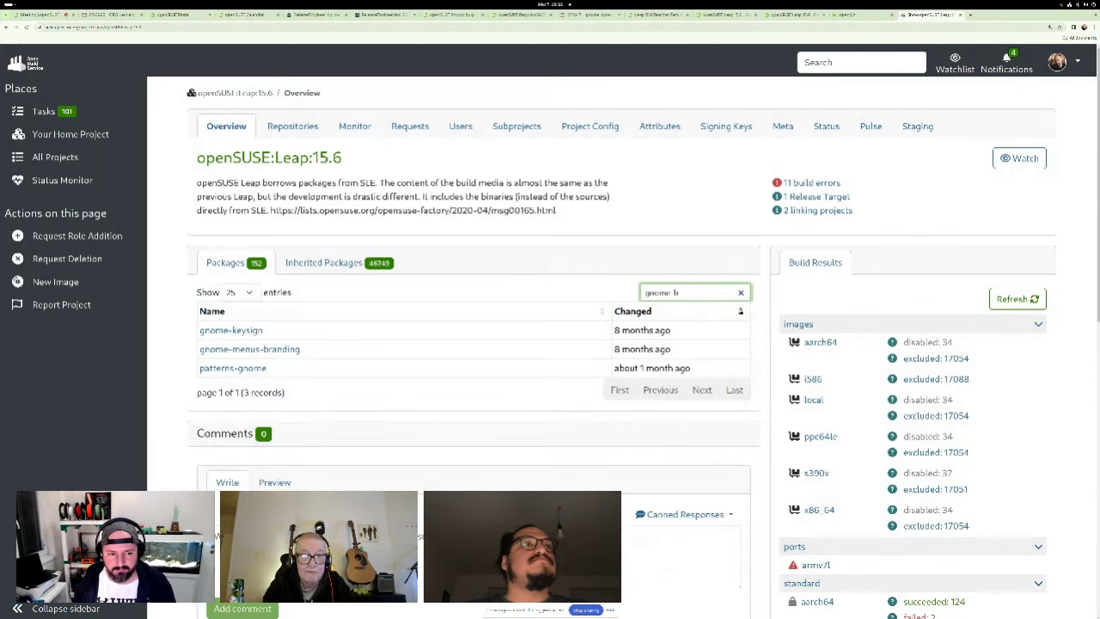
pyautogui.write('-boxes')
pyautogui.hotkey('ctrl', 'a')
pyautogui.press('BackSpace')
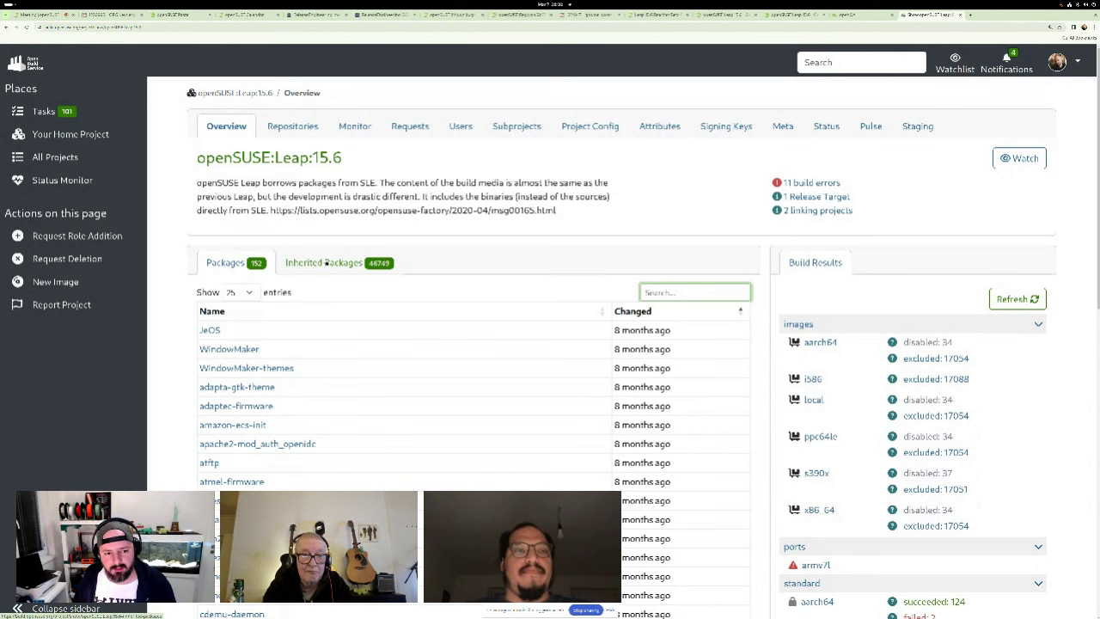
pyautogui.click(324, 262)
pyautogui.click(692, 293)
pyautogui.write('gnome-boxes')
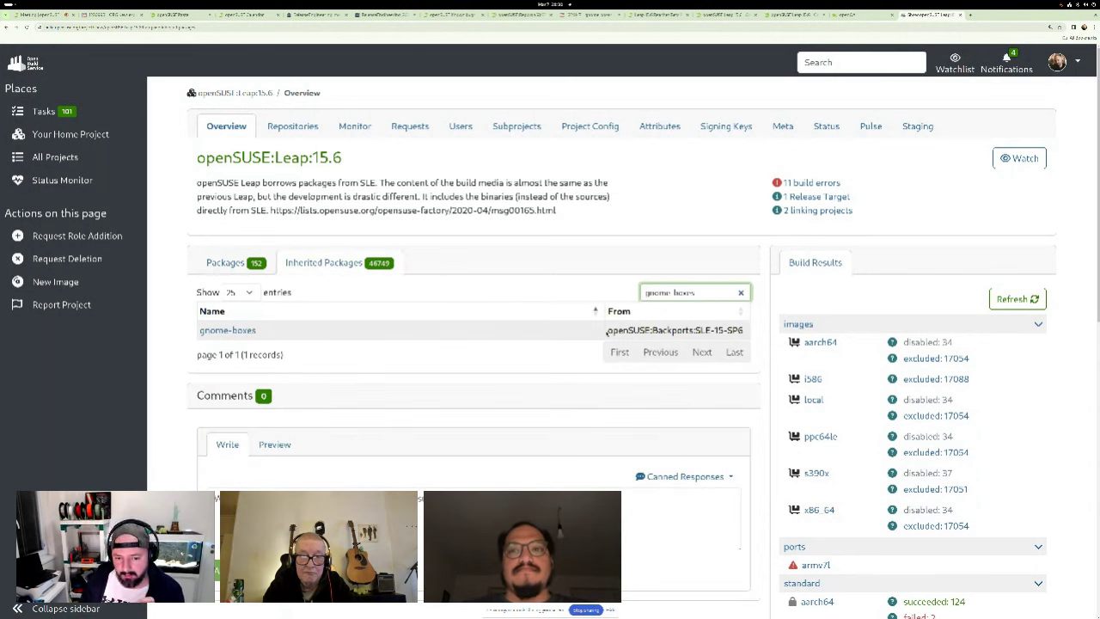
pyautogui.moveTo(607, 329); pyautogui.dragTo(744, 330)
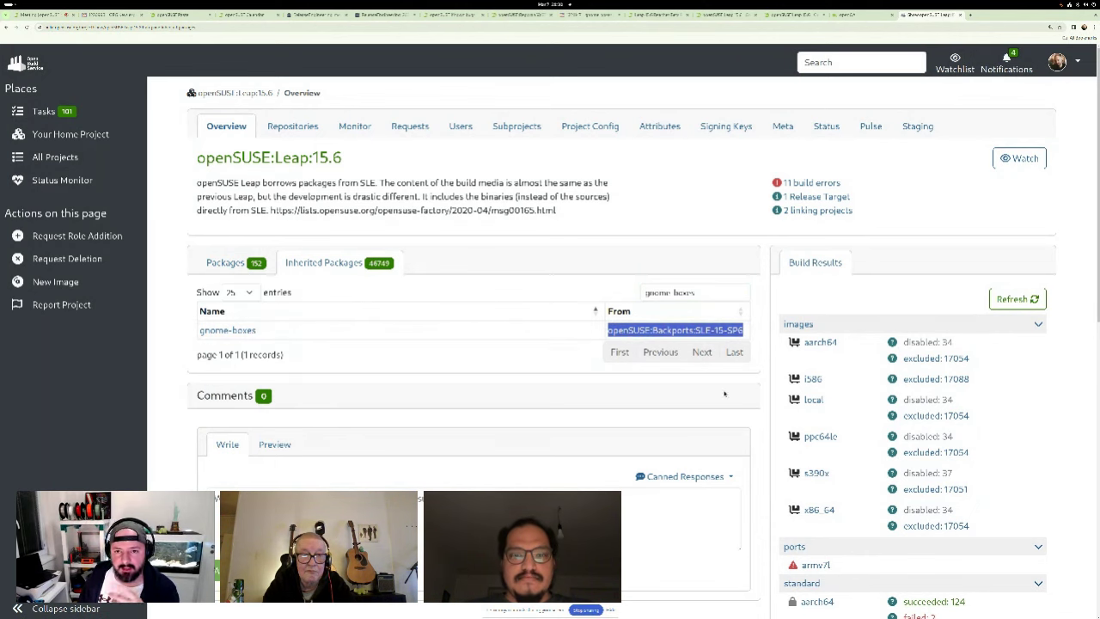
# Step: Filter the inherited packages for virt-manager and highlight its source, SUSE:SLE-15-SP6:GA
pyautogui.click(593, 14)
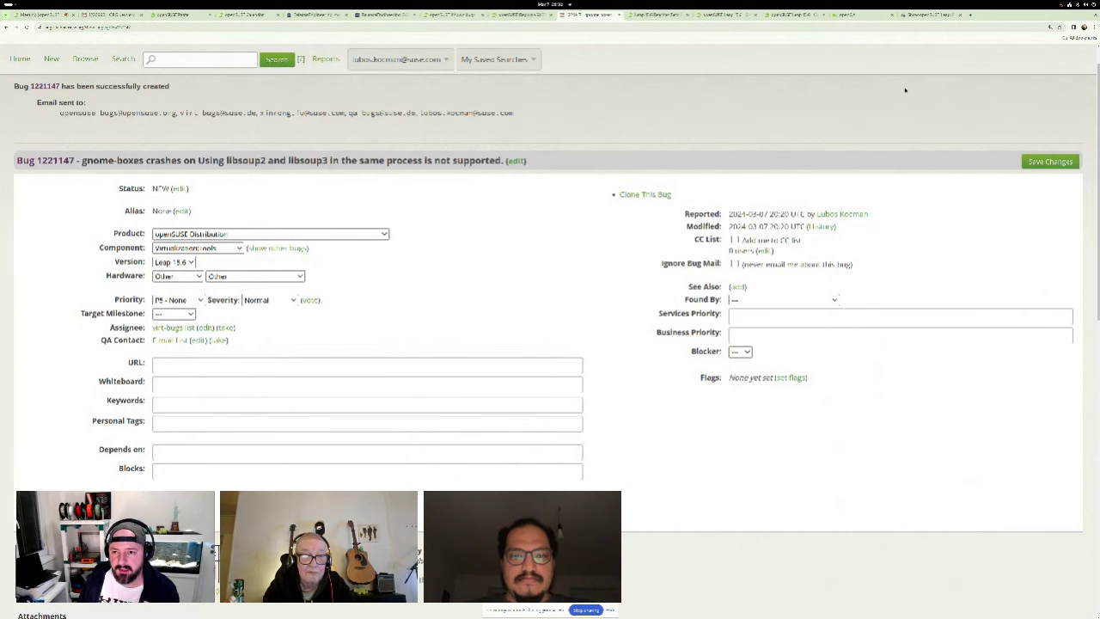
pyautogui.click(928, 15)
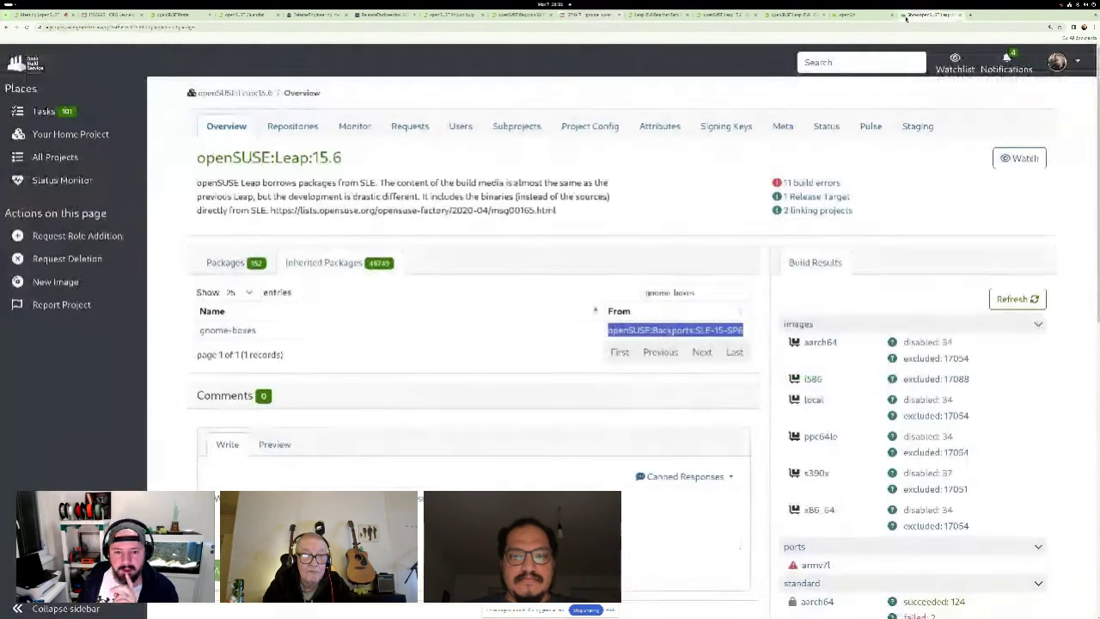
pyautogui.tripleClick(671, 292)
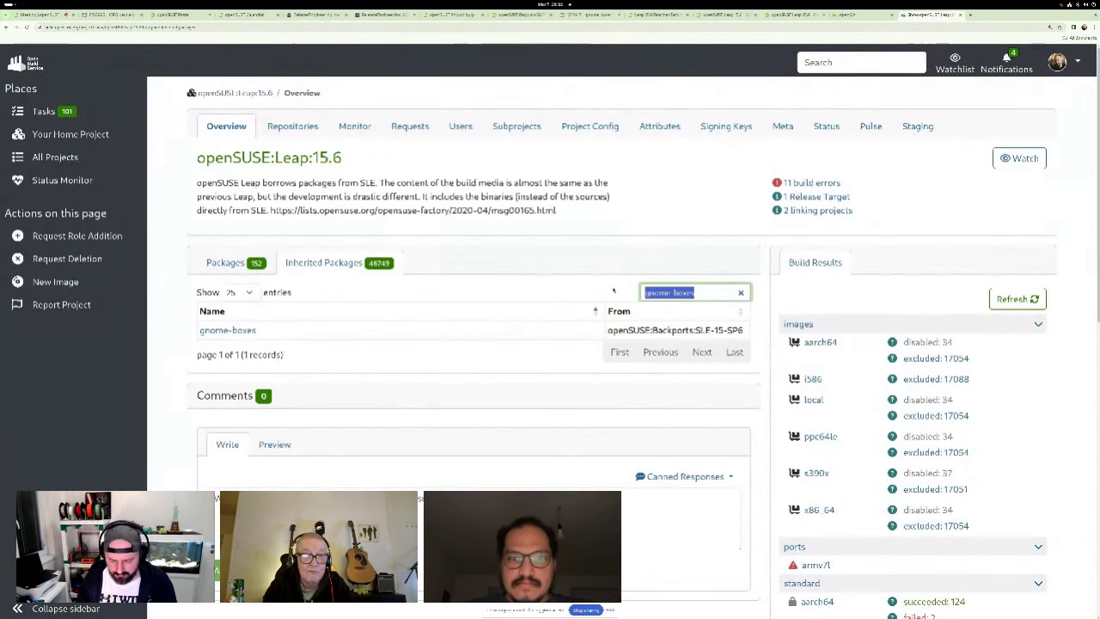
pyautogui.write('virt-manager')
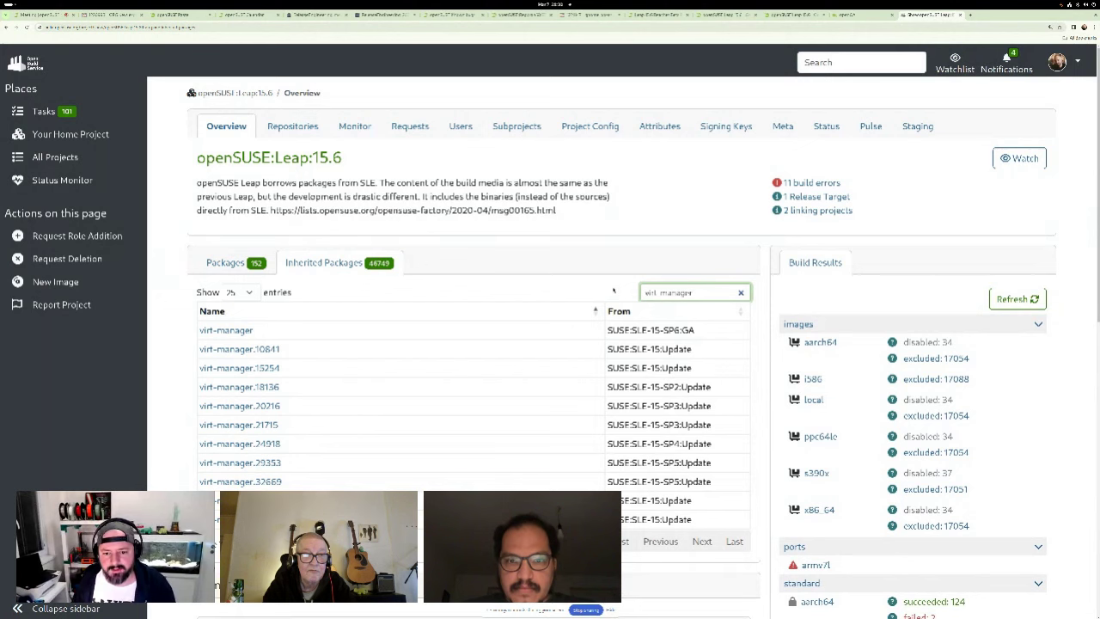
pyautogui.moveTo(694, 330); pyautogui.dragTo(617, 330)
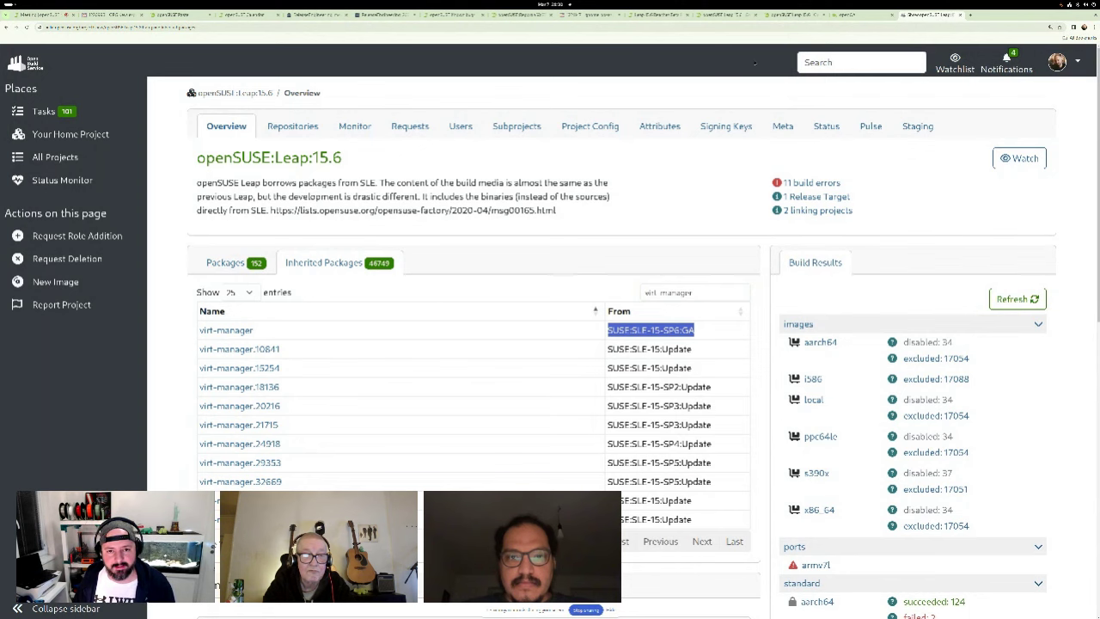
# Step: Return to bug 1221147 and browse its Product list, keeping openSUSE Distribution
pyautogui.click(591, 14)
pyautogui.click(339, 234)
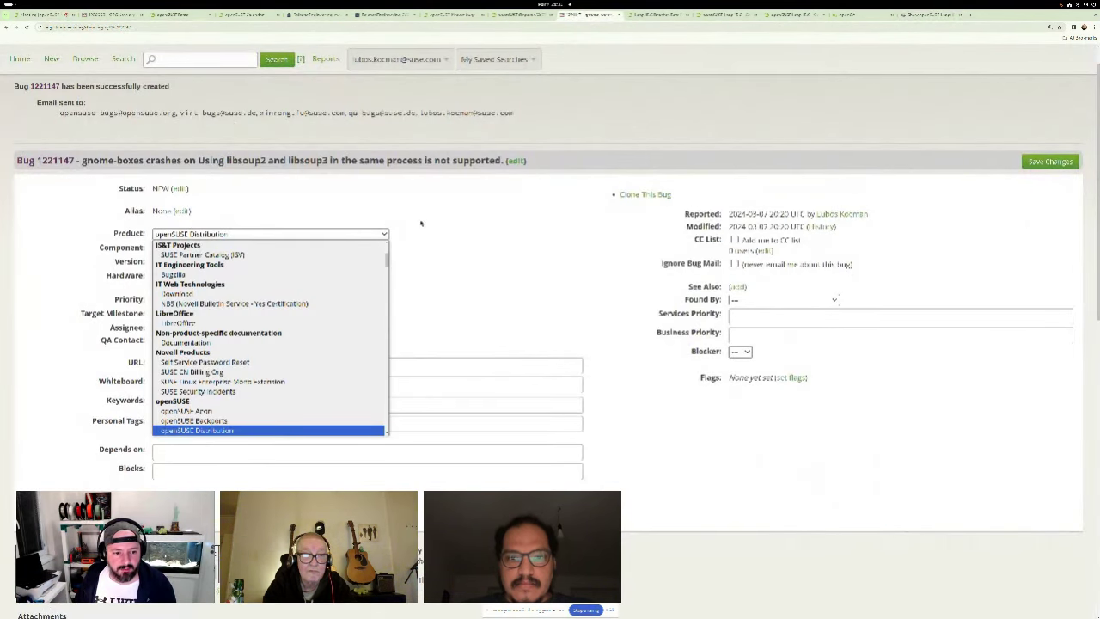
pyautogui.scroll(-3, 270, 343)
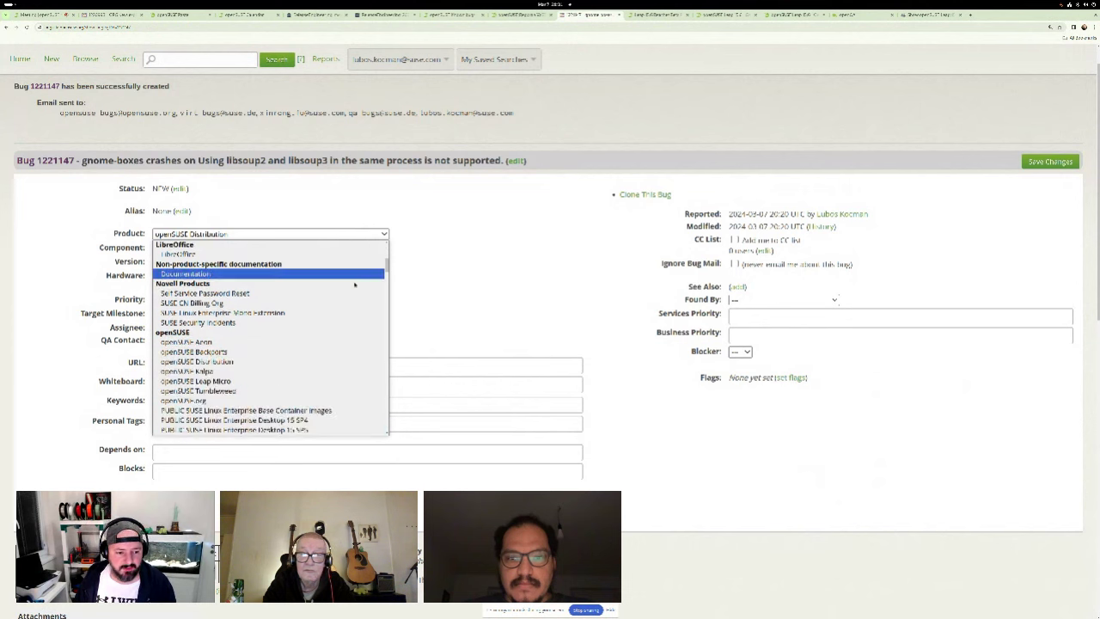
pyautogui.scroll(-3, 270, 344)
pyautogui.scroll(2, 271, 344)
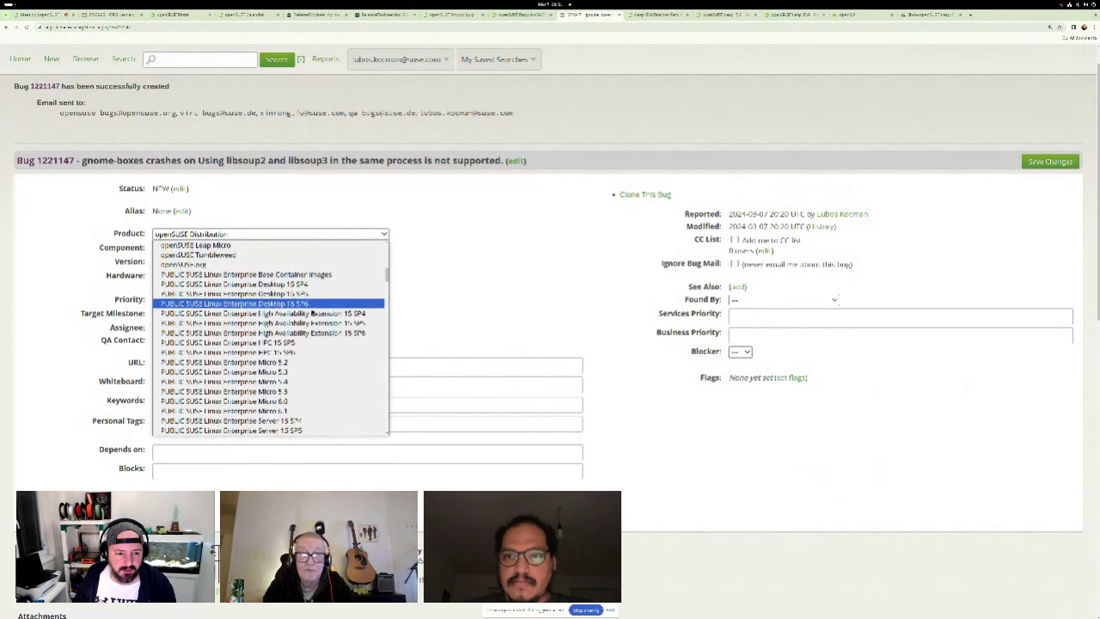
pyautogui.press('Escape')
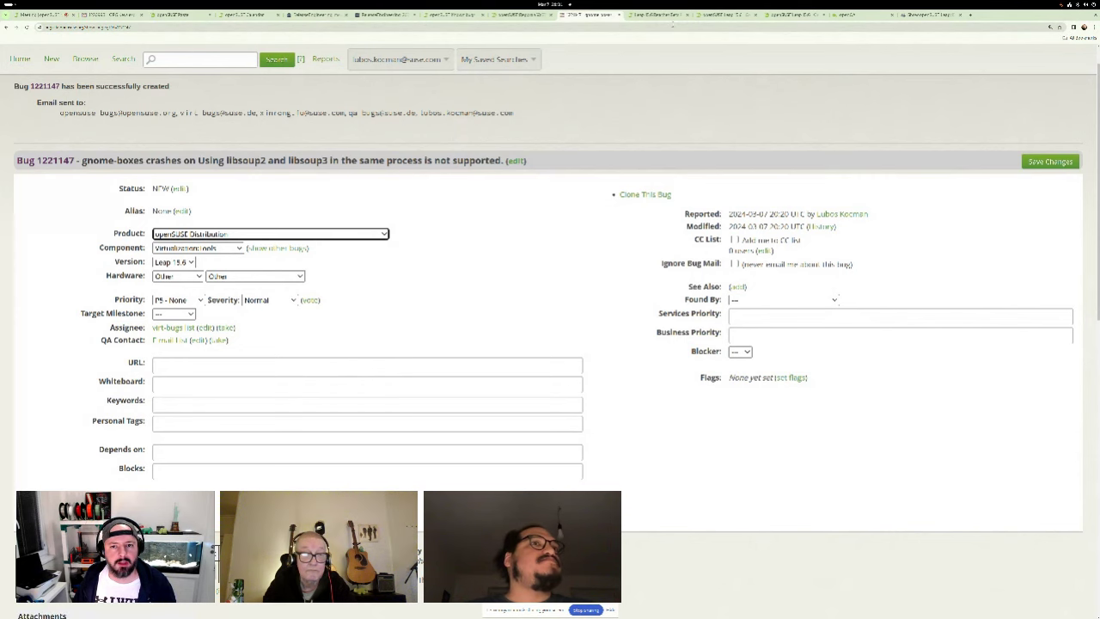
# Step: Cycle through the Leap 15.6 Beta announcement, download and wiki tabs, then bring up the stream window
pyautogui.click(739, 15)
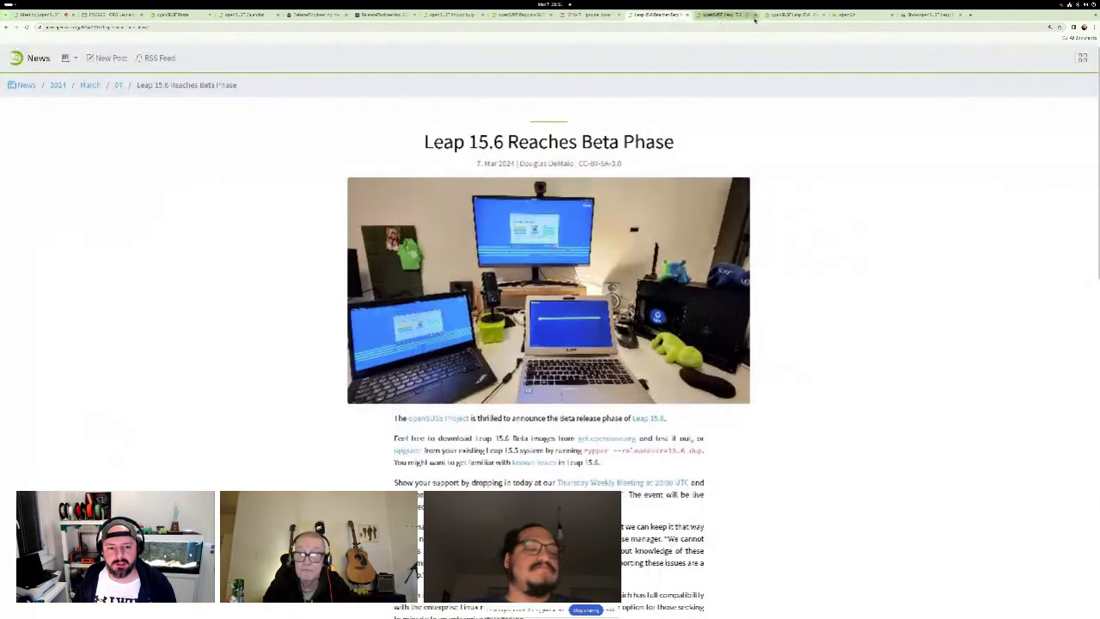
pyautogui.click(781, 15)
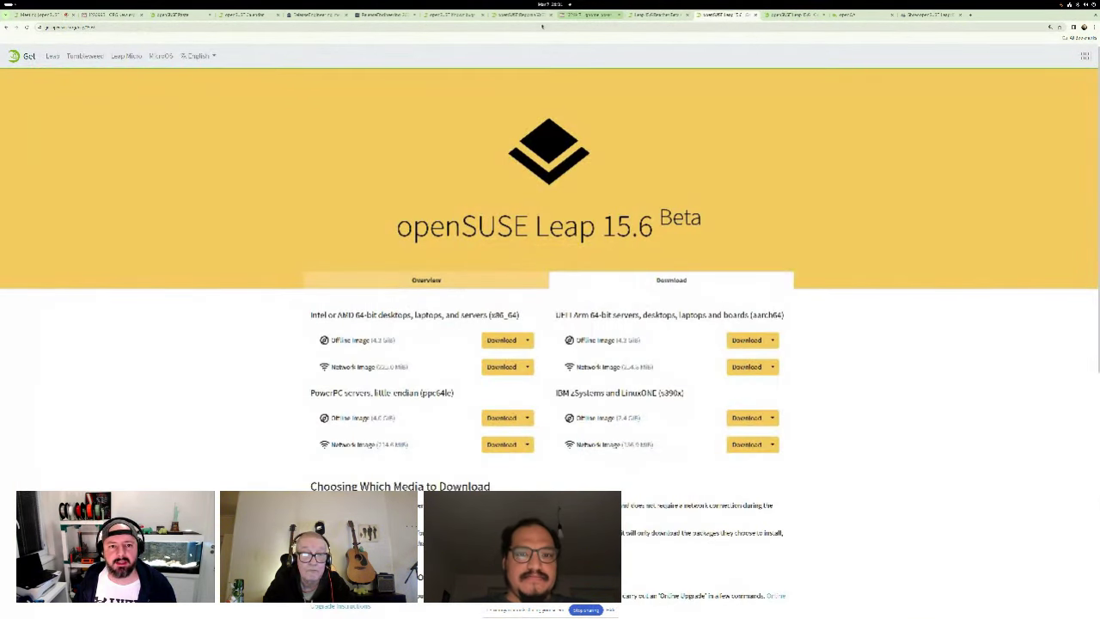
pyautogui.click(455, 14)
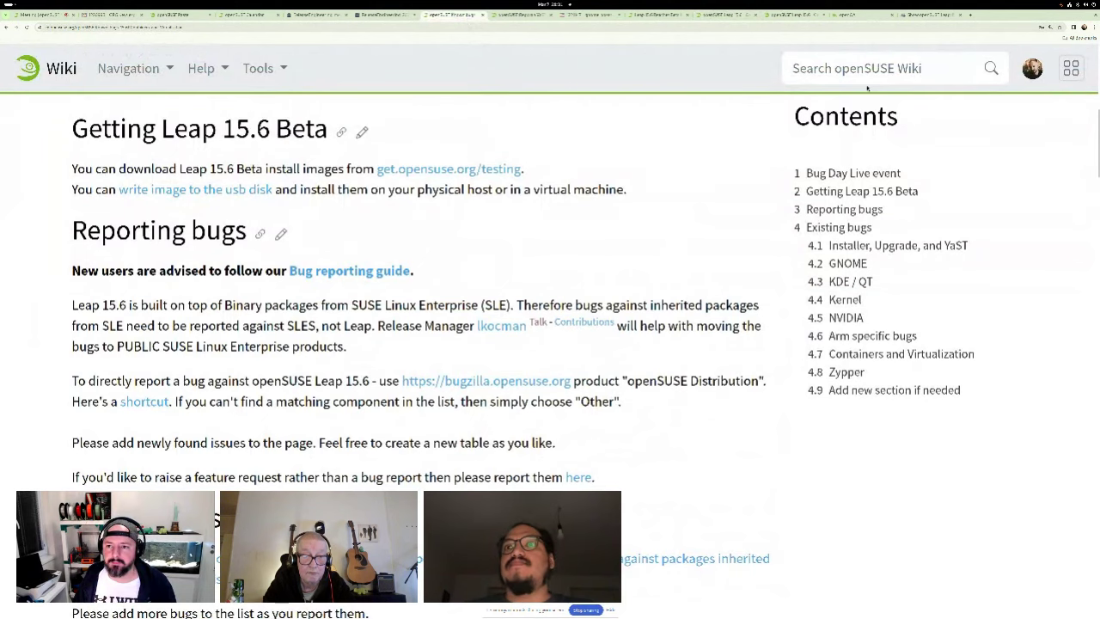
pyautogui.hotkey('alt', 'Tab')
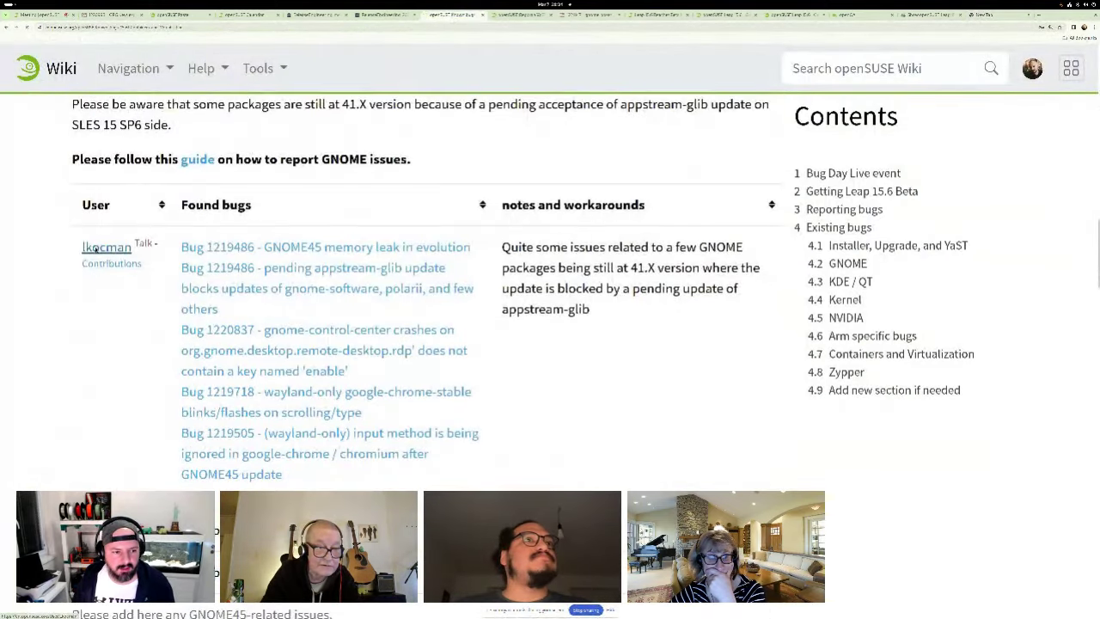
# Step: Visit the Lkocman wiki user page, then go back to the Known bugs 15.6 GNOME section
pyautogui.click(106, 247)
pyautogui.scroll(-5, 387, 301)
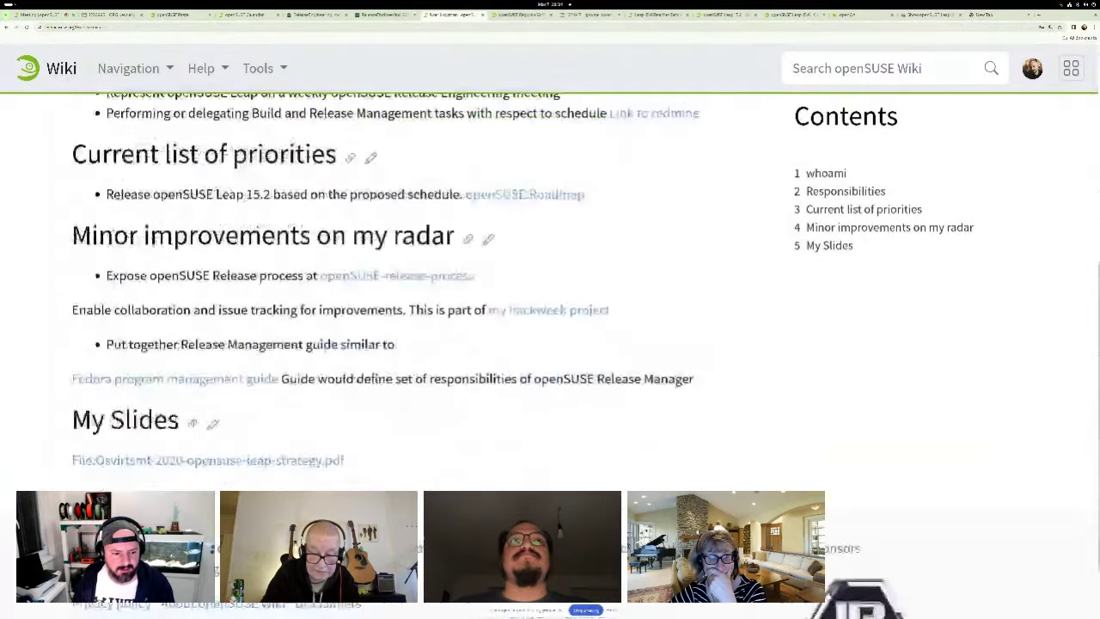
pyautogui.scroll(5, 387, 301)
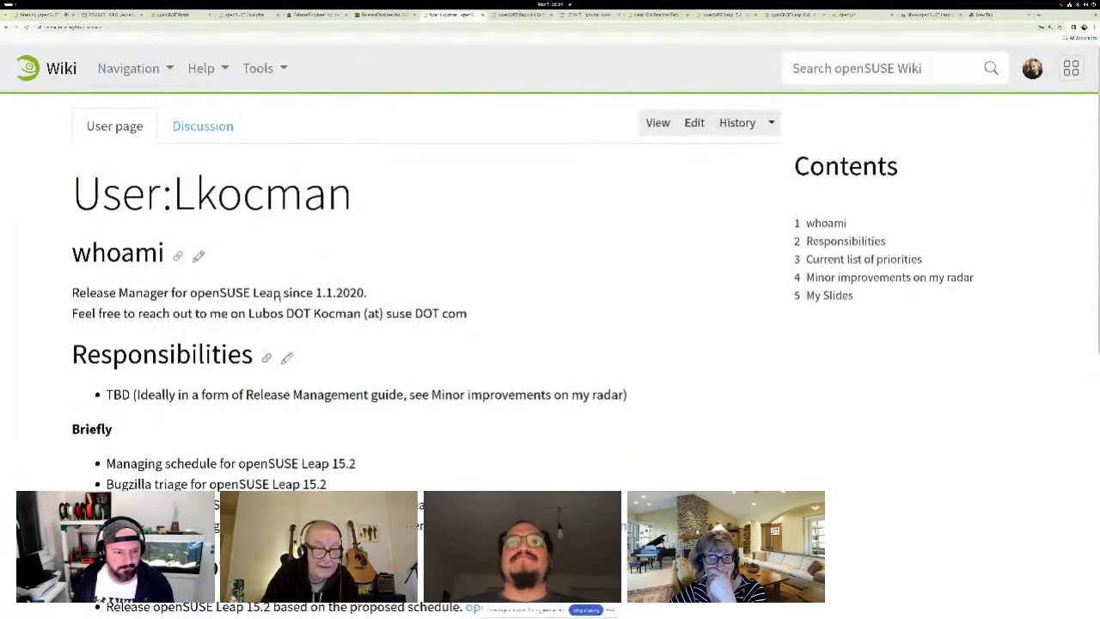
pyautogui.moveTo(467, 313); pyautogui.dragTo(249, 313)
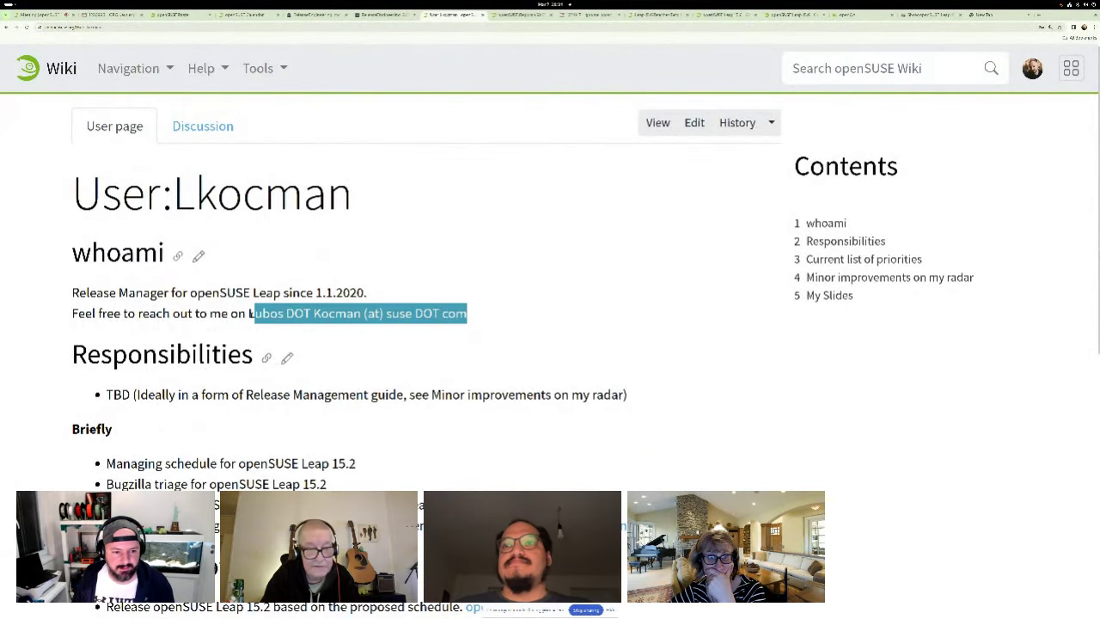
pyautogui.click(244, 312)
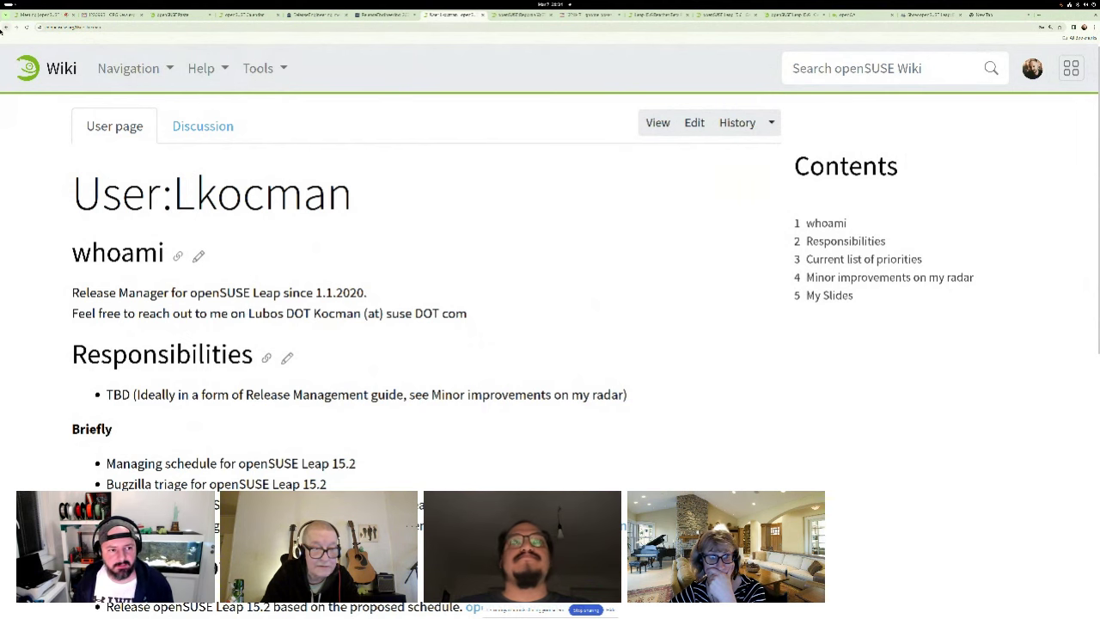
pyautogui.hotkey('ctrl', 'Tab')
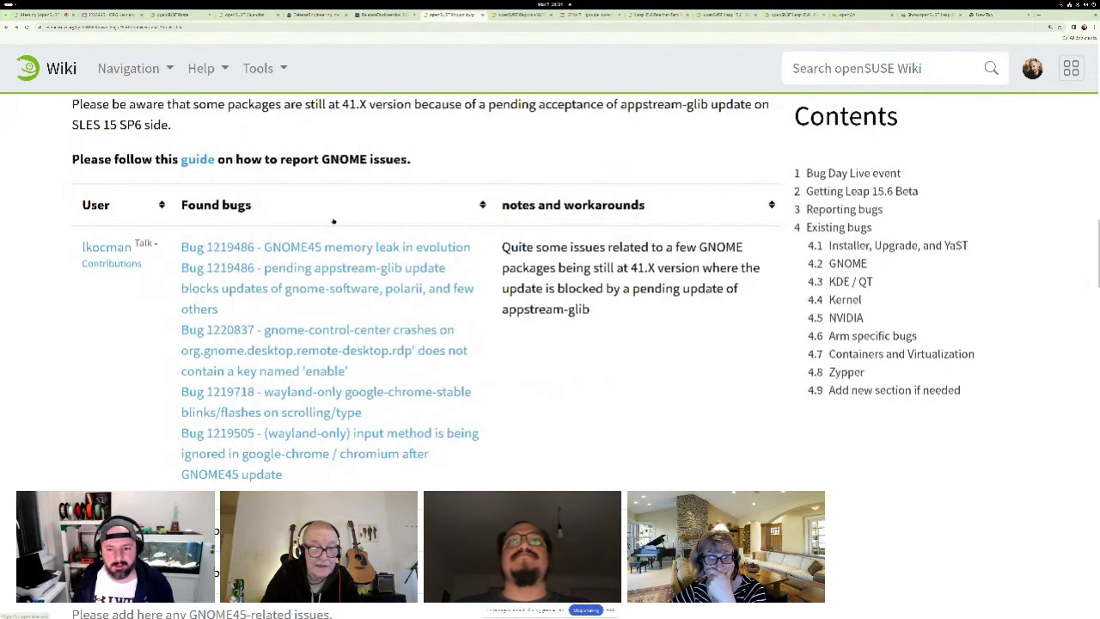
pyautogui.scroll(3, 330, 225)
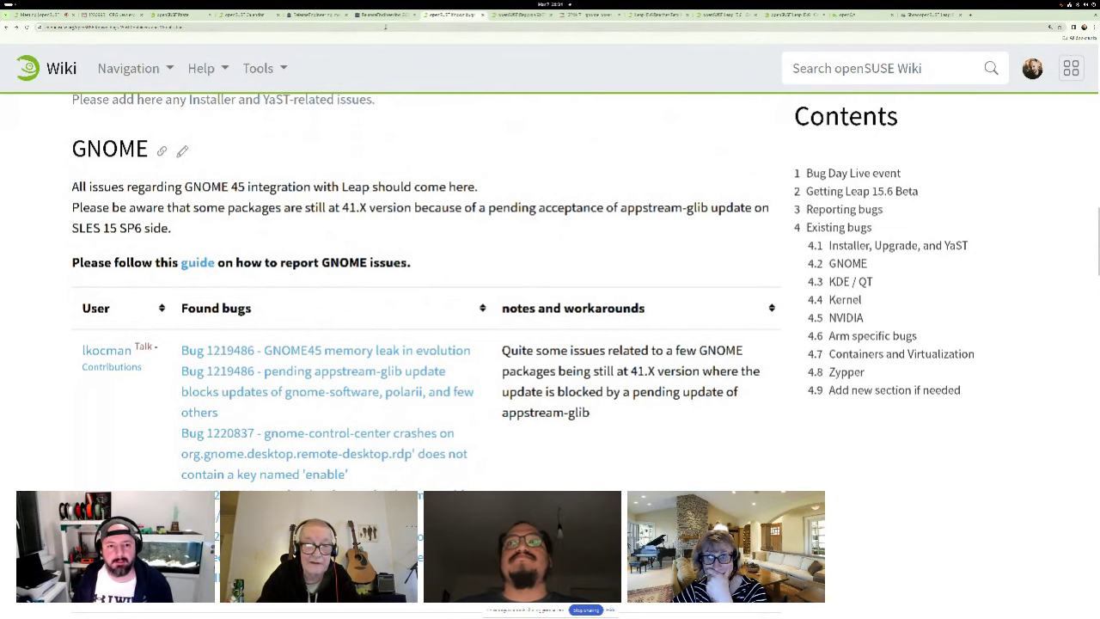
# Step: Bring the openSUSE Leap 15.6 Beta page to the front and enlarge it
pyautogui.click(640, 19)
pyautogui.click(550, 55)
pyautogui.press('Return')
pyautogui.hotkey('alt', 'Tab')
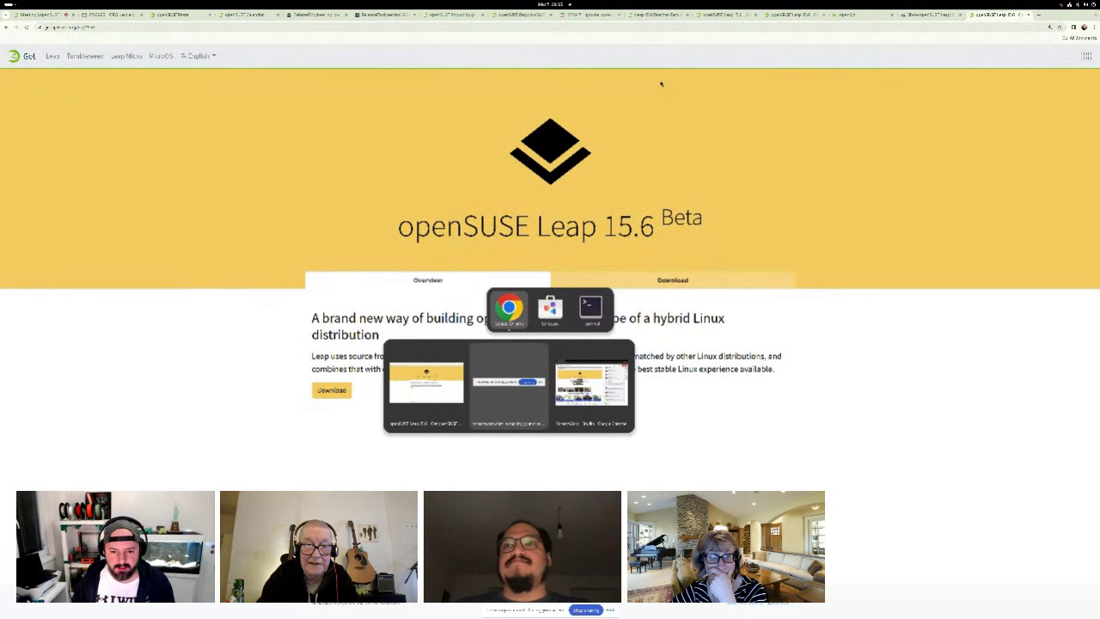
pyautogui.hotkey('alt', 'Tab')
pyautogui.press('alt')
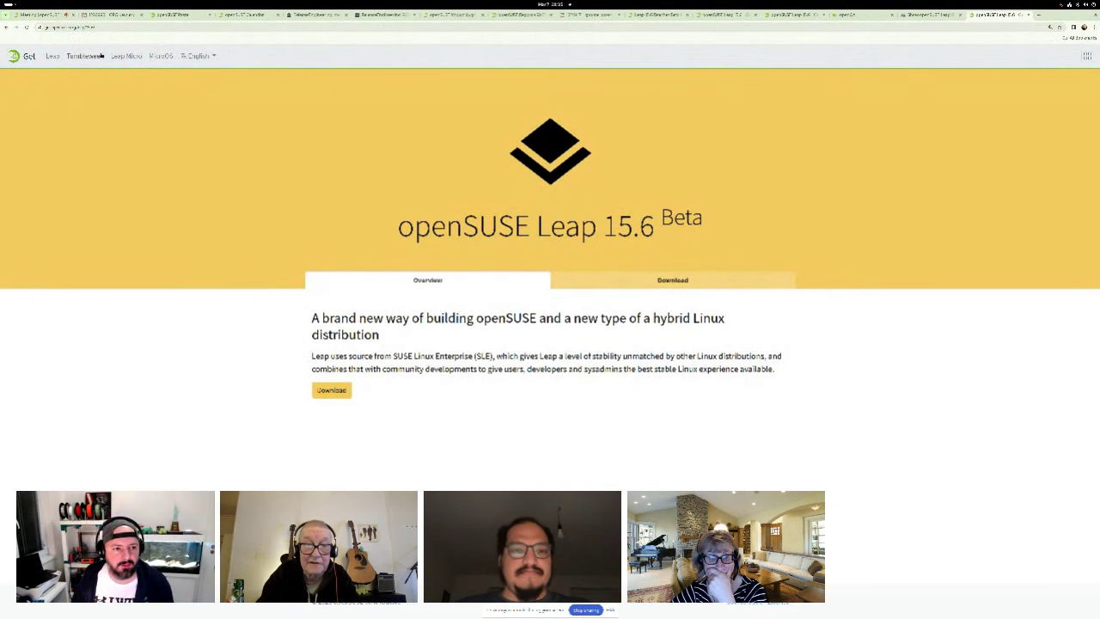
pyautogui.hotkey('ctrl', '+')
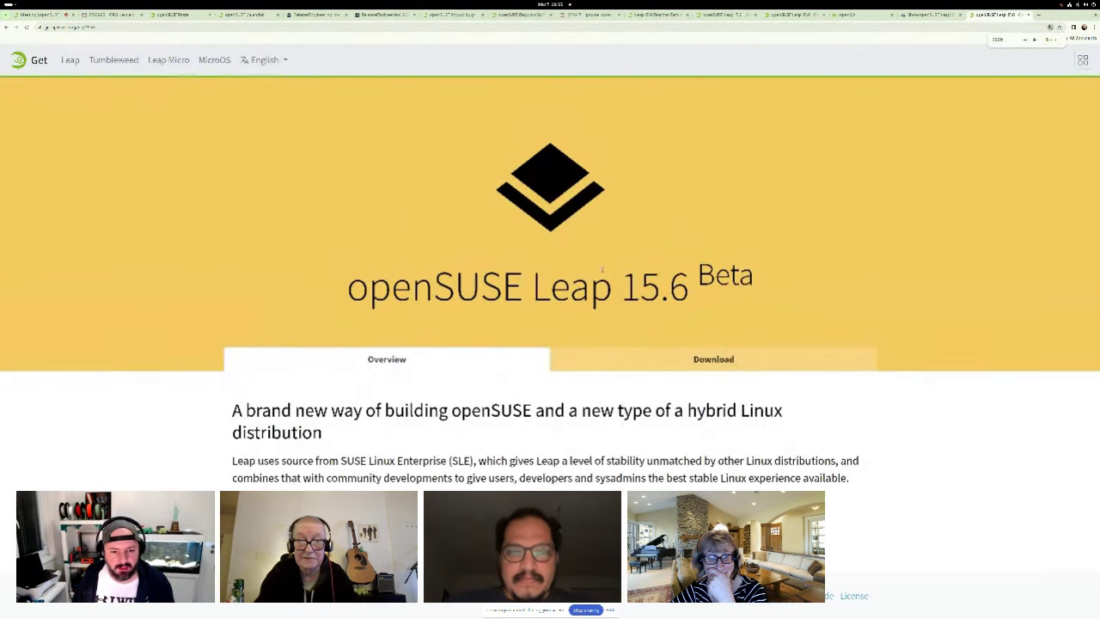
# Step: Visit get.opensuse.org, then return and show the Leap 15.6 Beta download images
pyautogui.click(75, 26)
pyautogui.write('get.opensuse.org')
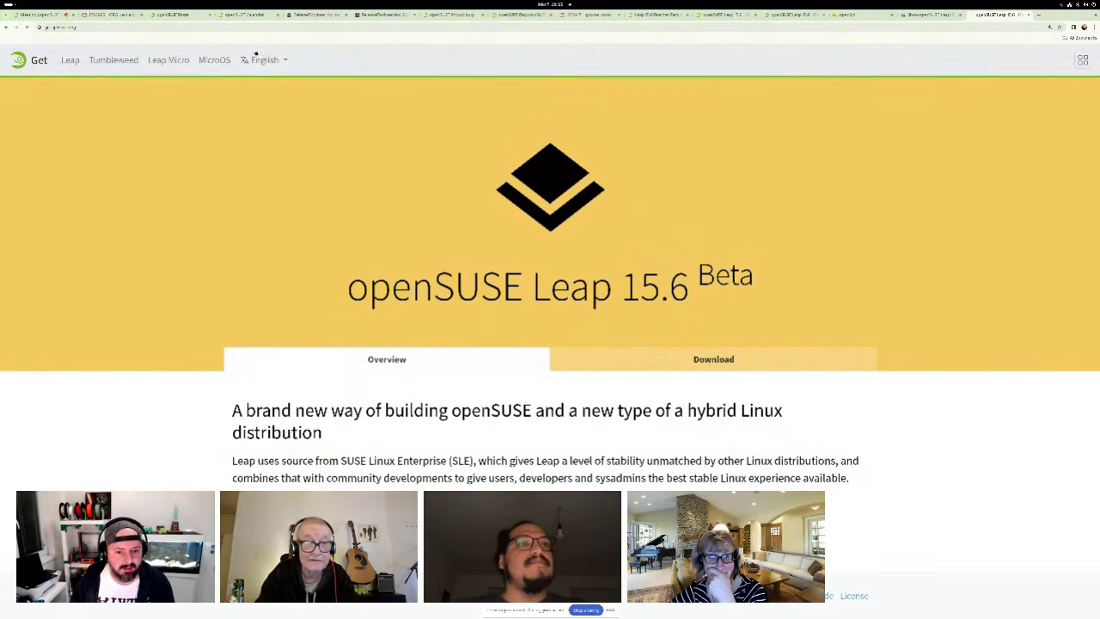
pyautogui.press('Return')
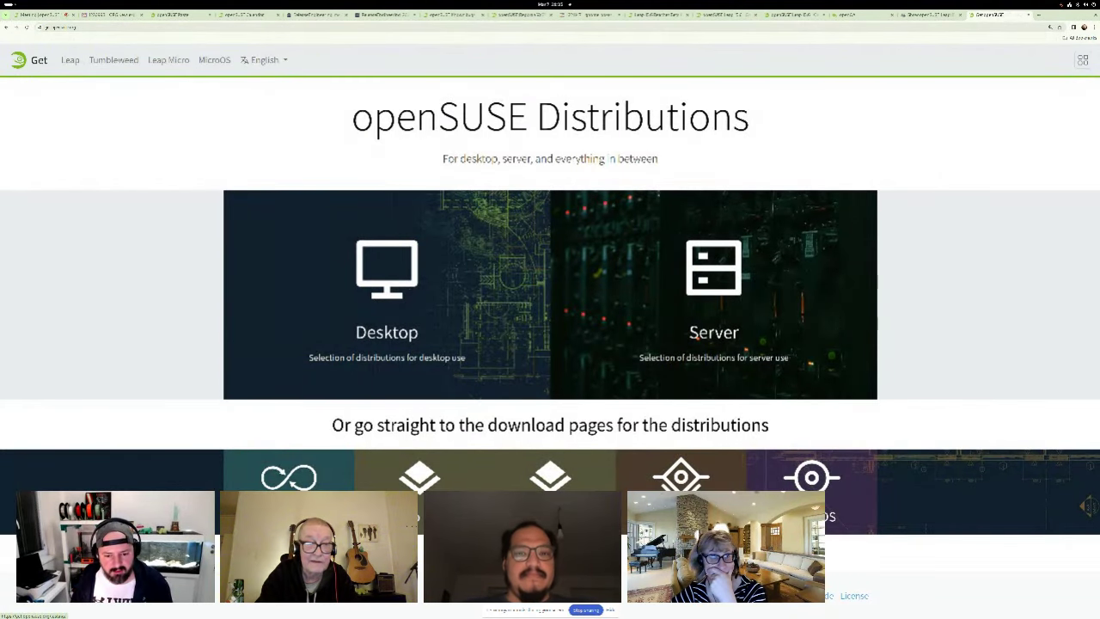
pyautogui.hotkey('alt', 'Left')
pyautogui.click(726, 361)
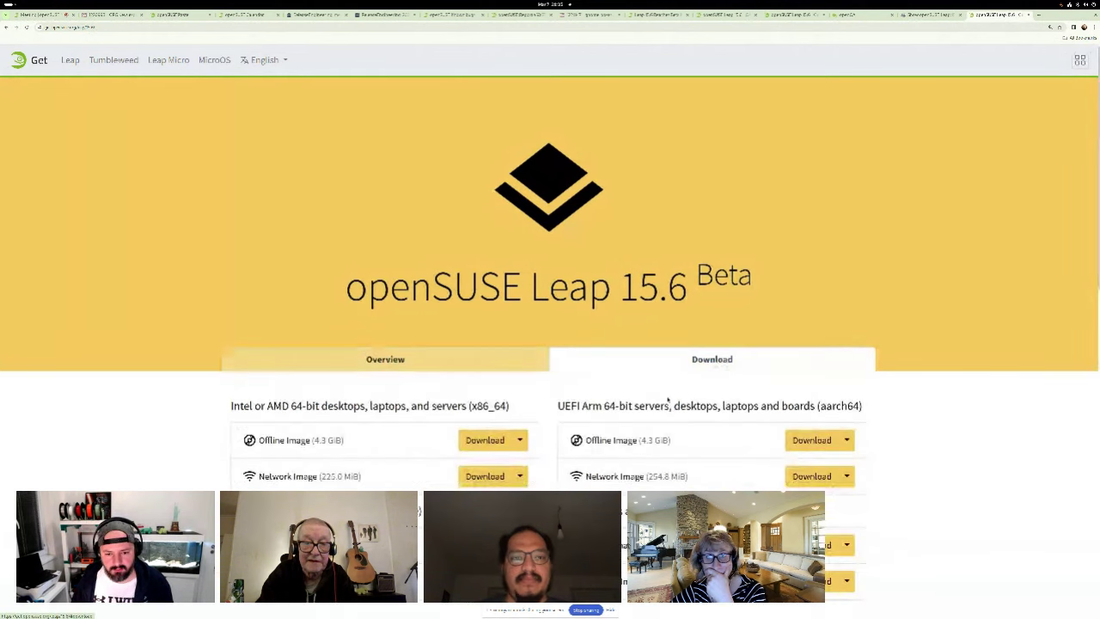
pyautogui.scroll(-2, 550, 343)
pyautogui.moveTo(507, 302); pyautogui.dragTo(451, 302)
pyautogui.click(849, 301)
pyautogui.scroll(-1, 521, 475)
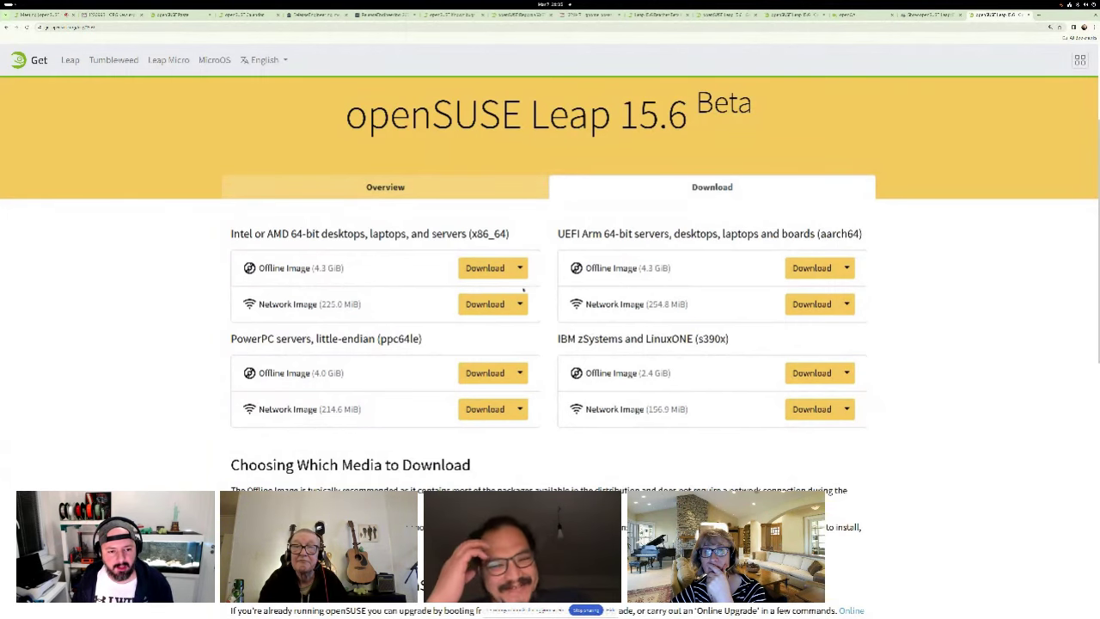
pyautogui.click(266, 272)
pyautogui.scroll(-3, 478, 419)
pyautogui.scroll(-1, 478, 419)
pyautogui.scroll(-3, 478, 420)
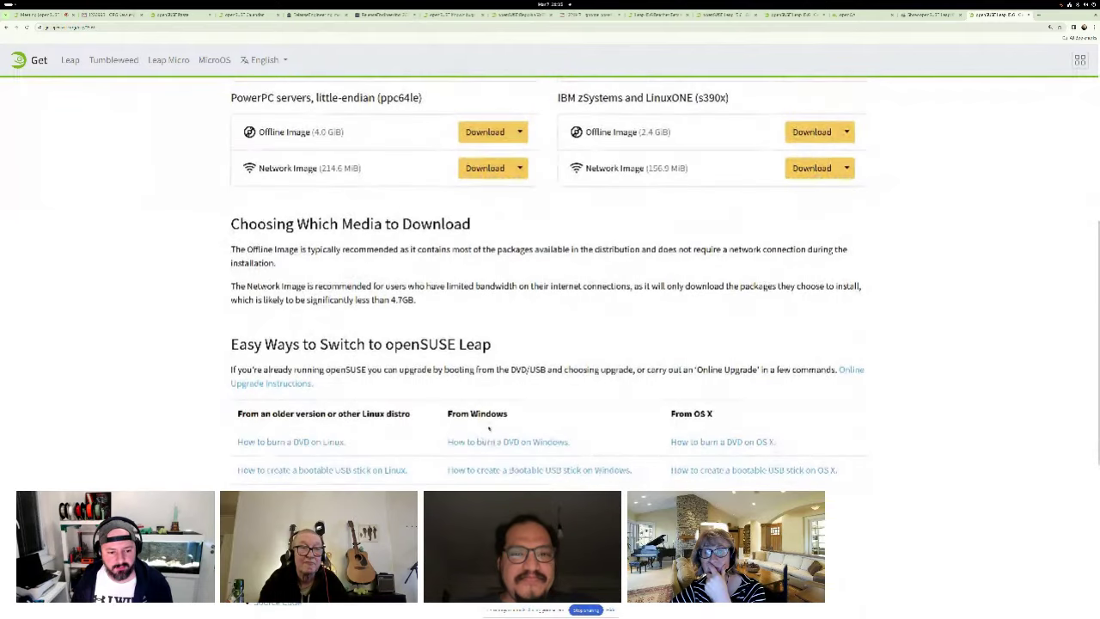
pyautogui.scroll(5, 419, 363)
pyautogui.scroll(5, 419, 364)
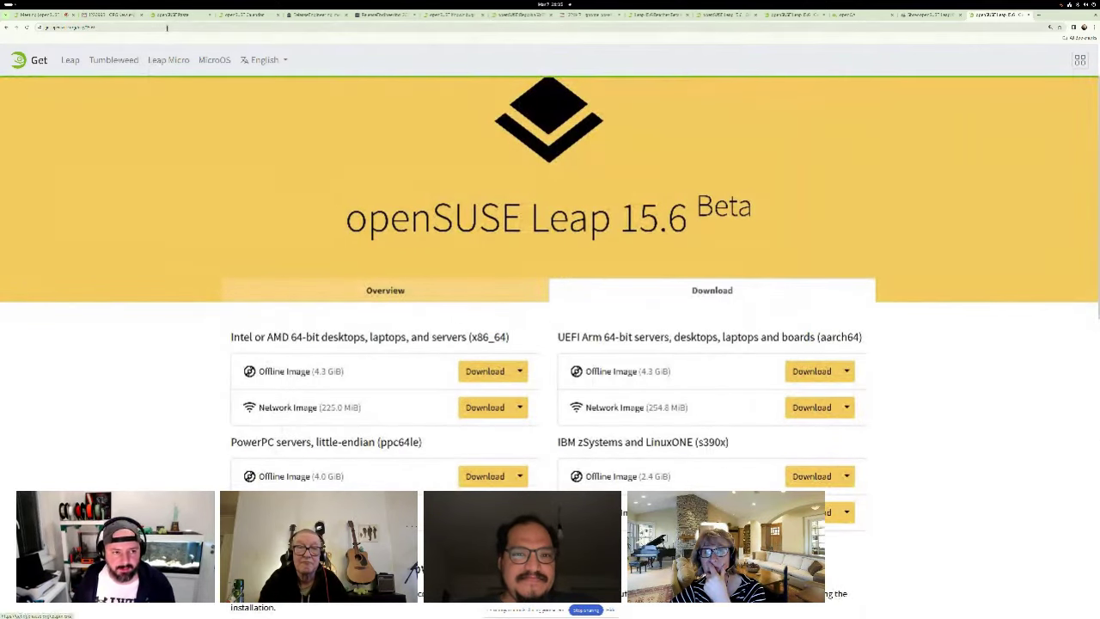
pyautogui.hotkey('ctrl', 'l')
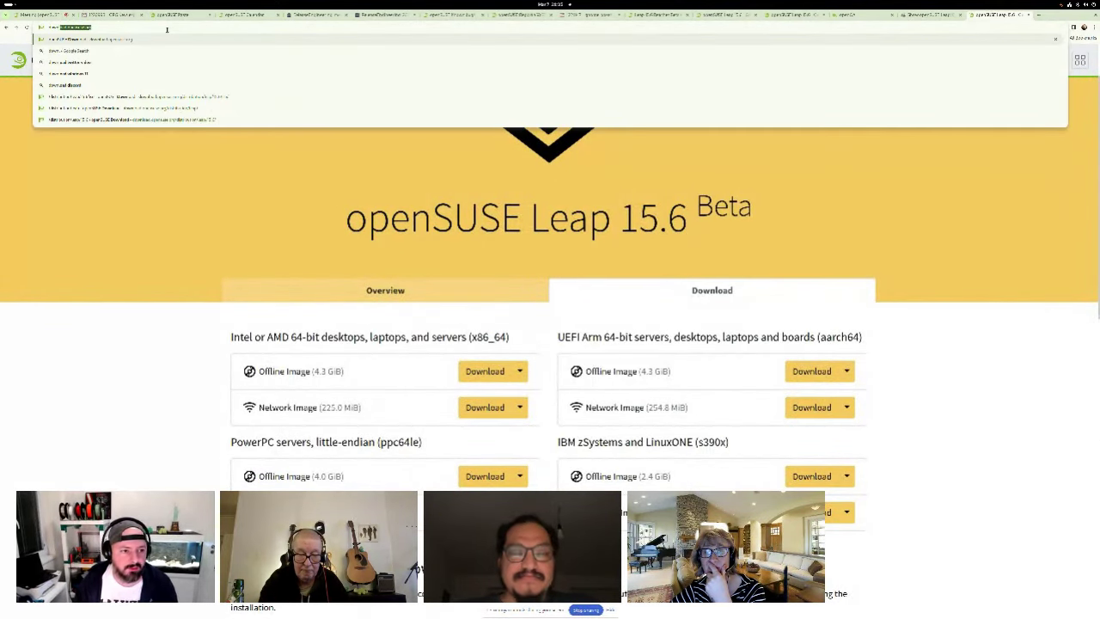
# Step: Browse download.opensuse.org to the distribution/leap/15.6/iso folder
pyautogui.press('Return')
pyautogui.hotkey('ctrl', '+')
pyautogui.hotkey('ctrl', '+')
pyautogui.hotkey('ctrl', '+')
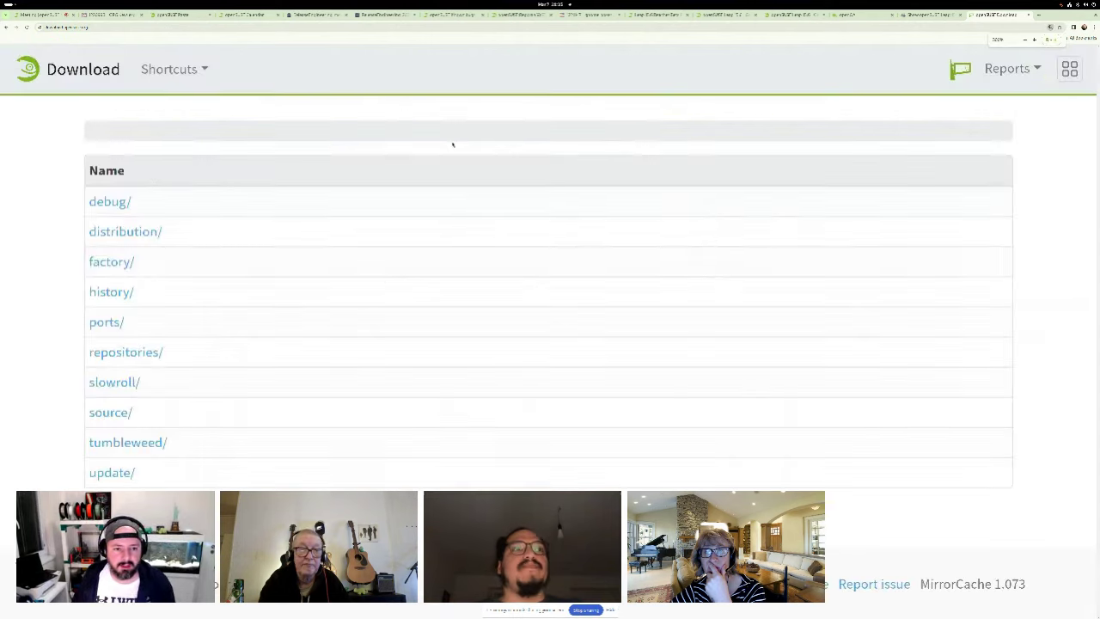
pyautogui.click(125, 231)
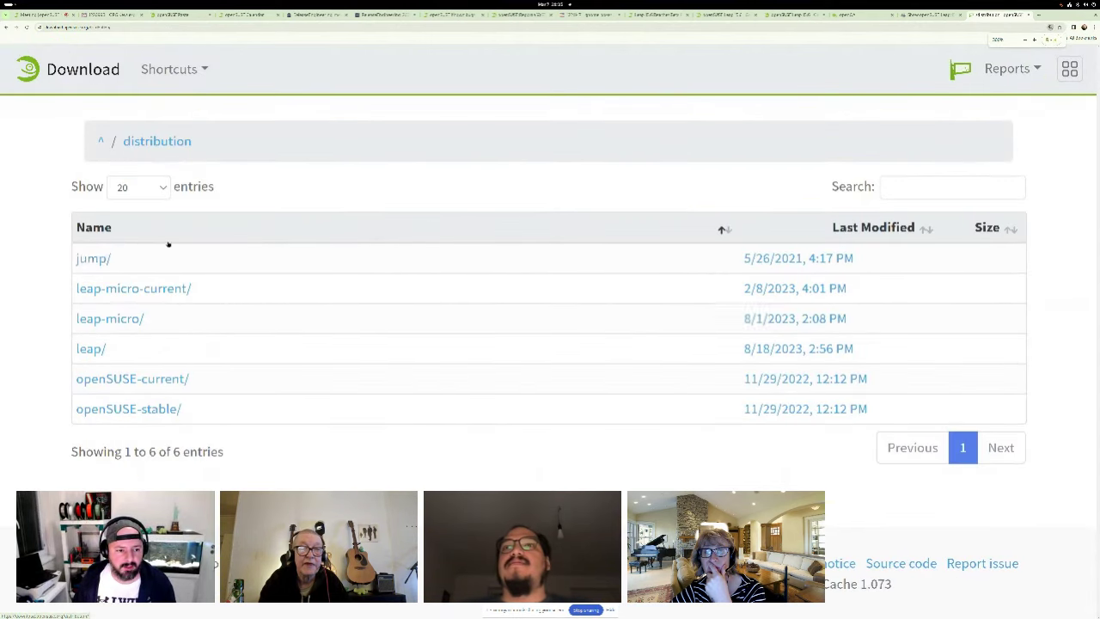
pyautogui.click(91, 348)
pyautogui.click(89, 440)
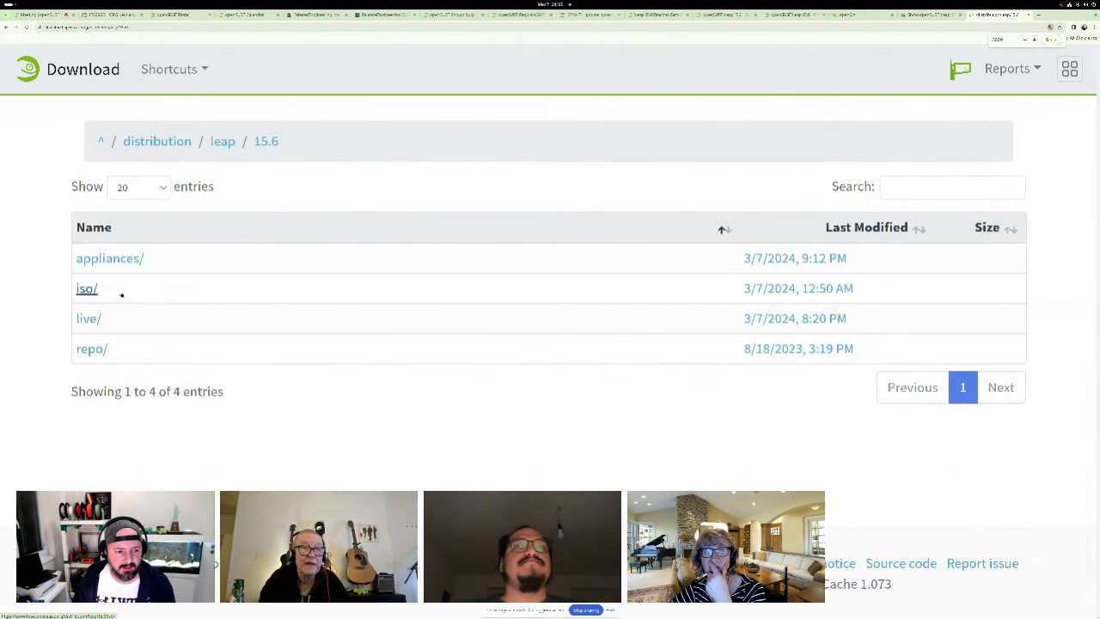
pyautogui.click(87, 289)
pyautogui.scroll(-5, 343, 301)
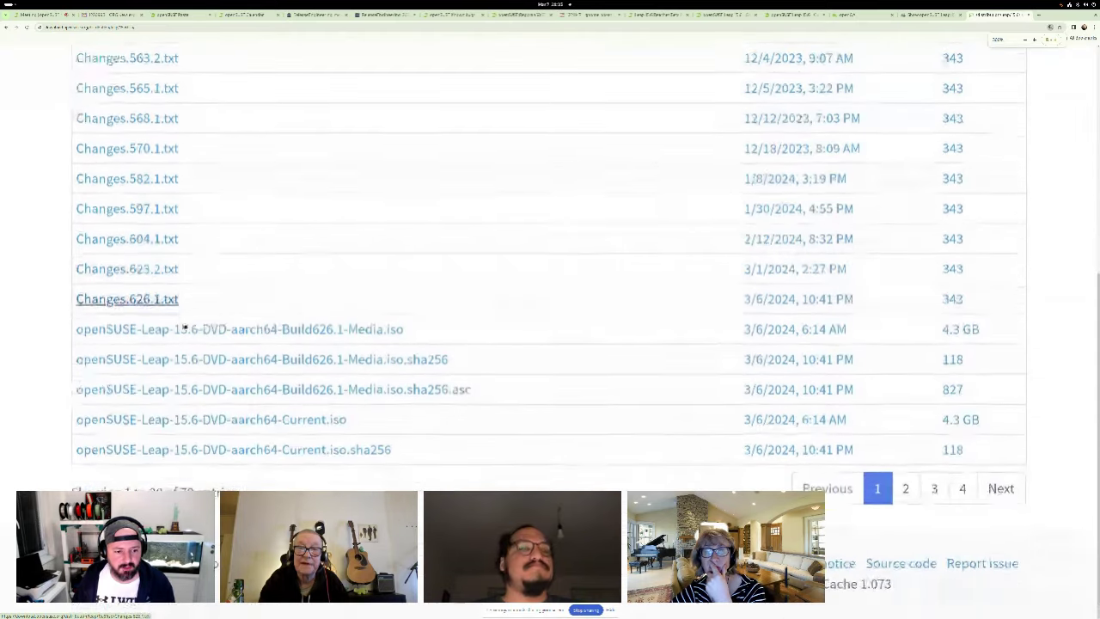
pyautogui.scroll(8, 528, 413)
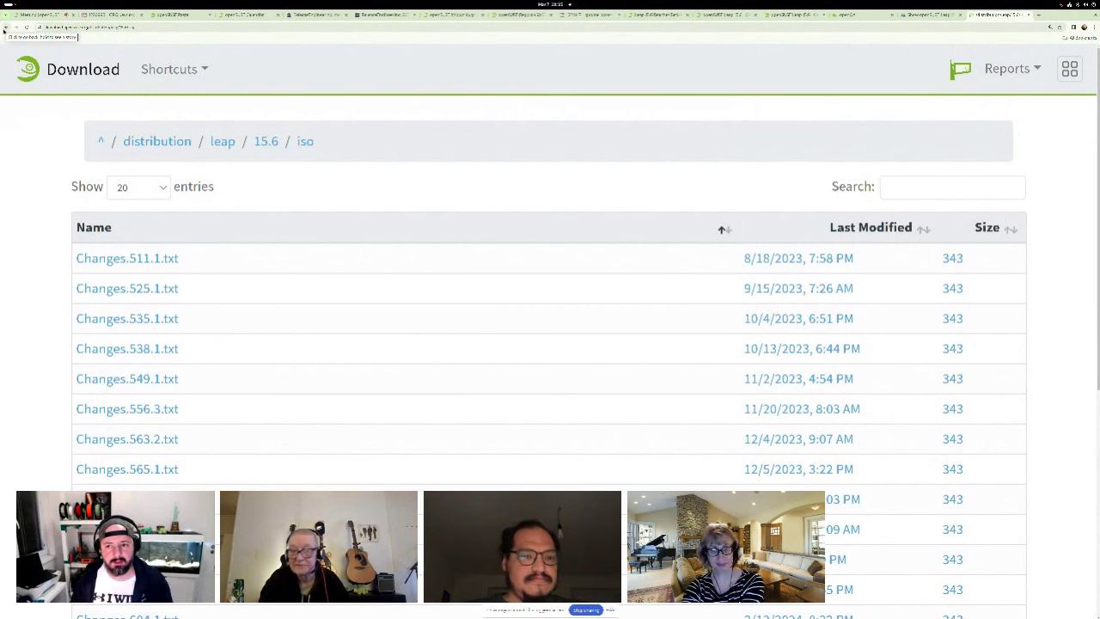
# Step: Go back up two folder levels and return to the openSUSE:Leap:15.6 build project
pyautogui.hotkey('alt', 'Left')
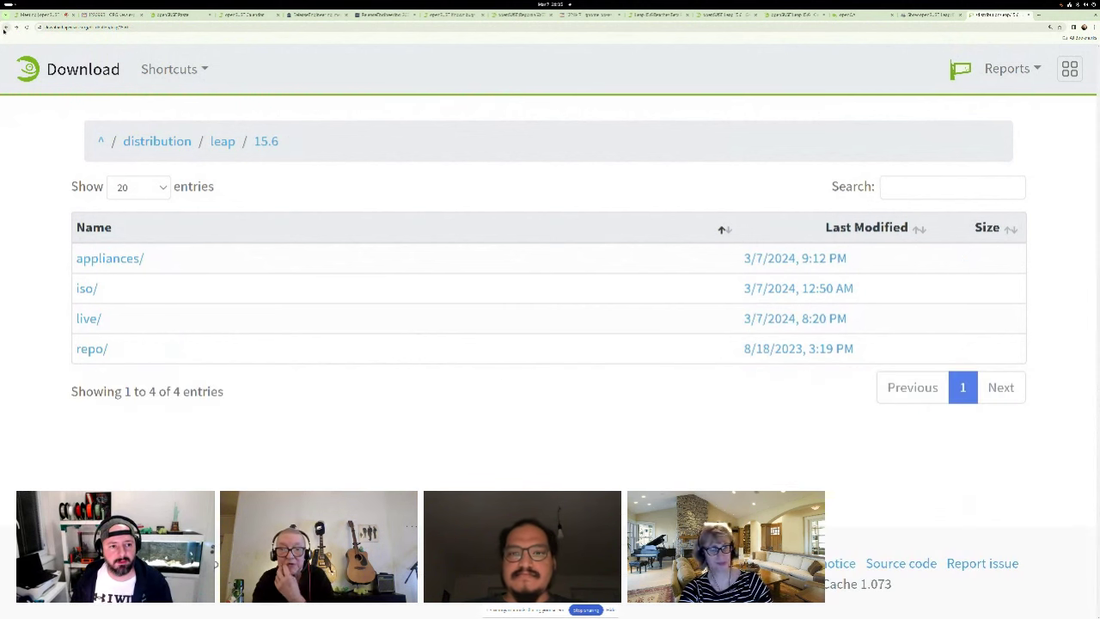
pyautogui.hotkey('alt', 'Left')
pyautogui.hotkey('alt', 'Left')
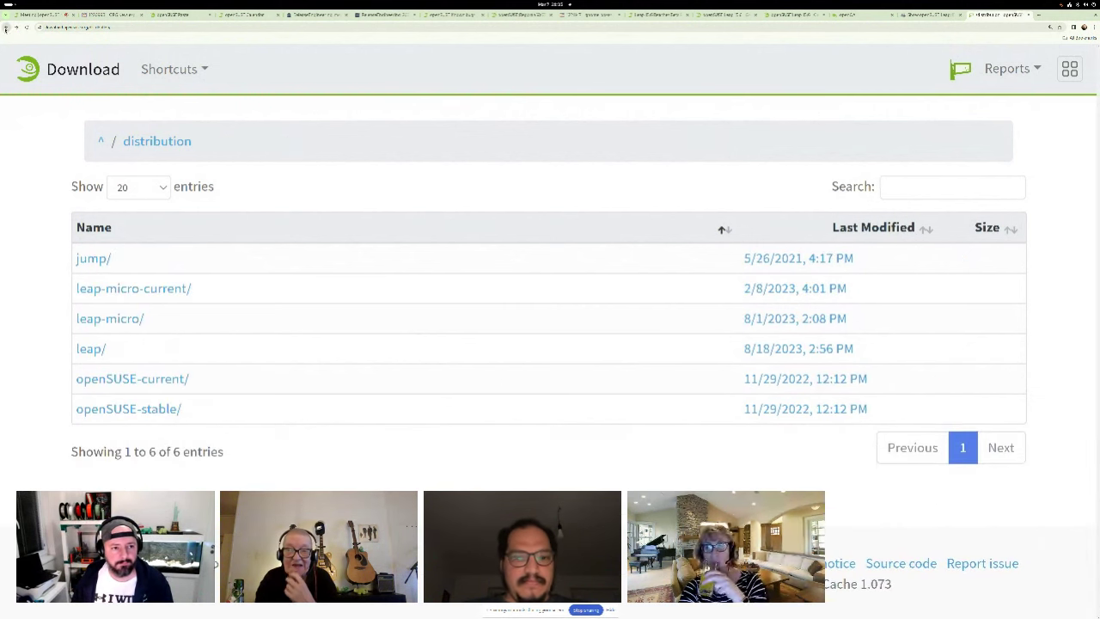
pyautogui.click(1031, 18)
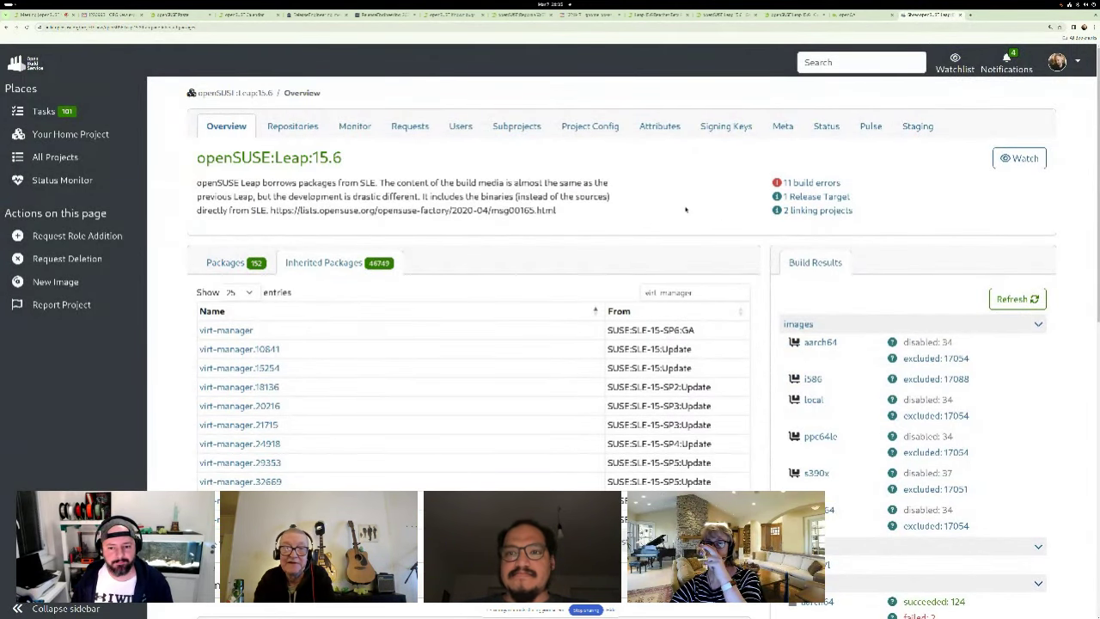
# Step: Switch between the Jitsi meeting and the StreamYard window, discarding a blank new tab
pyautogui.click(39, 14)
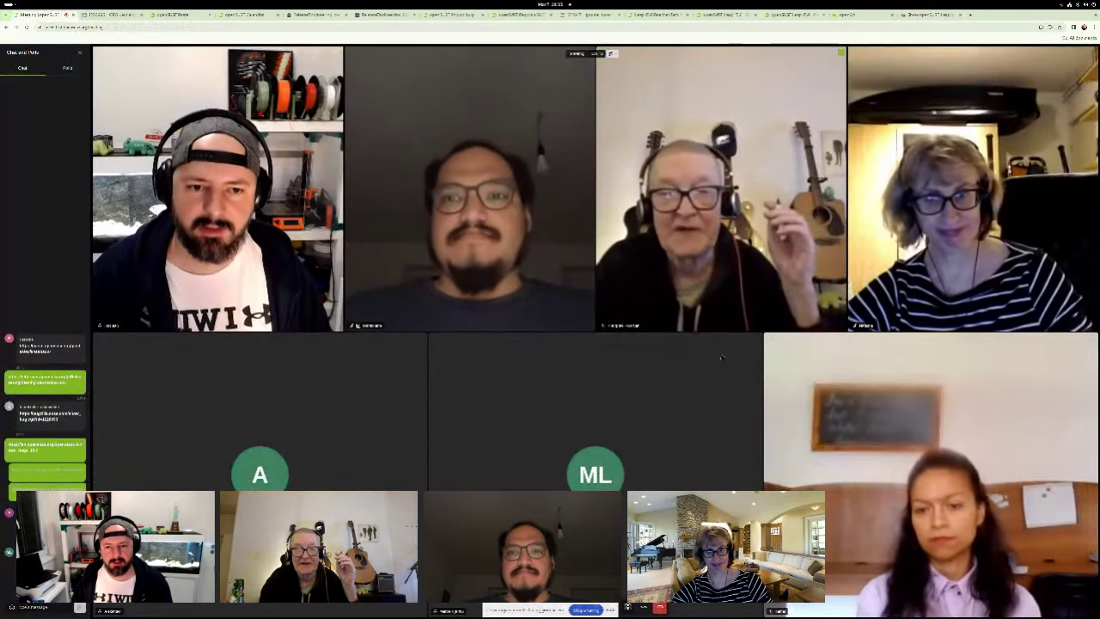
pyautogui.hotkey('alt', 'Tab')
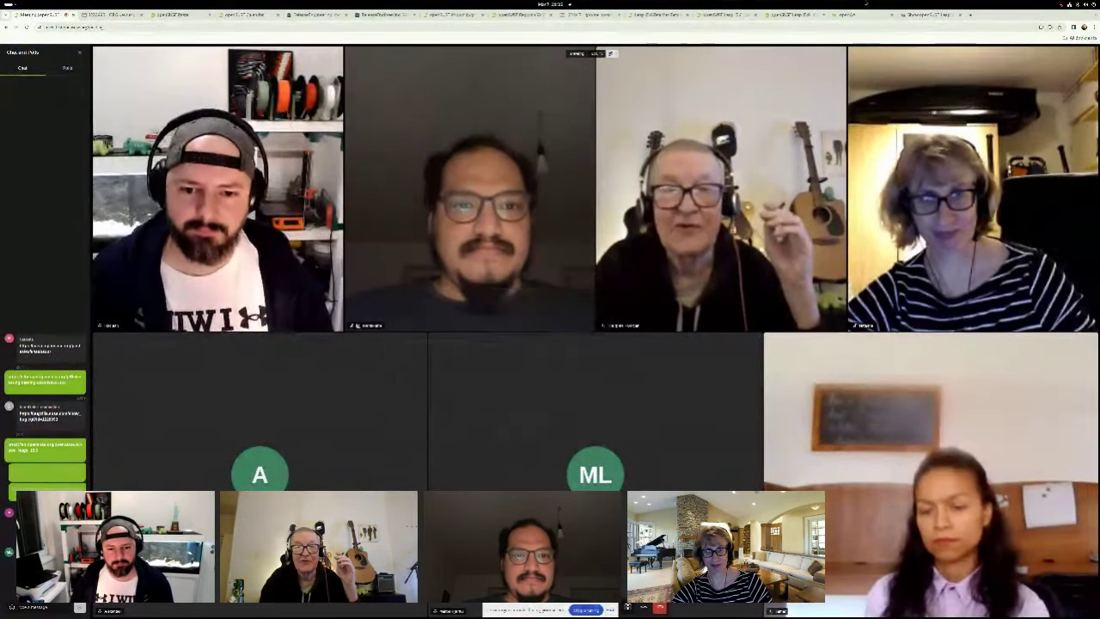
pyautogui.hotkey('alt', 'Tab')
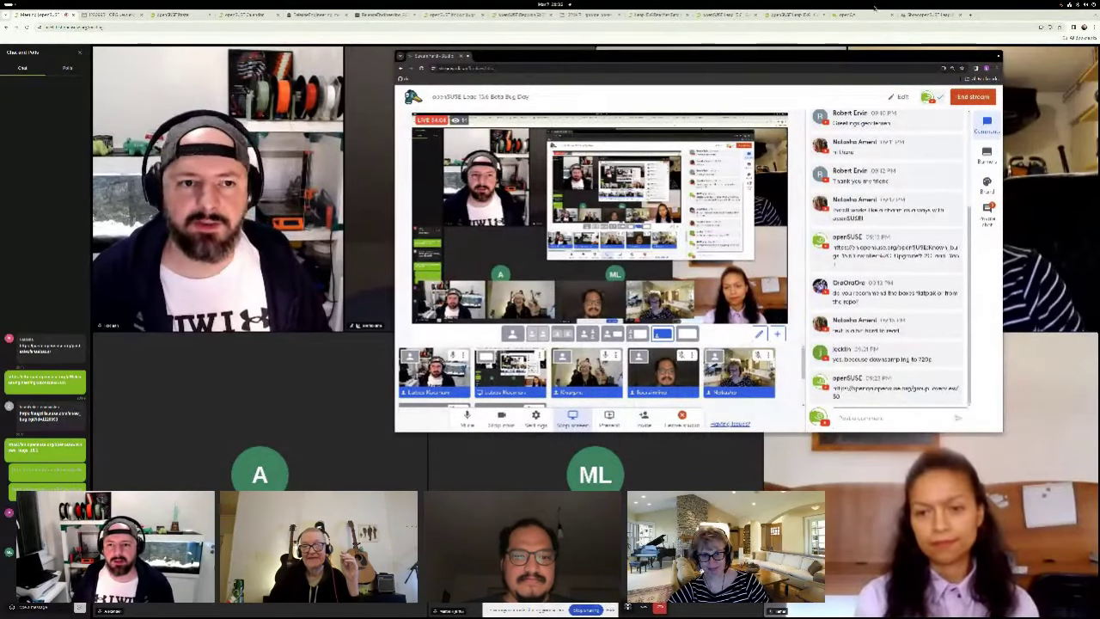
pyautogui.hotkey('ctrl', 't')
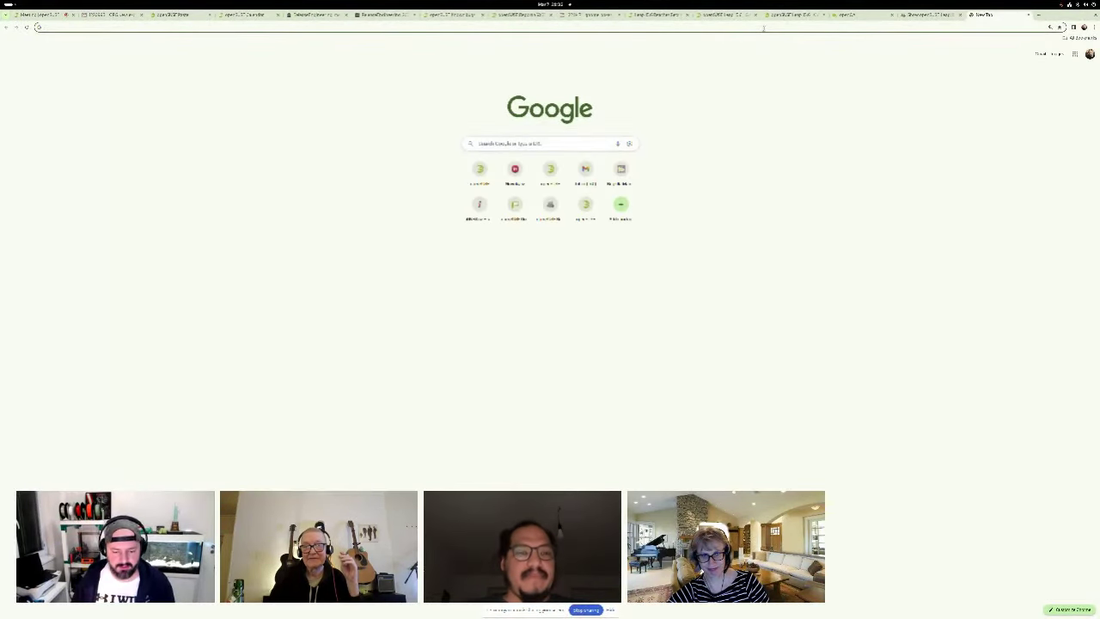
pyautogui.write('me')
pyautogui.press('Escape')
pyautogui.click(939, 15)
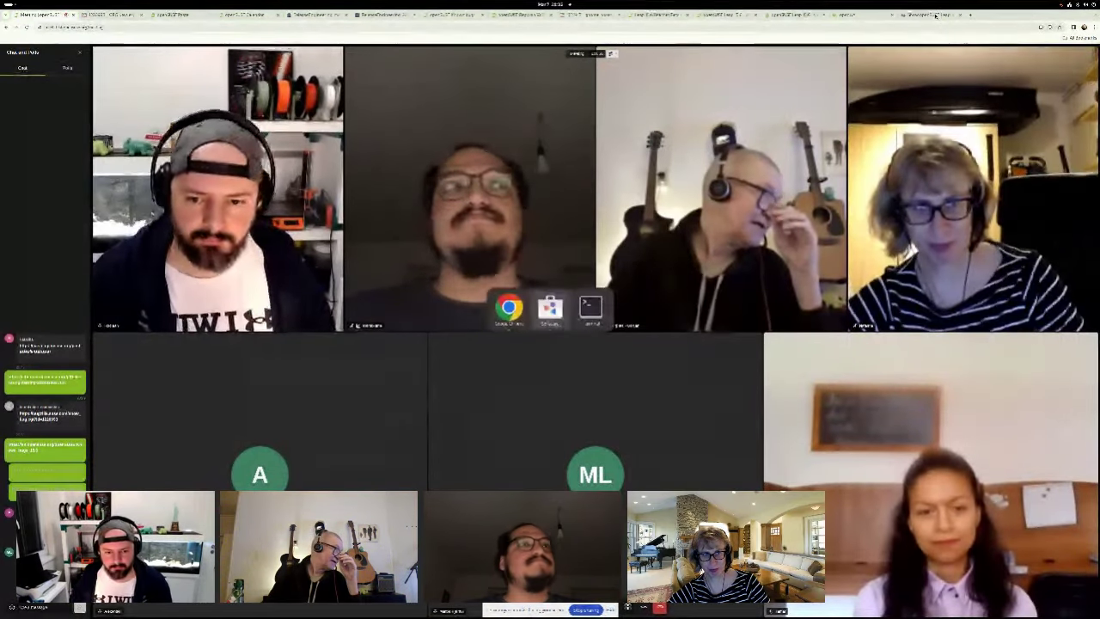
pyautogui.hotkey('alt', 'Tab')
pyautogui.hotkey('alt', 'Tab')
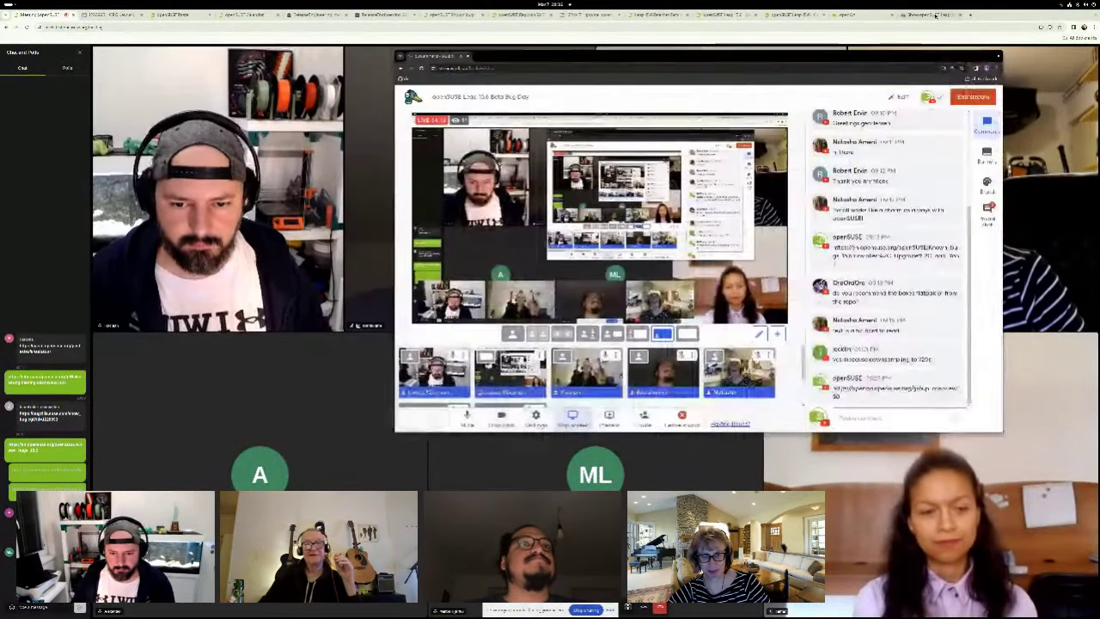